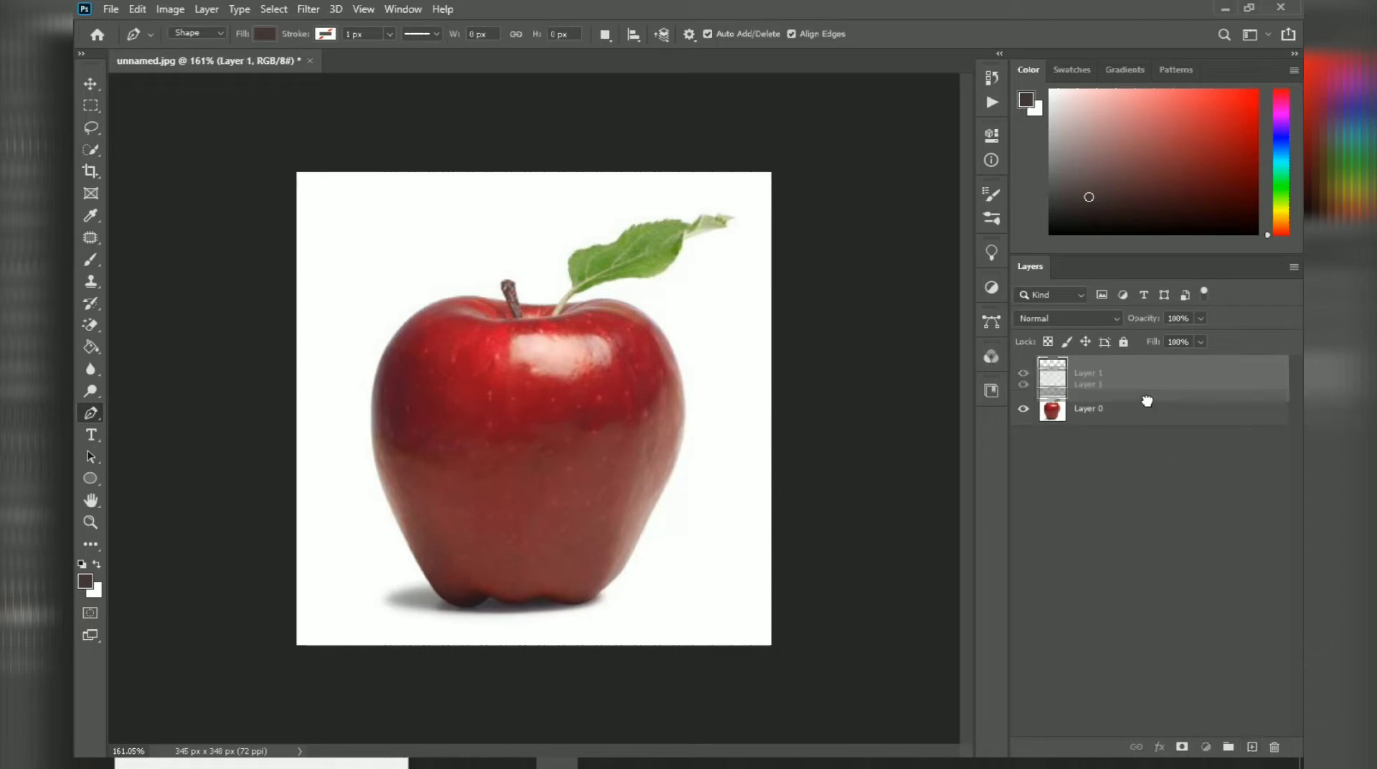
# - Move Layer 1 below the apple photo layer and add a new empty layer at the top of the stack
pyautogui.moveTo(1143, 399); pyautogui.dragTo(1033, 363)
pyautogui.click(1252, 748)
pyautogui.moveTo(1090, 408); pyautogui.dragTo(1075, 366)
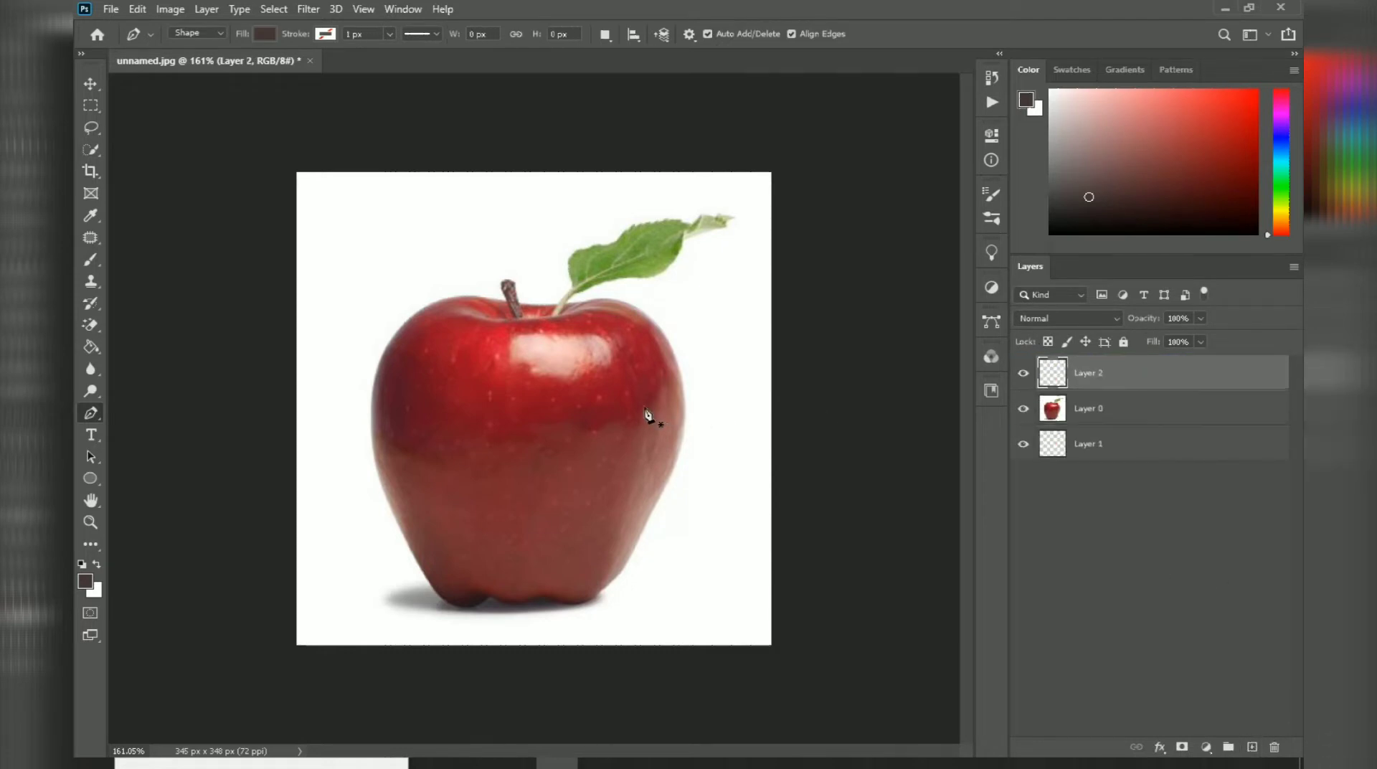
# - Paint a solid dark brown swatch on Layer 2 in the white area beside the apple's upper left edge with the Brush tool
pyautogui.press('b')
pyautogui.scroll(5, 332, 307)
pyautogui.scroll(-2, 305, 290)
pyautogui.scroll(2, 308, 276)
pyautogui.click(308, 265)
pyautogui.click(308, 264)
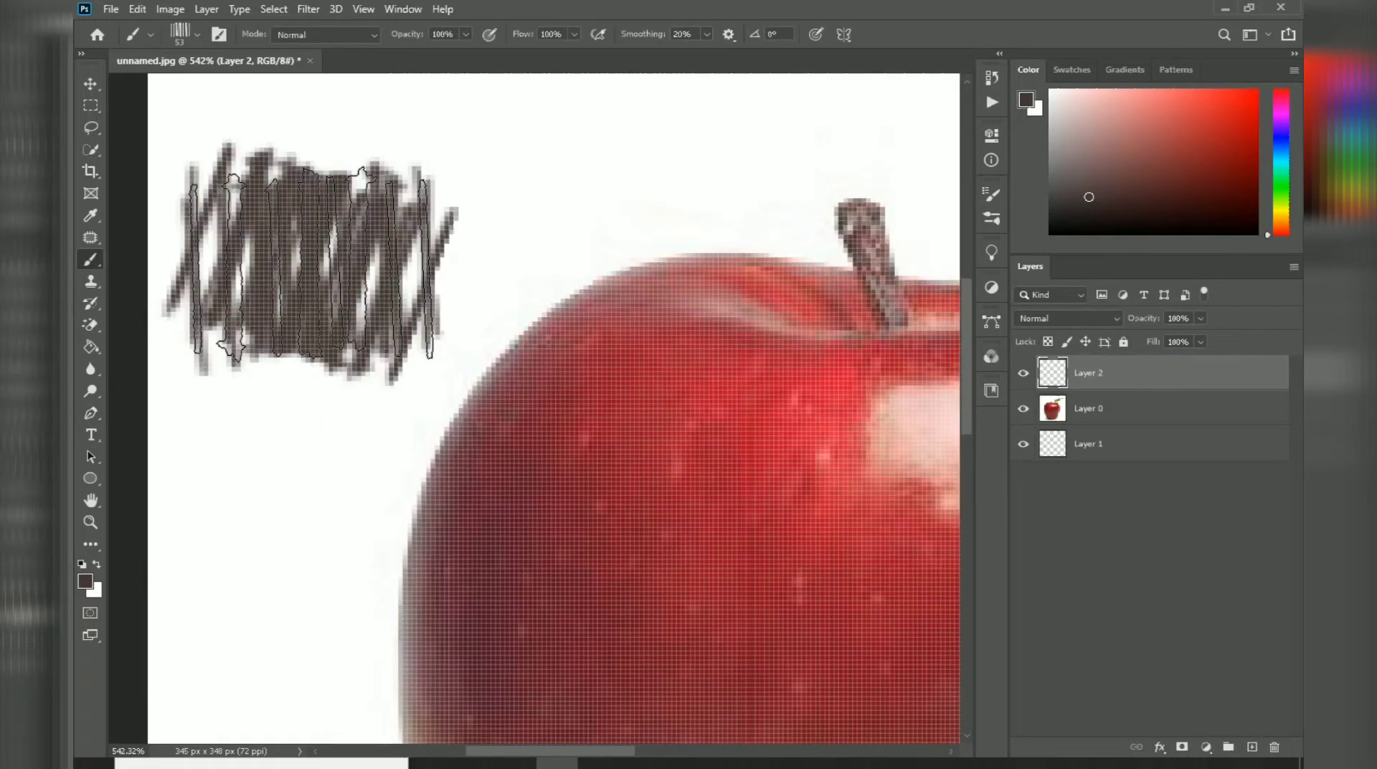
pyautogui.click(309, 264)
pyautogui.click(309, 264)
pyautogui.click(309, 264)
pyautogui.click(309, 264)
pyautogui.scroll(-1, 310, 262)
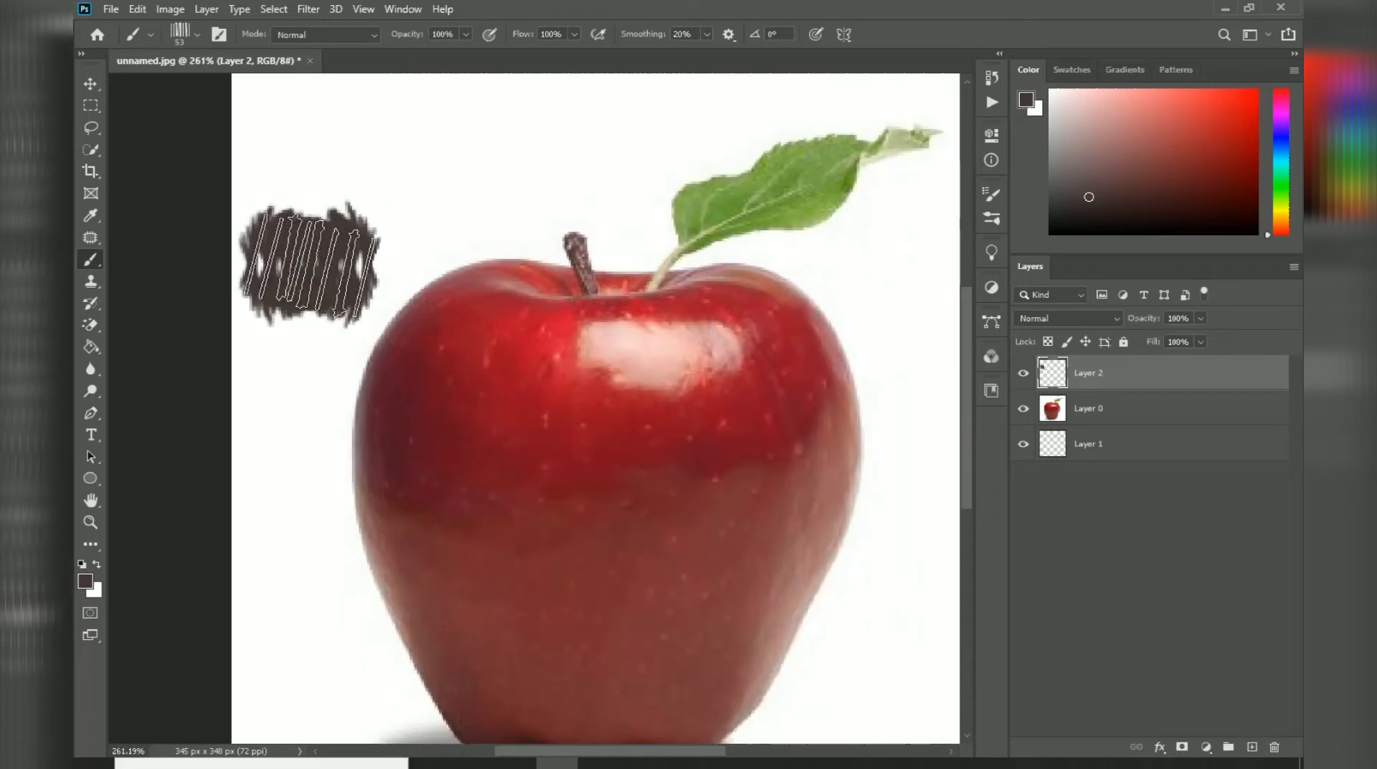
pyautogui.click(308, 268)
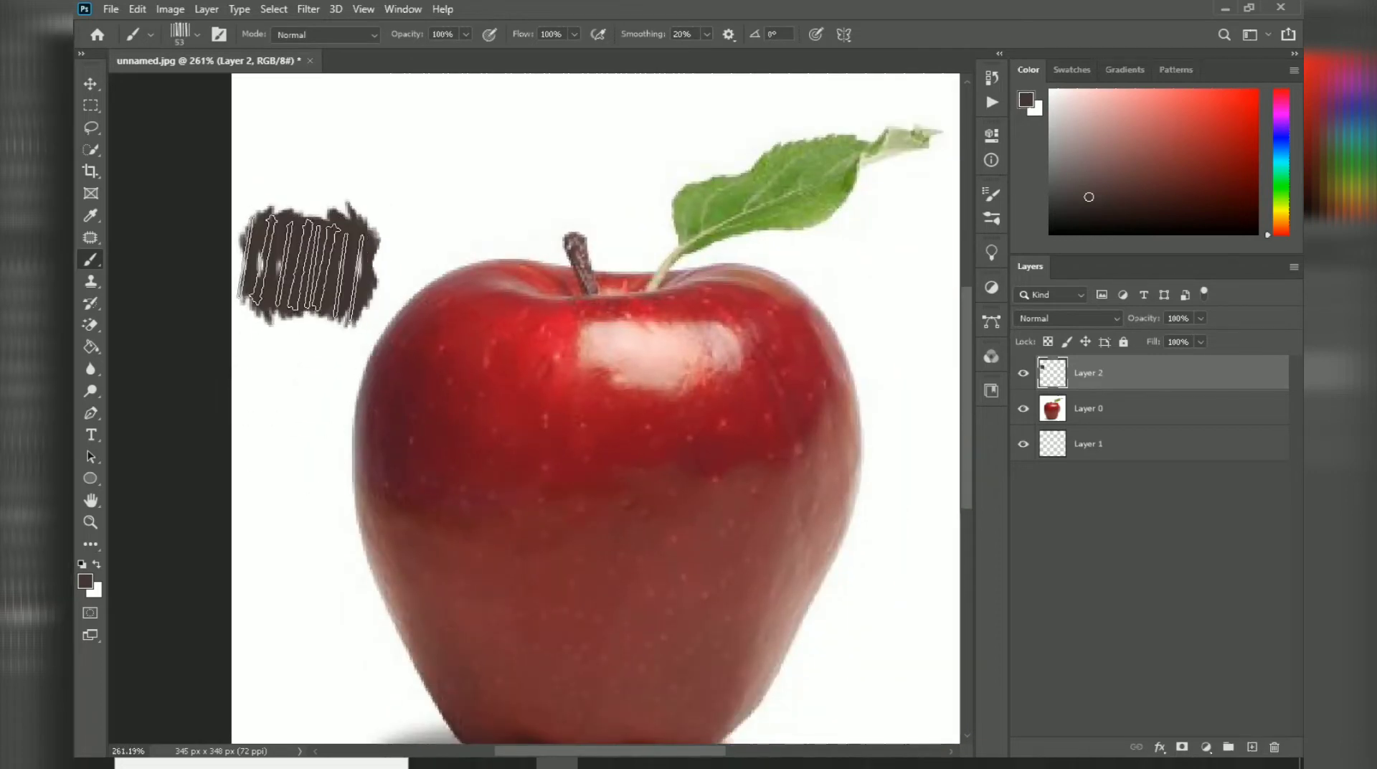
pyautogui.click(307, 267)
pyautogui.click(300, 265)
pyautogui.scroll(-1, 307, 247)
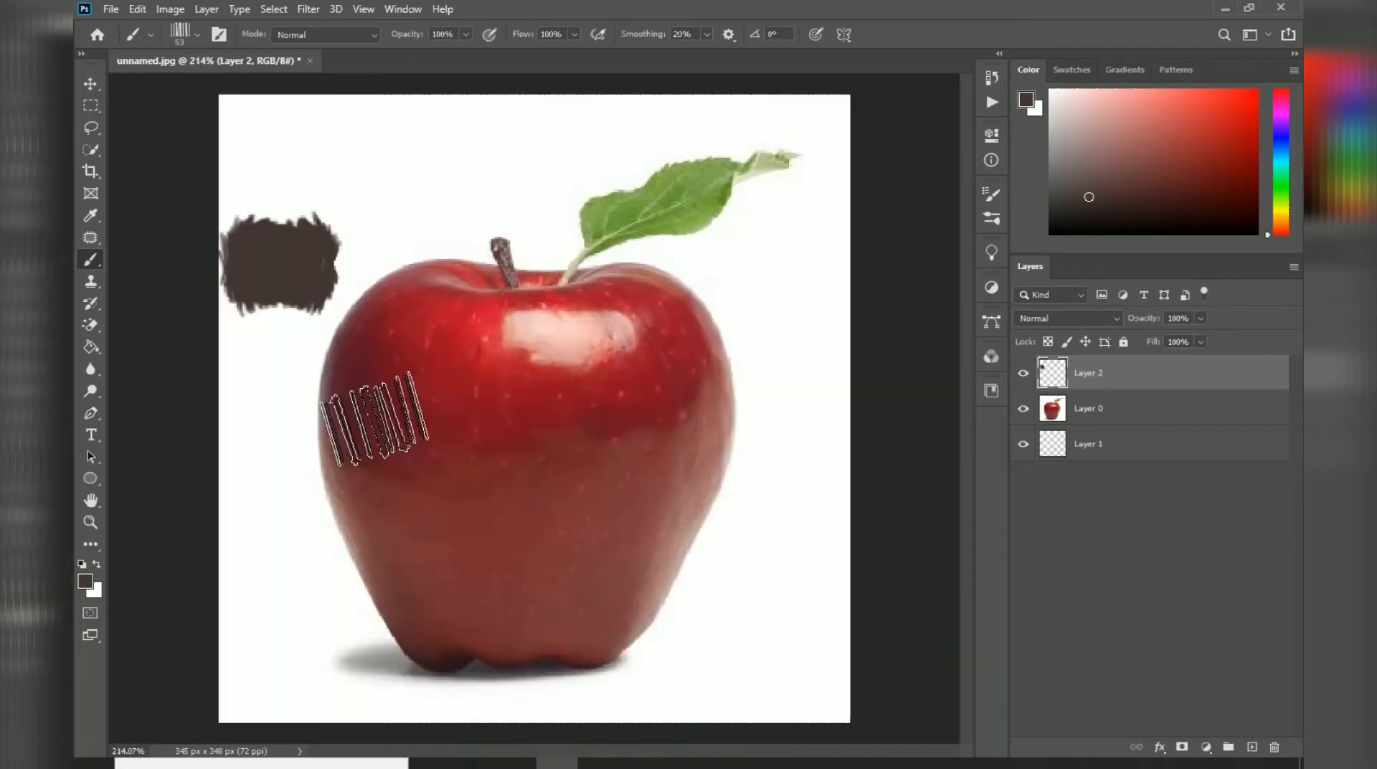
# - Add the text "lineart" above the apple's upper left side and select its characters
pyautogui.press('t')
pyautogui.click(372, 208)
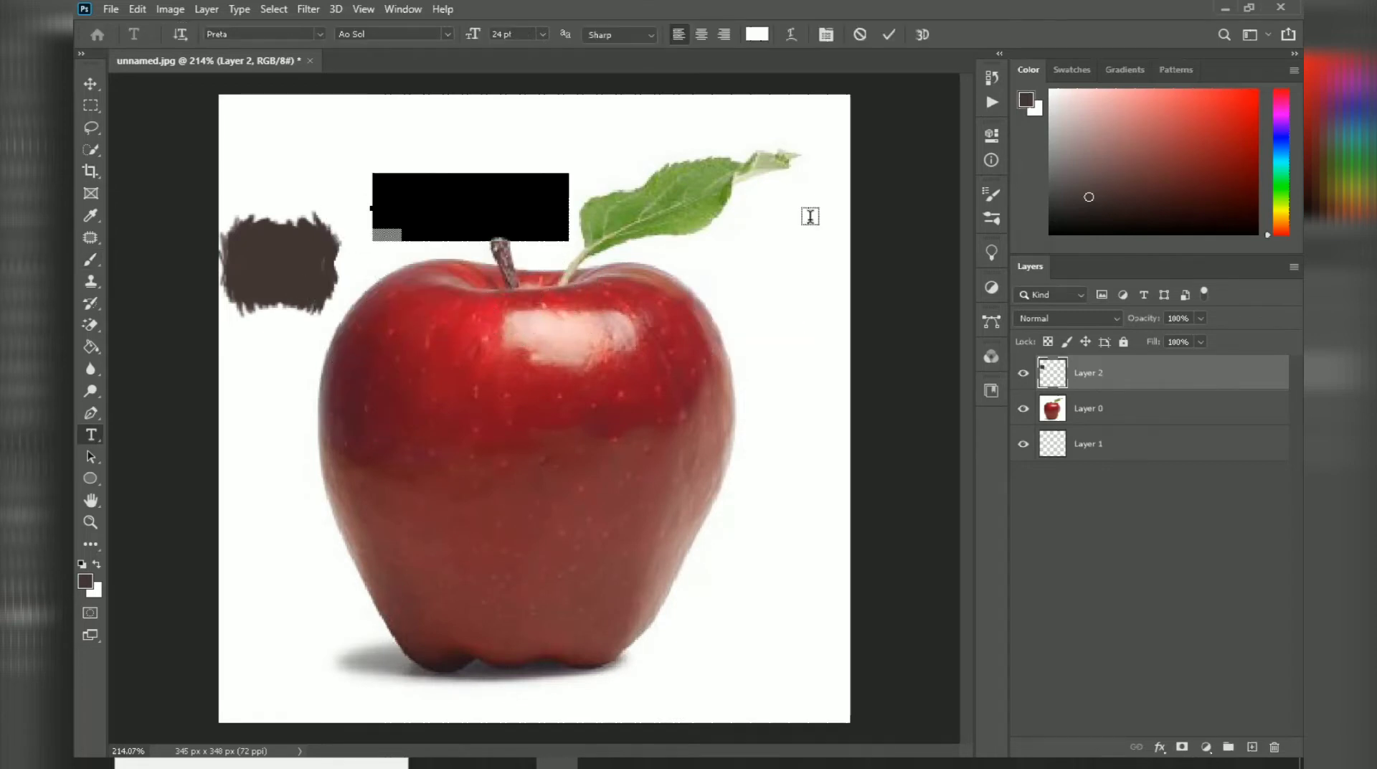
pyautogui.press('BackSpace')
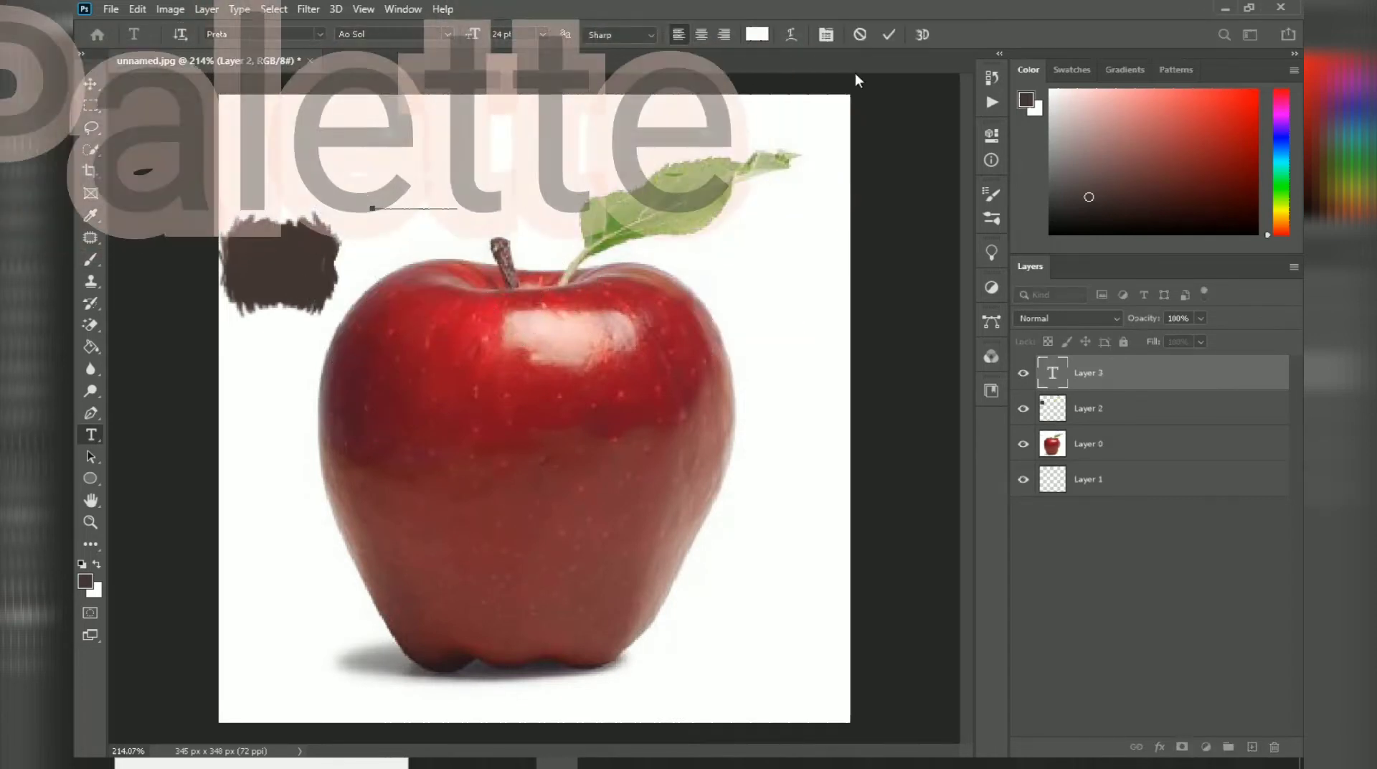
pyautogui.click(1052, 369)
pyautogui.doubleClick(1052, 373)
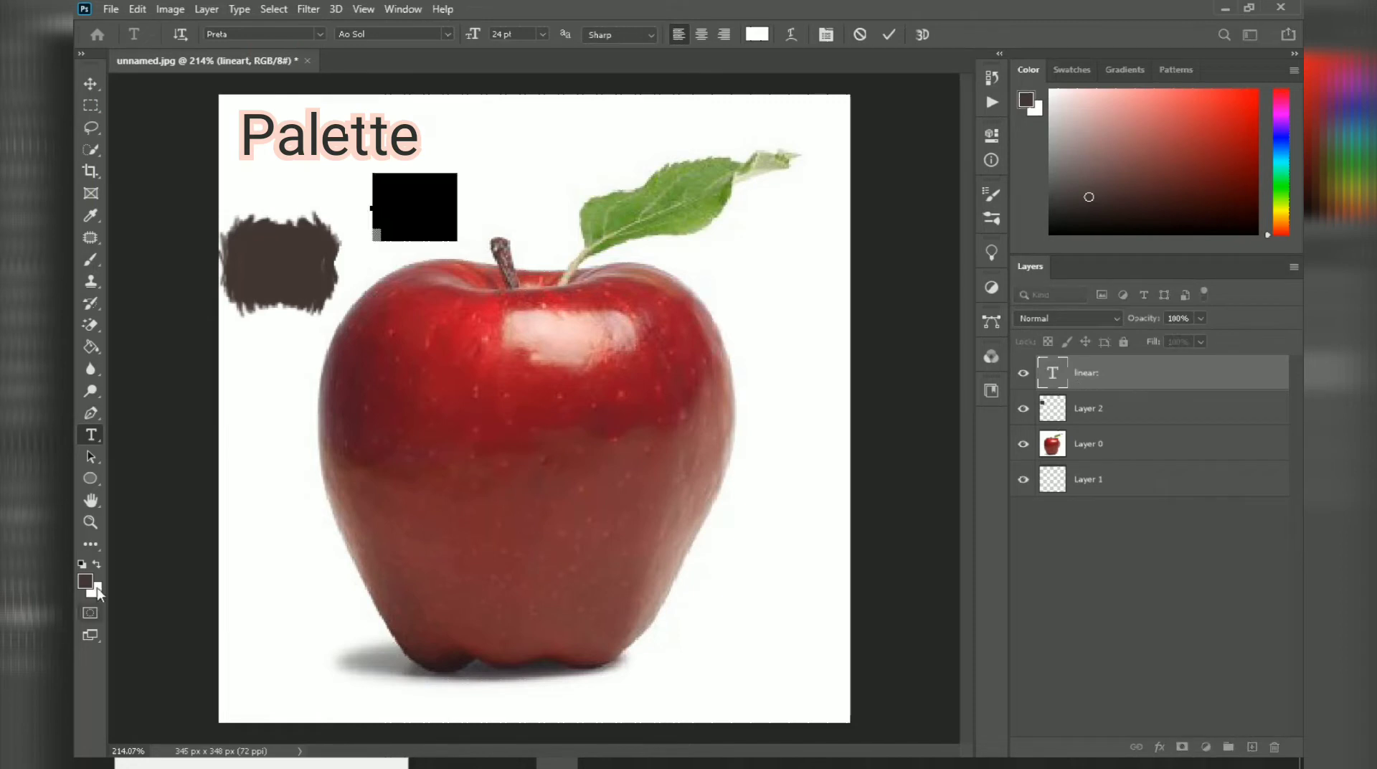
# - Recolour the "lineart" text to the dark brown foreground colour and place it just above the brown swatch
pyautogui.click(85, 582)
pyautogui.click(1239, 458)
pyautogui.click(463, 195)
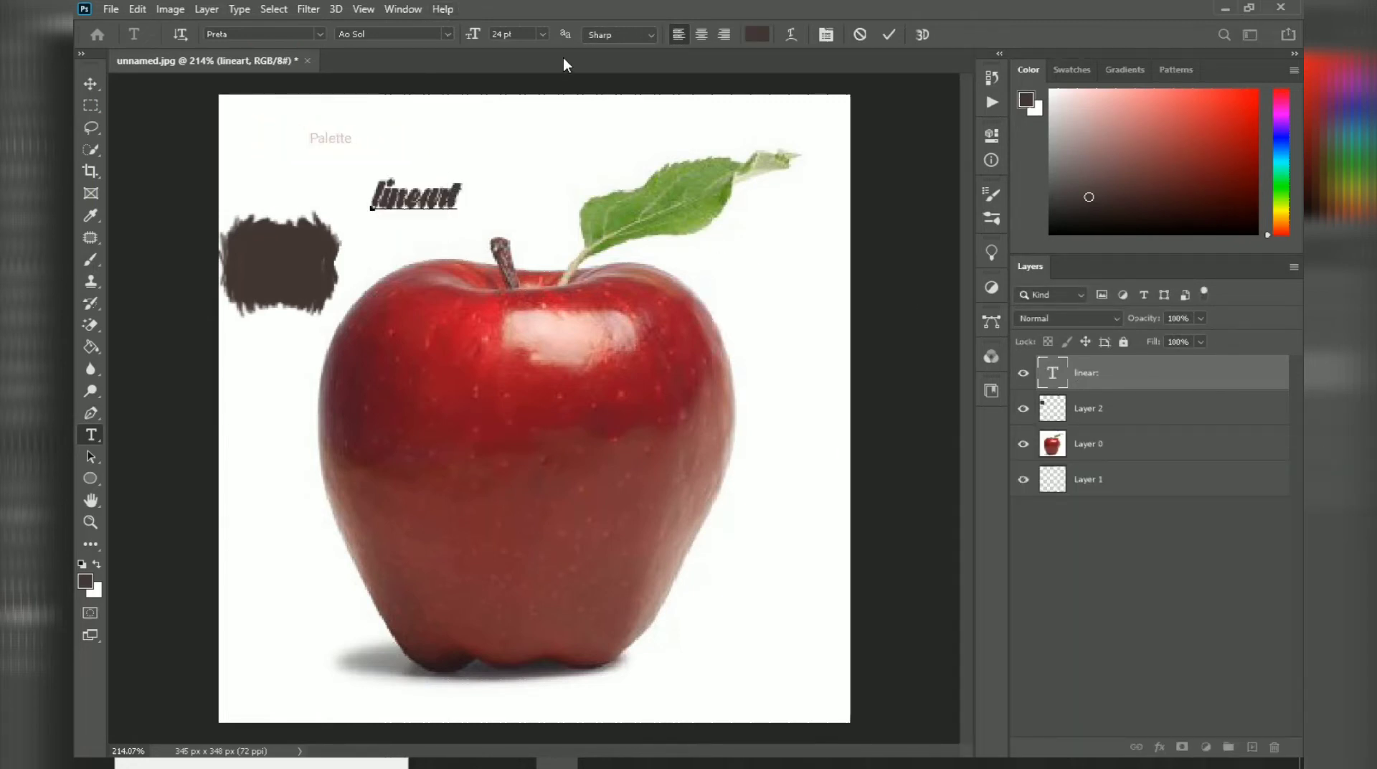
pyautogui.click(888, 34)
pyautogui.press('v')
pyautogui.moveTo(402, 197); pyautogui.dragTo(264, 183)
# - Resample the image to a resolution of 300 pixels/inch
pyautogui.hotkey('ctrl', 'alt', 'i')
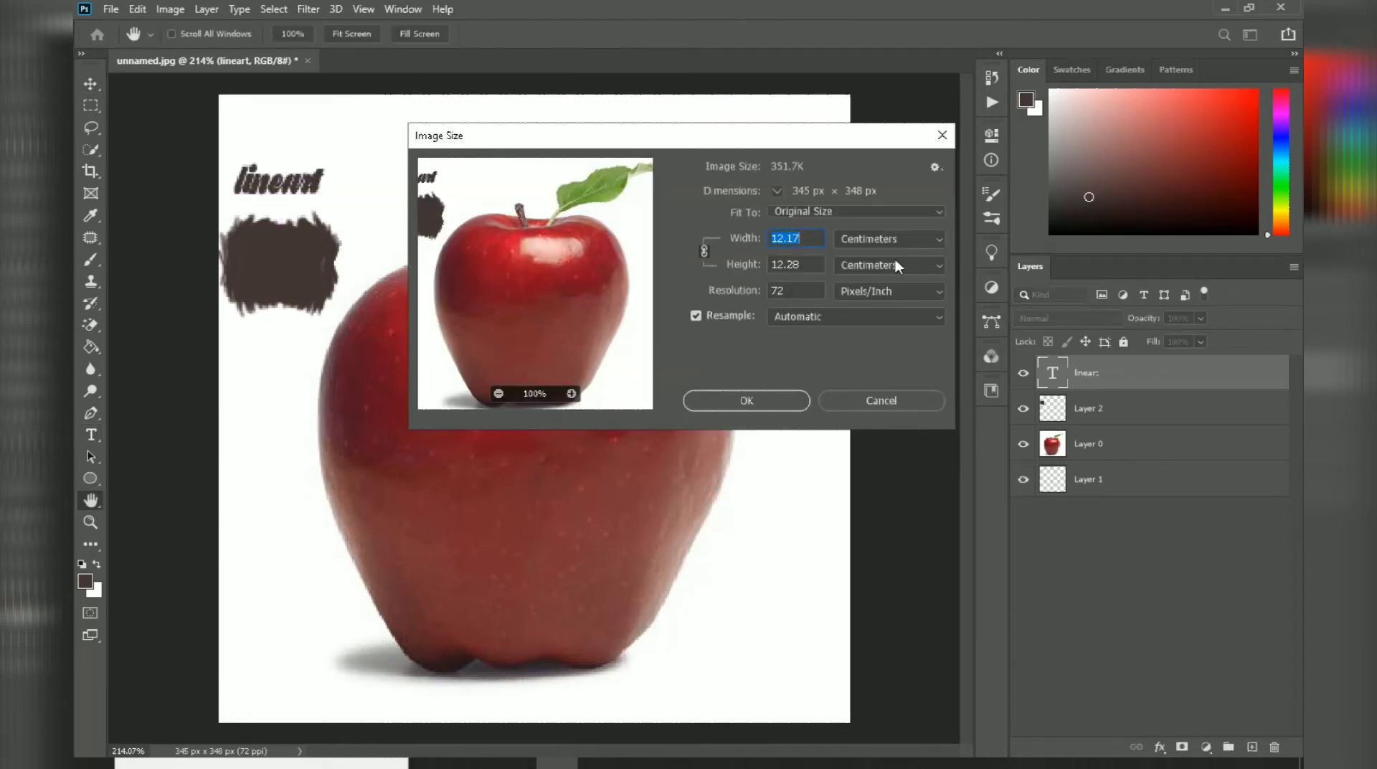
pyautogui.write('300')
pyautogui.press('Return')
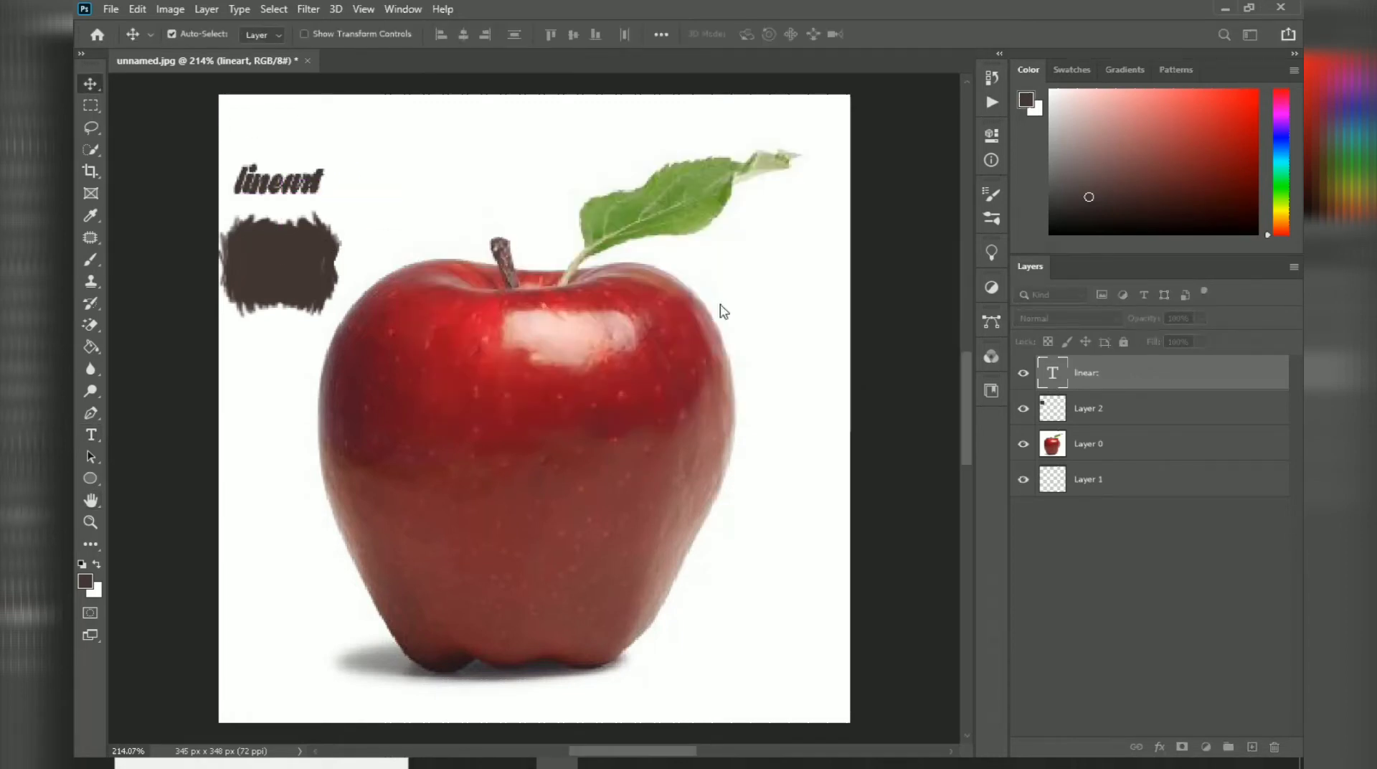
pyautogui.scroll(-8, 720, 307)
pyautogui.scroll(2, 553, 310)
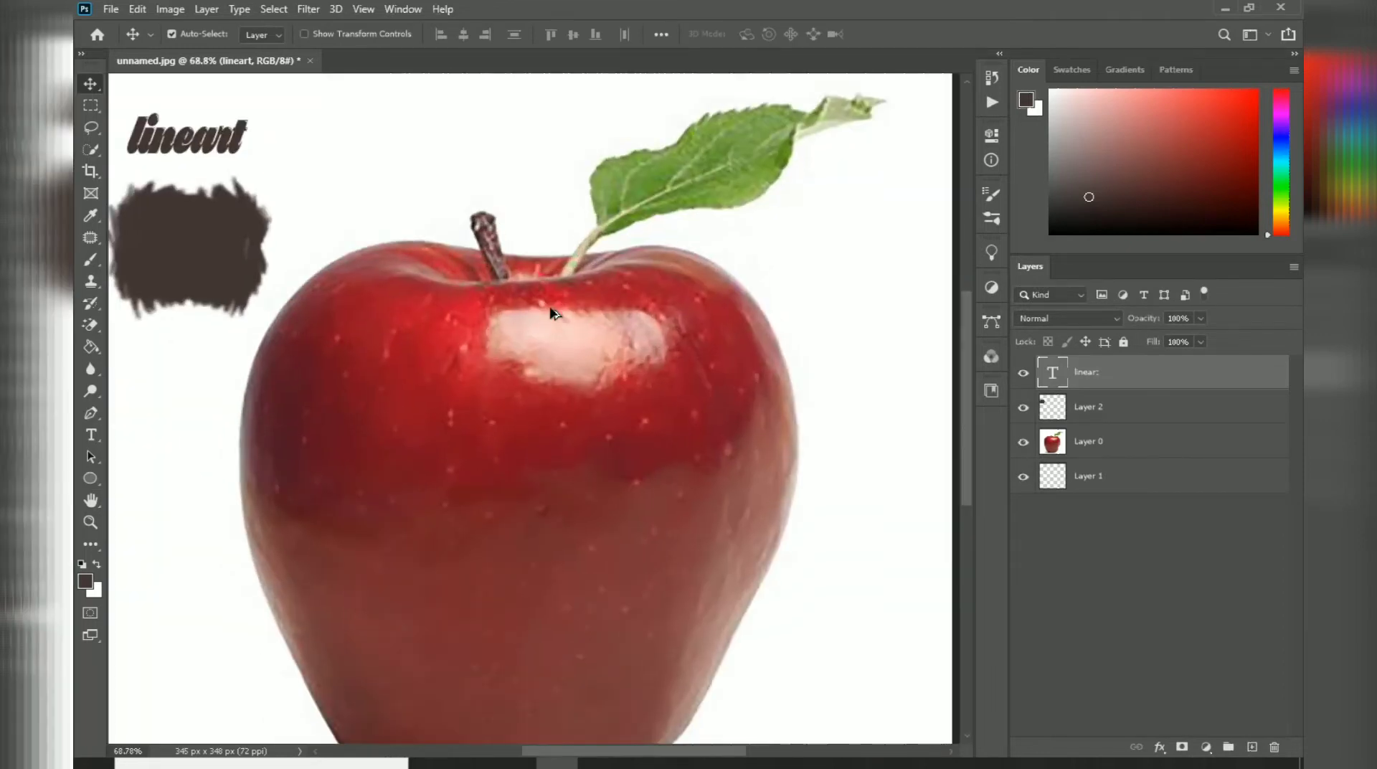
# - Trace the dark areas and outline of the apple's stem as a filled Pen shape on Layer 1
pyautogui.press('p')
pyautogui.click(1052, 484)
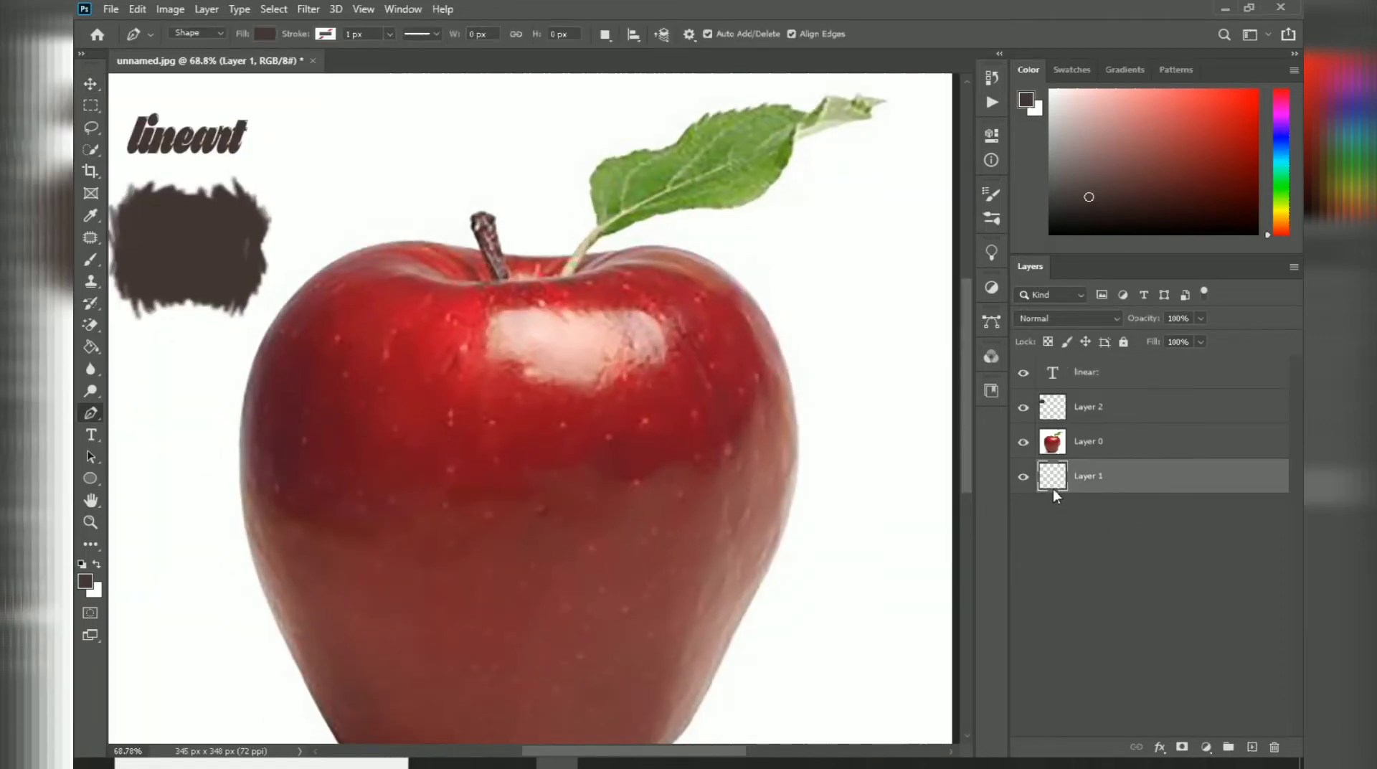
pyautogui.scroll(4, 482, 248)
pyautogui.click(484, 246)
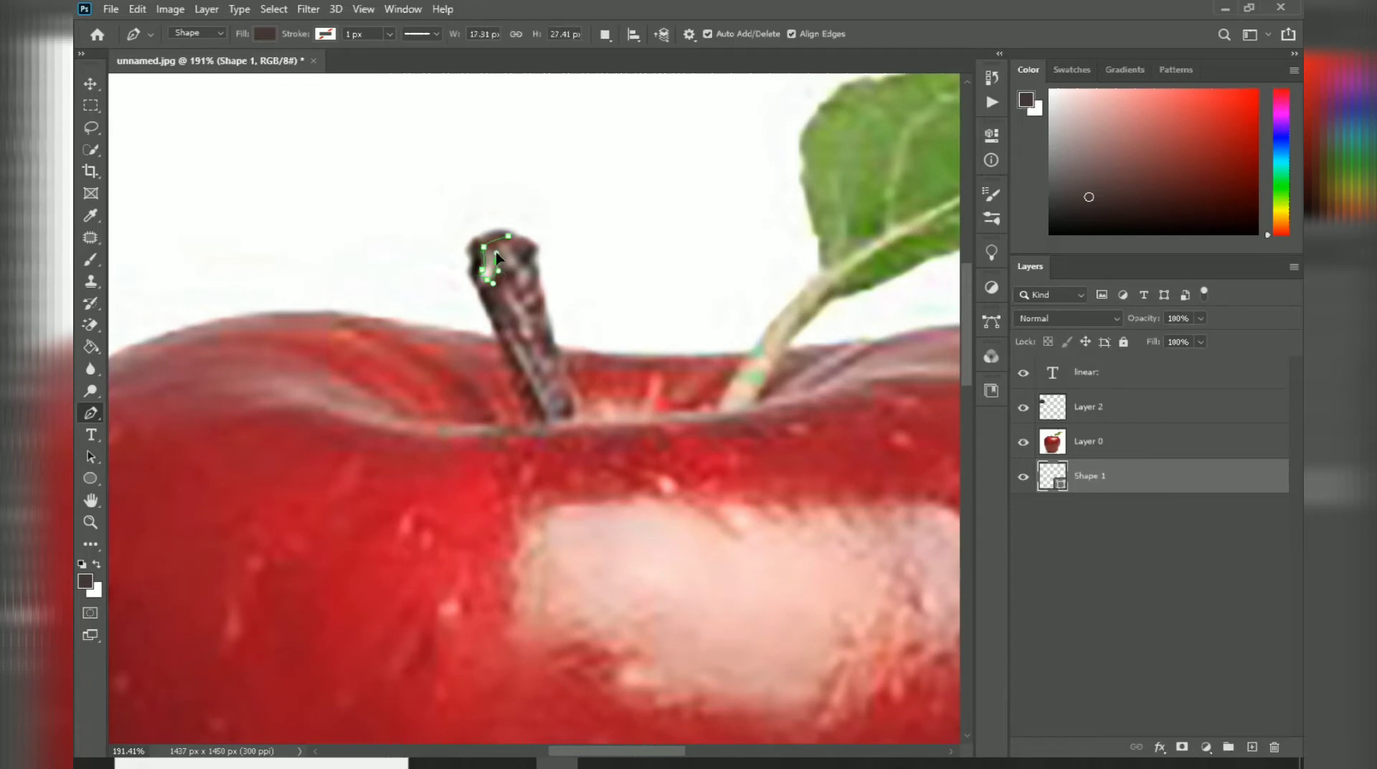
pyautogui.click(521, 260)
pyautogui.click(536, 245)
pyautogui.click(531, 257)
pyautogui.moveTo(536, 280); pyautogui.dragTo(531, 289)
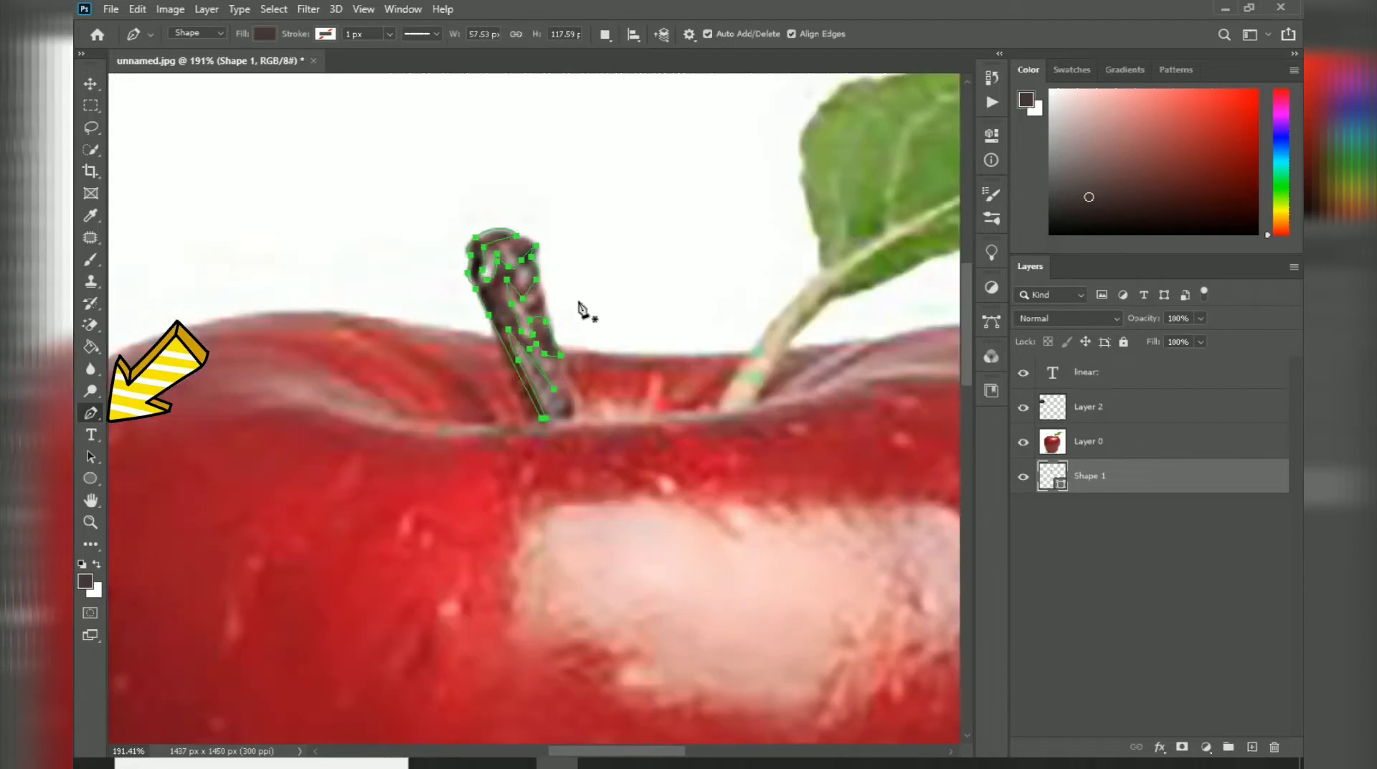
# - Trace the apple's wavy bottom edge from the lower left side to the lower right with the Pen tool
pyautogui.scroll(-5, 595, 440)
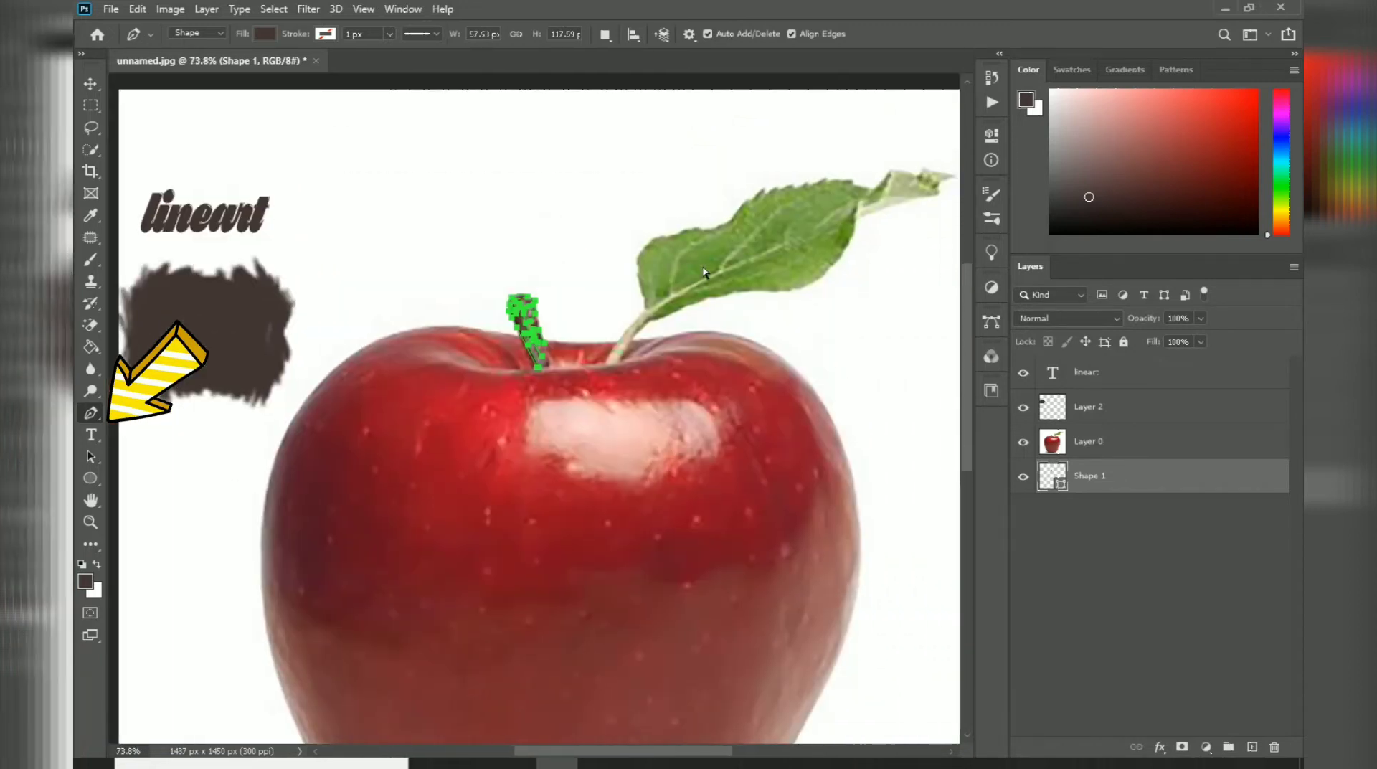
pyautogui.scroll(-1, 466, 627)
pyautogui.scroll(10, 368, 660)
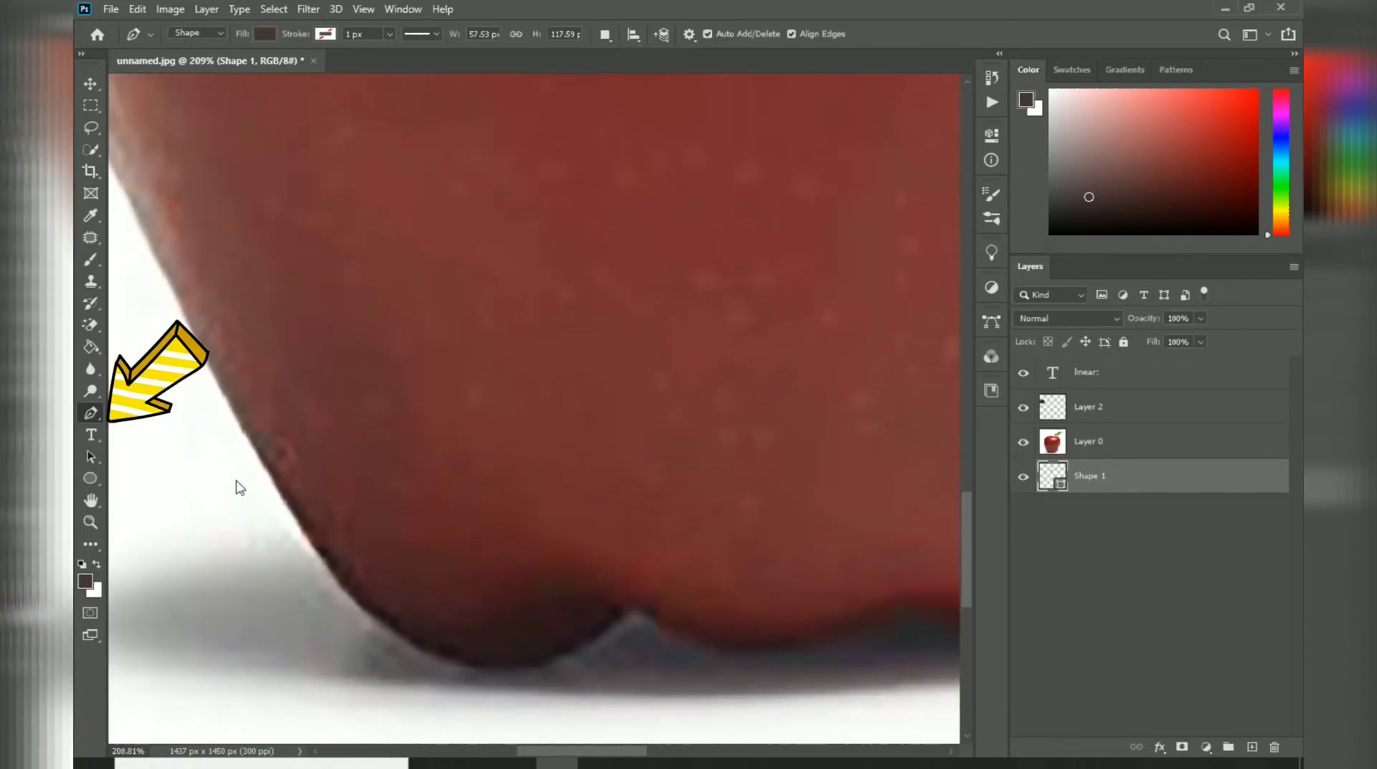
pyautogui.moveTo(417, 630); pyautogui.dragTo(474, 661)
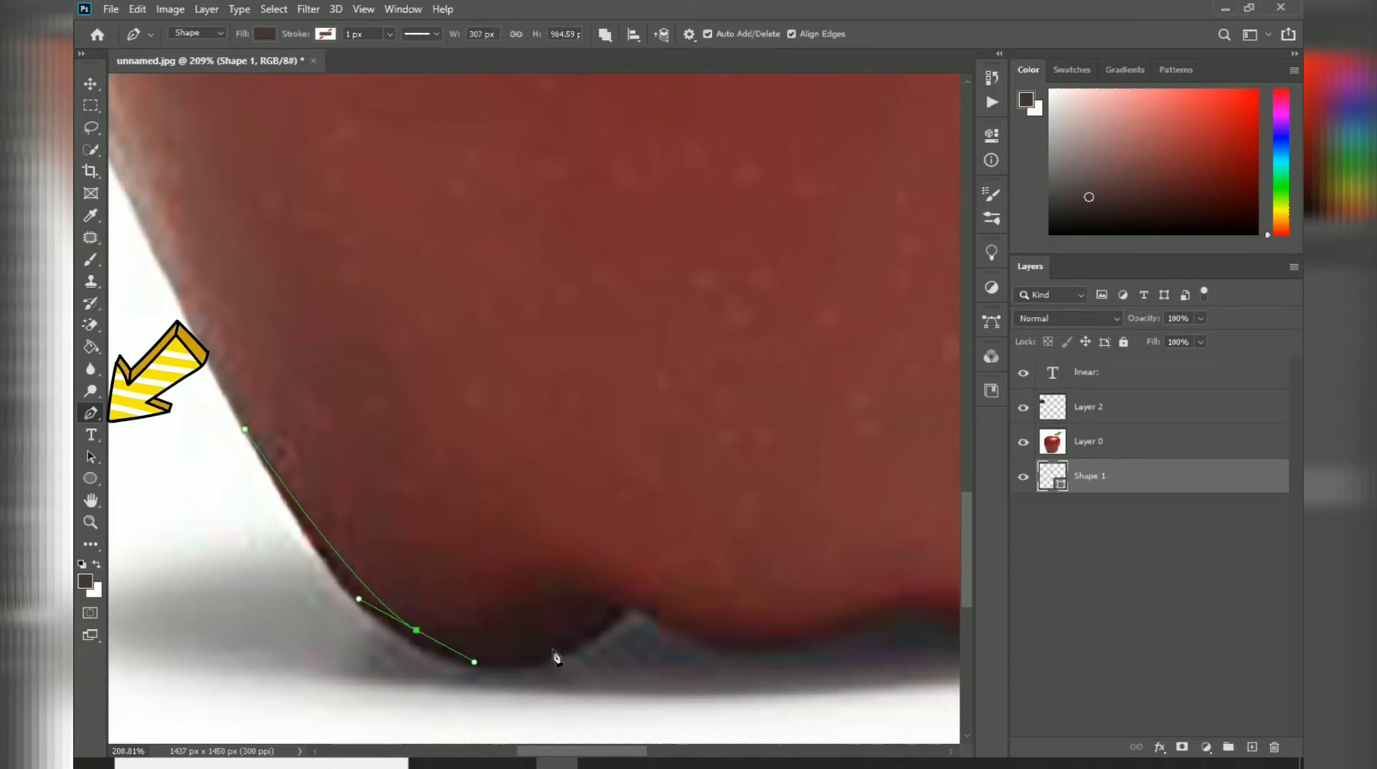
pyautogui.moveTo(563, 645); pyautogui.dragTo(606, 617)
pyautogui.moveTo(702, 609); pyautogui.dragTo(570, 591)
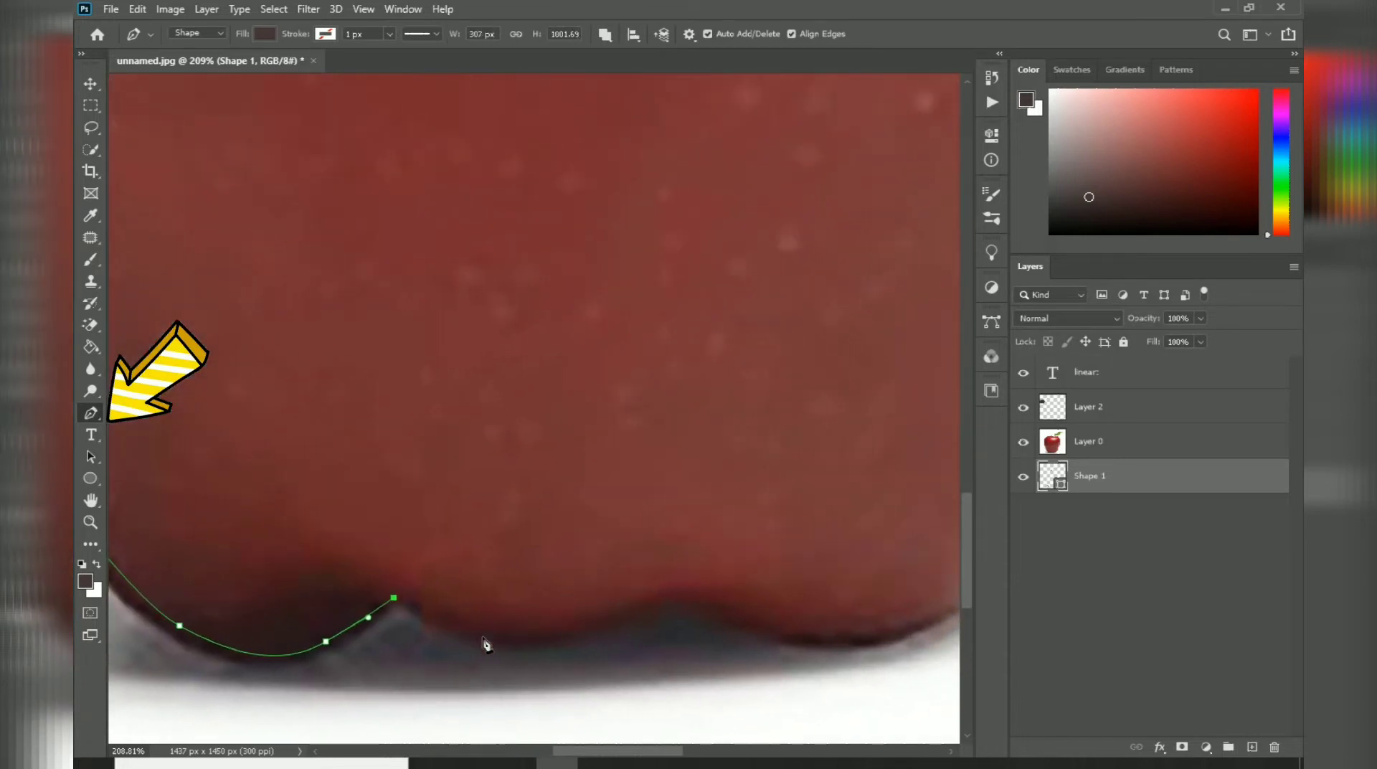
pyautogui.moveTo(521, 642); pyautogui.dragTo(571, 643)
pyautogui.moveTo(658, 599); pyautogui.dragTo(435, 631)
pyautogui.moveTo(663, 641); pyautogui.dragTo(746, 582)
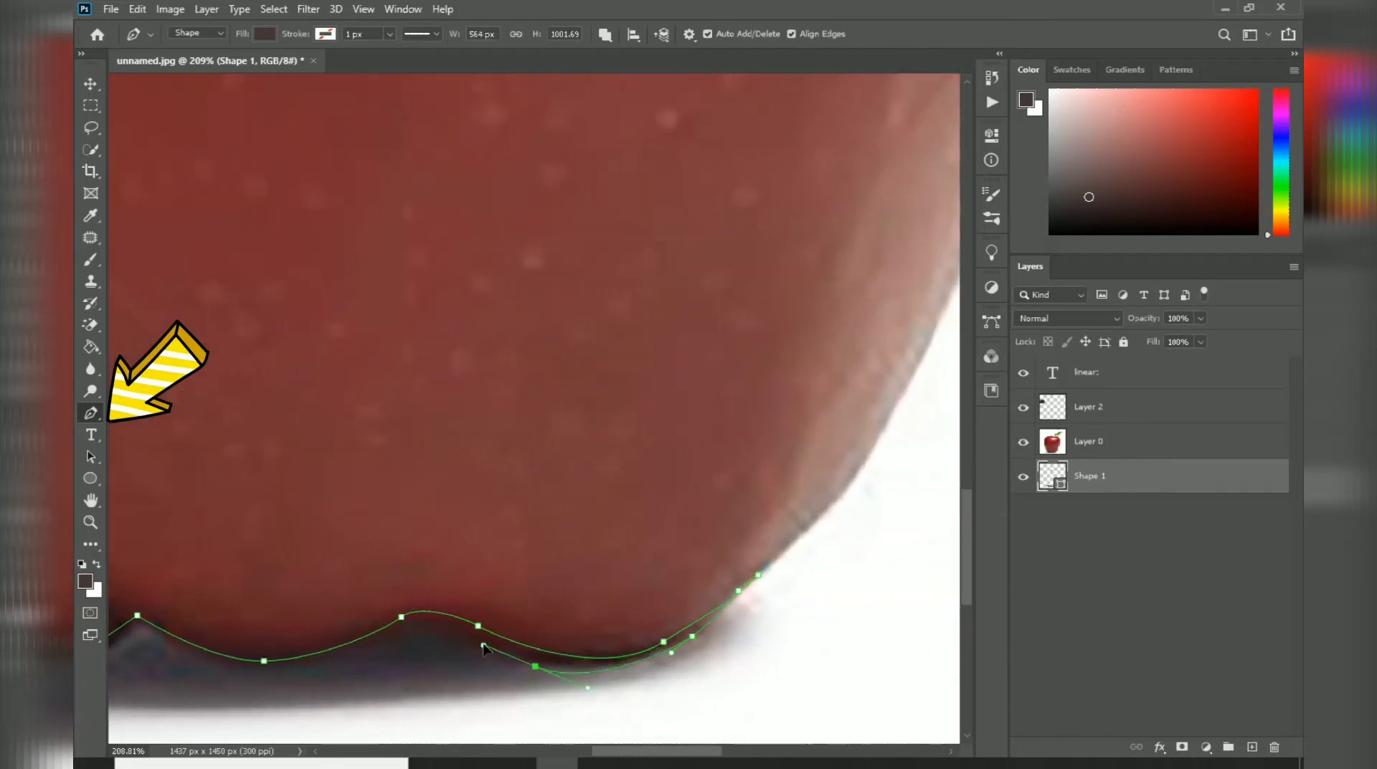
# - Trace back along the apple's bottom edge slightly below the first curve and close the path as a thin tapered line
pyautogui.moveTo(519, 659); pyautogui.dragTo(471, 638)
pyautogui.moveTo(389, 634); pyautogui.dragTo(338, 654)
pyautogui.moveTo(422, 581); pyautogui.dragTo(846, 510)
pyautogui.moveTo(639, 594); pyautogui.dragTo(569, 575)
pyautogui.hotkey('ctrl', 'z')
pyautogui.moveTo(651, 600); pyautogui.dragTo(536, 582)
pyautogui.hotkey('ctrl', 'z')
pyautogui.moveTo(381, 607); pyautogui.dragTo(301, 577)
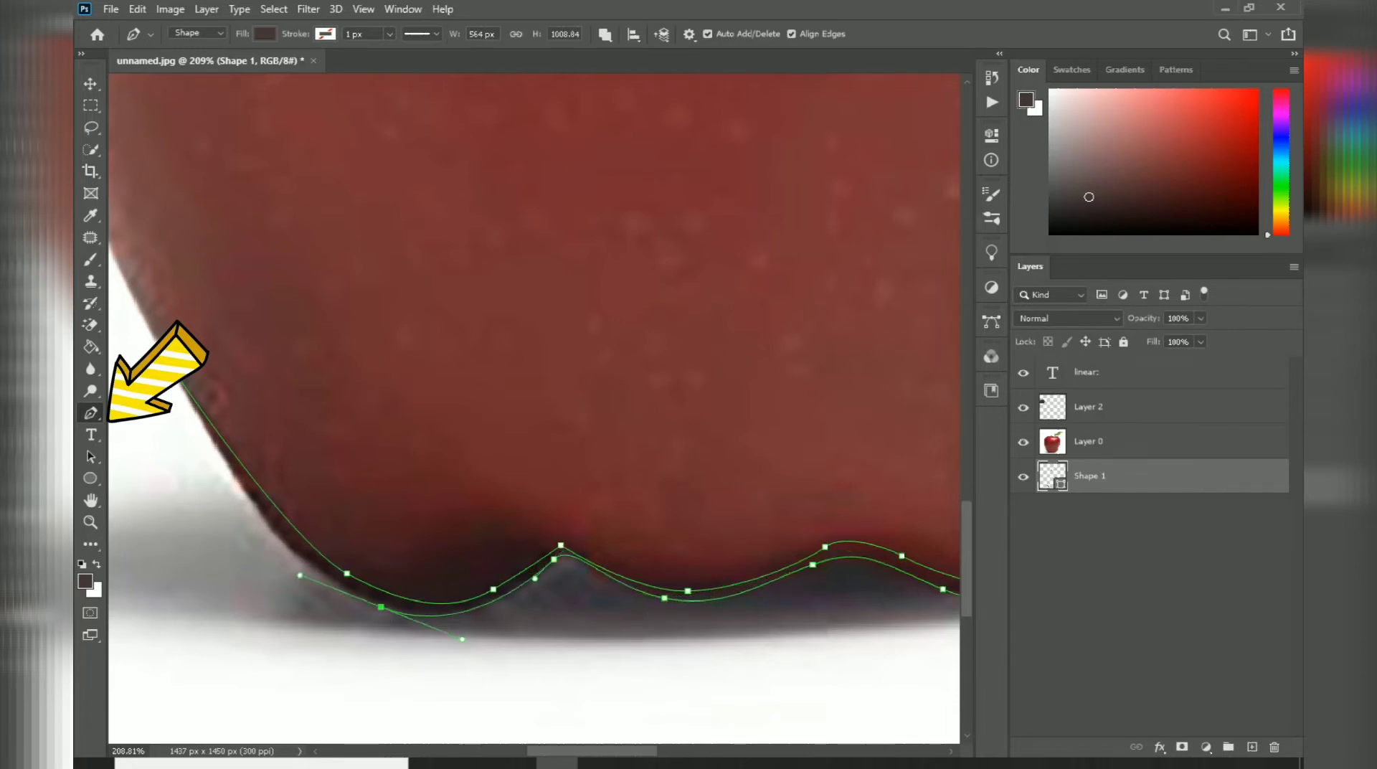
pyautogui.moveTo(176, 375); pyautogui.dragTo(125, 225)
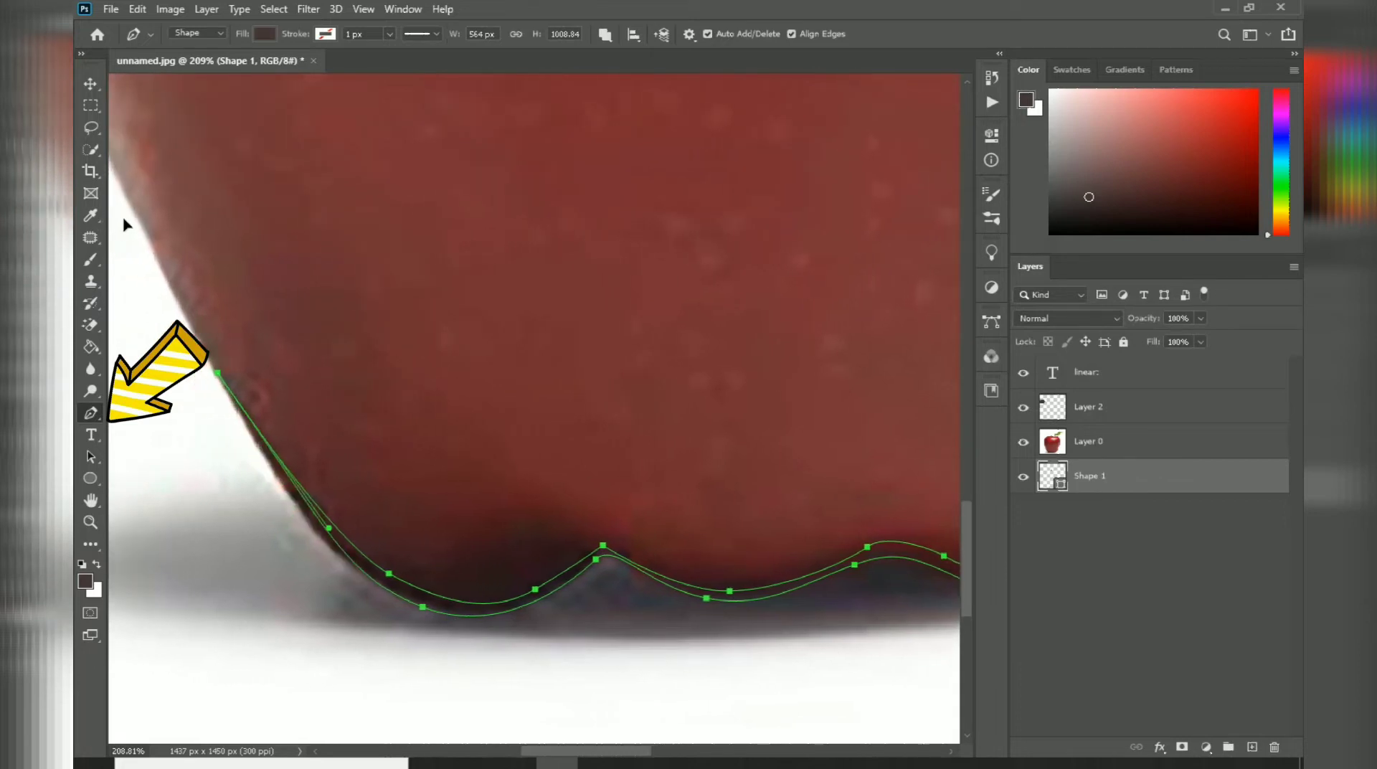
# - Hide the apple photo layer and deselect all layers to examine the traced linework
pyautogui.scroll(-12, 685, 467)
pyautogui.click(1022, 448)
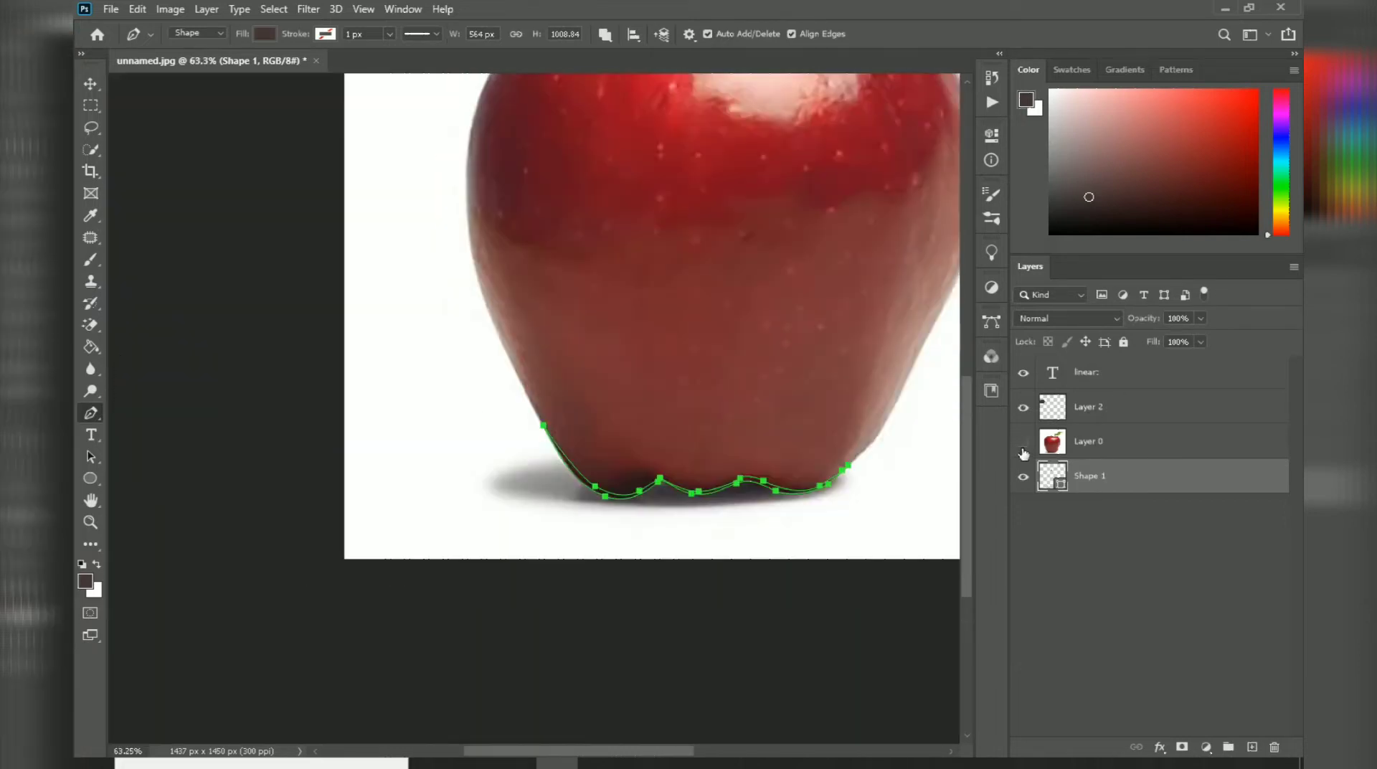
pyautogui.moveTo(782, 318); pyautogui.dragTo(697, 451)
pyautogui.click(1098, 566)
pyautogui.scroll(-4, 716, 473)
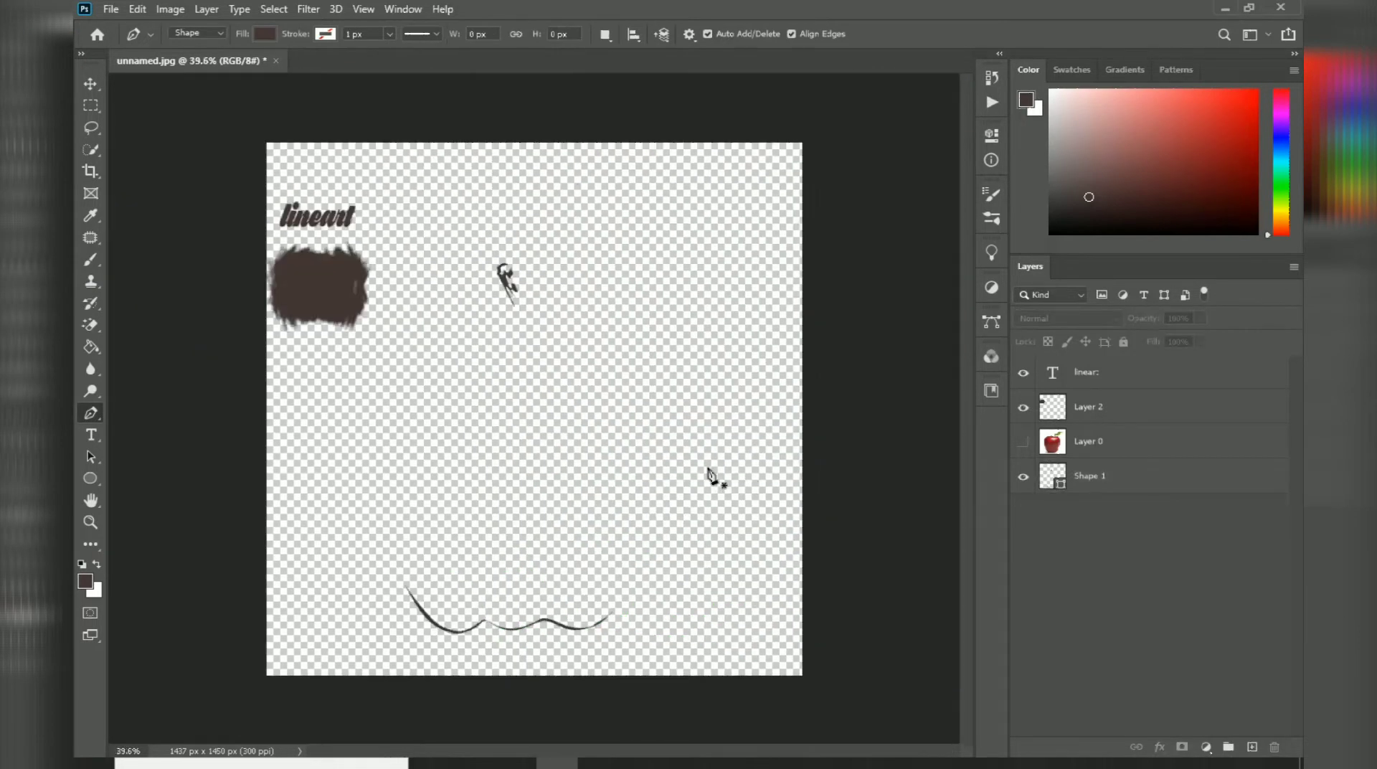
# - Save the document as unnamed.psd
pyautogui.scroll(3, 488, 527)
pyautogui.hotkey('ctrl', 's')
pyautogui.press('Return')
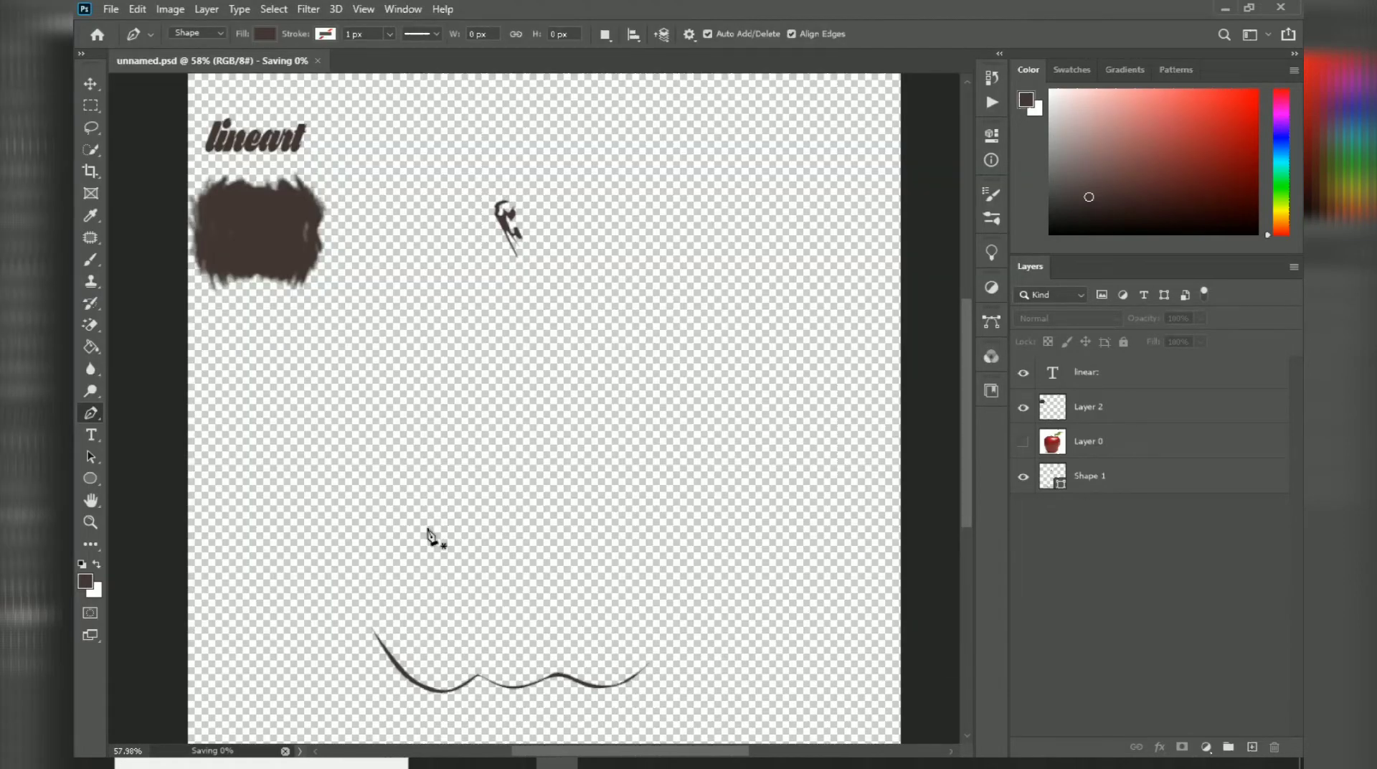
# - Show the apple photo layer again and select the Shape 1 layer
pyautogui.click(1023, 442)
pyautogui.click(1089, 476)
pyautogui.scroll(3, 372, 373)
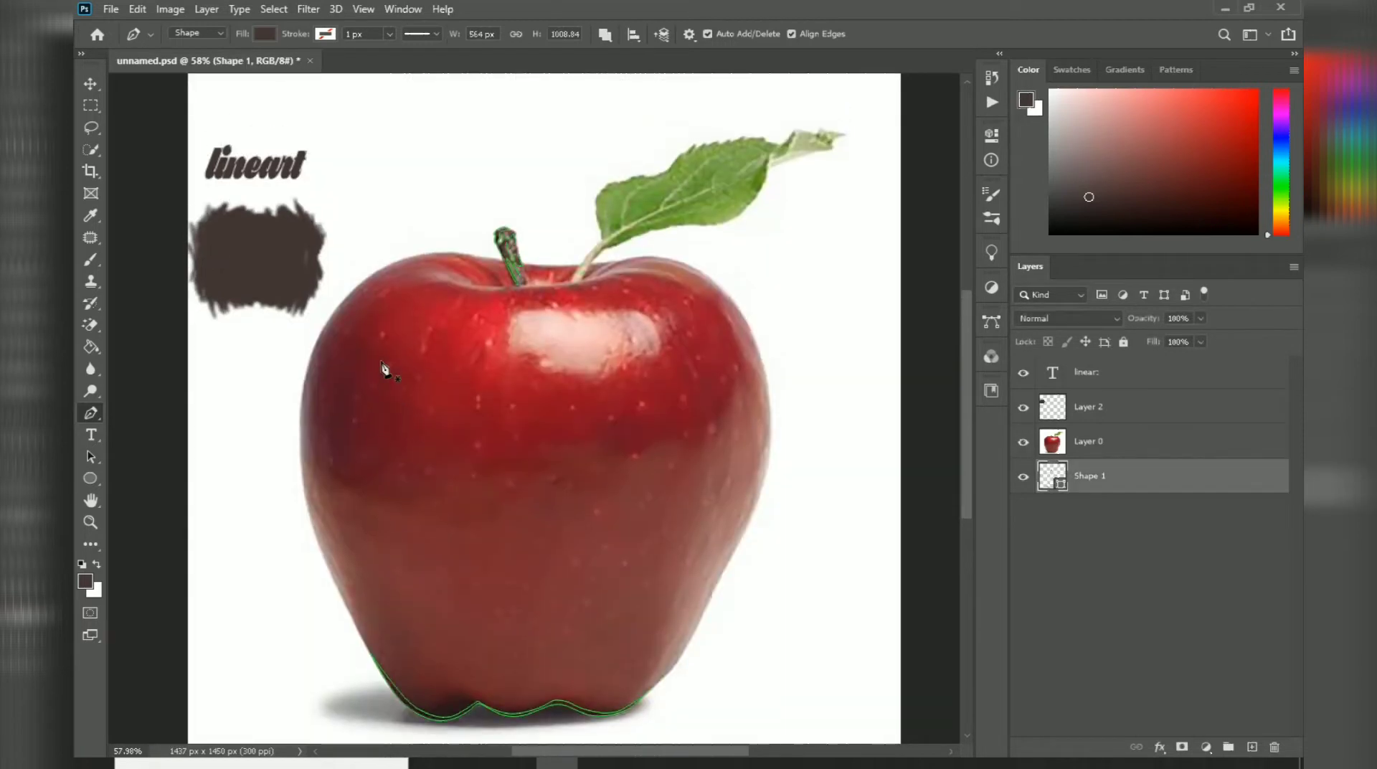
# - Sample the apple's red just below the highlight as the foreground colour, #9d1425
pyautogui.click(88, 581)
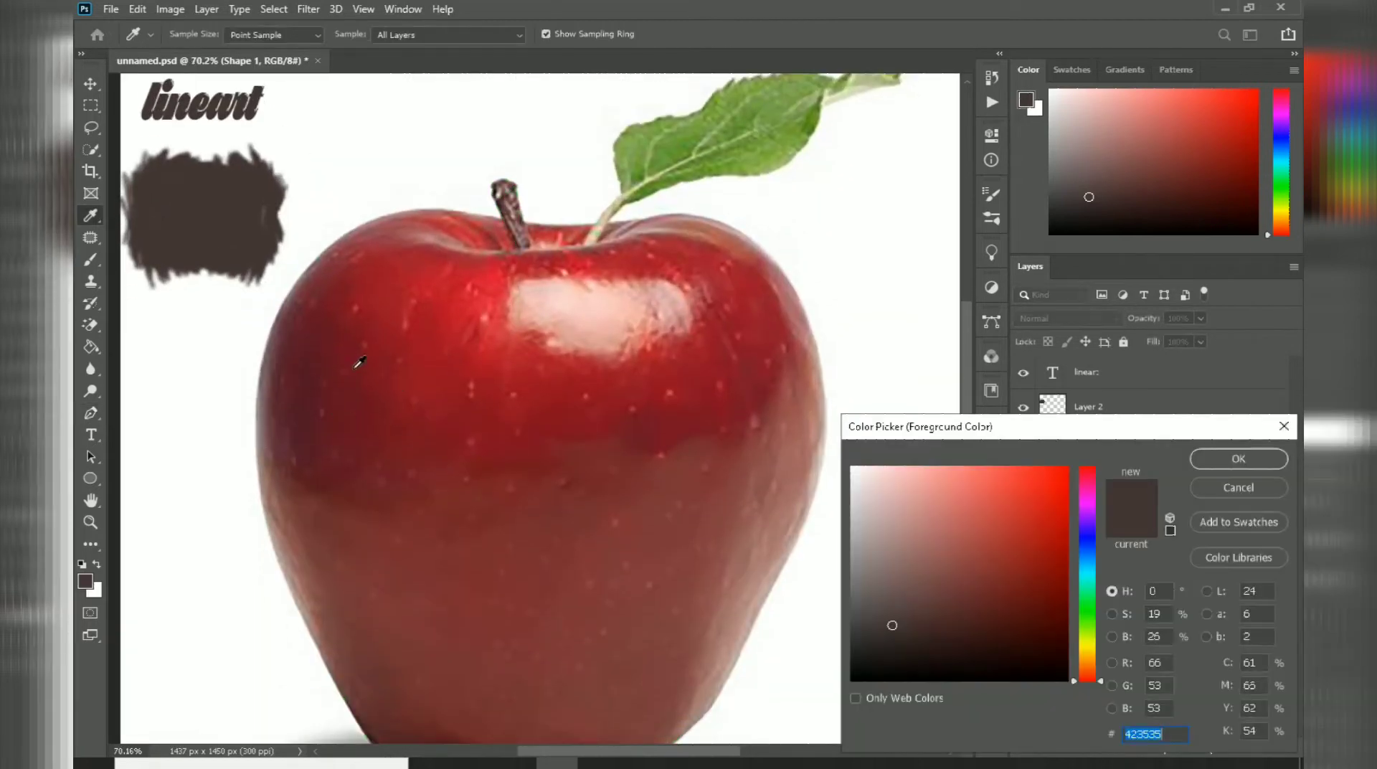
pyautogui.click(314, 352)
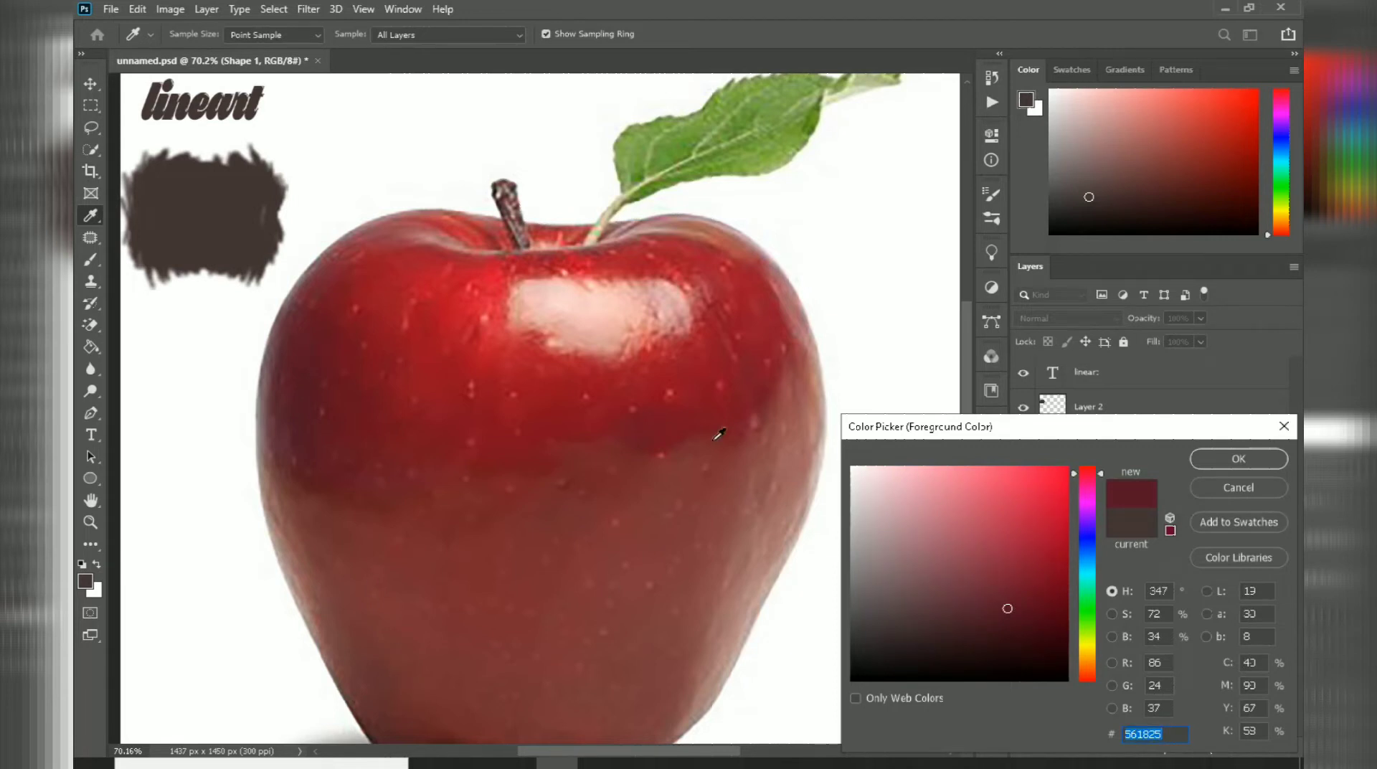
pyautogui.click(550, 369)
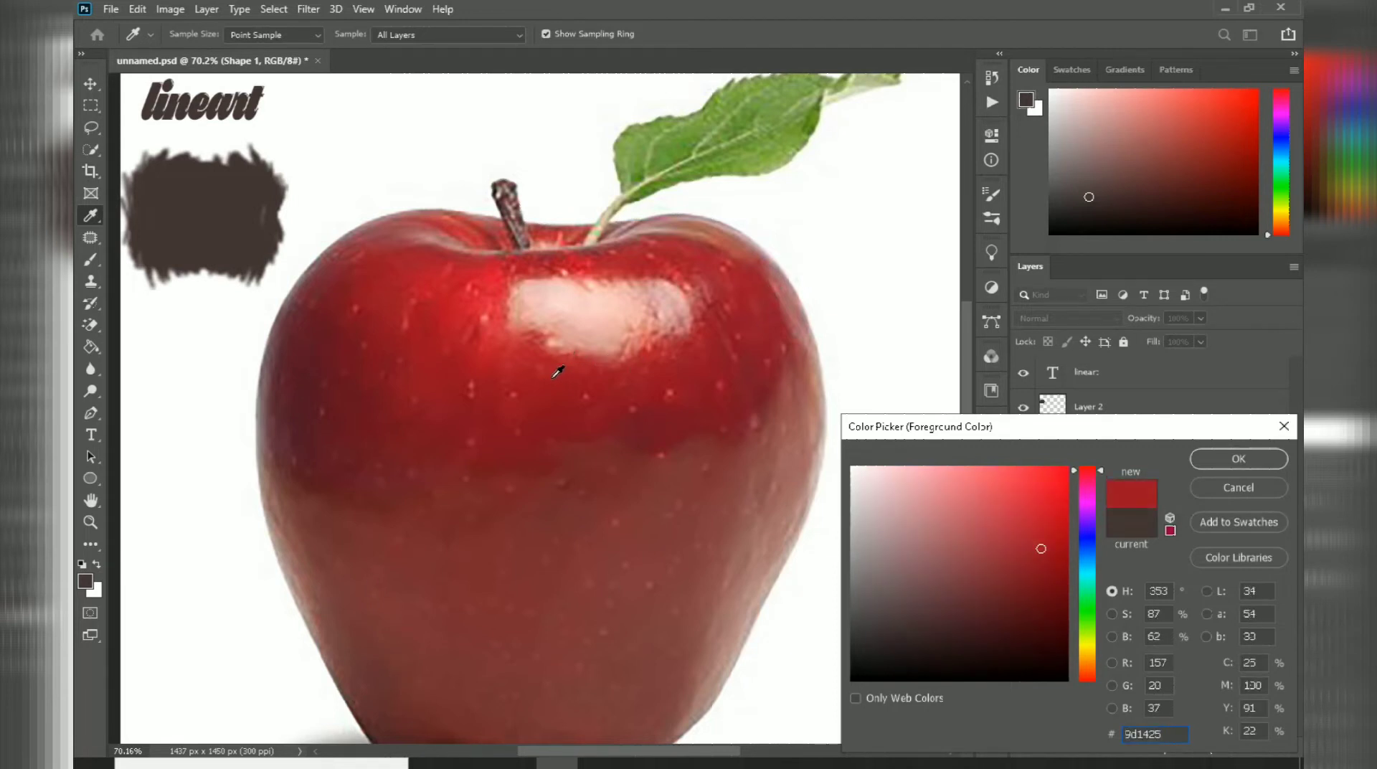
pyautogui.click(1227, 463)
pyautogui.hscroll(-1, 752, 531)
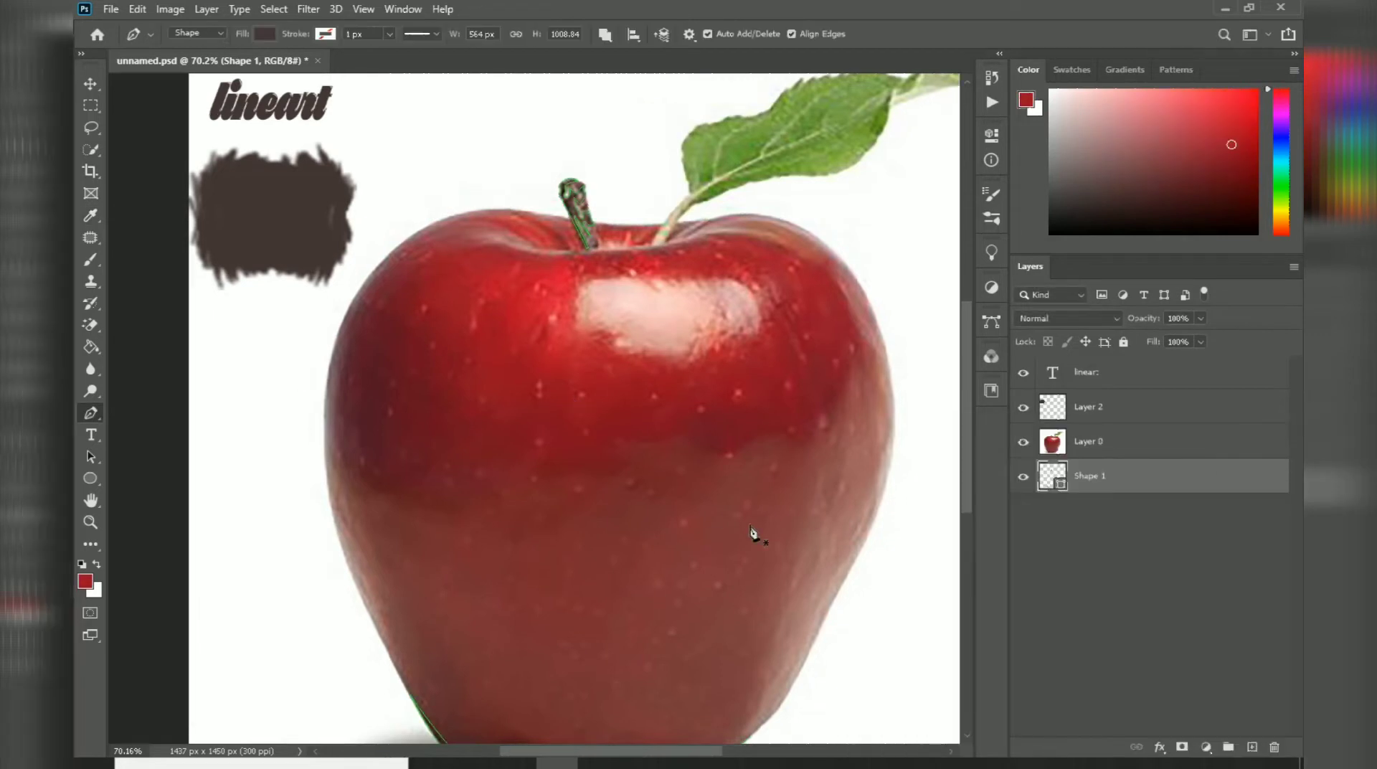
# - Paint a small round red swatch below the brown one on Layer 2 with a hard round brush
pyautogui.click(1140, 413)
pyautogui.hscroll(-3, 323, 394)
pyautogui.press('b')
pyautogui.rightClick(287, 343)
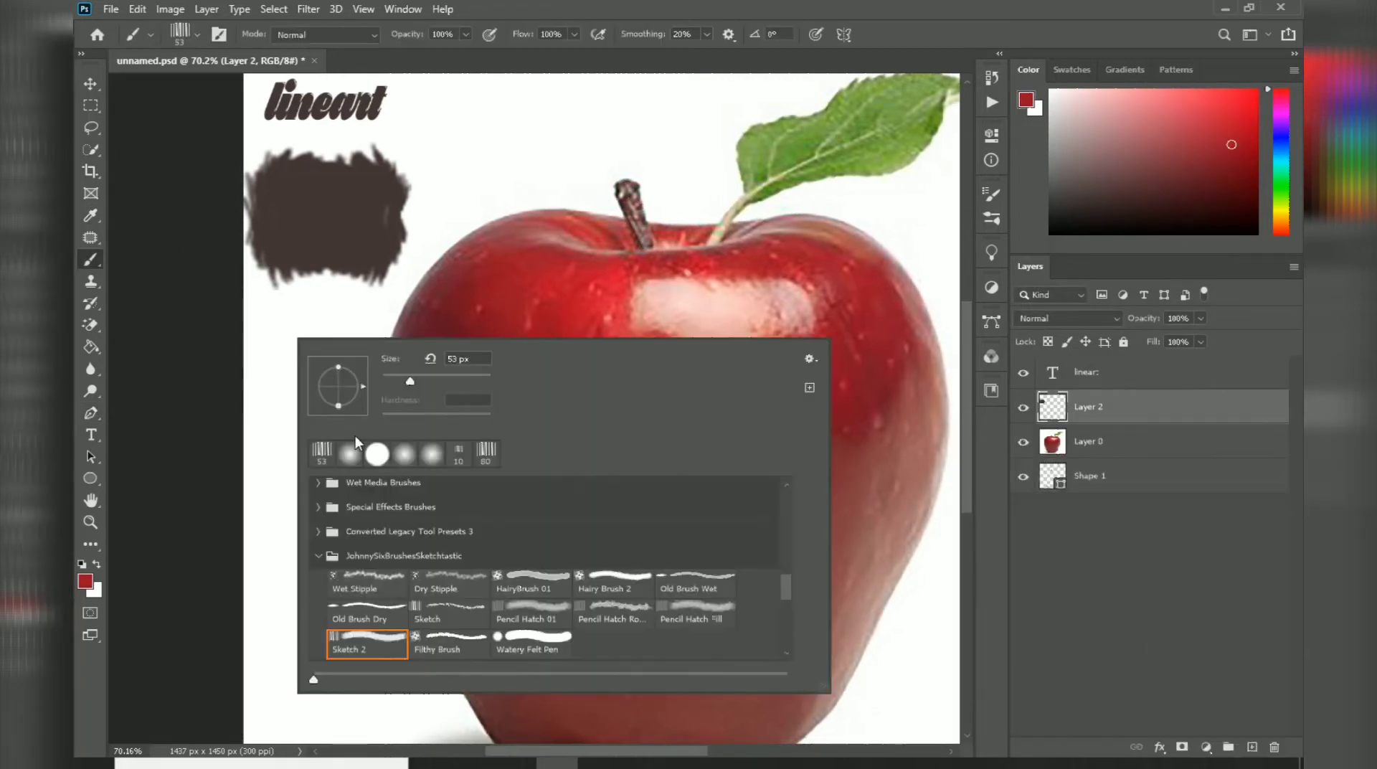
pyautogui.click(374, 454)
pyautogui.click(286, 329)
pyautogui.moveTo(291, 337); pyautogui.dragTo(308, 344)
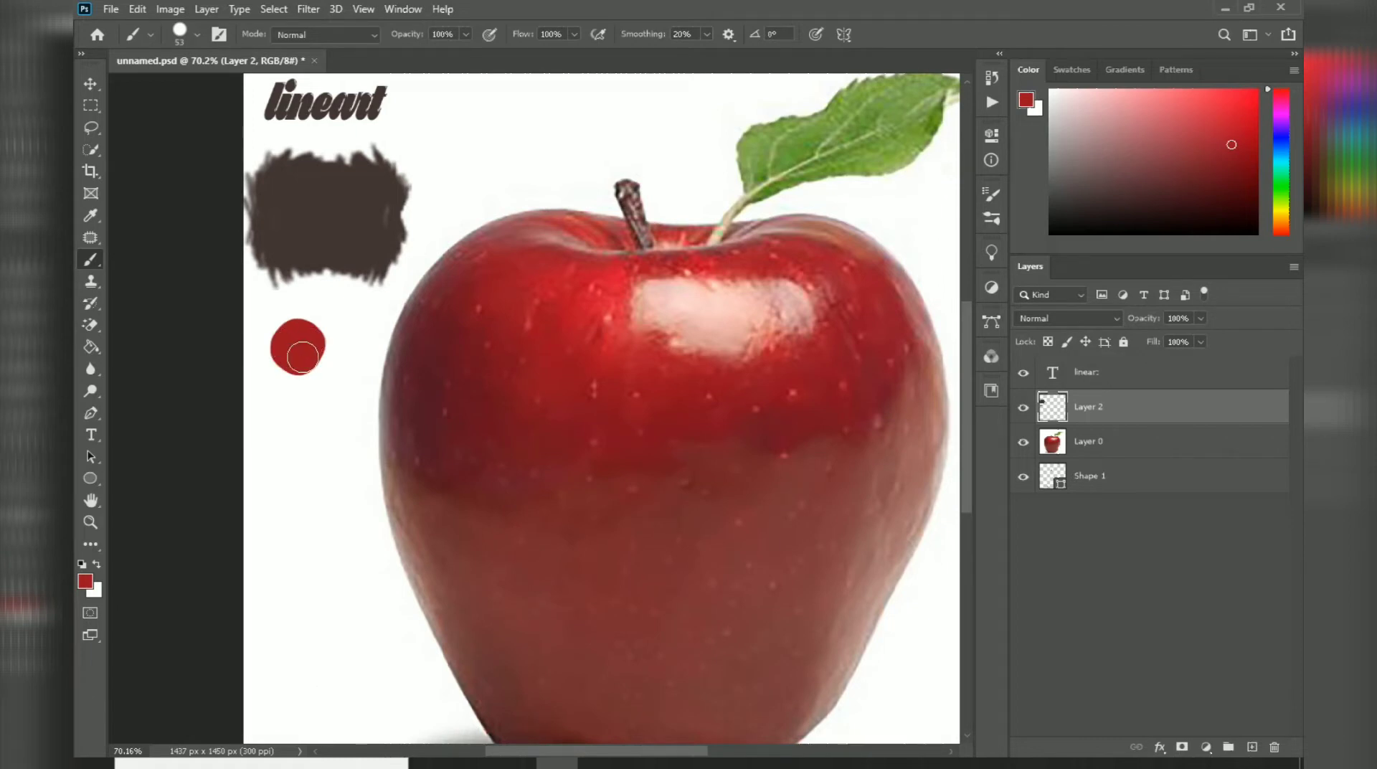
# - Add the red text label "base" at 10 pt just above the red swatch
pyautogui.press('t')
pyautogui.click(274, 307)
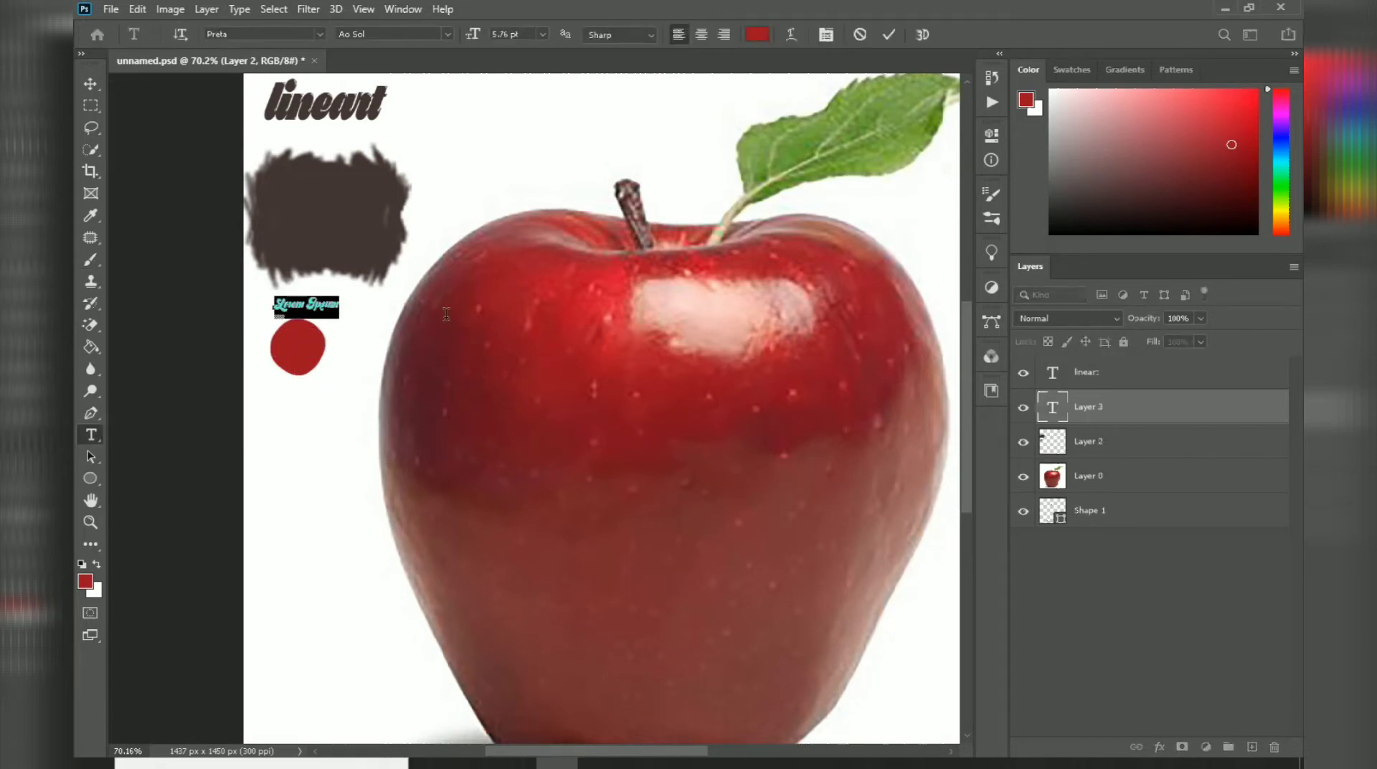
pyautogui.press('BackSpace')
pyautogui.click(543, 34)
pyautogui.click(516, 123)
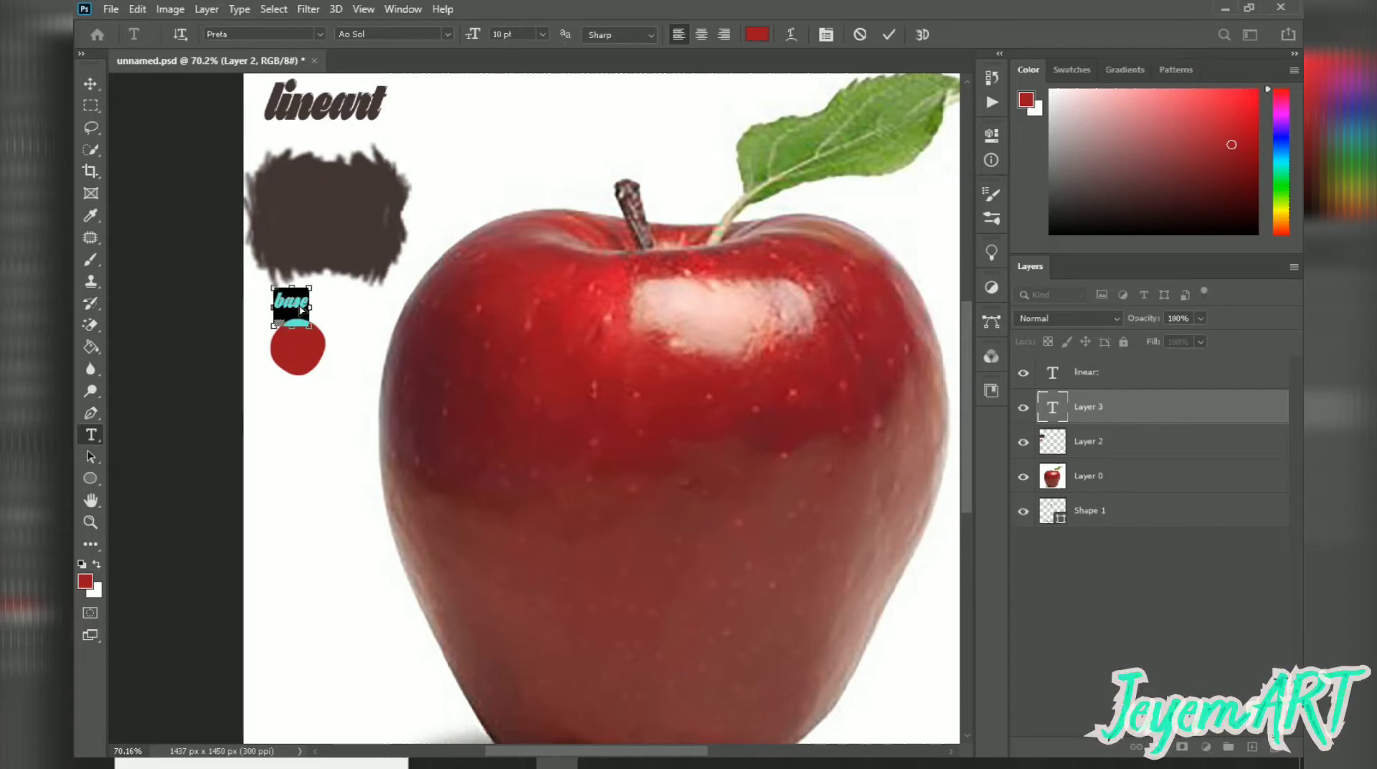
pyautogui.moveTo(299, 311); pyautogui.dragTo(312, 309)
pyautogui.click(888, 35)
pyautogui.scroll(-2, 407, 429)
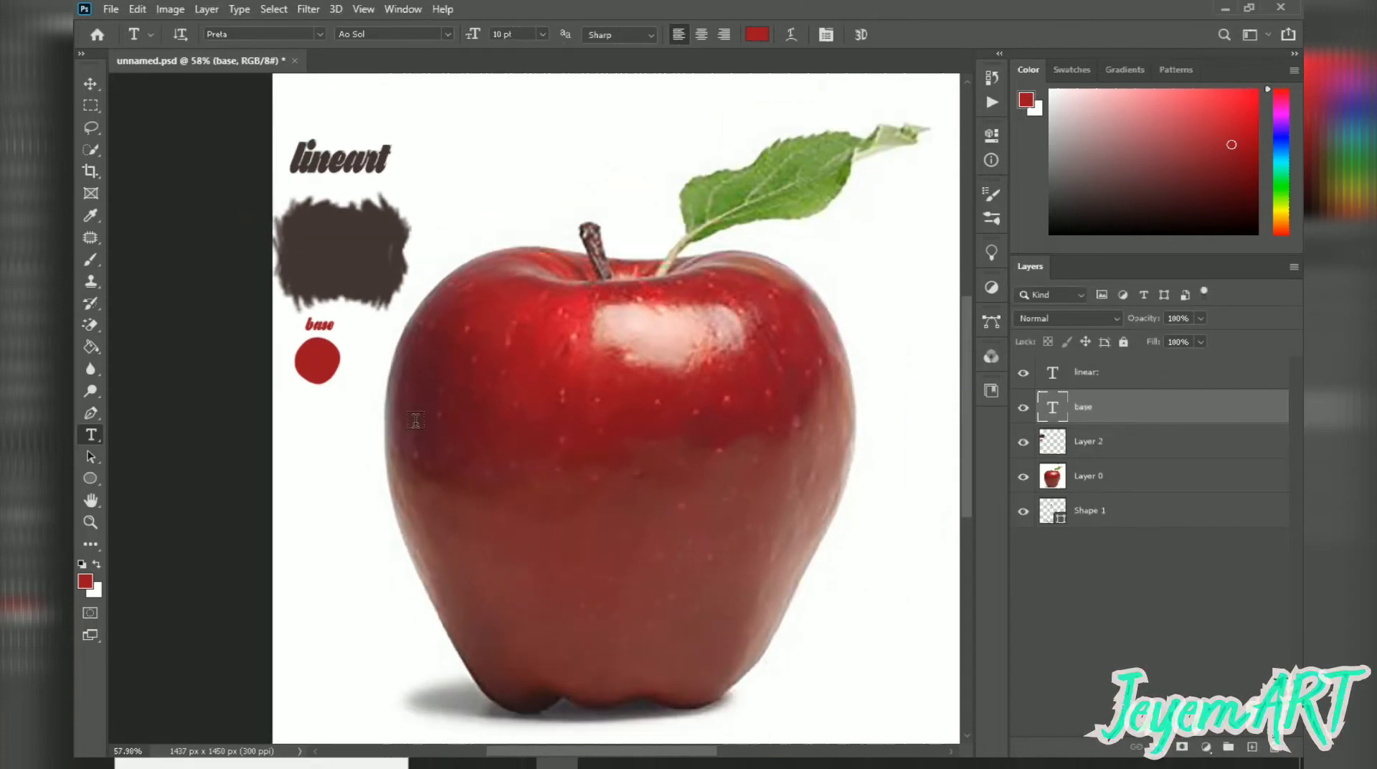
# - Start a new Pen tool shape beside the stem's left base and trace the apple's upper-left edge
pyautogui.press('p')
pyautogui.click(1140, 588)
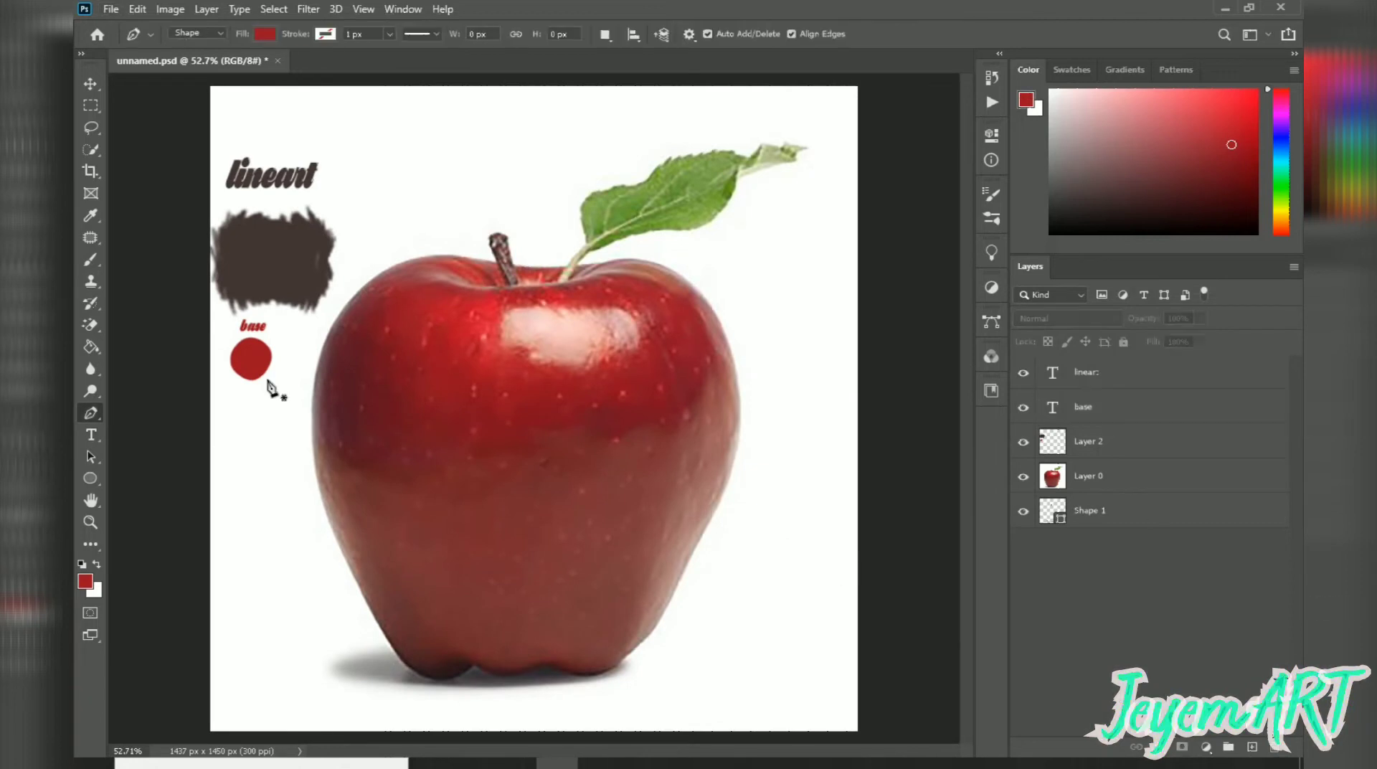
pyautogui.click(1086, 510)
pyautogui.scroll(3, 503, 274)
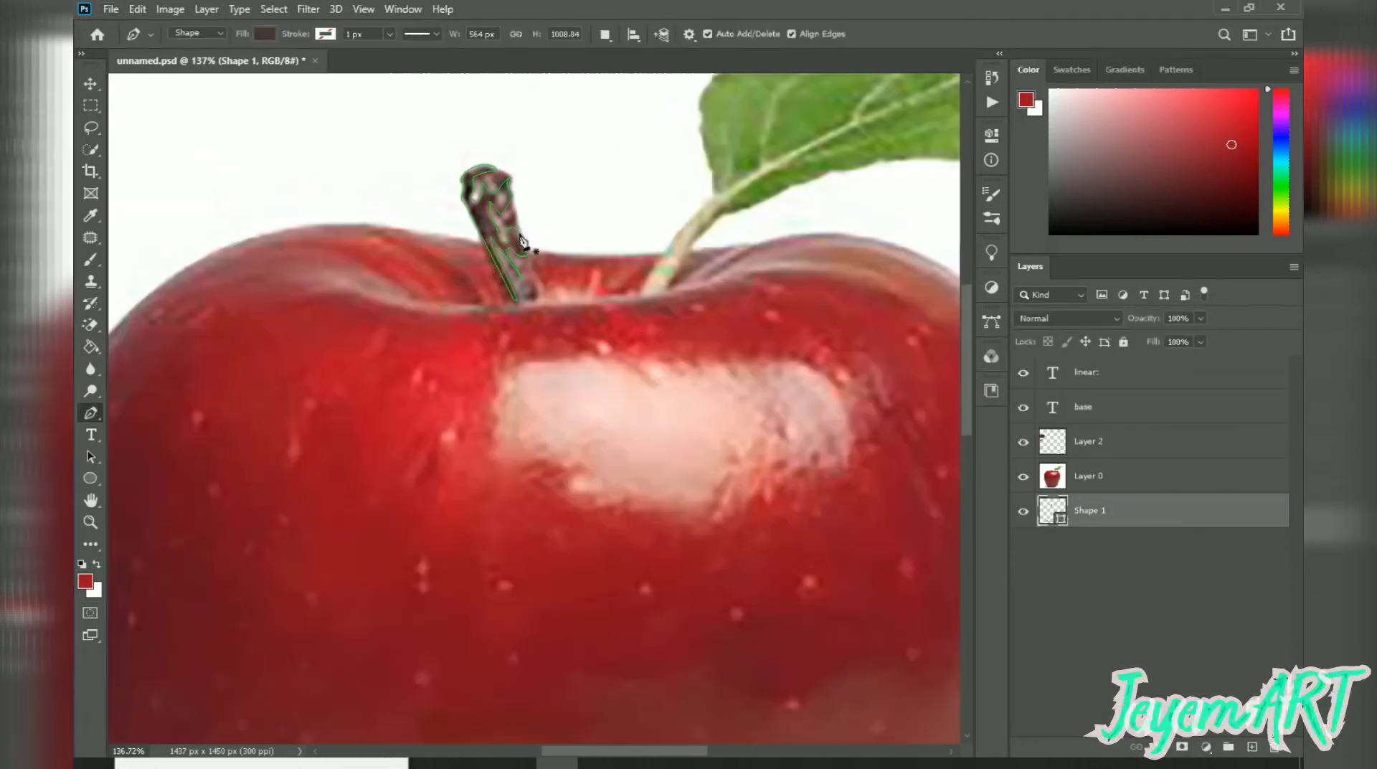
pyautogui.click(482, 248)
pyautogui.hscroll(-3, 482, 249)
pyautogui.scroll(1, 481, 248)
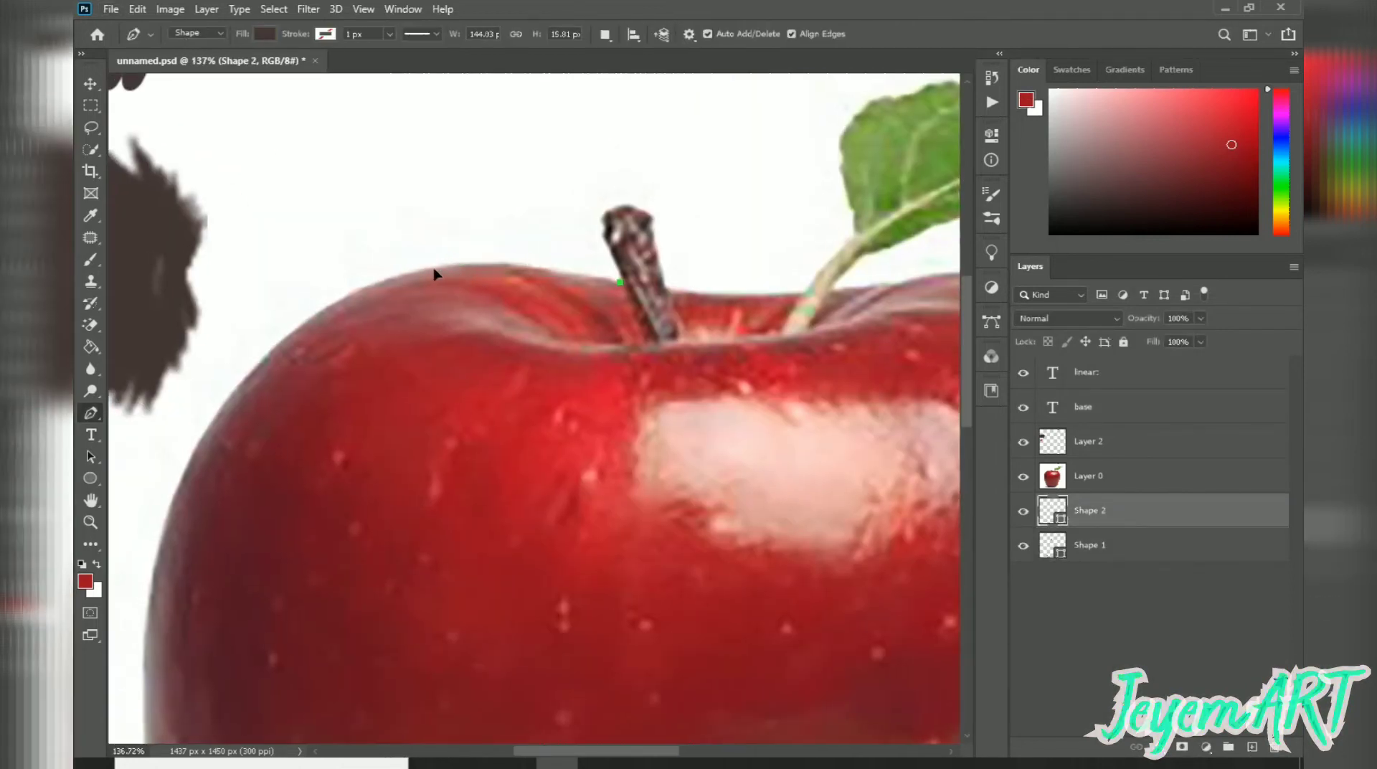
pyautogui.moveTo(451, 264); pyautogui.dragTo(385, 270)
pyautogui.moveTo(183, 478); pyautogui.dragTo(113, 640)
# - Continue the Shape 2 outline down the apple's left side and around the first bottom lobe
pyautogui.scroll(-5, 265, 556)
pyautogui.hscroll(-2, 265, 556)
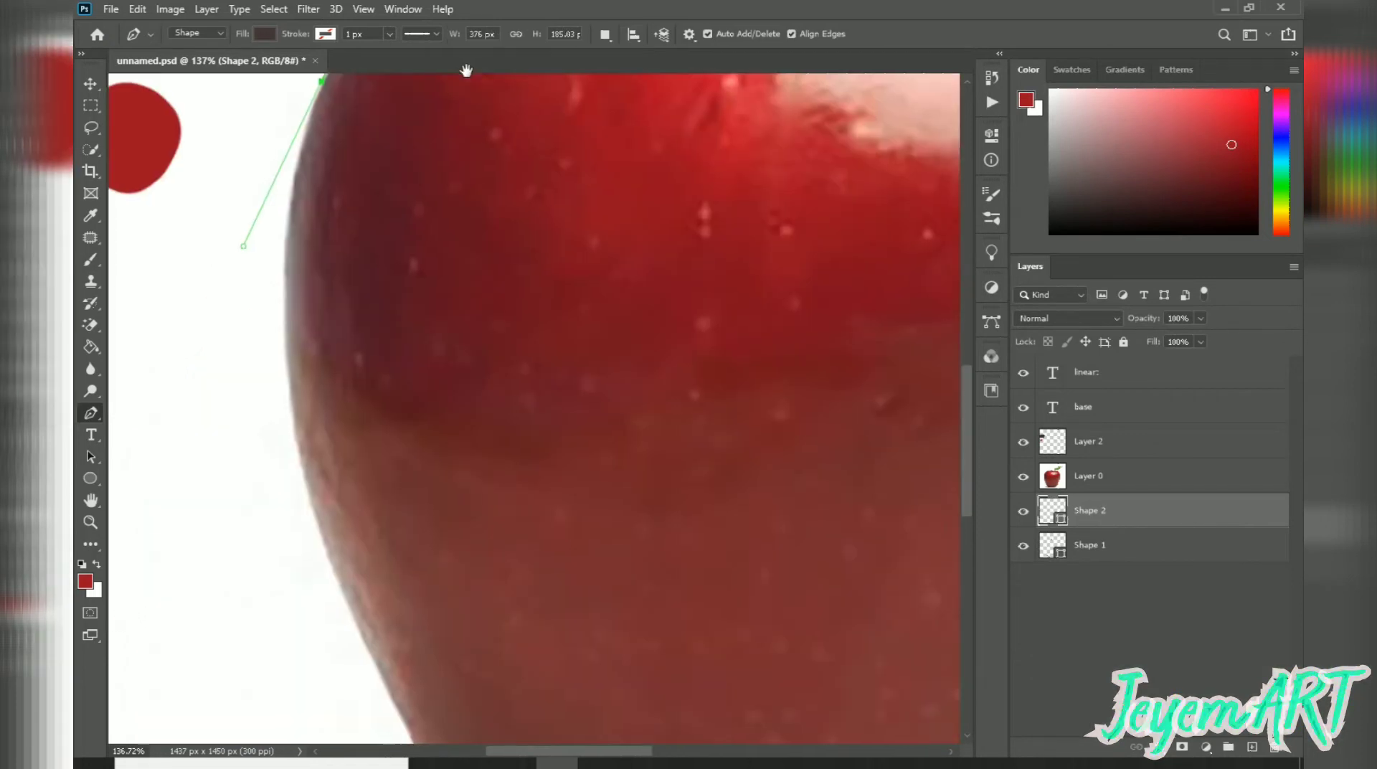
pyautogui.moveTo(347, 574); pyautogui.dragTo(380, 667)
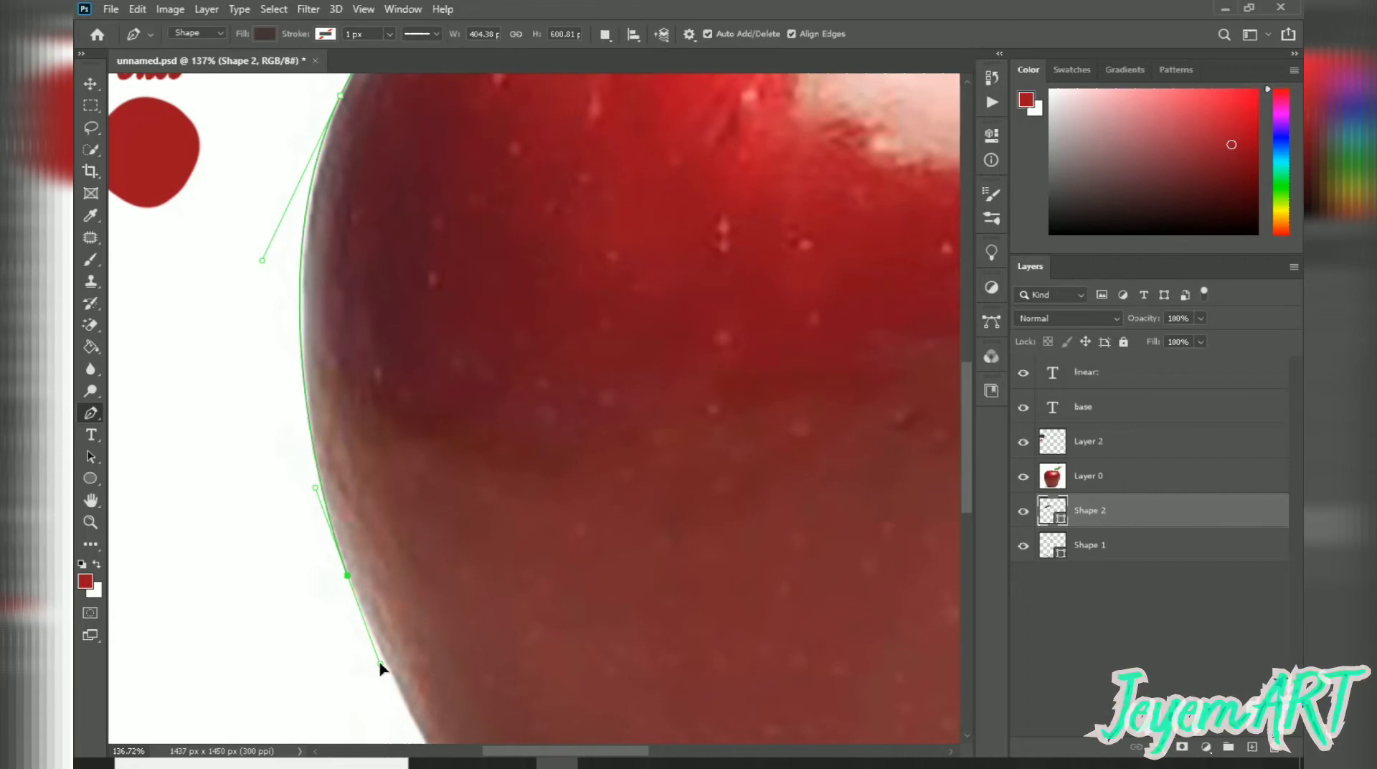
pyautogui.scroll(-5, 286, 129)
pyautogui.hscroll(2, 286, 129)
pyautogui.moveTo(451, 627); pyautogui.dragTo(540, 631)
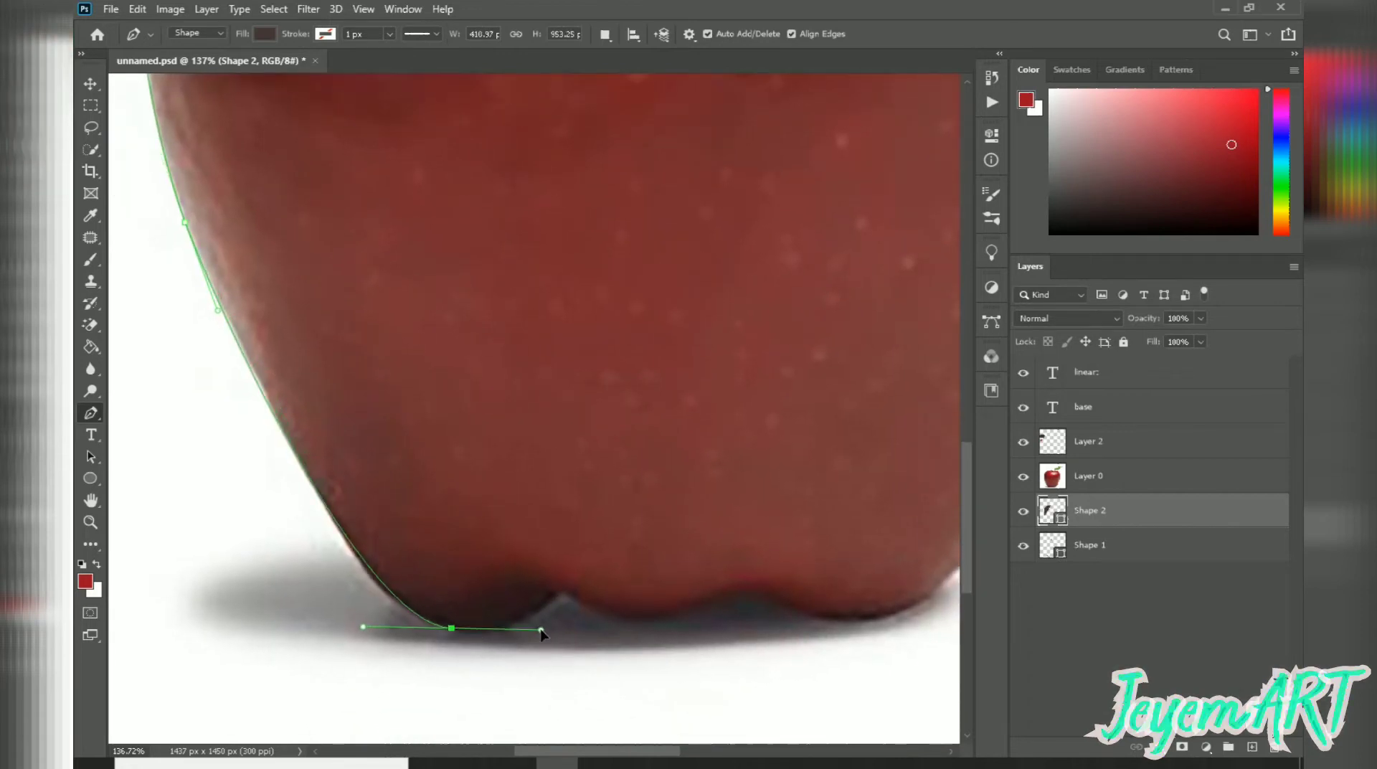
pyautogui.hotkey('ctrl', 'z')
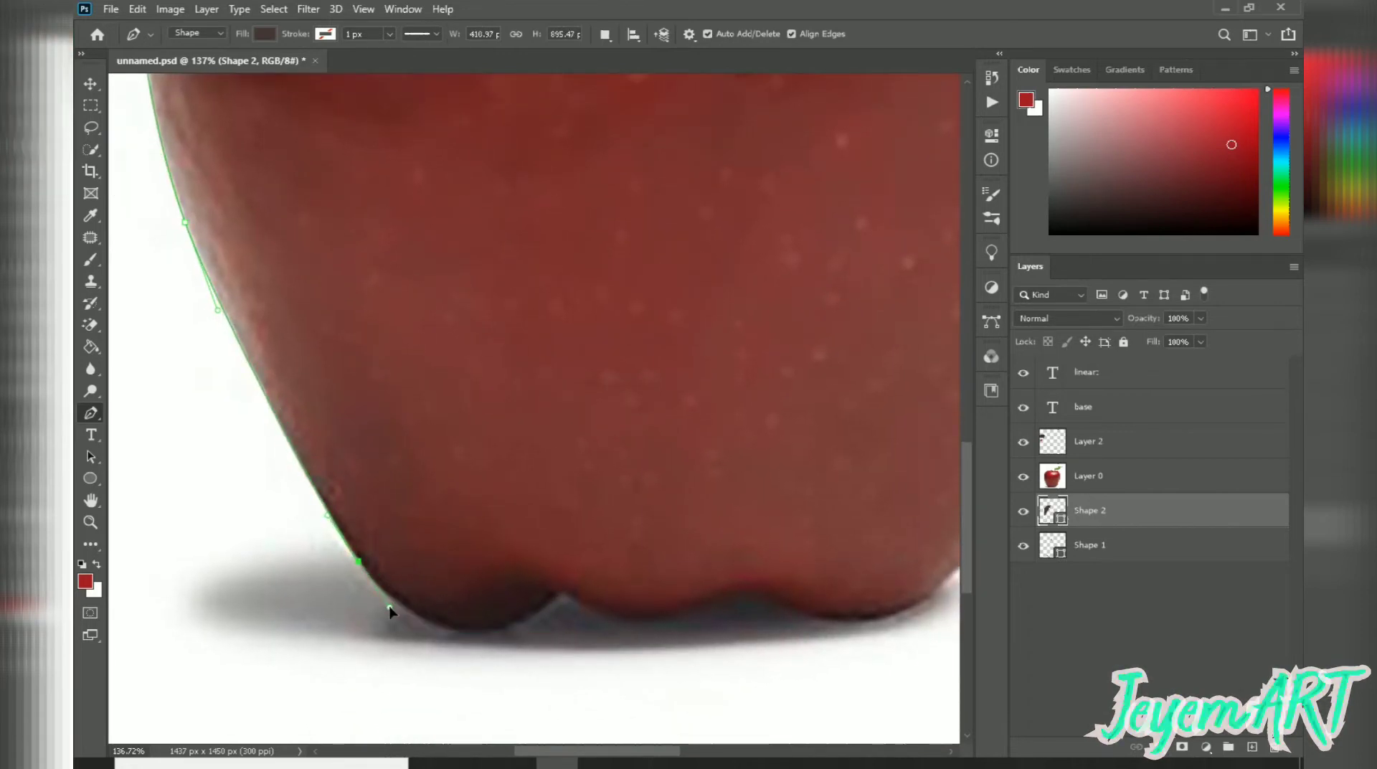
pyautogui.moveTo(519, 623); pyautogui.dragTo(591, 607)
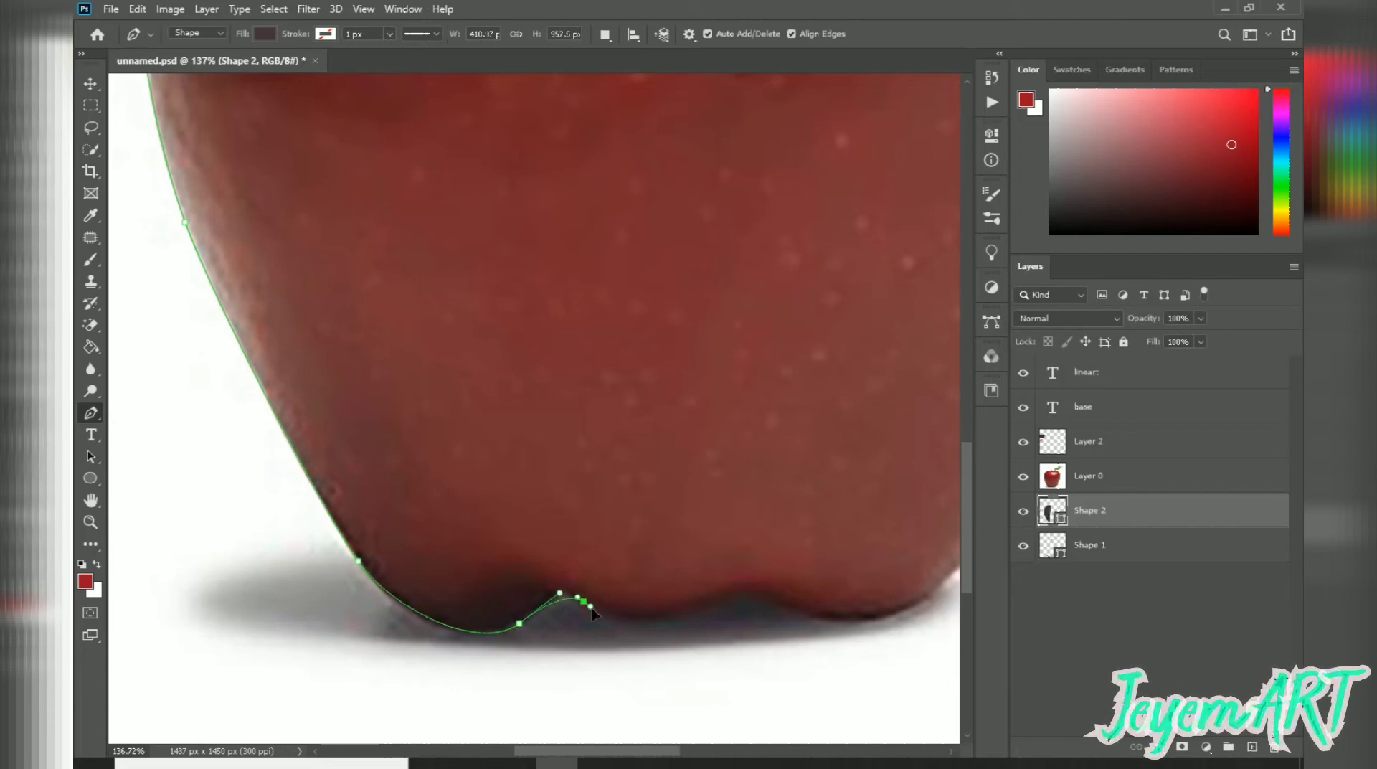
# - Trace the remaining bottom lobes and the lower-right edge of the apple on Shape 2
pyautogui.scroll(-3, 752, 563)
pyautogui.hscroll(3, 752, 563)
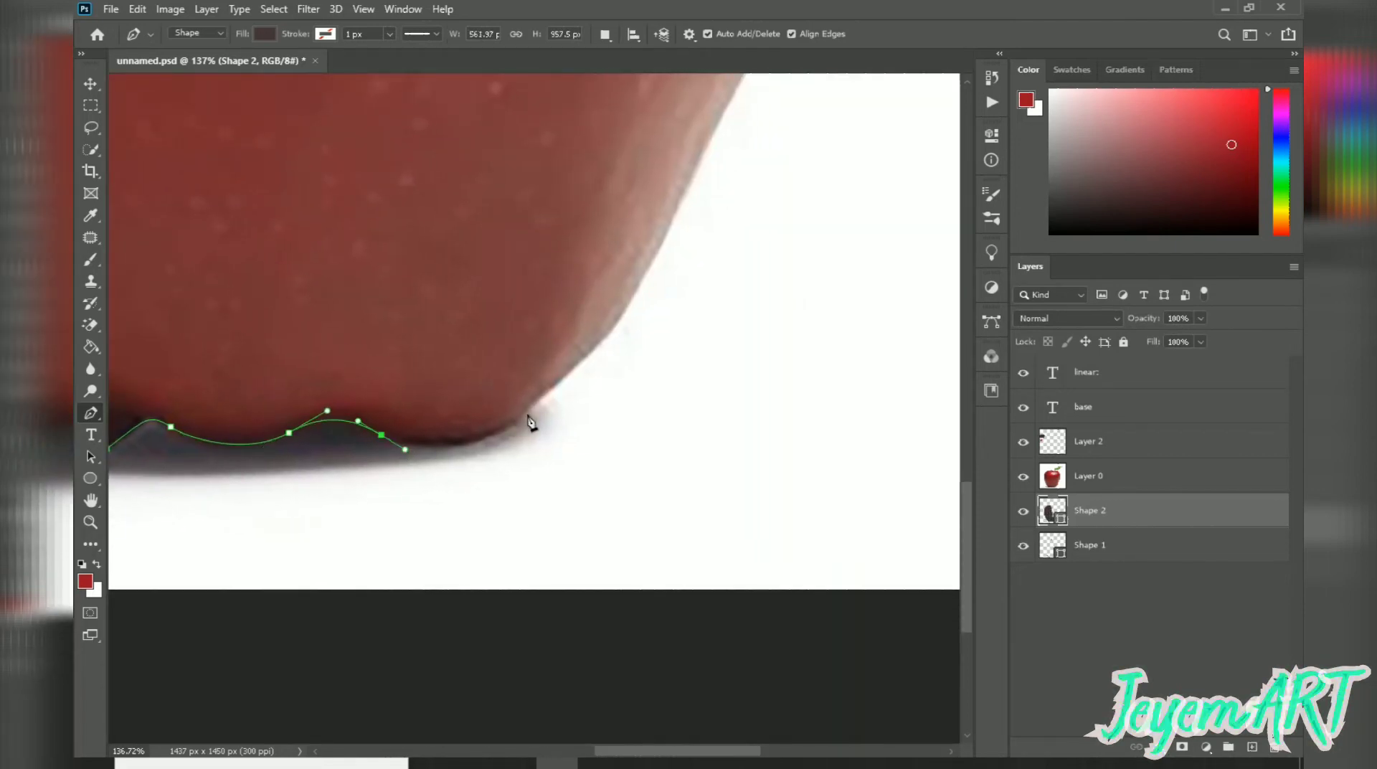
pyautogui.moveTo(527, 415); pyautogui.dragTo(567, 370)
pyautogui.moveTo(684, 203); pyautogui.dragTo(539, 493)
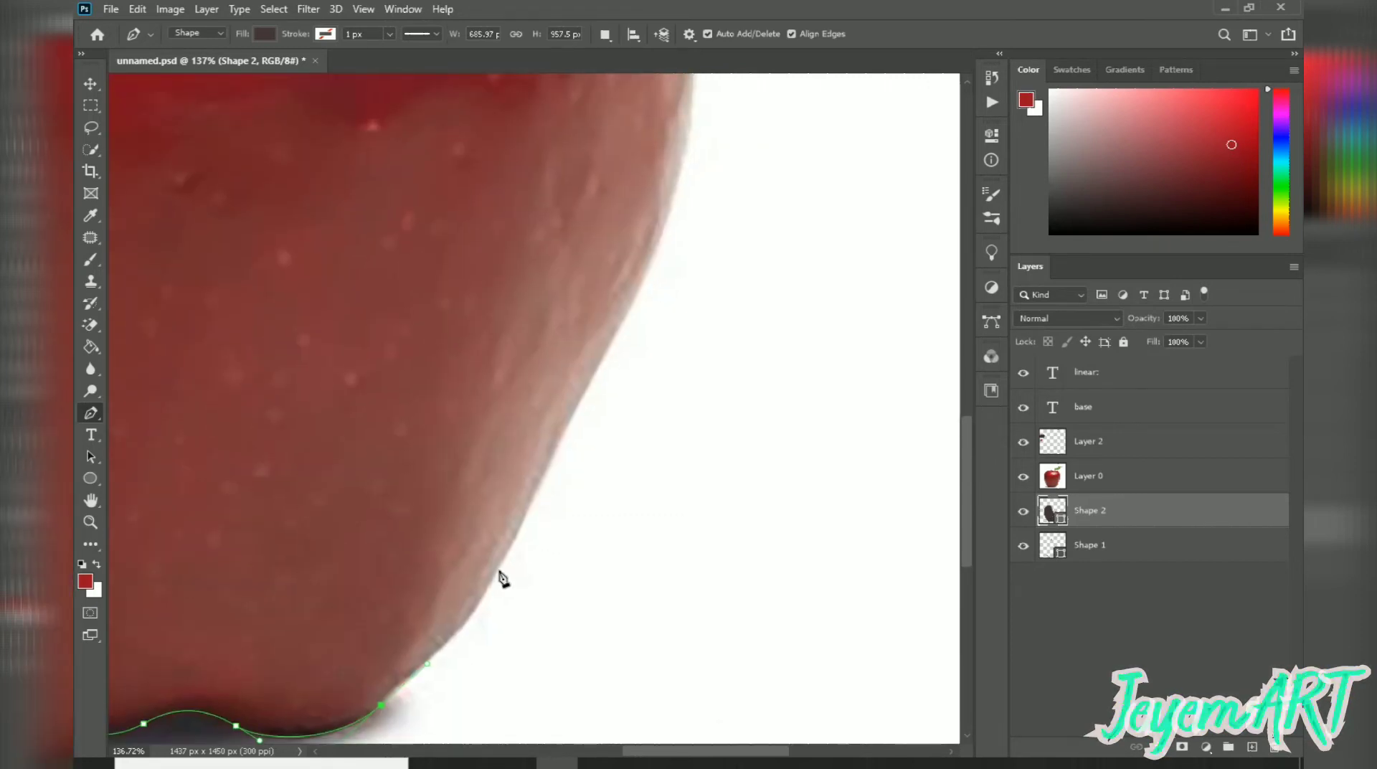
pyautogui.hotkey('ctrl', 'z')
pyautogui.moveTo(529, 506); pyautogui.dragTo(542, 476)
pyautogui.moveTo(517, 537); pyautogui.dragTo(532, 509)
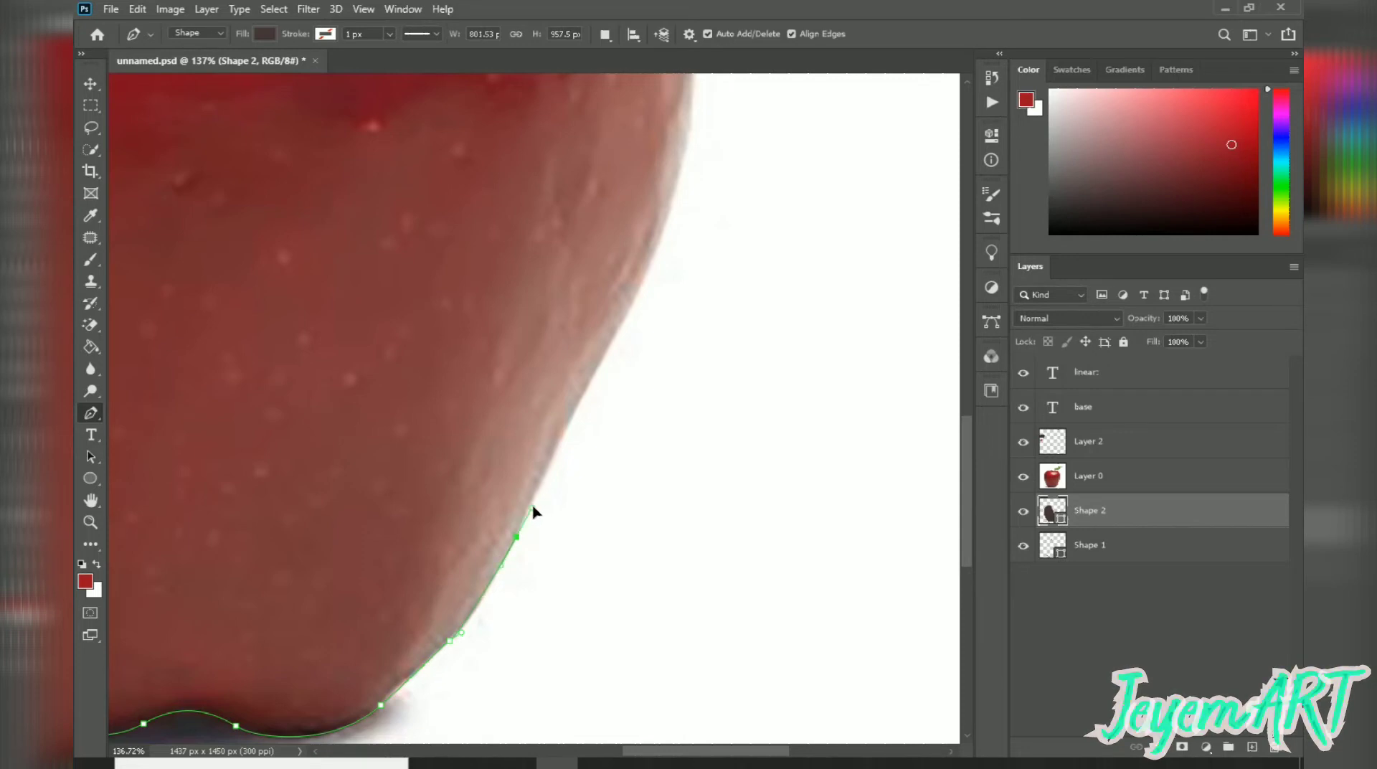
# - Continue the Shape 2 outline up the apple's right side to its upper shoulder
pyautogui.moveTo(607, 345); pyautogui.dragTo(544, 625)
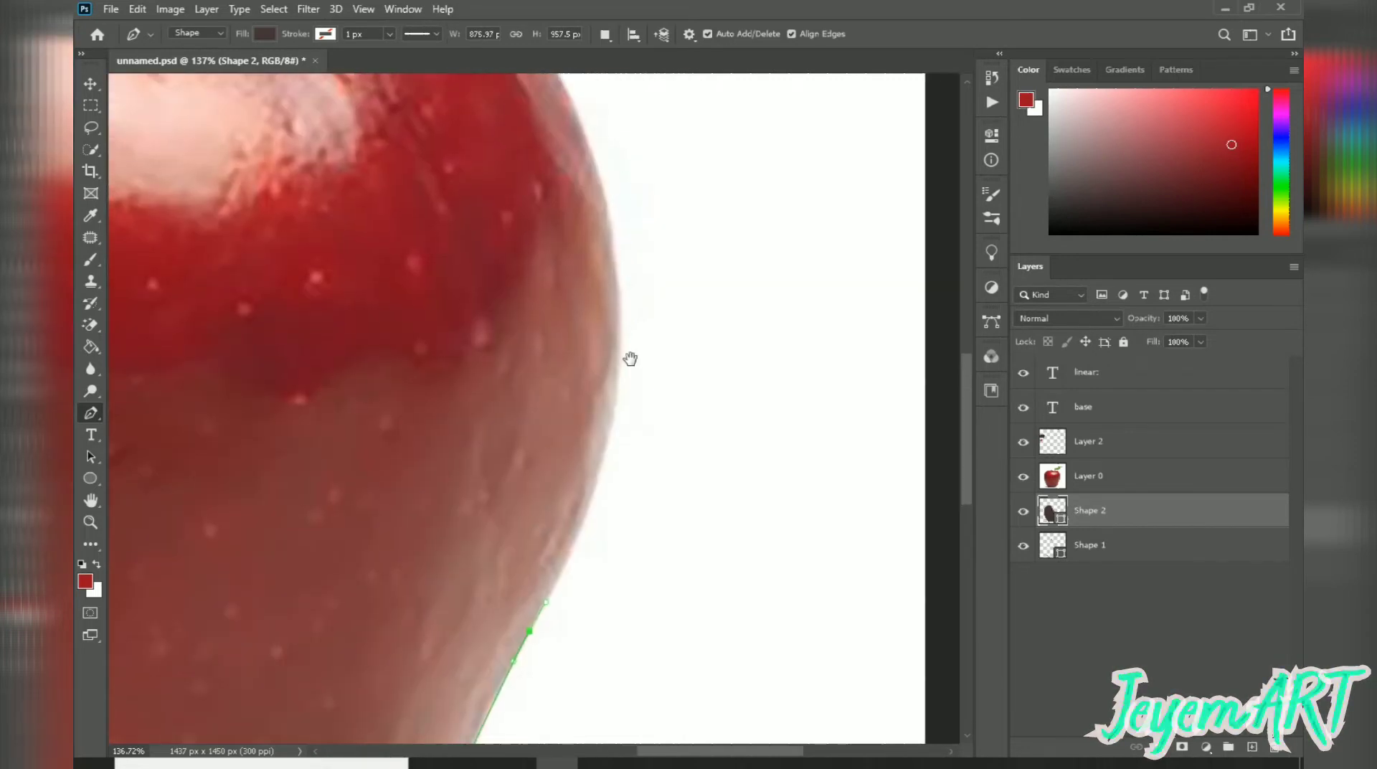
pyautogui.moveTo(619, 331); pyautogui.dragTo(614, 191)
pyautogui.hotkey('ctrl', 'z')
pyautogui.moveTo(612, 419); pyautogui.dragTo(628, 339)
pyautogui.moveTo(607, 177); pyautogui.dragTo(670, 398)
pyautogui.moveTo(620, 294); pyautogui.dragTo(553, 179)
# - Trace the apple's top edge from the right shoulder back to the stem's right side, ending in a corner point
pyautogui.moveTo(377, 151); pyautogui.dragTo(314, 161)
pyautogui.click(259, 168)
pyautogui.moveTo(467, 219); pyautogui.dragTo(904, 338)
pyautogui.moveTo(530, 282); pyautogui.dragTo(509, 270)
pyautogui.keyDown('alt'); pyautogui.click(531, 283); pyautogui.keyUp('alt')
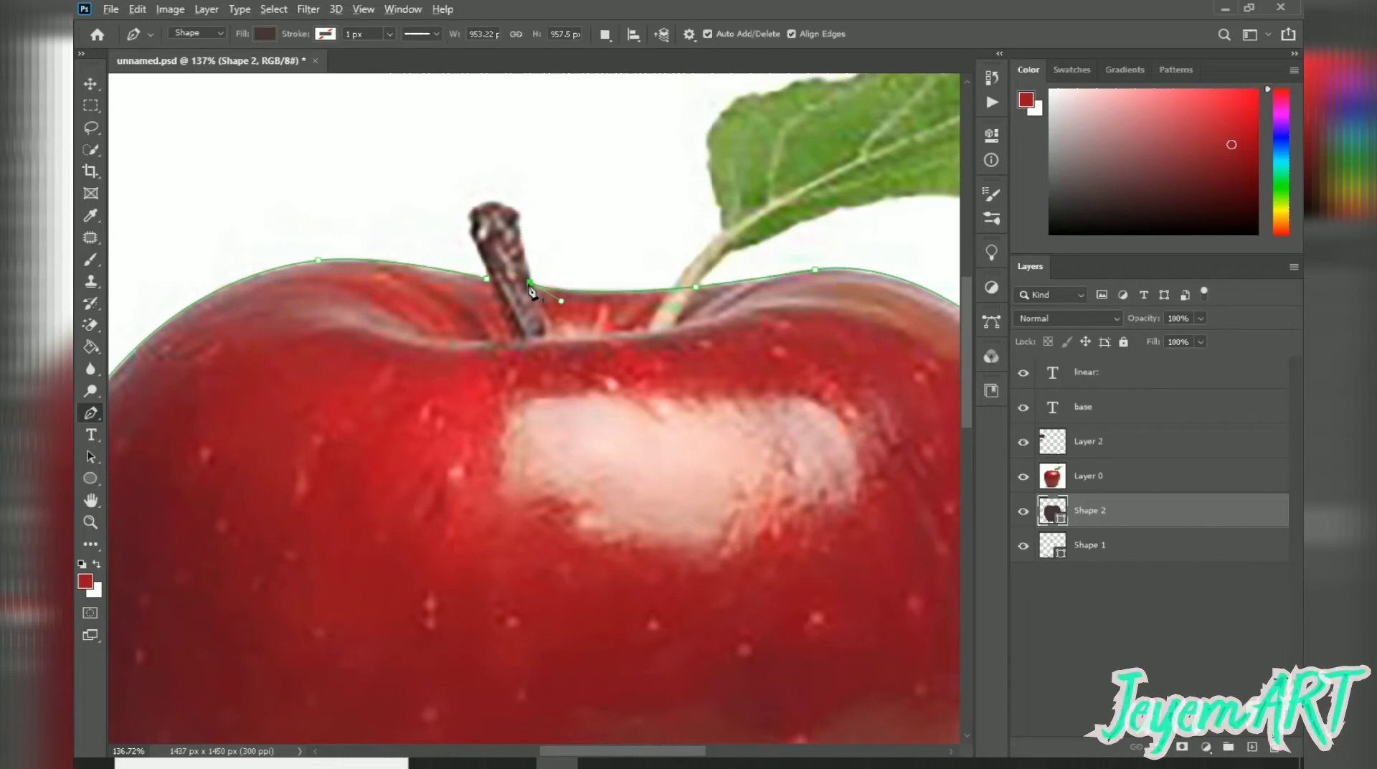
# - Trace around the stem's tip and close the Shape 2 outline at its starting point
pyautogui.click(519, 213)
pyautogui.click(521, 215)
pyautogui.moveTo(508, 206); pyautogui.dragTo(470, 224)
pyautogui.click(468, 230)
pyautogui.moveTo(487, 278); pyautogui.dragTo(485, 286)
pyautogui.hotkey('ctrl', '0')
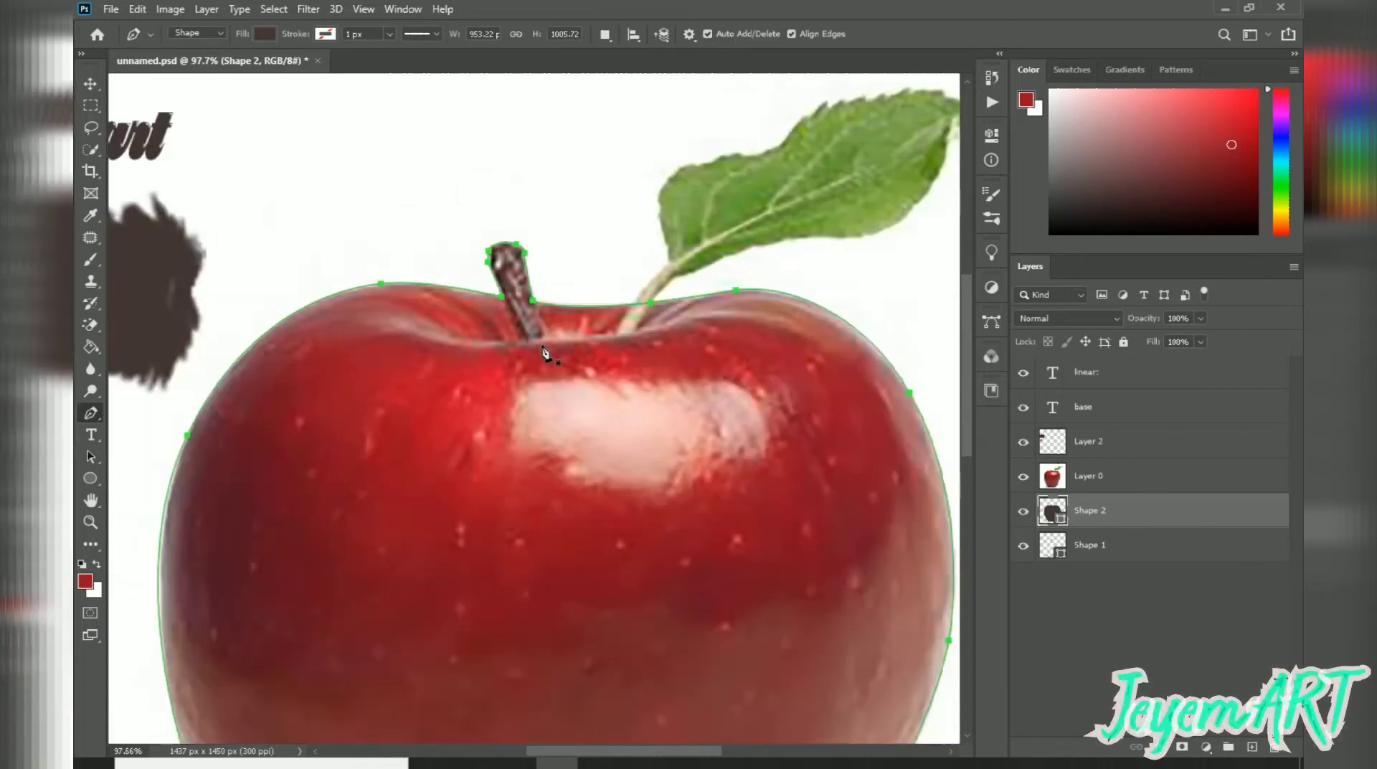
# - Hide the apple photo layer and fill Shape 2 with the red sampled from the base swatch
pyautogui.click(1023, 475)
pyautogui.doubleClick(1055, 509)
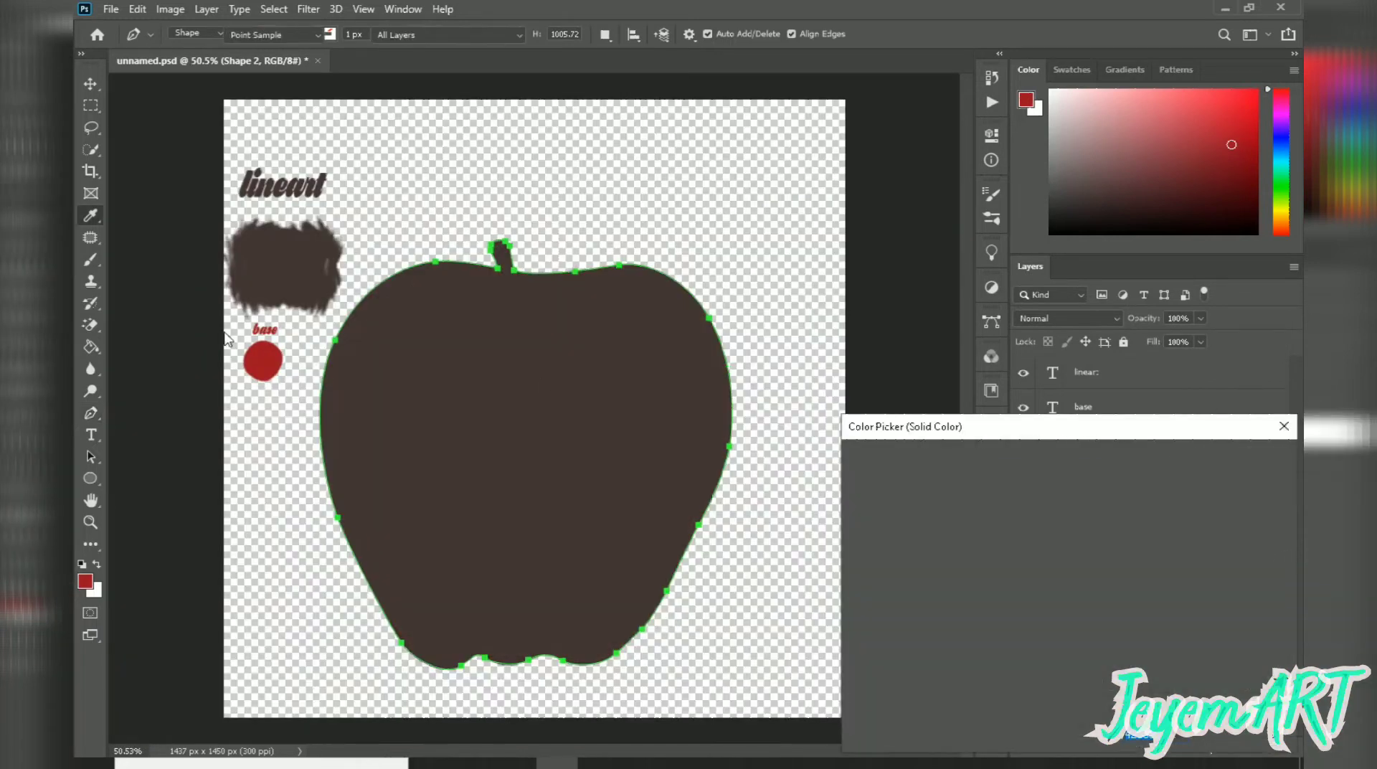
pyautogui.click(262, 358)
pyautogui.click(1235, 458)
# - Move the Shape 2 layer below Shape 1 and deselect all layers
pyautogui.moveTo(1155, 510); pyautogui.dragTo(1158, 552)
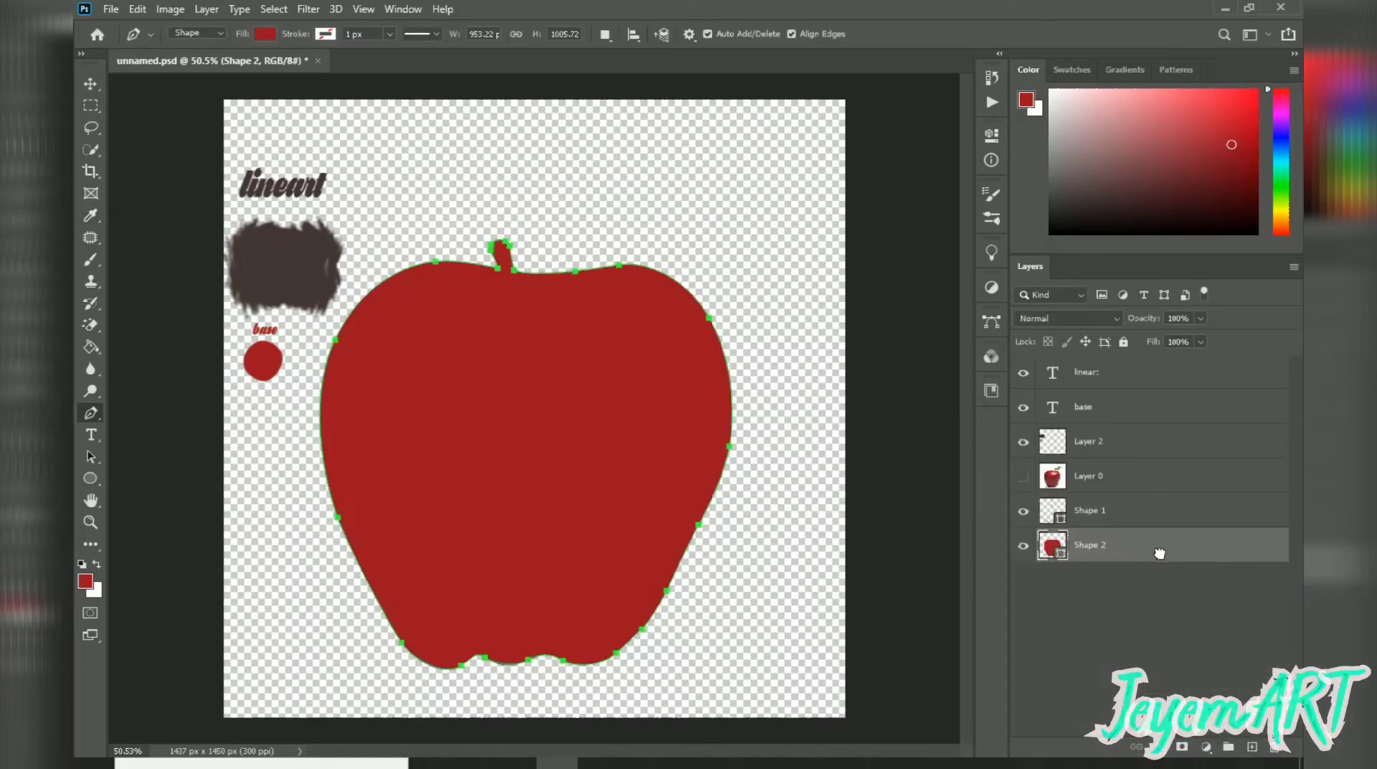
pyautogui.click(1039, 599)
pyautogui.scroll(2, 587, 566)
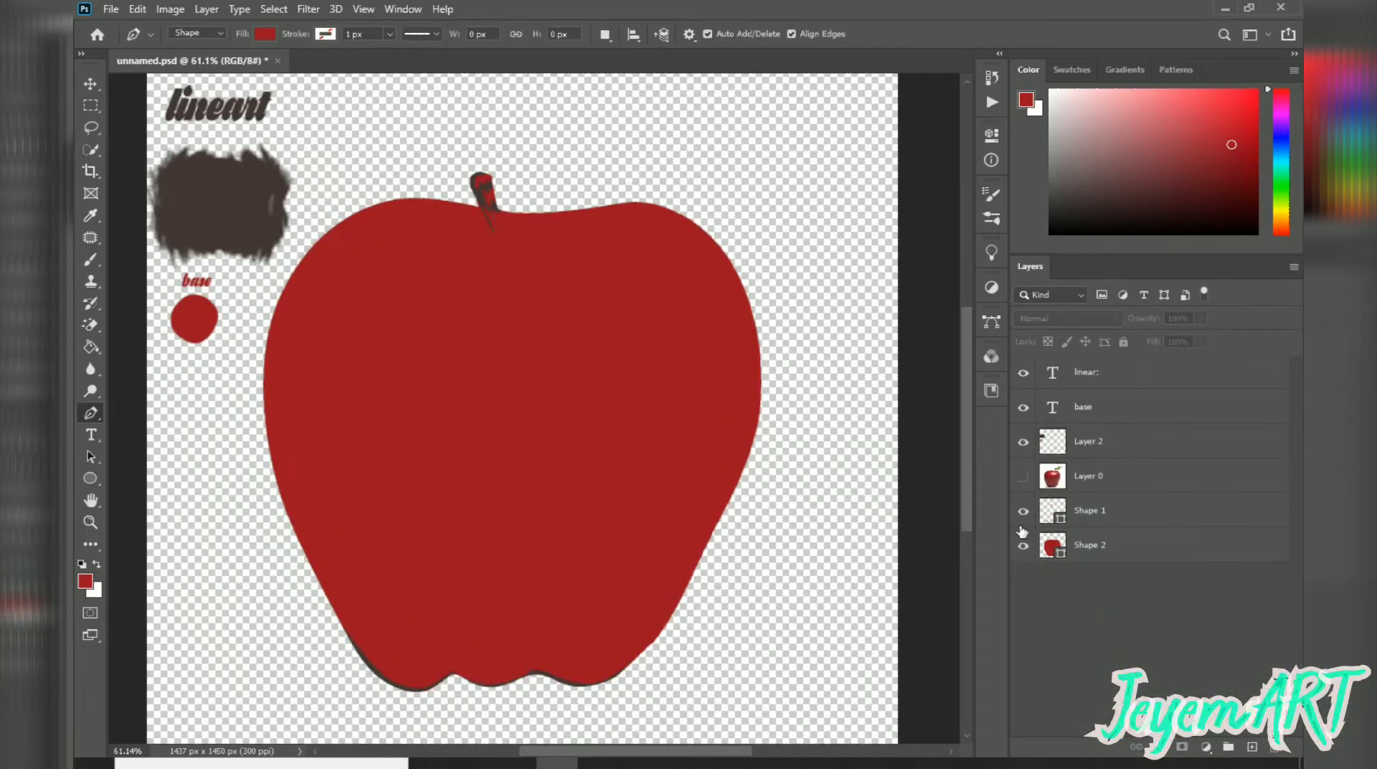
# - Show the apple photo layer again and keep the current red as the foreground colour
pyautogui.click(1023, 475)
pyautogui.scroll(3, 223, 385)
pyautogui.moveTo(774, 358); pyautogui.dragTo(555, 413)
pyautogui.click(85, 582)
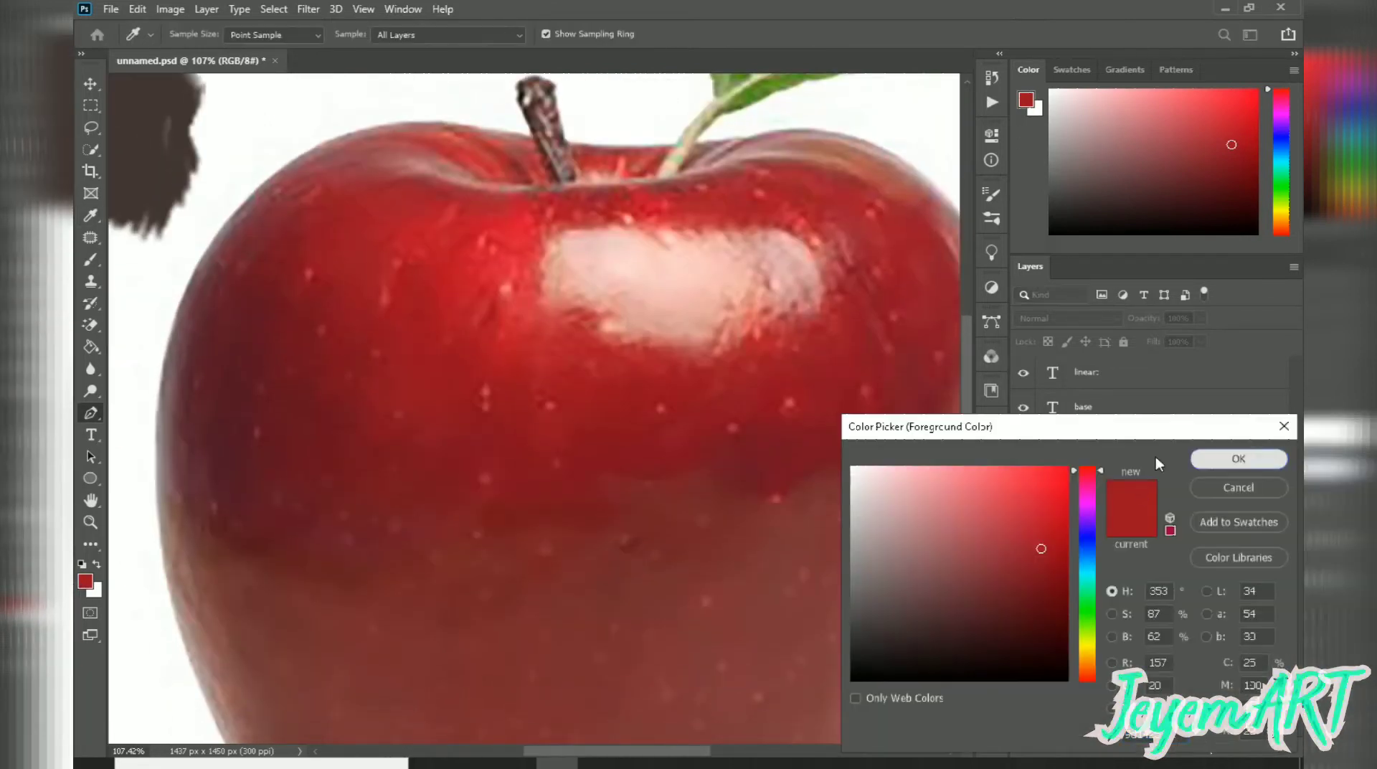
pyautogui.click(1238, 458)
pyautogui.scroll(3, 569, 246)
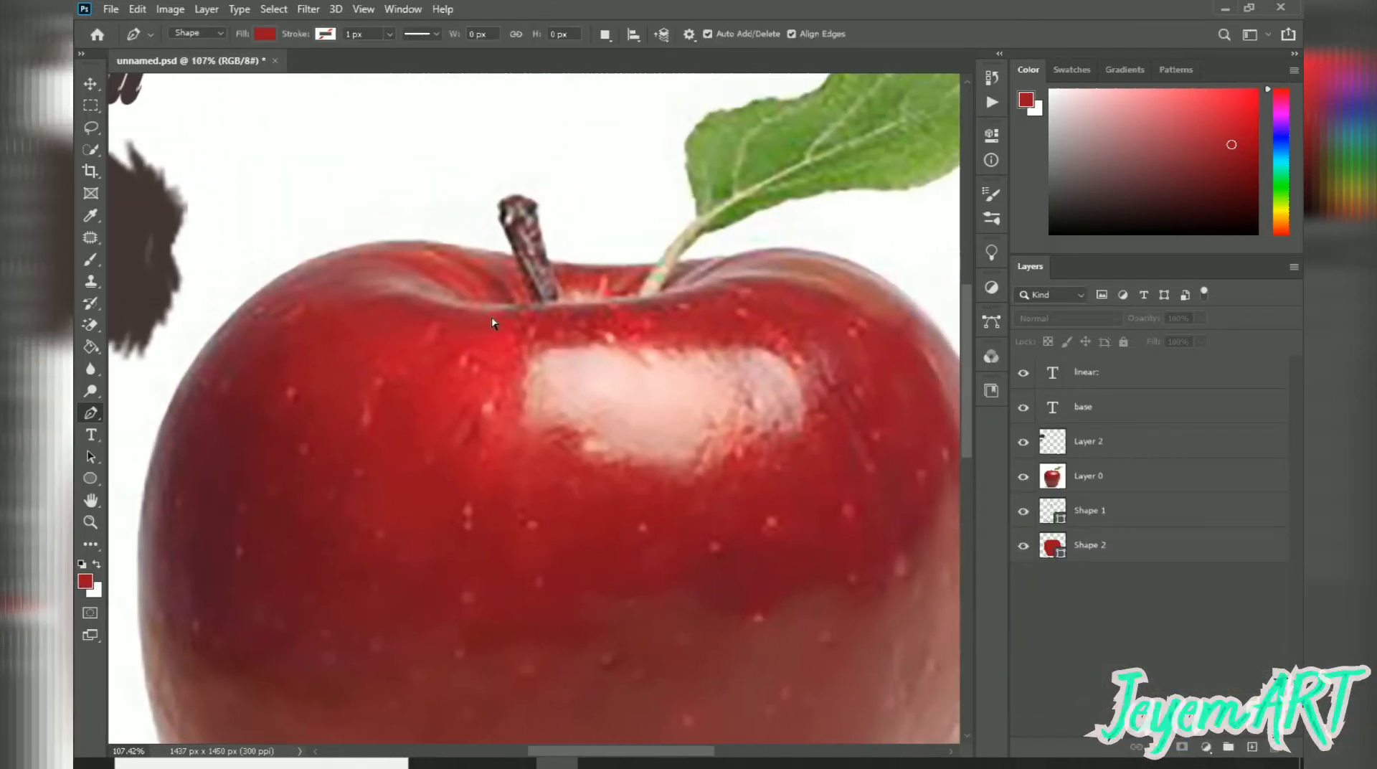
# - Trace the fold shadow in the hollow left of the stem as a new Pen tool shape
pyautogui.scroll(3, 492, 316)
pyautogui.click(442, 330)
pyautogui.click(507, 325)
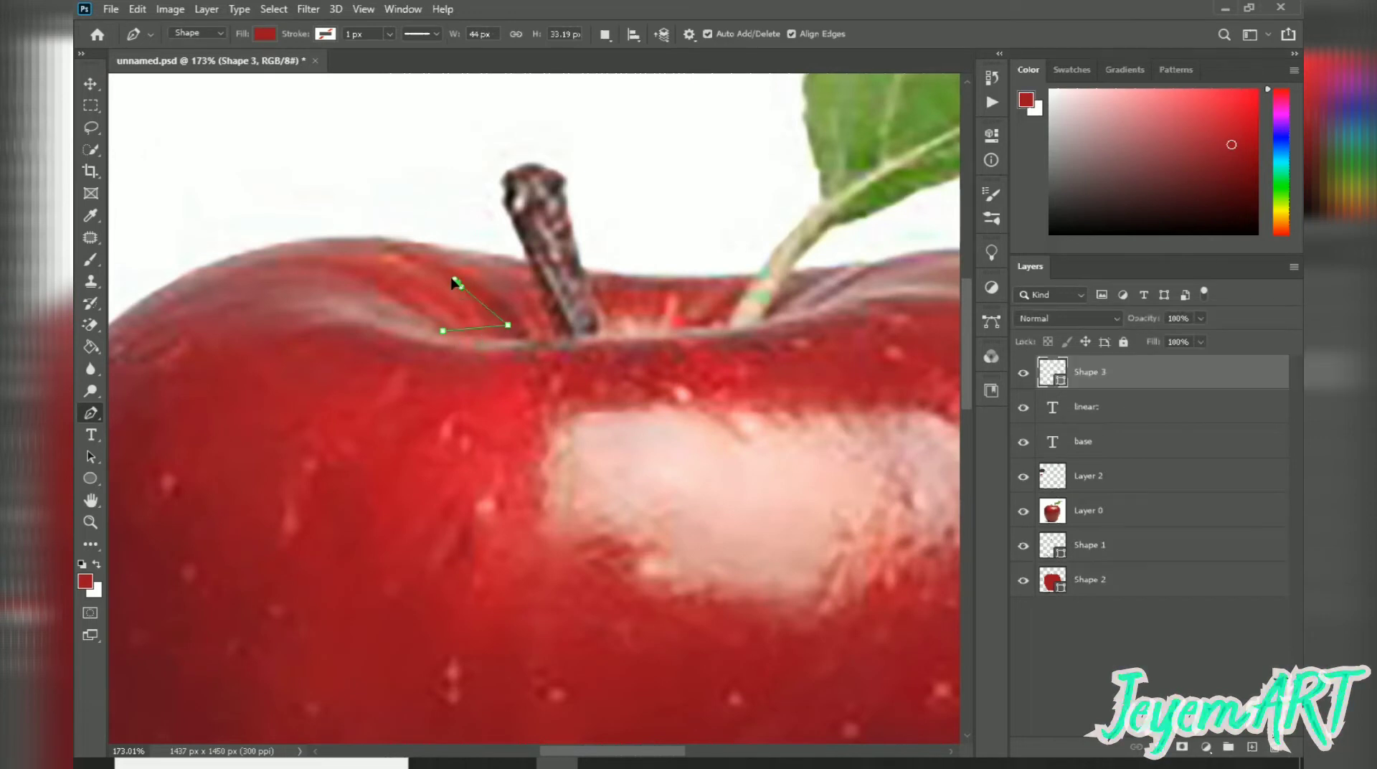
pyautogui.moveTo(457, 282); pyautogui.dragTo(449, 246)
pyautogui.click(393, 250)
pyautogui.click(379, 242)
pyautogui.keyDown('alt'); pyautogui.click(434, 244); pyautogui.keyUp('alt')
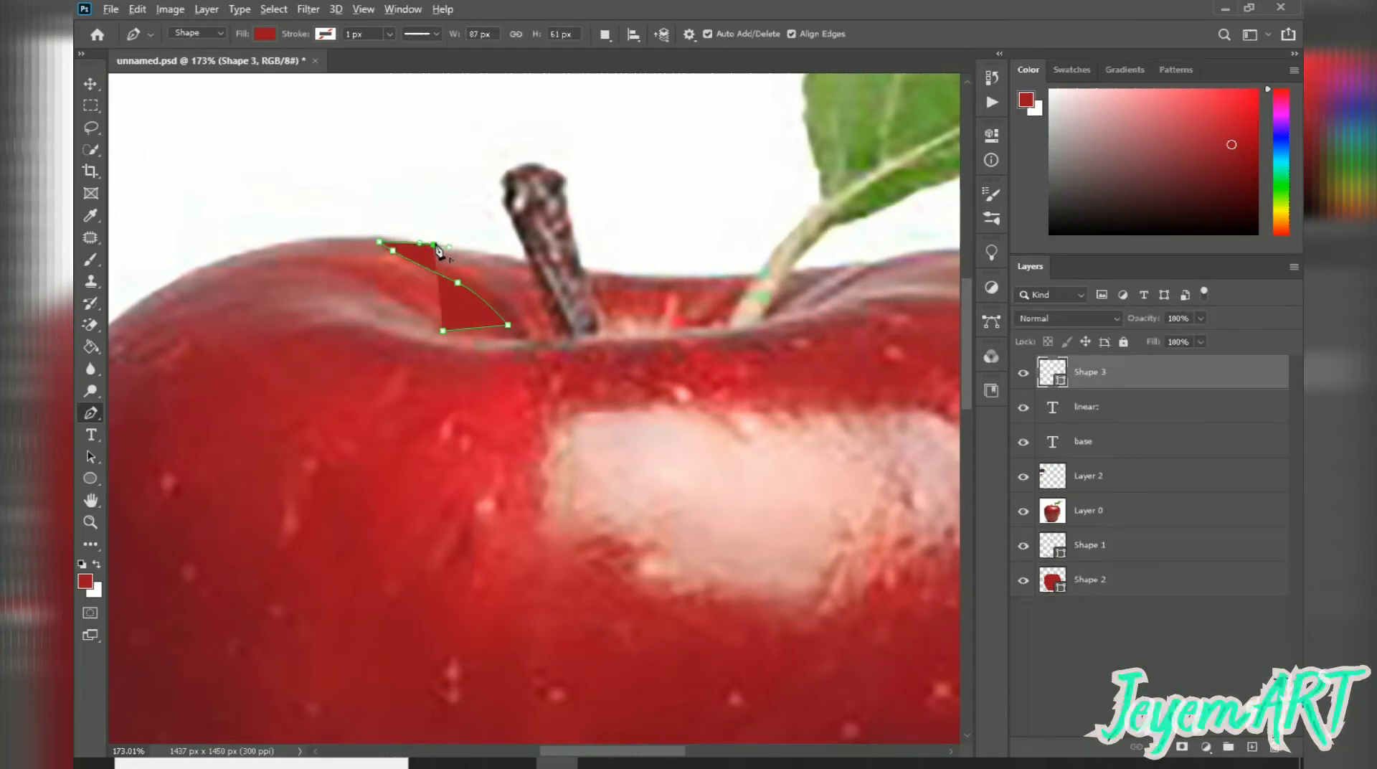
pyautogui.click(408, 250)
# - Move Shape 3 between Shape 1 and Shape 2 and trace more fold shadows left of the stem on it
pyautogui.moveTo(1203, 397); pyautogui.dragTo(1168, 563)
pyautogui.moveTo(489, 283); pyautogui.dragTo(537, 337)
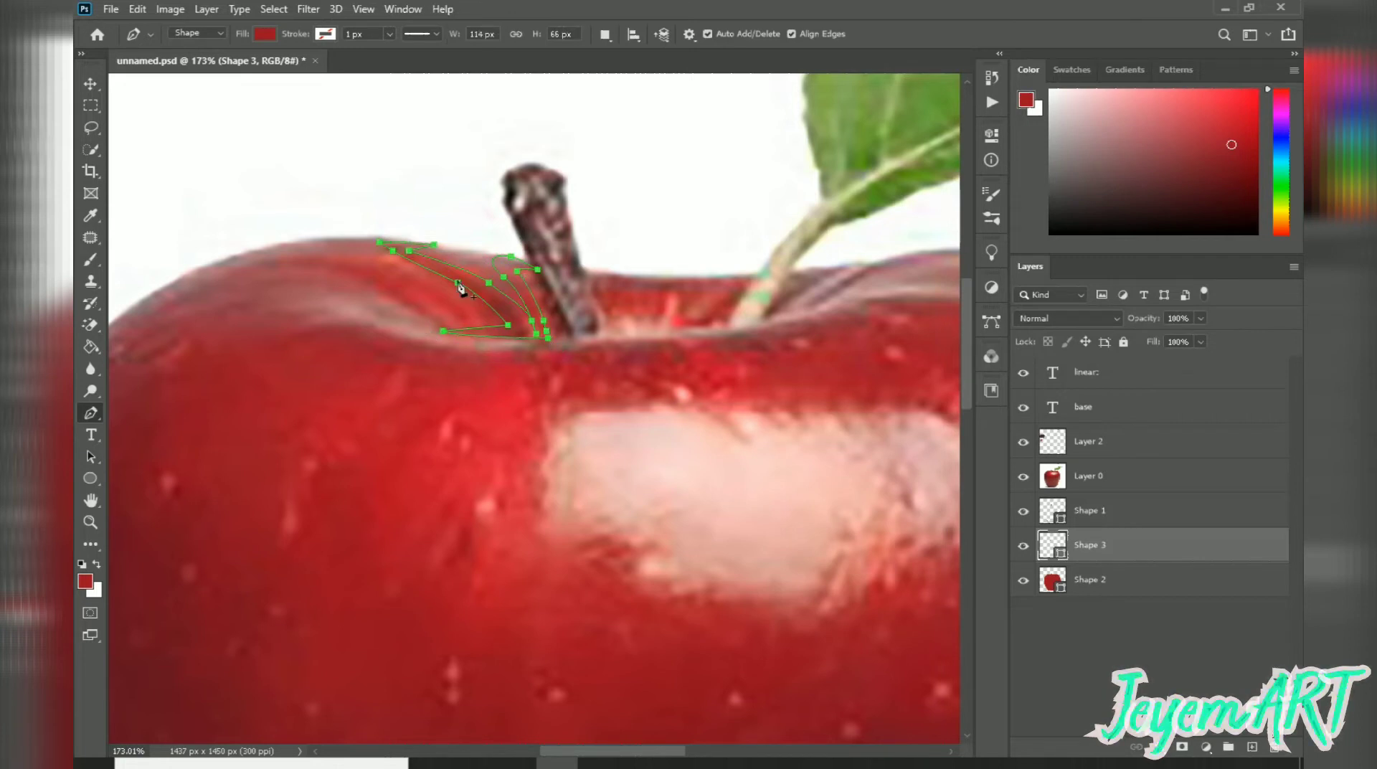
pyautogui.hscroll(-1, 530, 95)
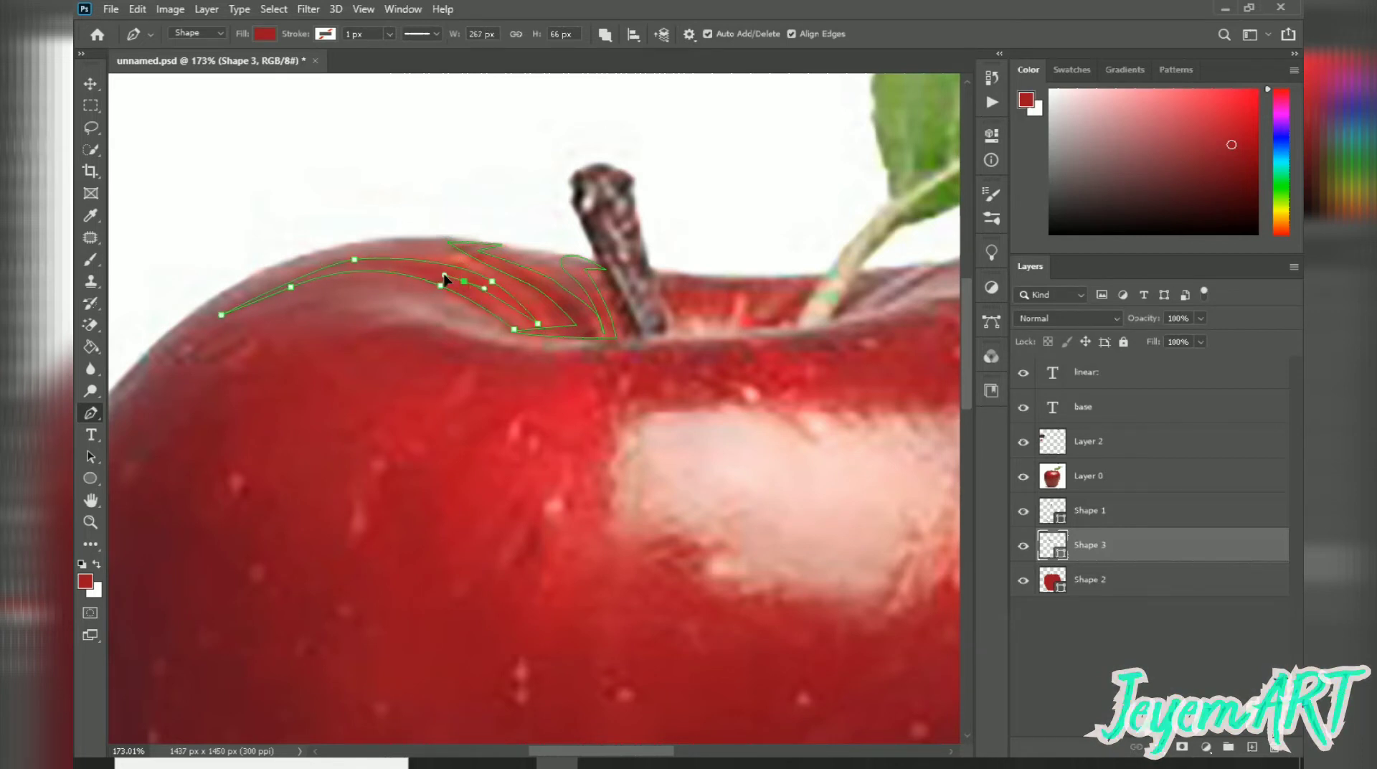
# - Add shadow outlines along the fold and rim right of the leaf stalk on Shape 3
pyautogui.scroll(-1, 711, 351)
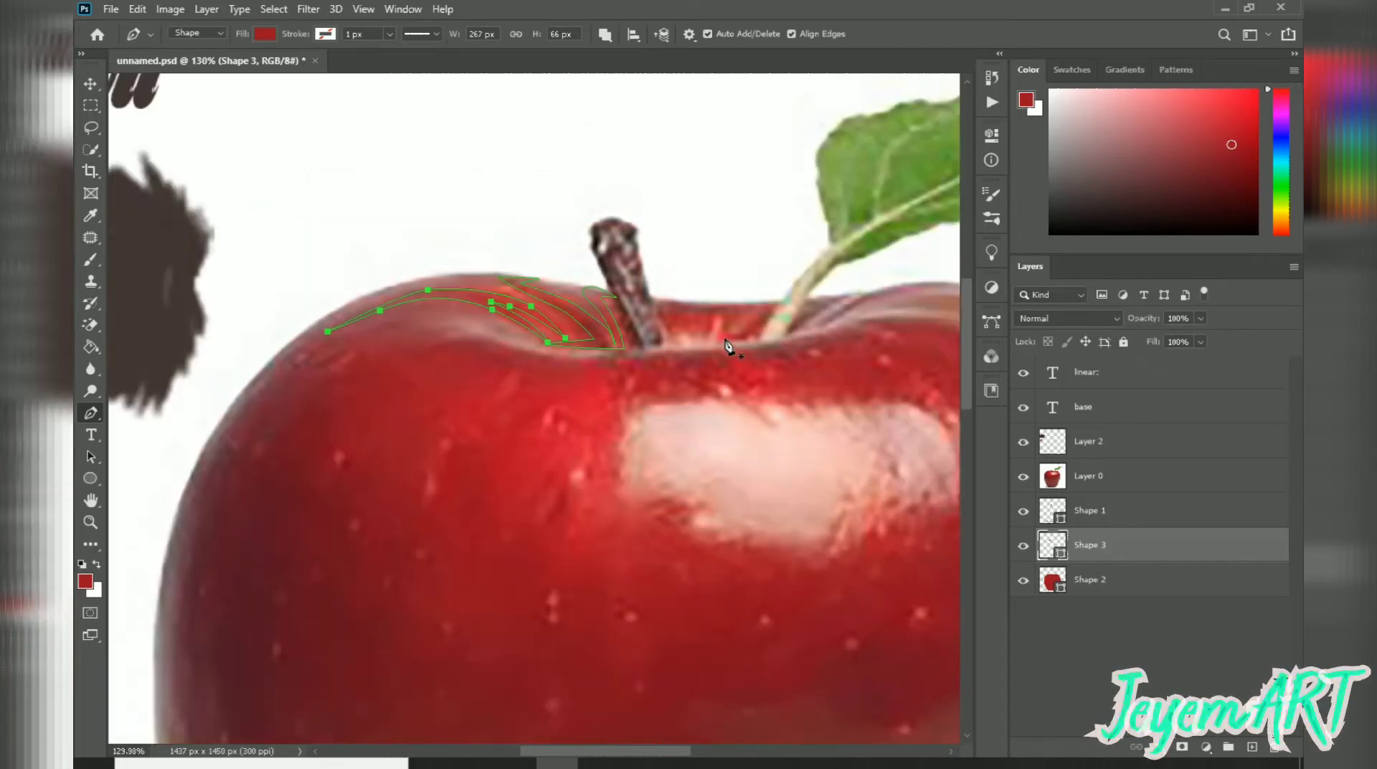
pyautogui.hscroll(5, 788, 314)
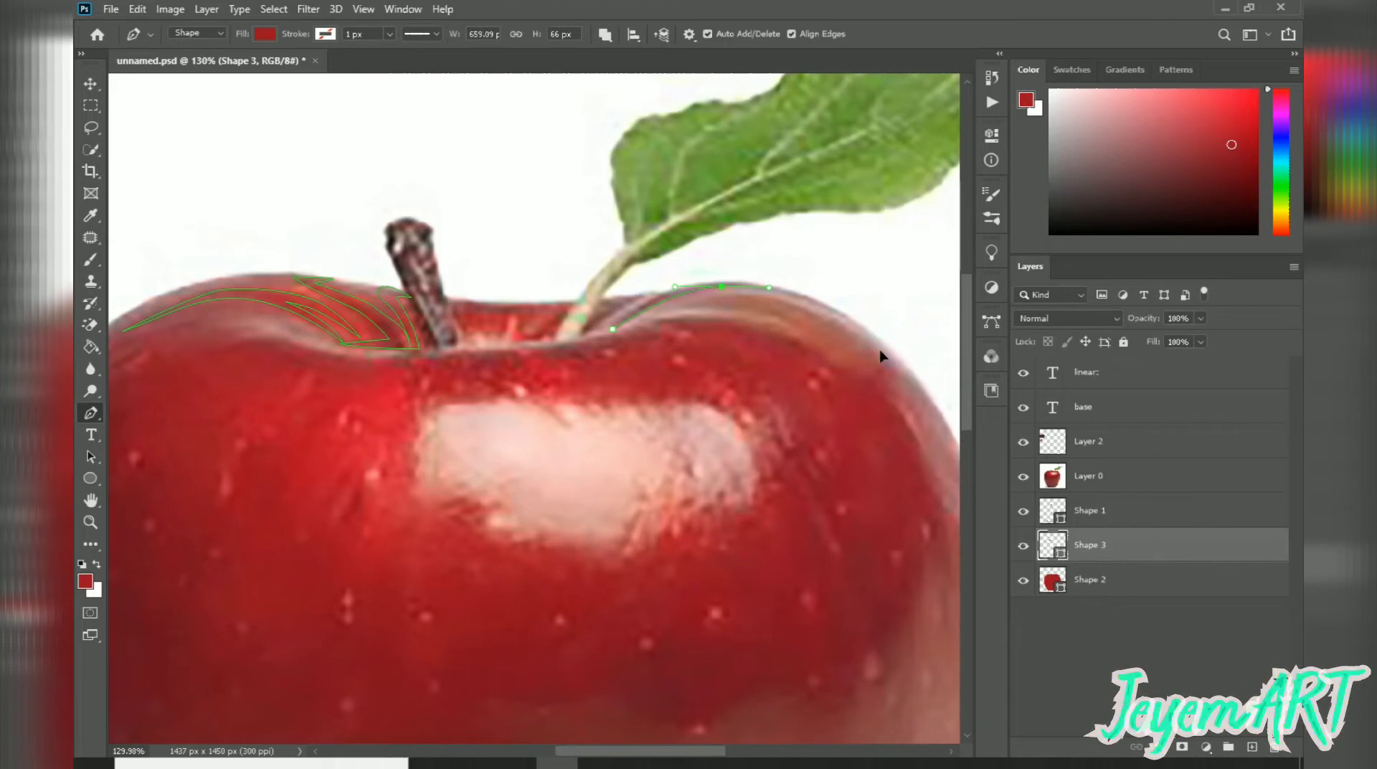
pyautogui.moveTo(685, 288); pyautogui.dragTo(590, 314)
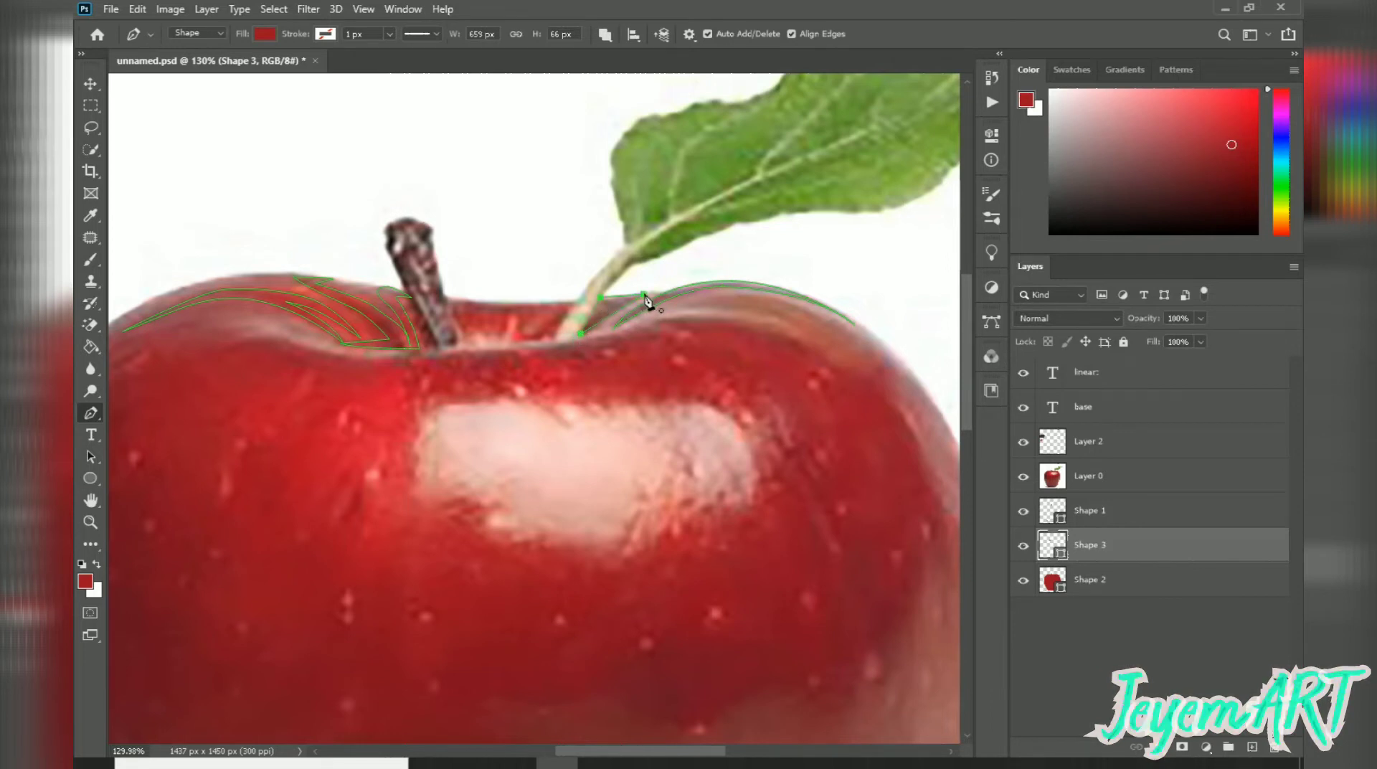
# - Hide the apple photo layer and change Shape 3's fill to a darker red
pyautogui.scroll(-6, 527, 333)
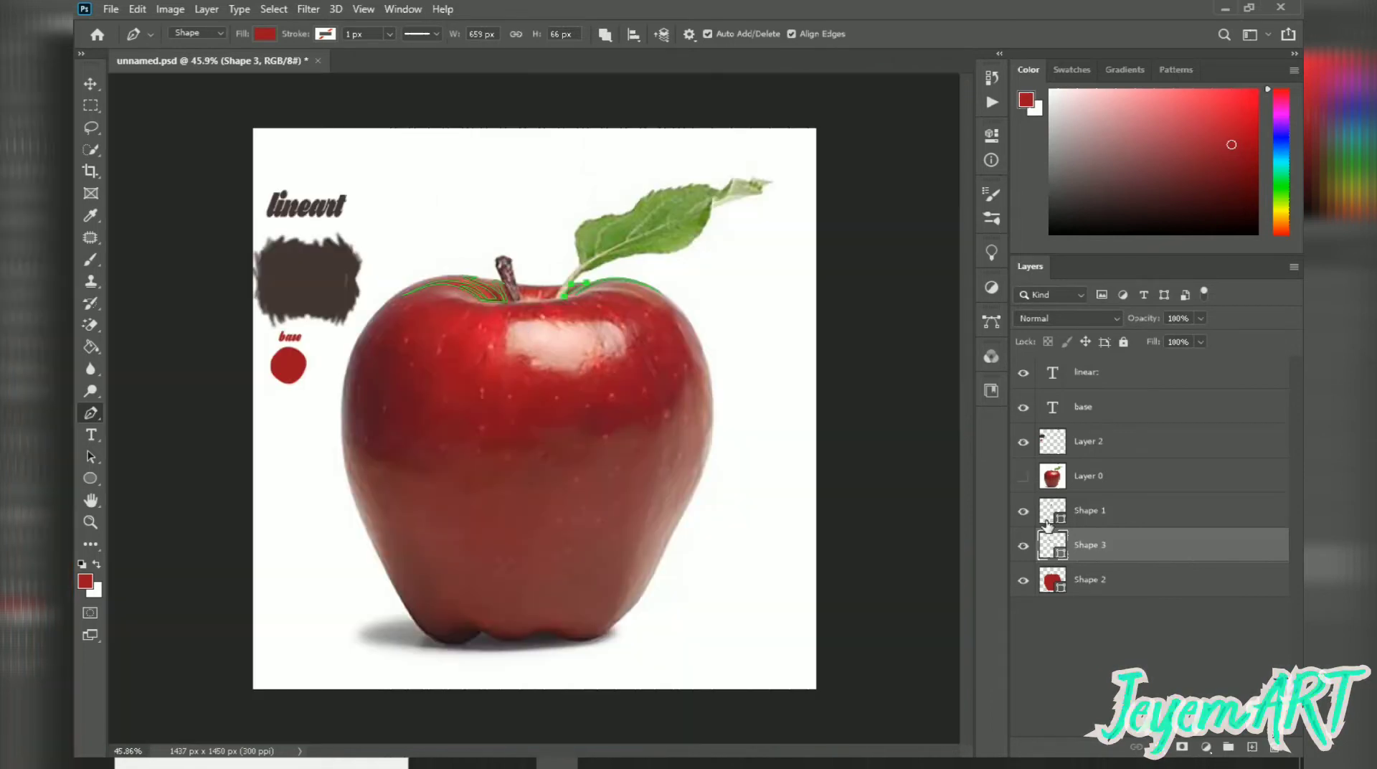
pyautogui.doubleClick(1051, 544)
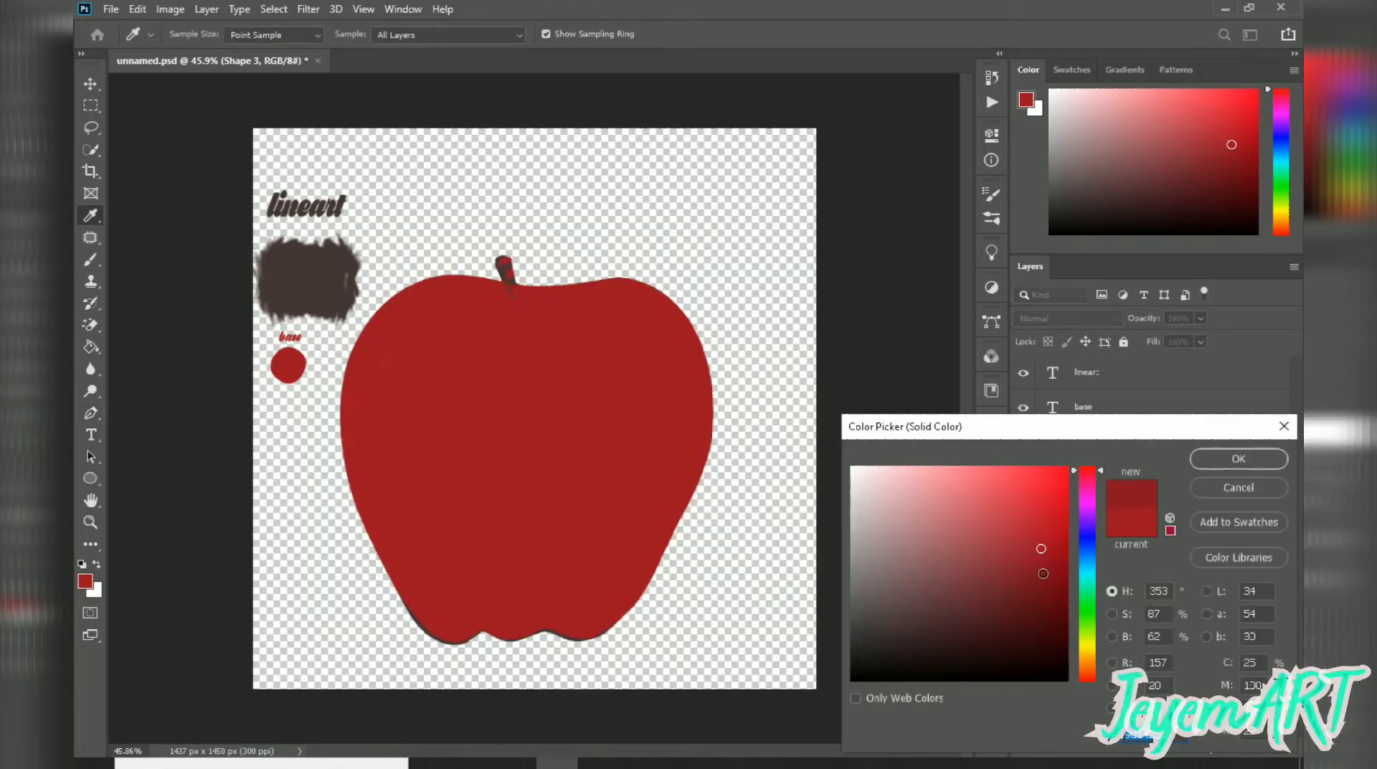
pyautogui.moveTo(1044, 573); pyautogui.dragTo(1046, 588)
pyautogui.click(1247, 466)
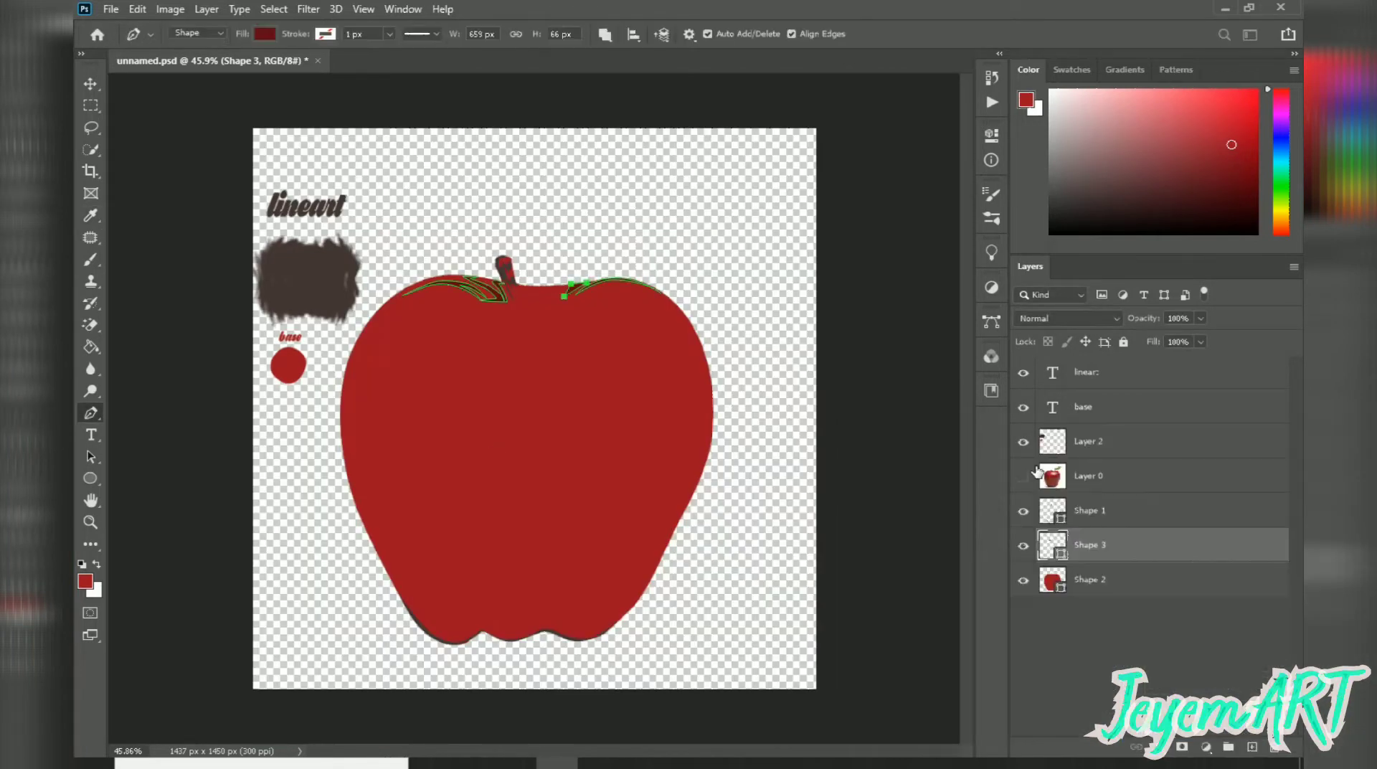
# - Show the apple photo and trace a closed shadow band along the apple's scalloped bottom edge on Shape 3
pyautogui.click(1023, 476)
pyautogui.scroll(4, 466, 364)
pyautogui.scroll(2, 487, 383)
pyautogui.scroll(-5, 500, 399)
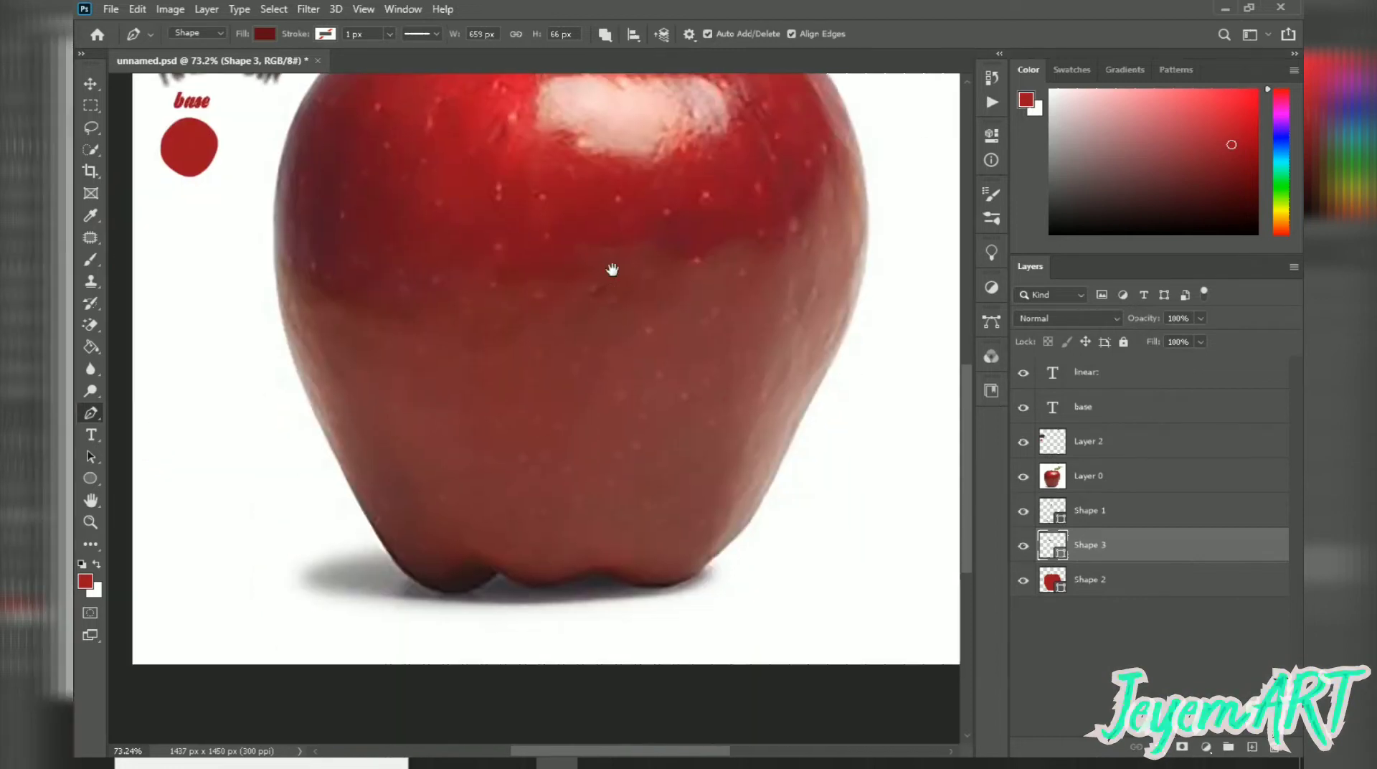
pyautogui.scroll(3, 338, 516)
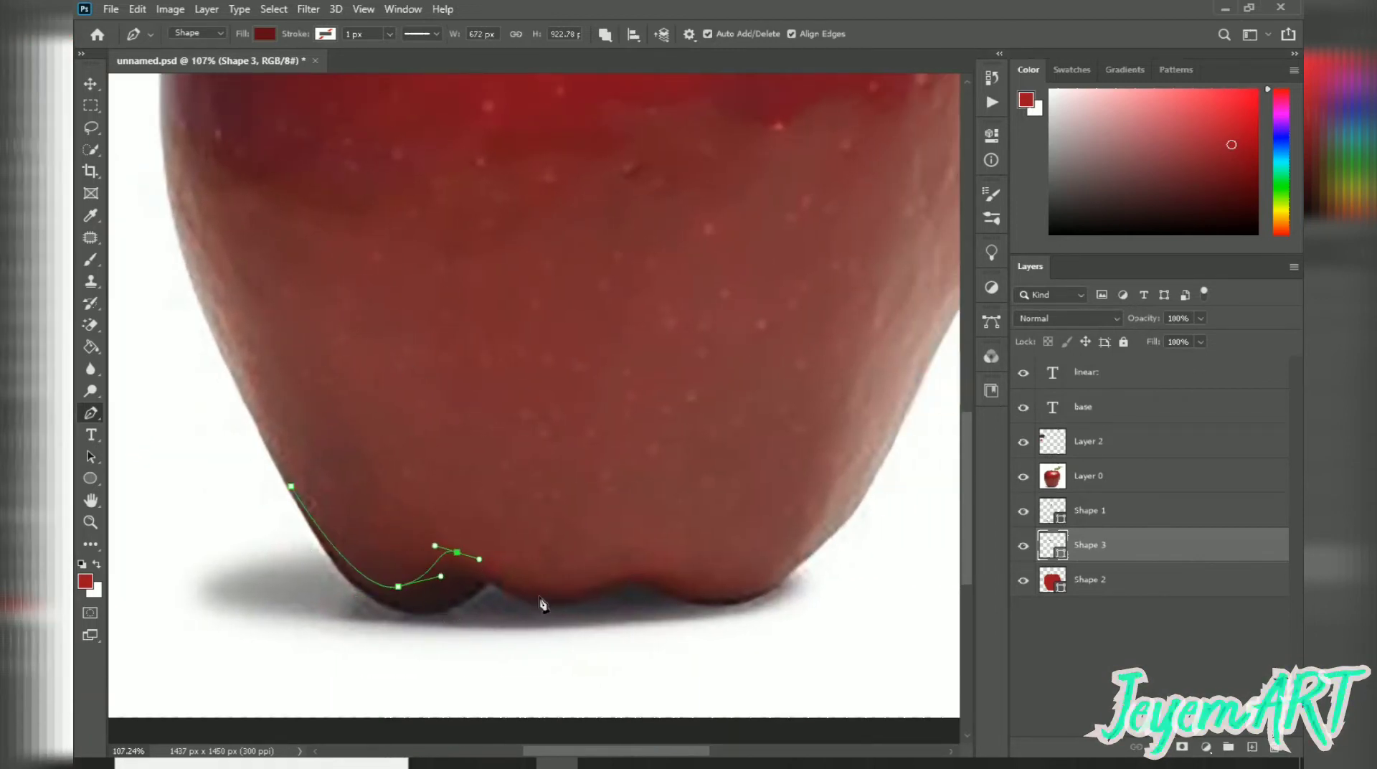
pyautogui.moveTo(562, 594); pyautogui.dragTo(600, 587)
pyautogui.moveTo(748, 593); pyautogui.dragTo(772, 584)
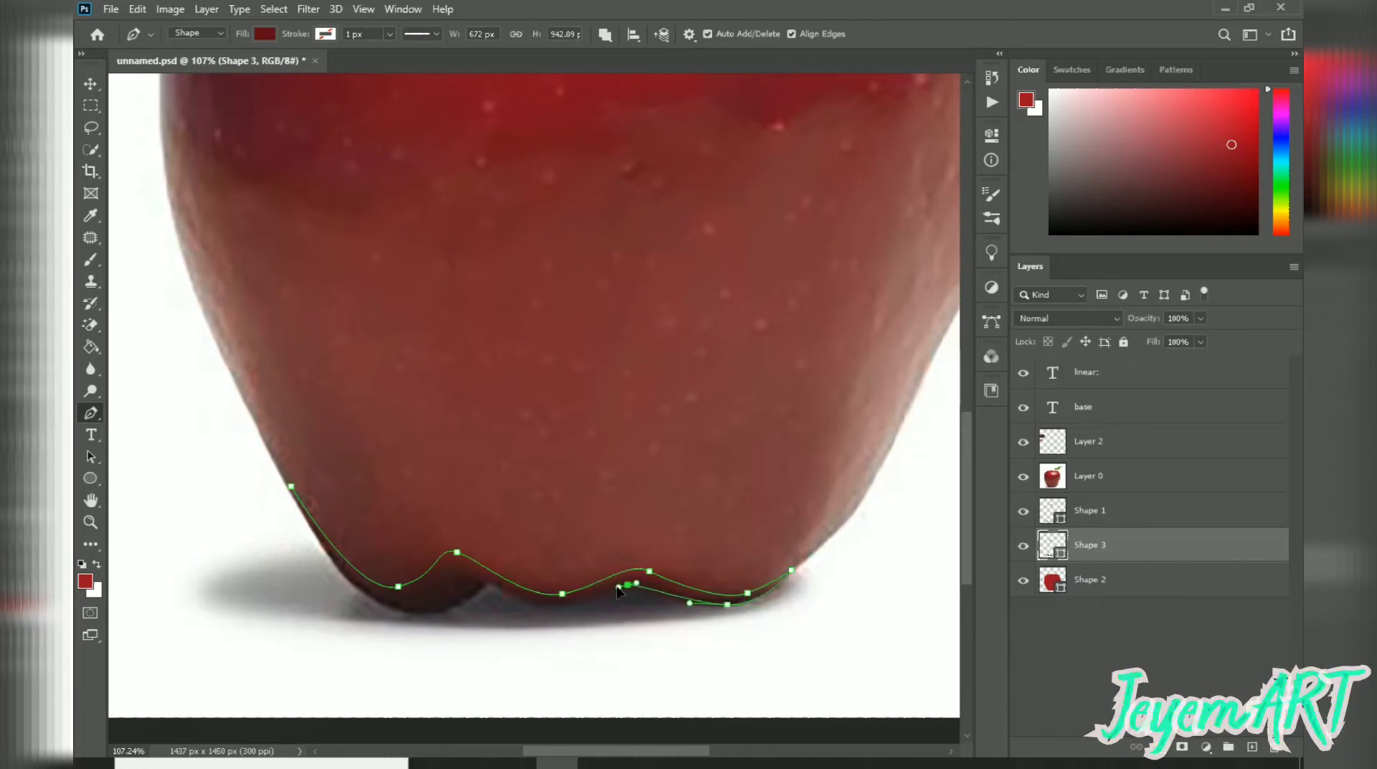
pyautogui.moveTo(542, 608); pyautogui.dragTo(517, 604)
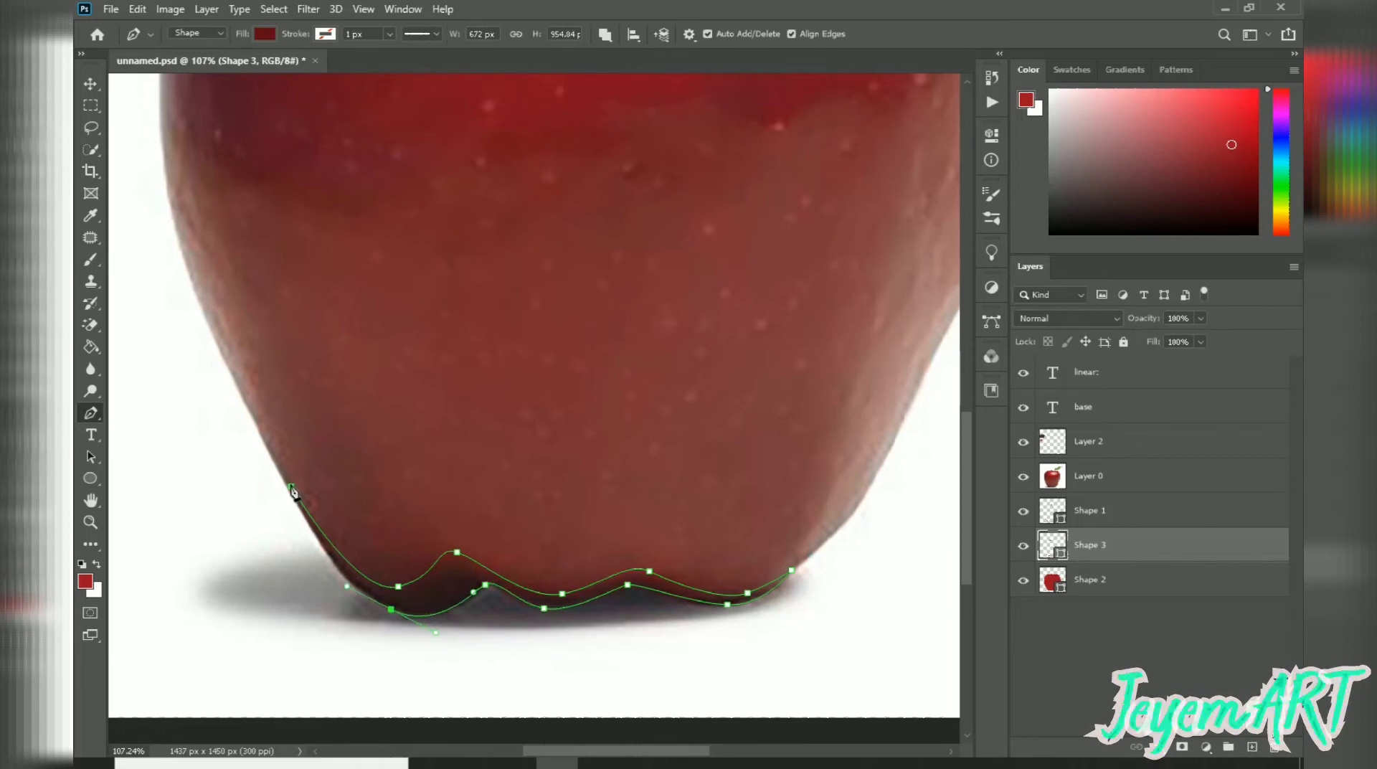
pyautogui.moveTo(291, 487); pyautogui.dragTo(284, 464)
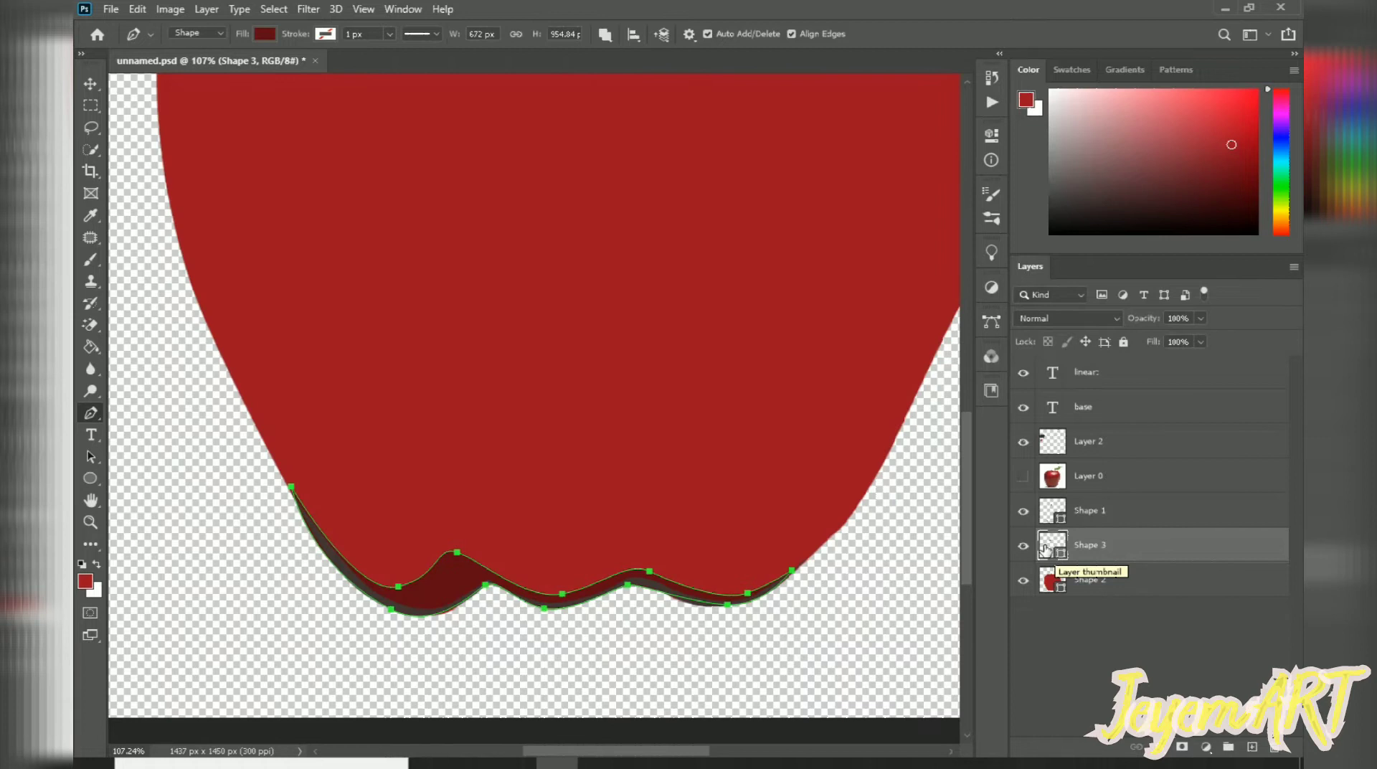
# - Add a layer mask to Shape 3 and fade the bottom shadow band with a large black Soft Round brush
pyautogui.click(1181, 746)
pyautogui.press('b')
pyautogui.rightClick(439, 345)
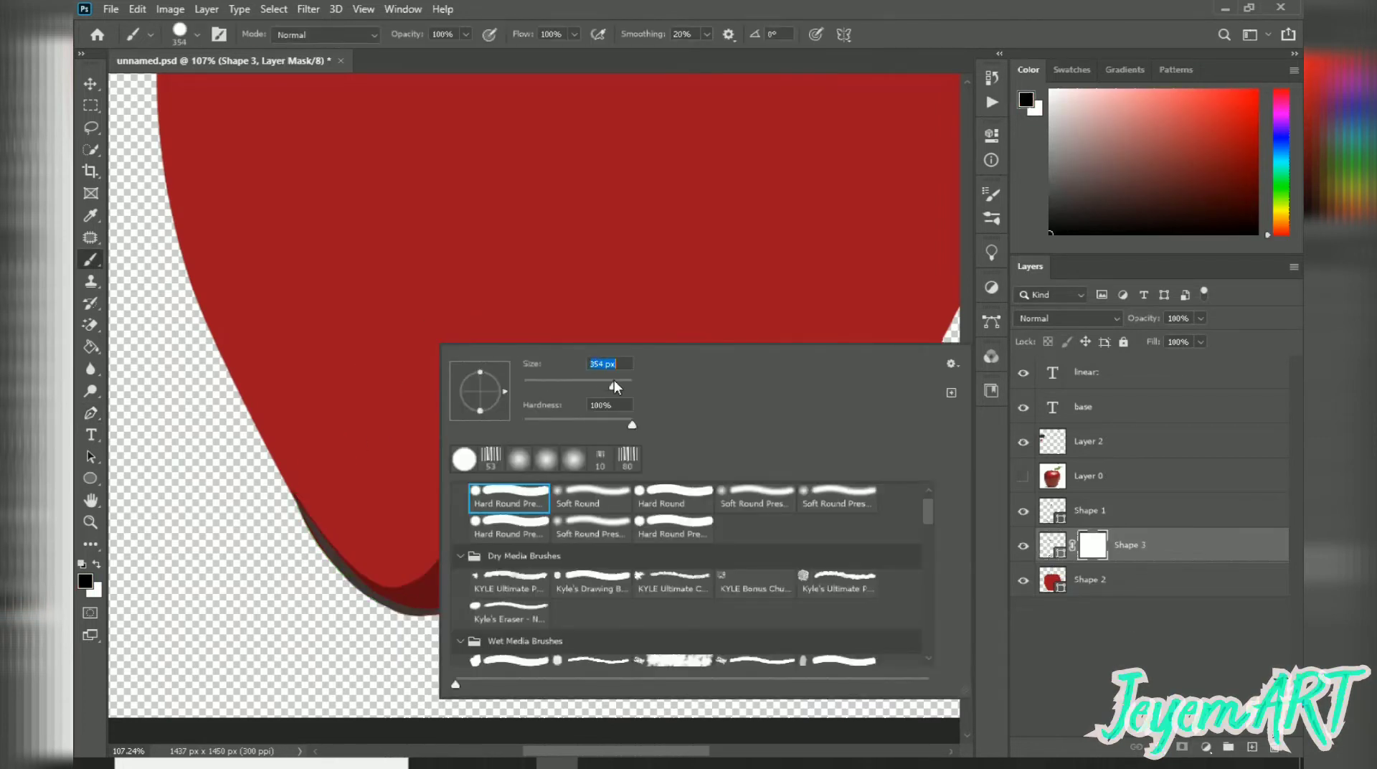
pyautogui.click(587, 501)
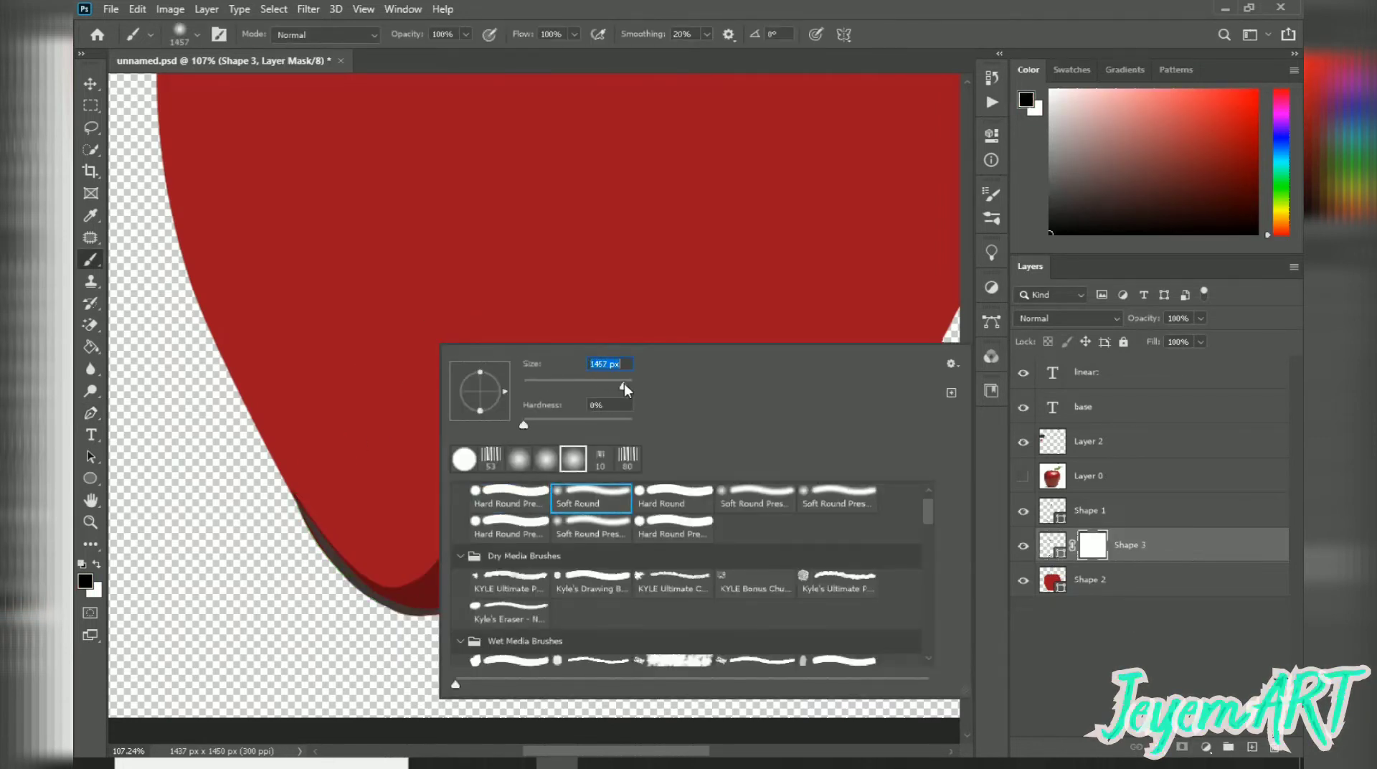
pyautogui.click(336, 286)
pyautogui.rightClick(613, 336)
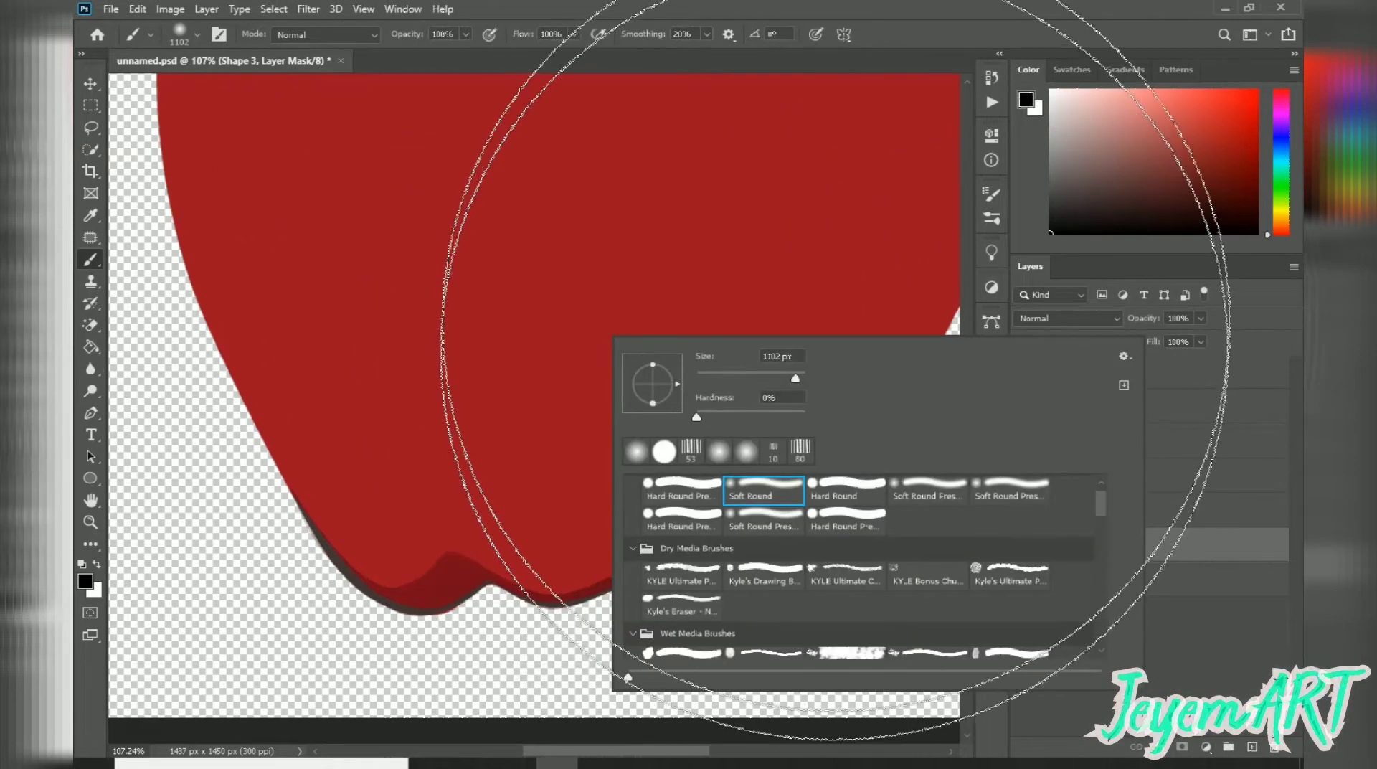
pyautogui.moveTo(794, 376); pyautogui.dragTo(795, 376)
pyautogui.moveTo(387, 341)
pyautogui.mouseDown()
pyautogui.moveTo(470, 403)
pyautogui.moveTo(646, 409)
pyautogui.moveTo(718, 349)
pyautogui.mouseUp()
pyautogui.scroll(-8, 674, 309)
pyautogui.scroll(5, 523, 463)
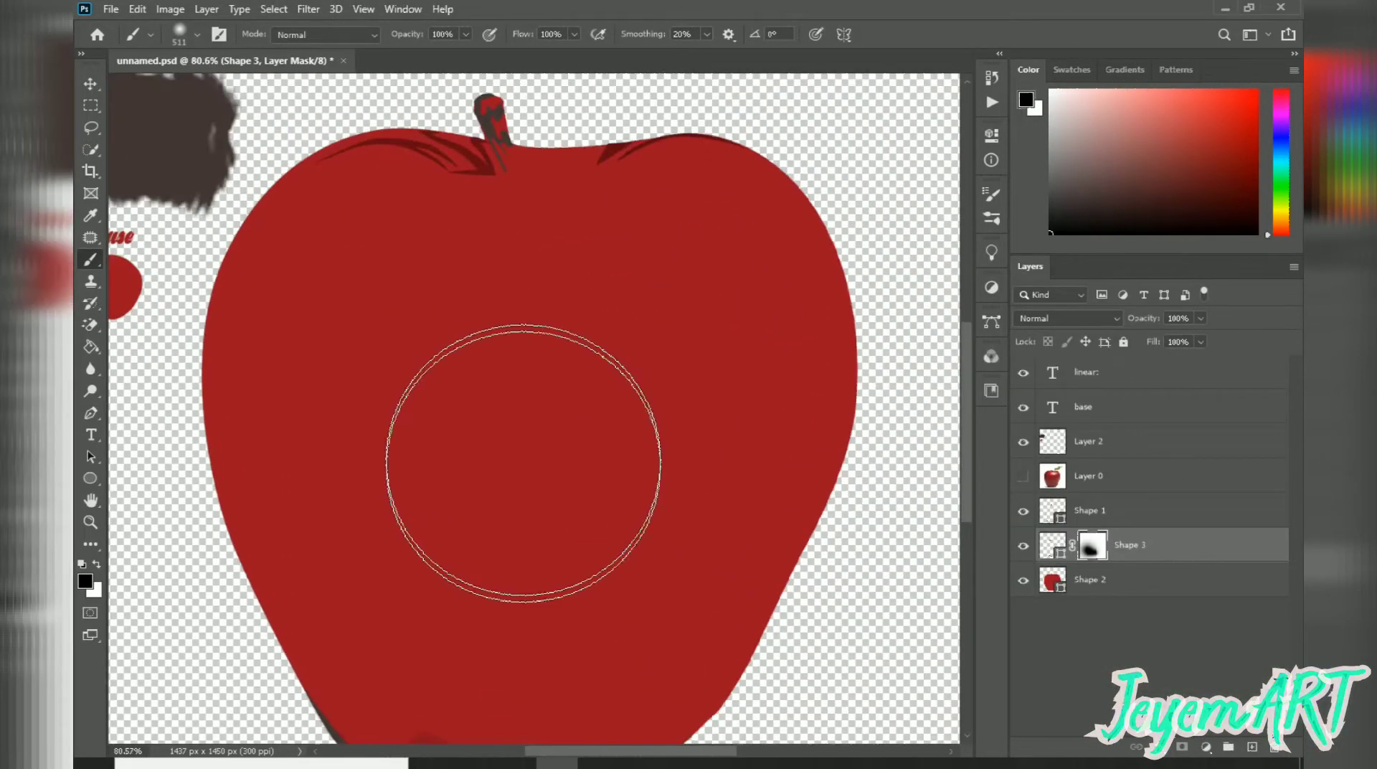
# - Try tracing a closed shadow band about 423 px wide and 48 px high along the rim below the stem as a new shape over the photo
pyautogui.click(1024, 476)
pyautogui.press('p')
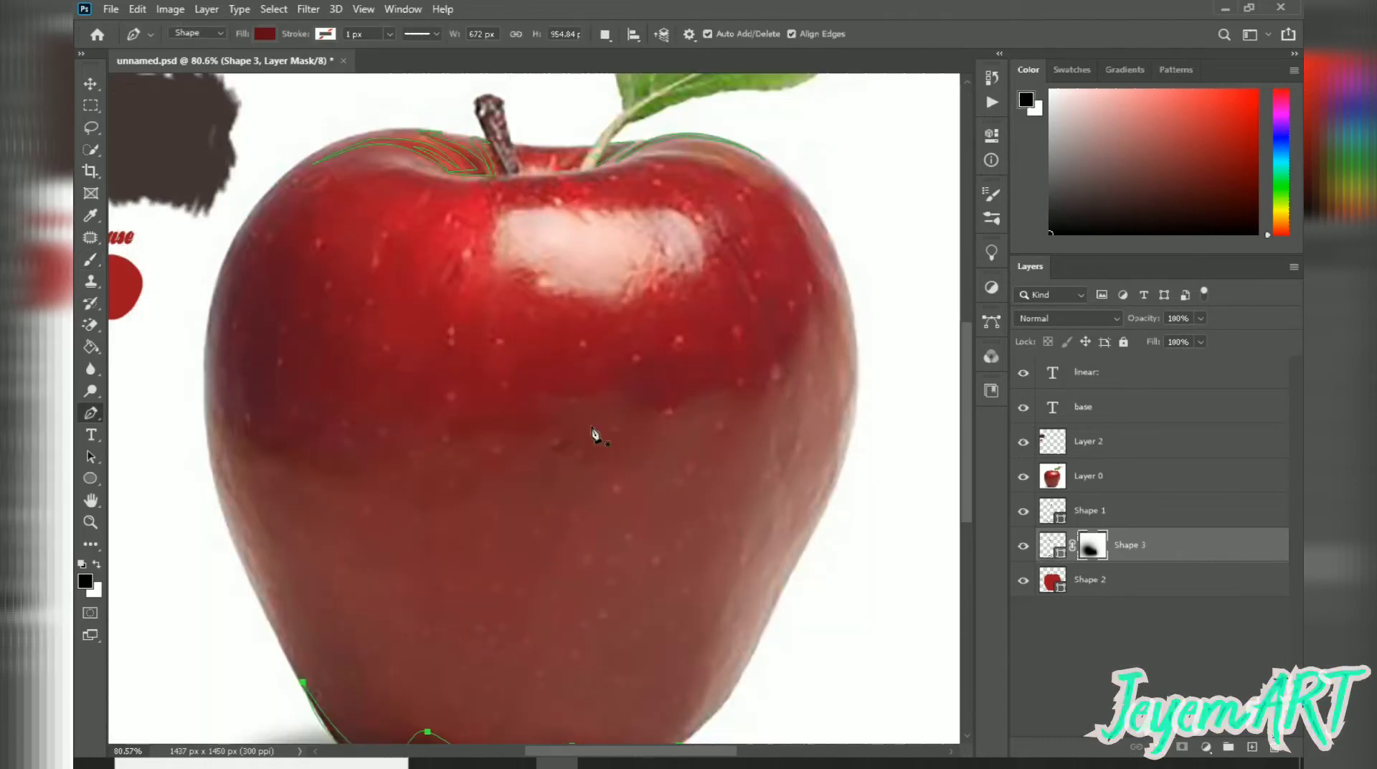
pyautogui.scroll(3, 562, 271)
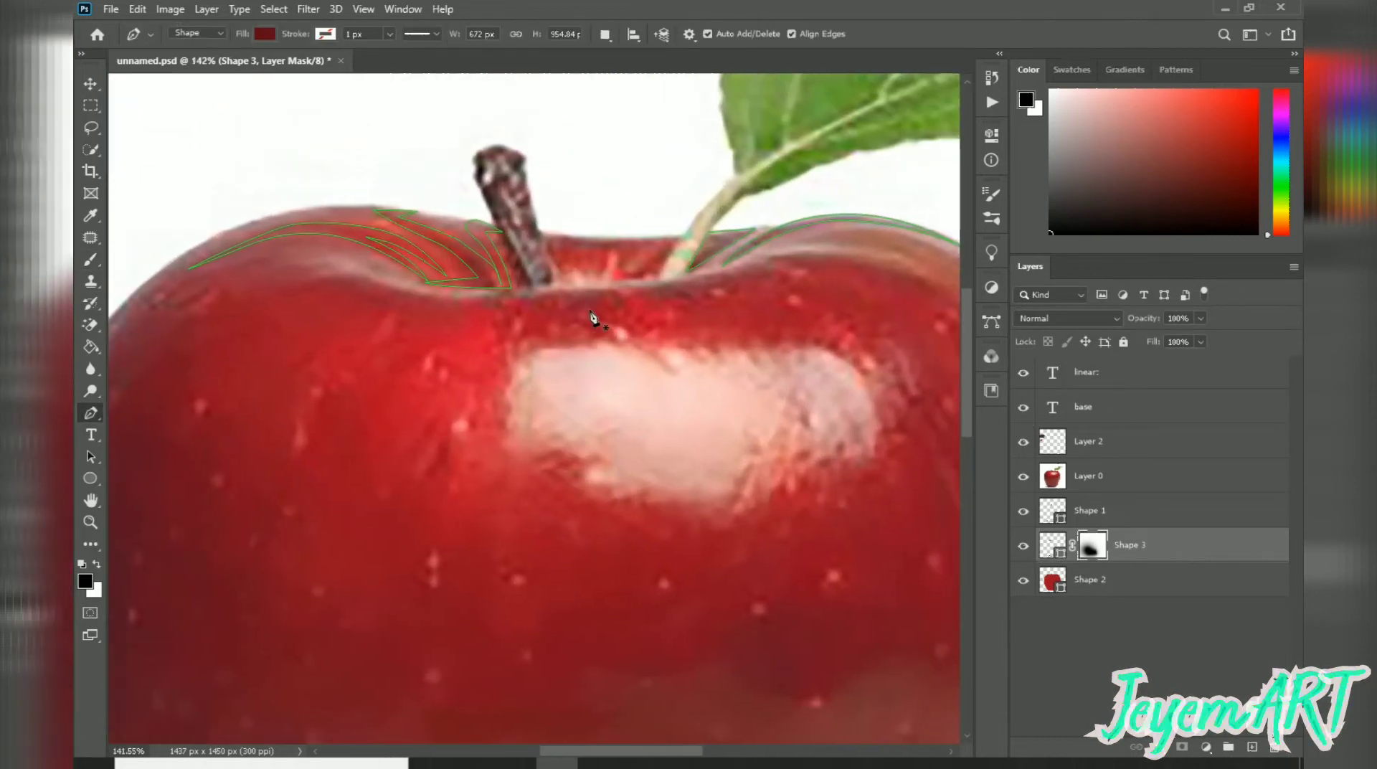
pyautogui.click(303, 288)
pyautogui.moveTo(376, 279); pyautogui.dragTo(408, 288)
pyautogui.moveTo(513, 295); pyautogui.dragTo(552, 291)
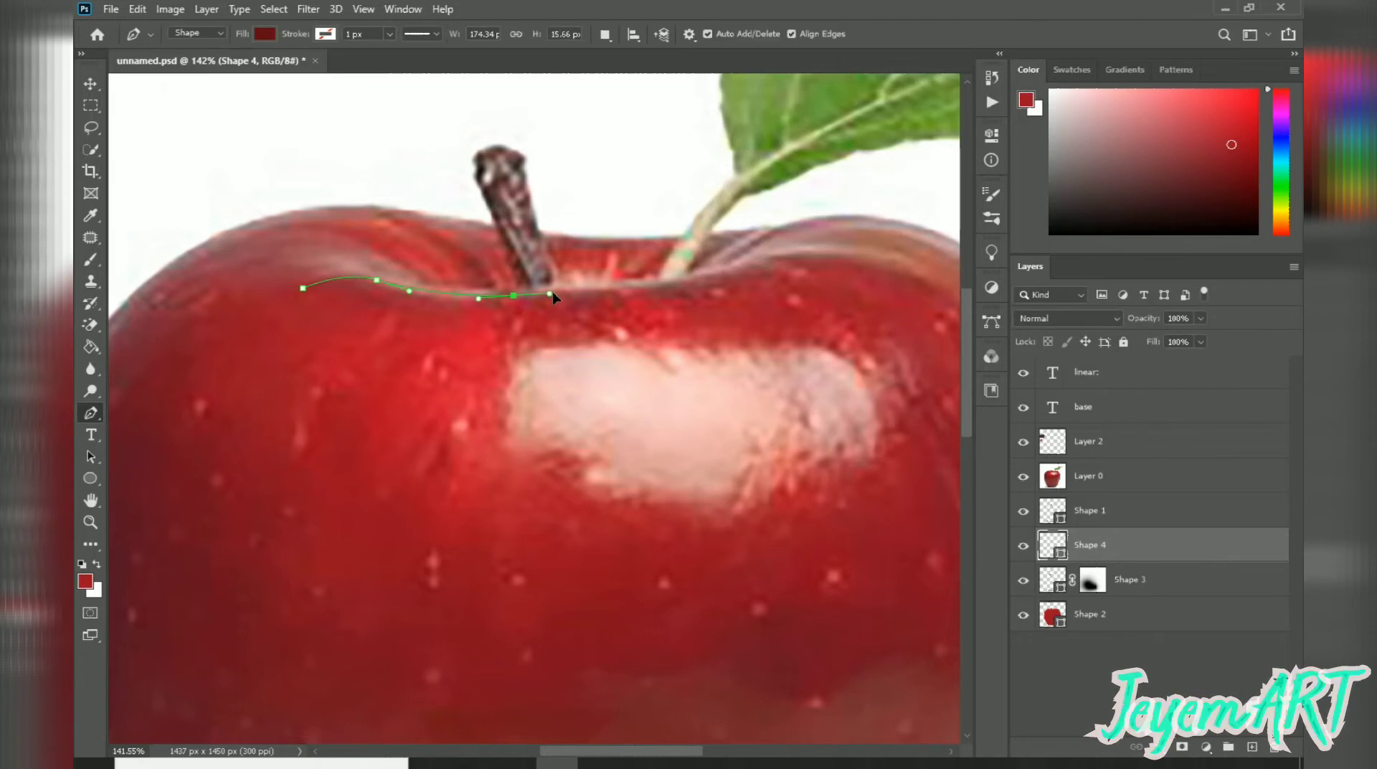
pyautogui.moveTo(637, 281); pyautogui.dragTo(661, 282)
pyautogui.moveTo(752, 266); pyautogui.dragTo(776, 258)
pyautogui.click(815, 274)
pyautogui.moveTo(708, 292); pyautogui.dragTo(670, 302)
pyautogui.moveTo(645, 305); pyautogui.dragTo(437, 314)
pyautogui.moveTo(389, 314); pyautogui.dragTo(348, 299)
pyautogui.click(303, 288)
# - Hide the apple photo layer and change the rim shadow band's fill to a different dark red
pyautogui.click(1023, 476)
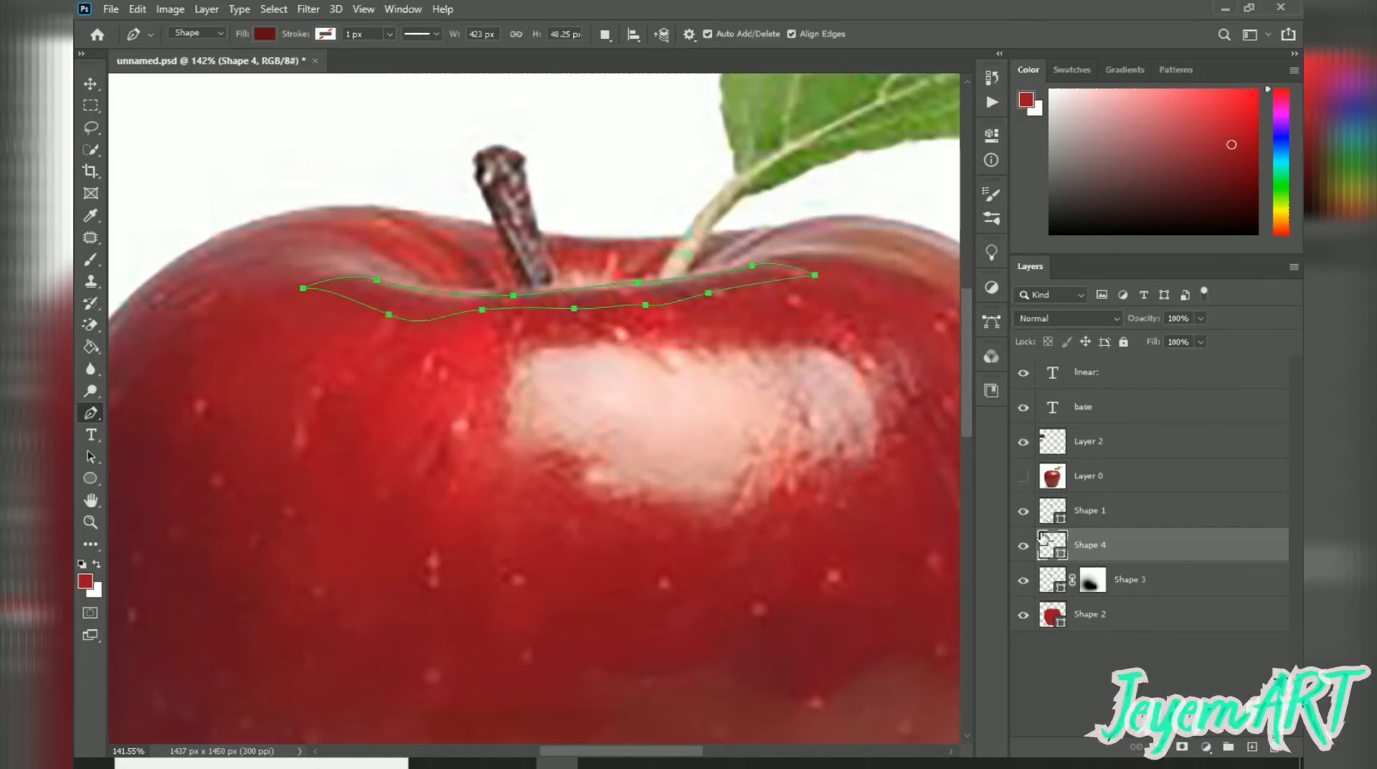
pyautogui.doubleClick(1045, 542)
pyautogui.click(1040, 603)
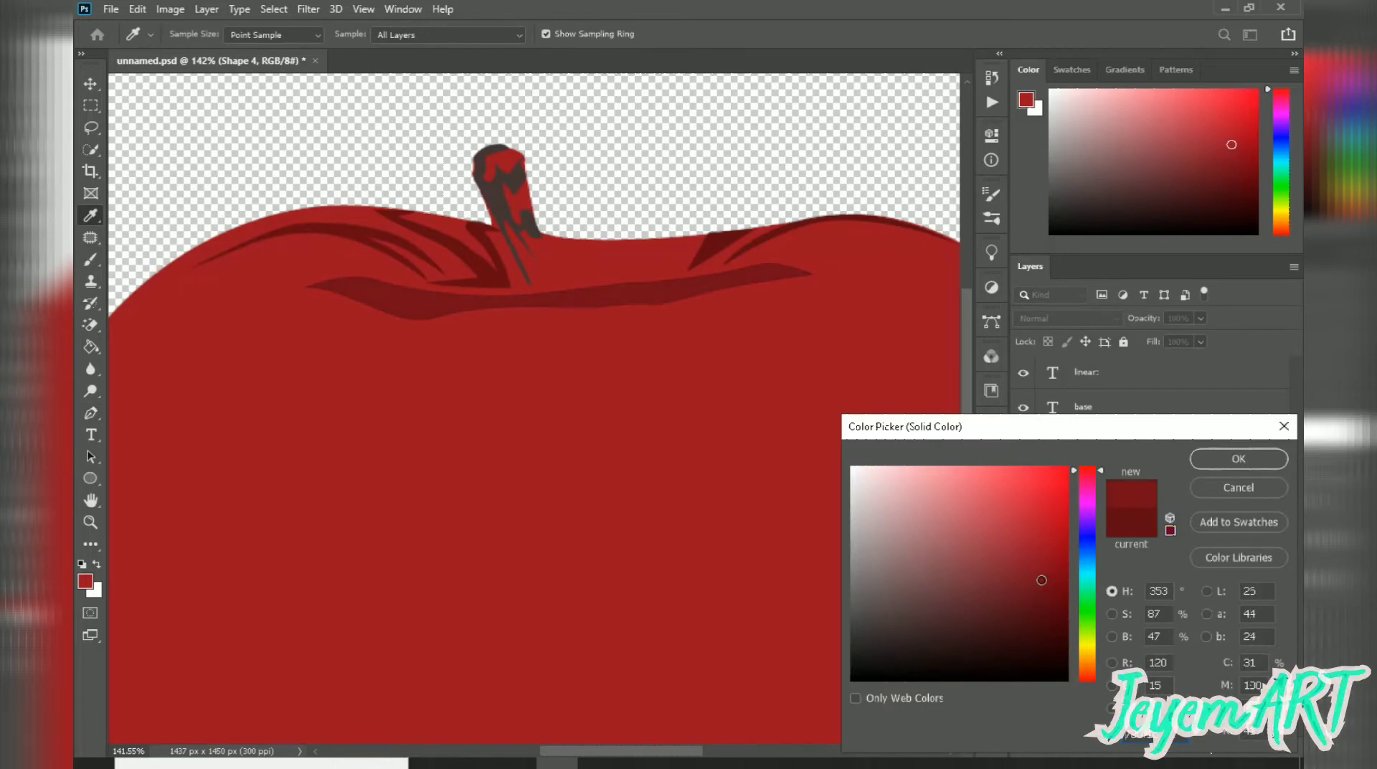
pyautogui.click(1238, 459)
# - Add a layer mask to the rim shadow band and fade its middle with the 511 px soft brush
pyautogui.click(1181, 746)
pyautogui.press('b')
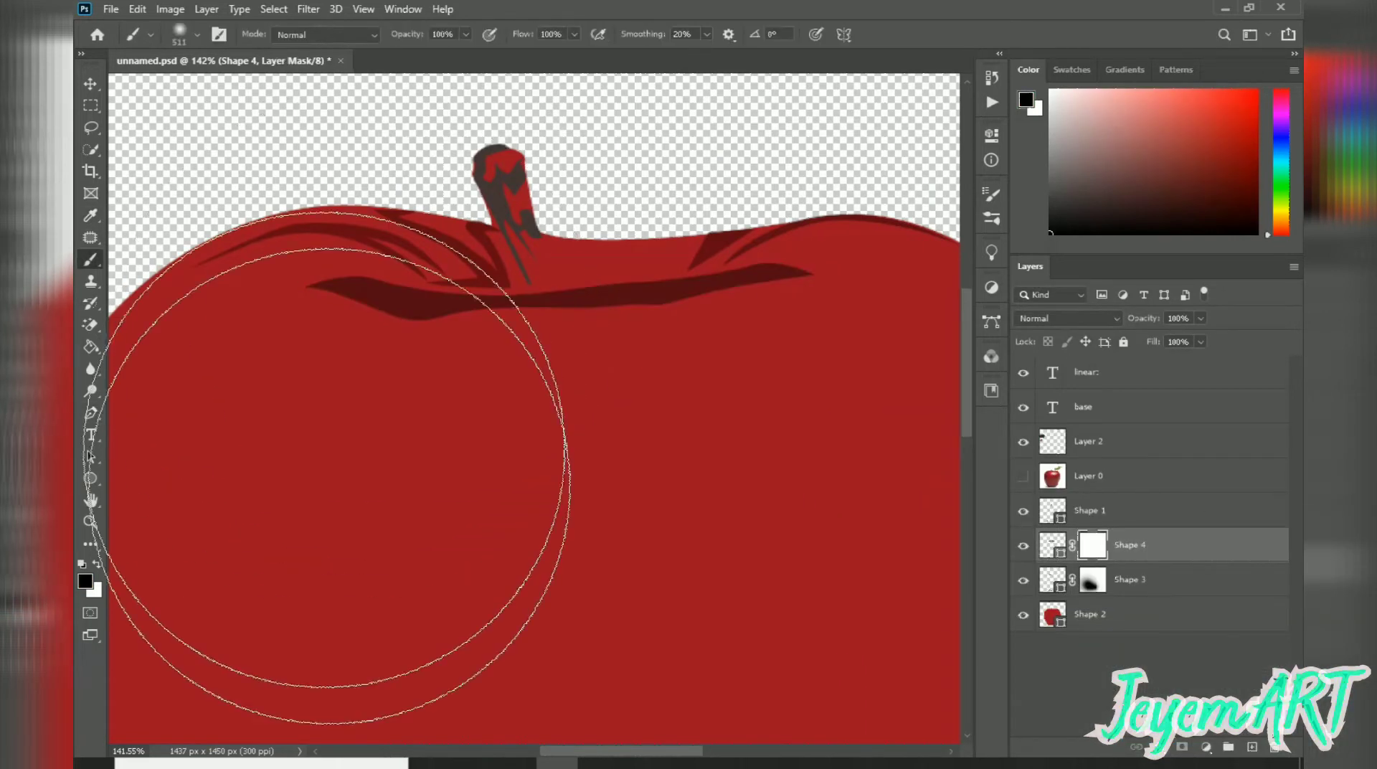
pyautogui.hotkey('ctrl', '0')
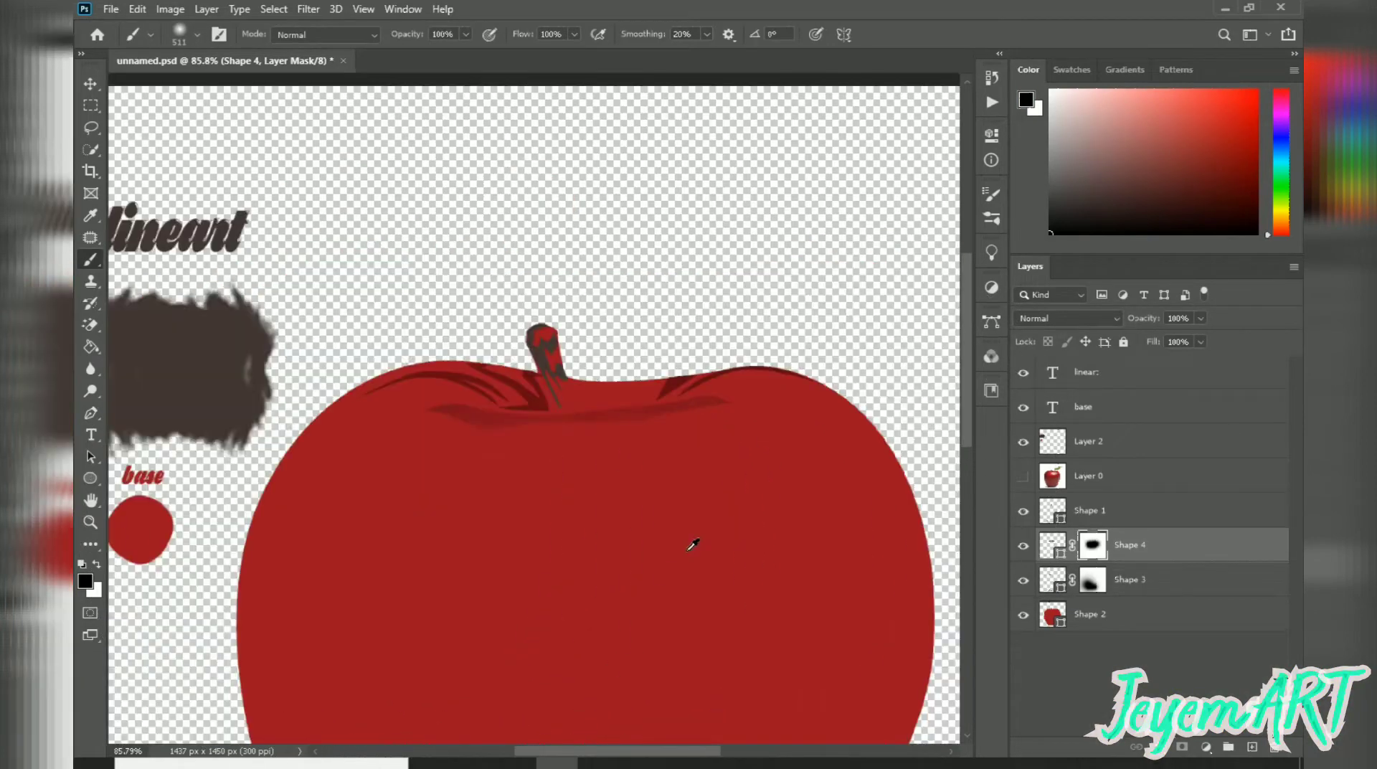
# - Delete the rim shadow band's shape layer
pyautogui.click(1051, 545)
pyautogui.press('Delete')
pyautogui.scroll(3, 528, 286)
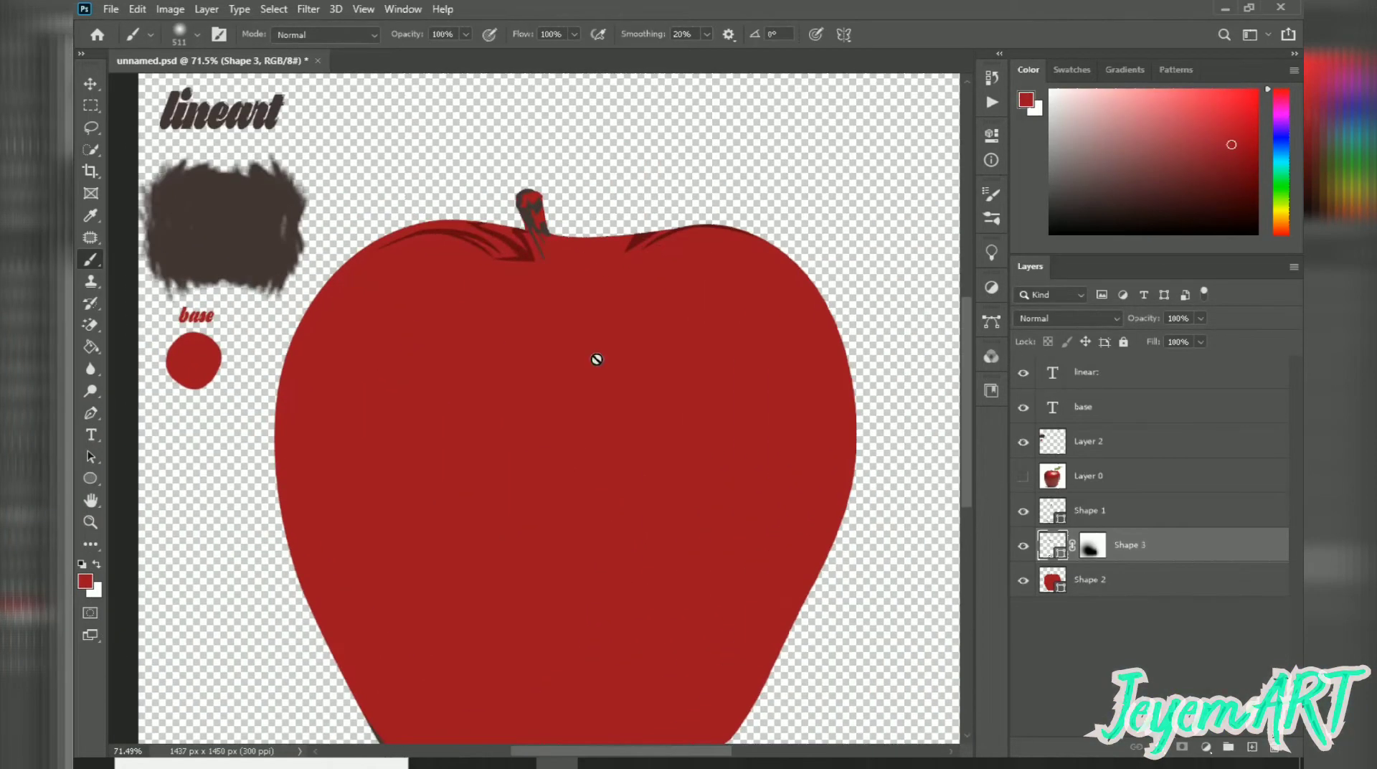
# - On Layer 2, paint a swatch below the base swatch with a 37 px hard round brush in the dark red sampled from the fold shadow
pyautogui.click(1047, 444)
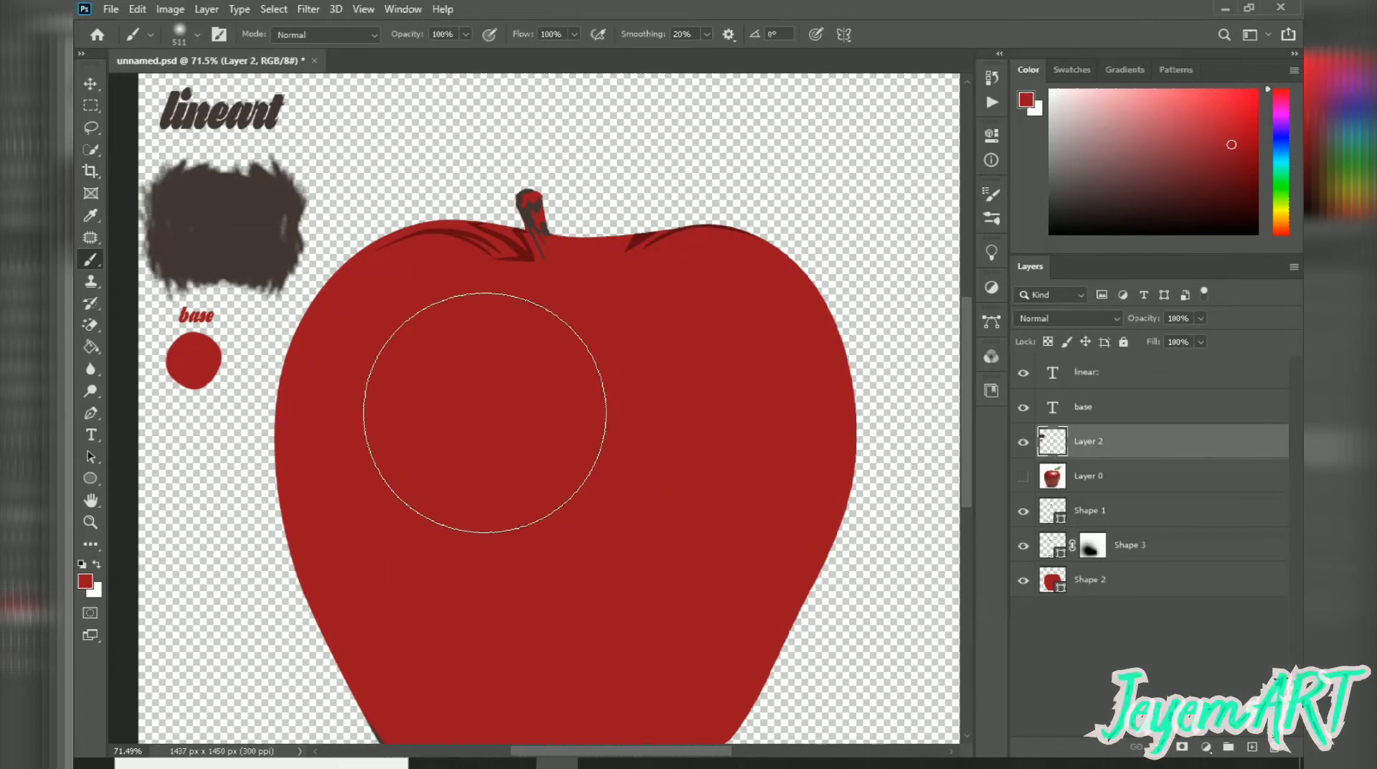
pyautogui.rightClick(556, 407)
pyautogui.click(623, 561)
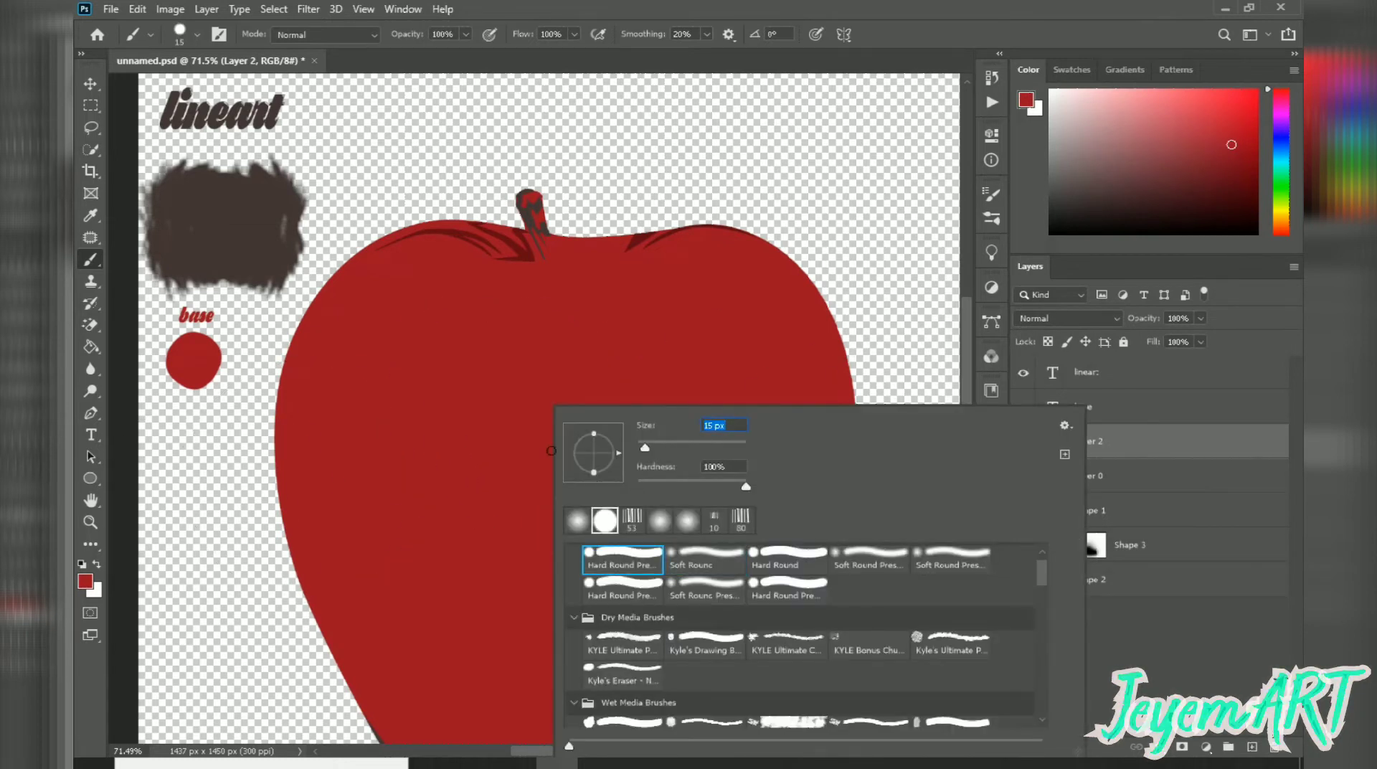
pyautogui.click(188, 443)
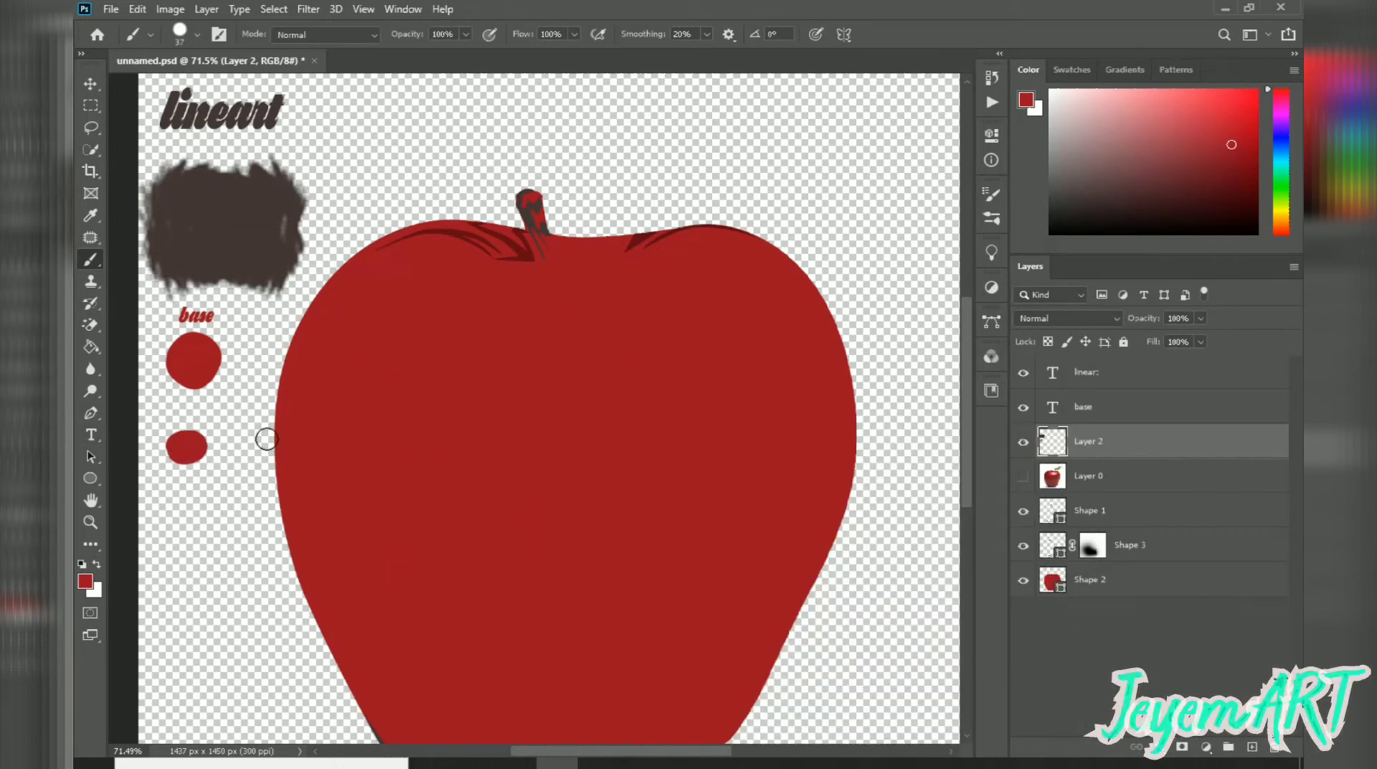
pyautogui.hotkey('ctrl', 'z')
pyautogui.click(85, 580)
pyautogui.click(522, 246)
pyautogui.click(1219, 458)
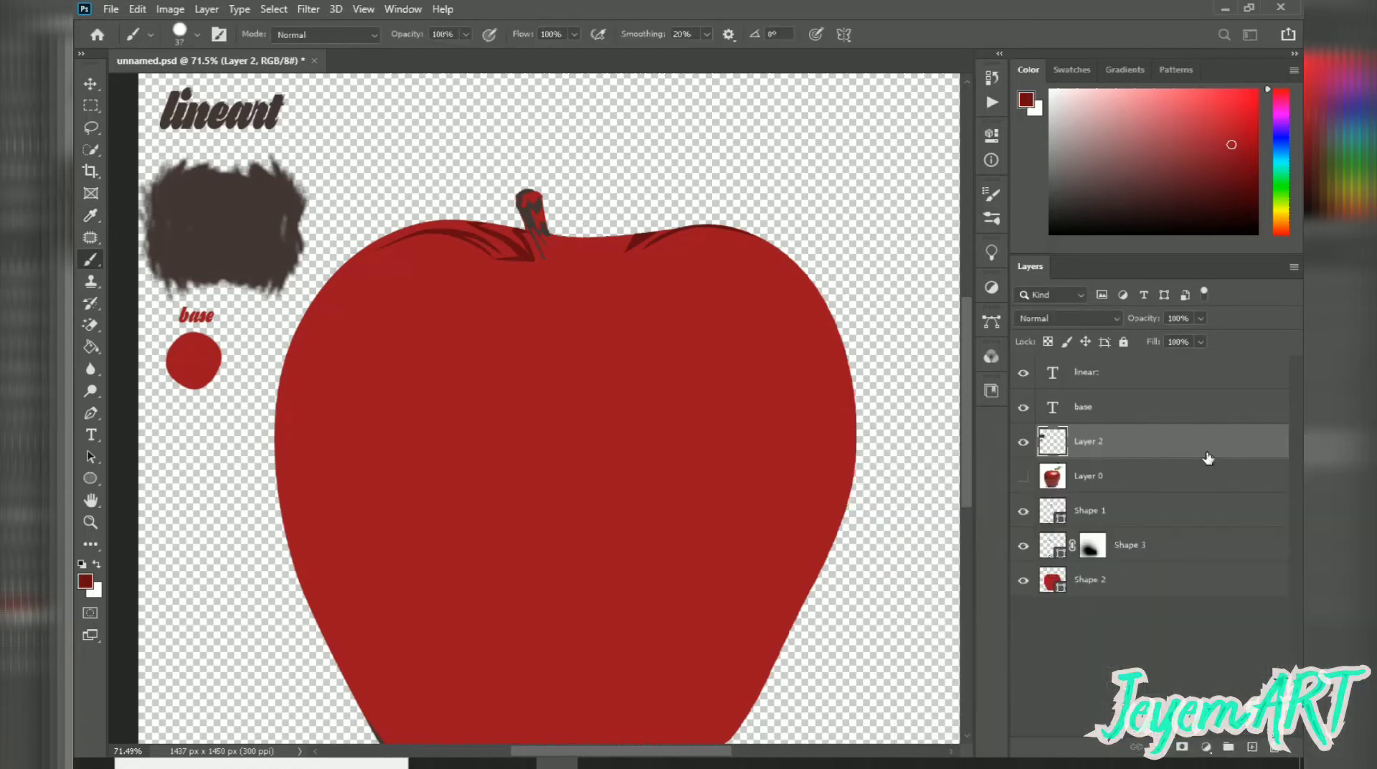
pyautogui.moveTo(188, 430)
pyautogui.mouseDown()
pyautogui.moveTo(206, 415)
pyautogui.moveTo(190, 437)
pyautogui.moveTo(205, 446)
pyautogui.mouseUp()
# - Add the text label "dark shadow" just above the new dark red swatch
pyautogui.scroll(5, 214, 442)
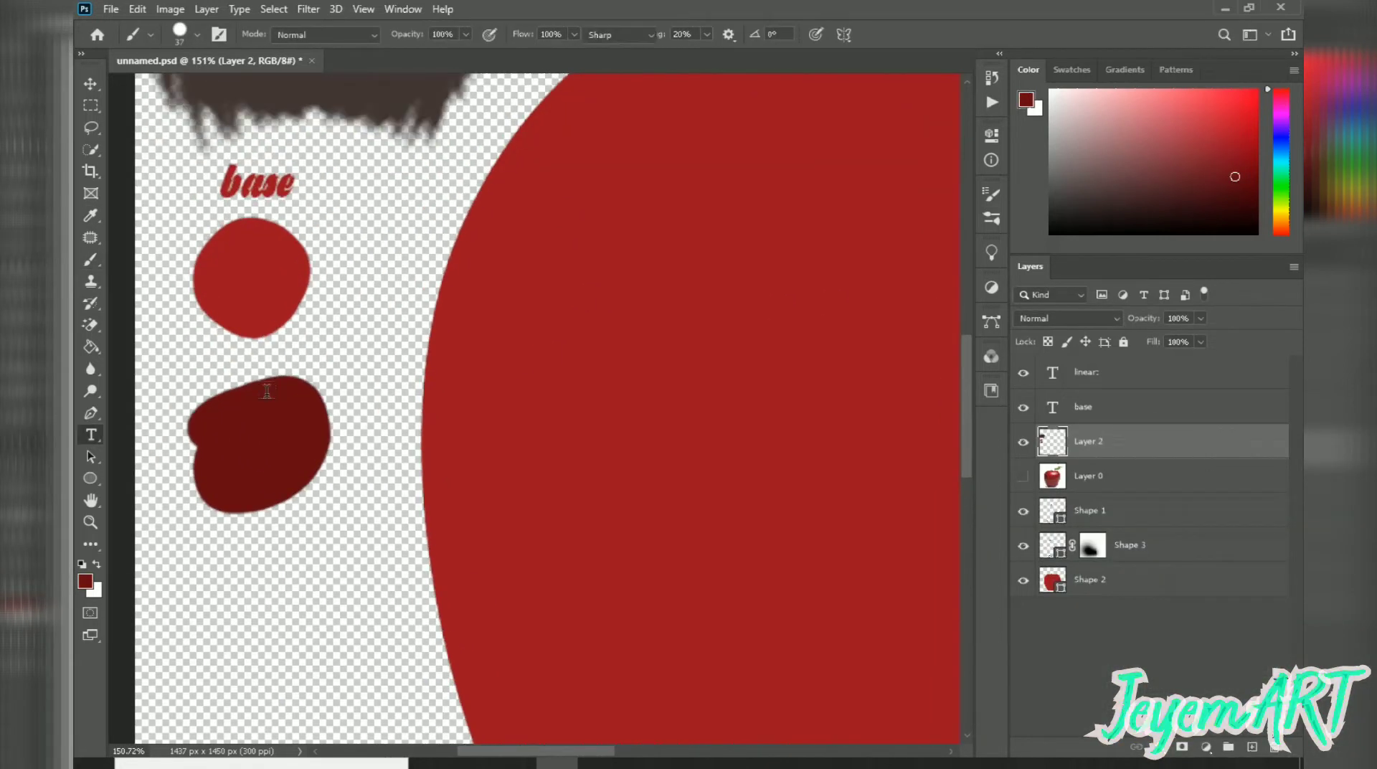
pyautogui.press('t')
pyautogui.click(220, 374)
pyautogui.press('BackSpace')
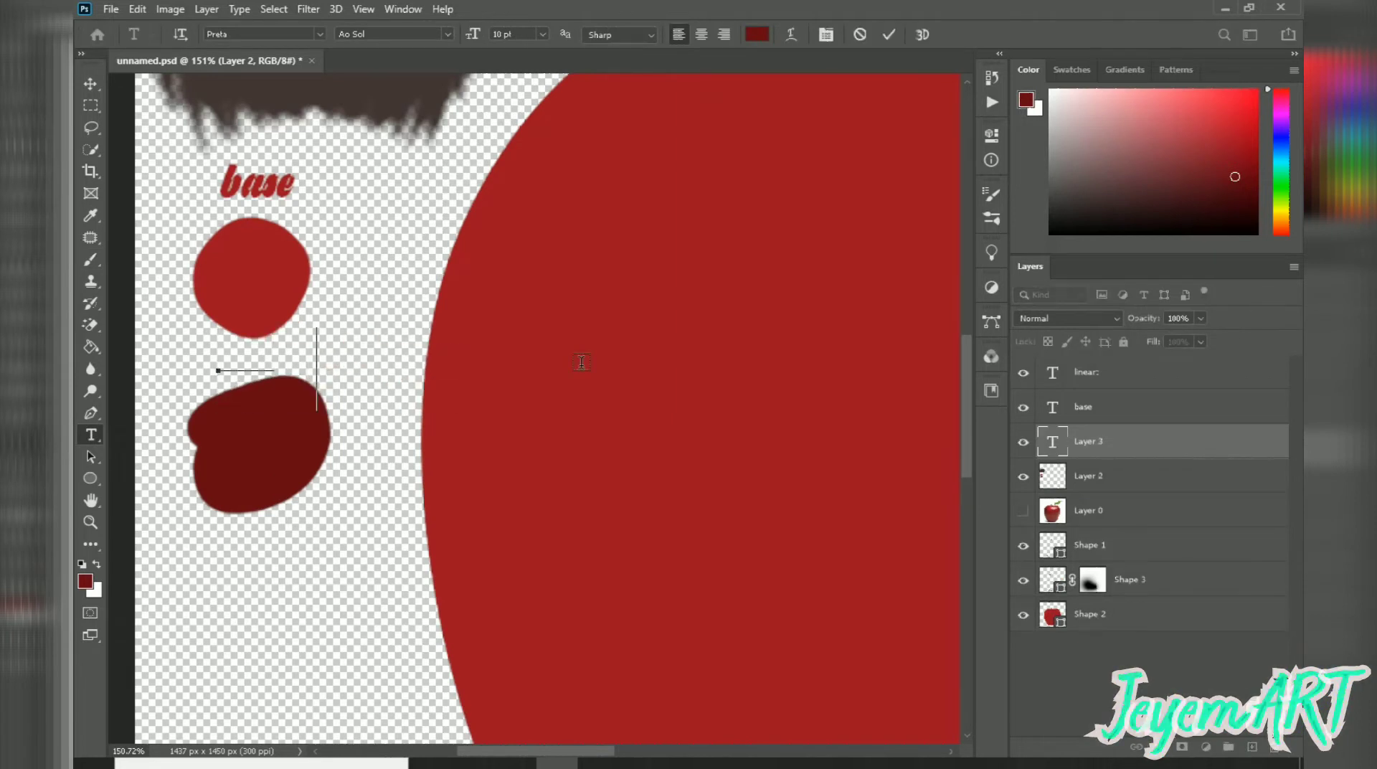
pyautogui.write('dark shadow')
pyautogui.moveTo(344, 358)
pyautogui.mouseDown()
pyautogui.moveTo(356, 358)
pyautogui.moveTo(323, 359)
pyautogui.mouseUp()
pyautogui.click(888, 34)
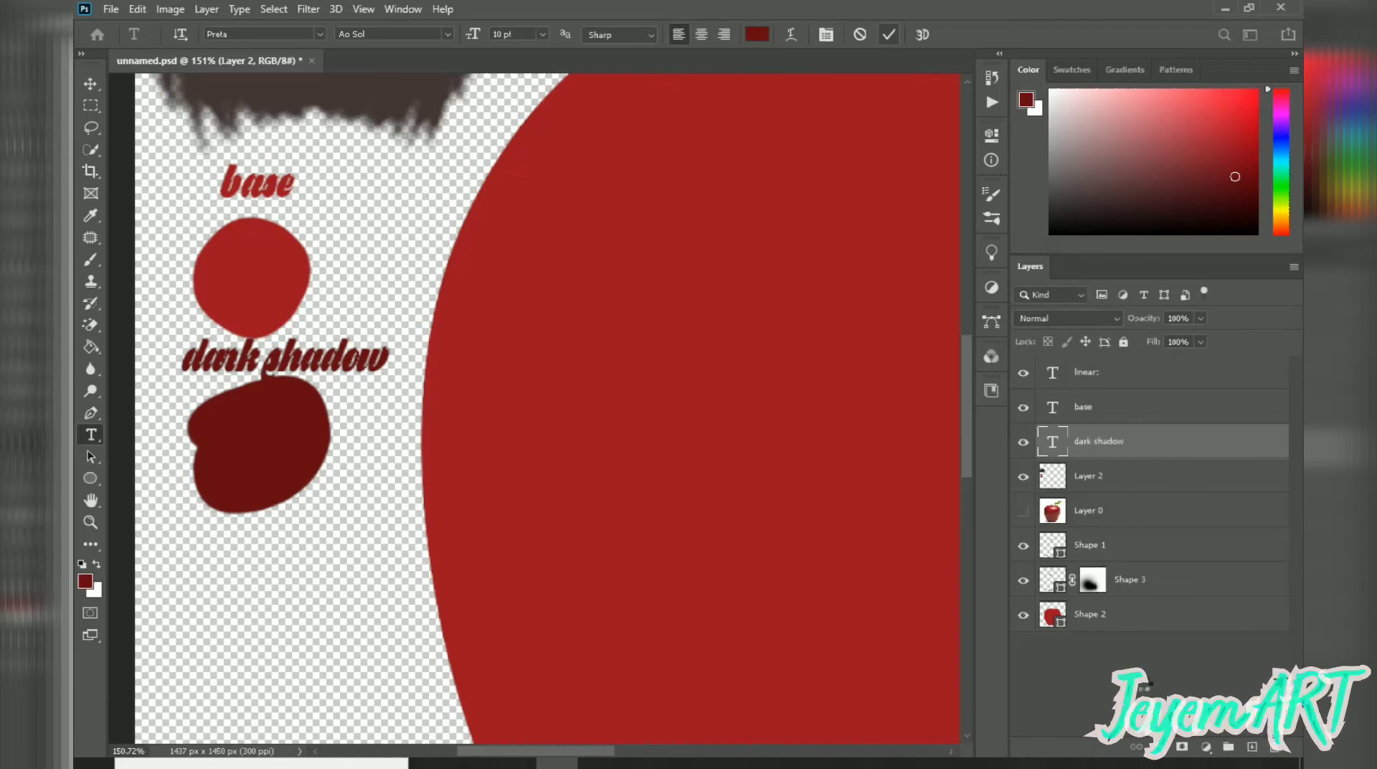
# - Show the apple photo and trace the lower shadow's upper boundary from the apple's left edge to the pointed notch near its centre as a new shape
pyautogui.hotkey('ctrl', '0')
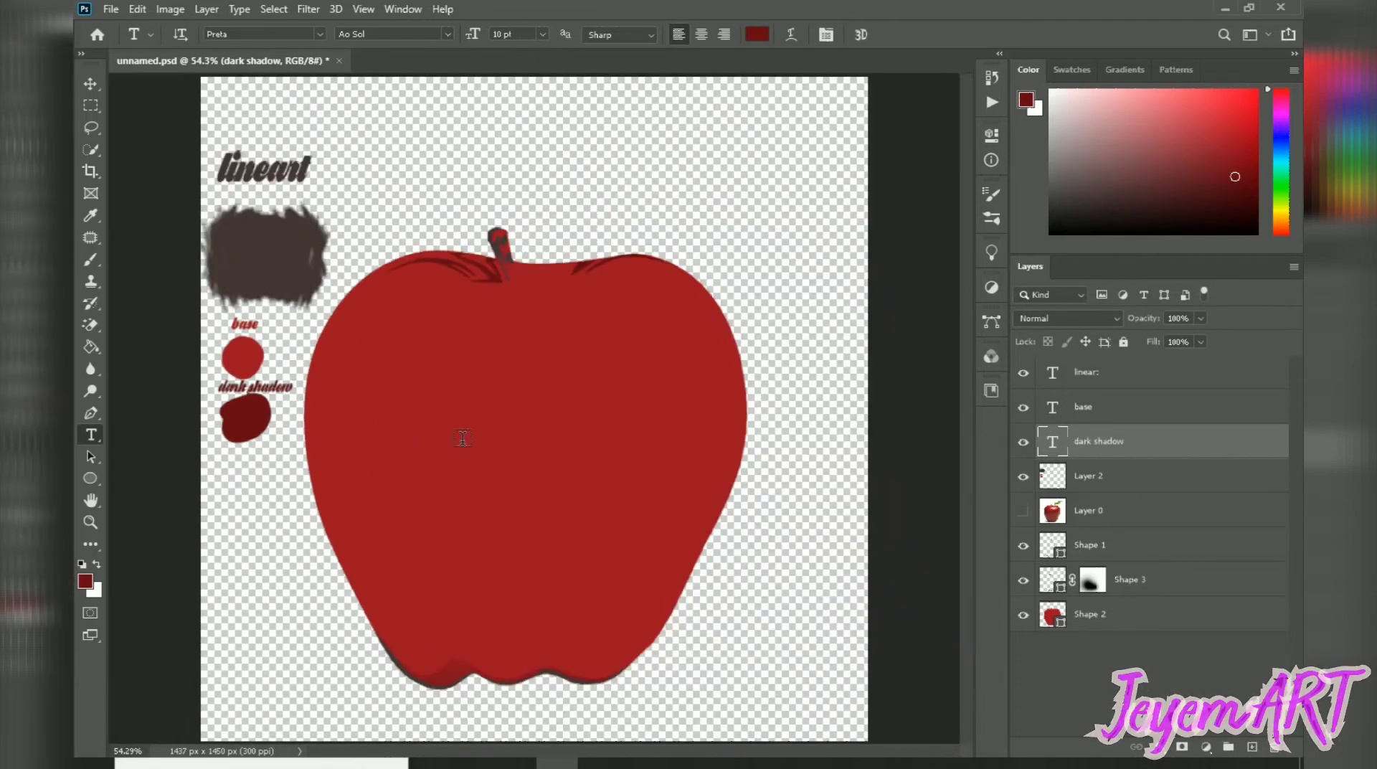
pyautogui.press('p')
pyautogui.click(1023, 511)
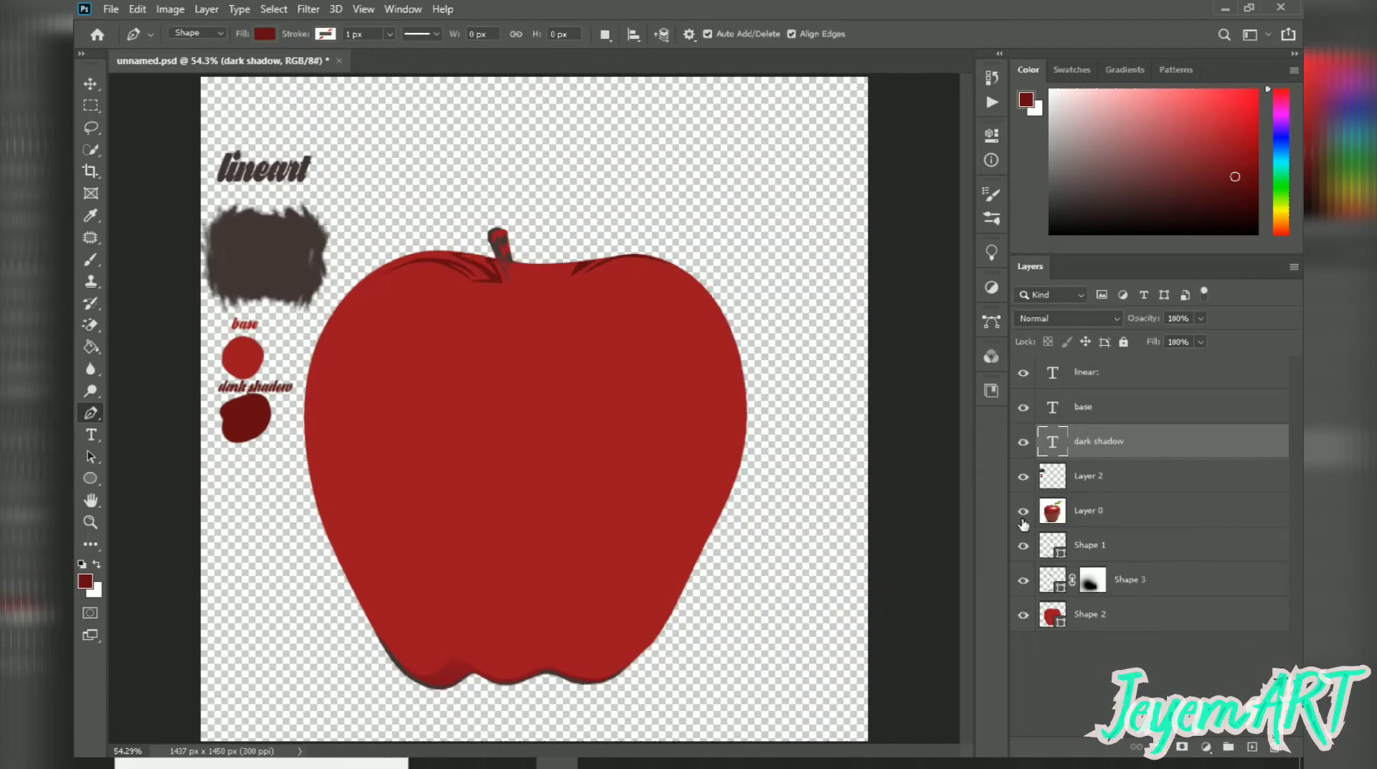
pyautogui.click(1023, 515)
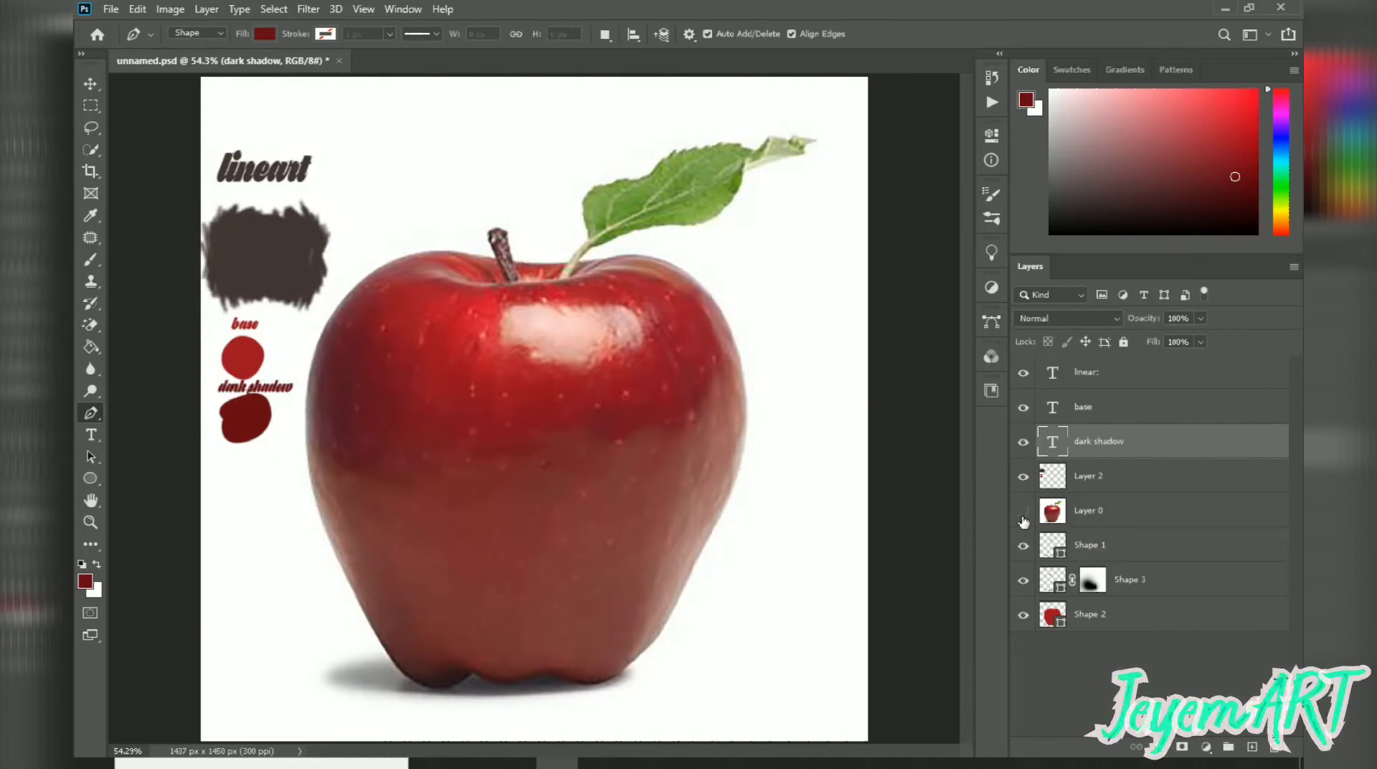
pyautogui.scroll(5, 537, 278)
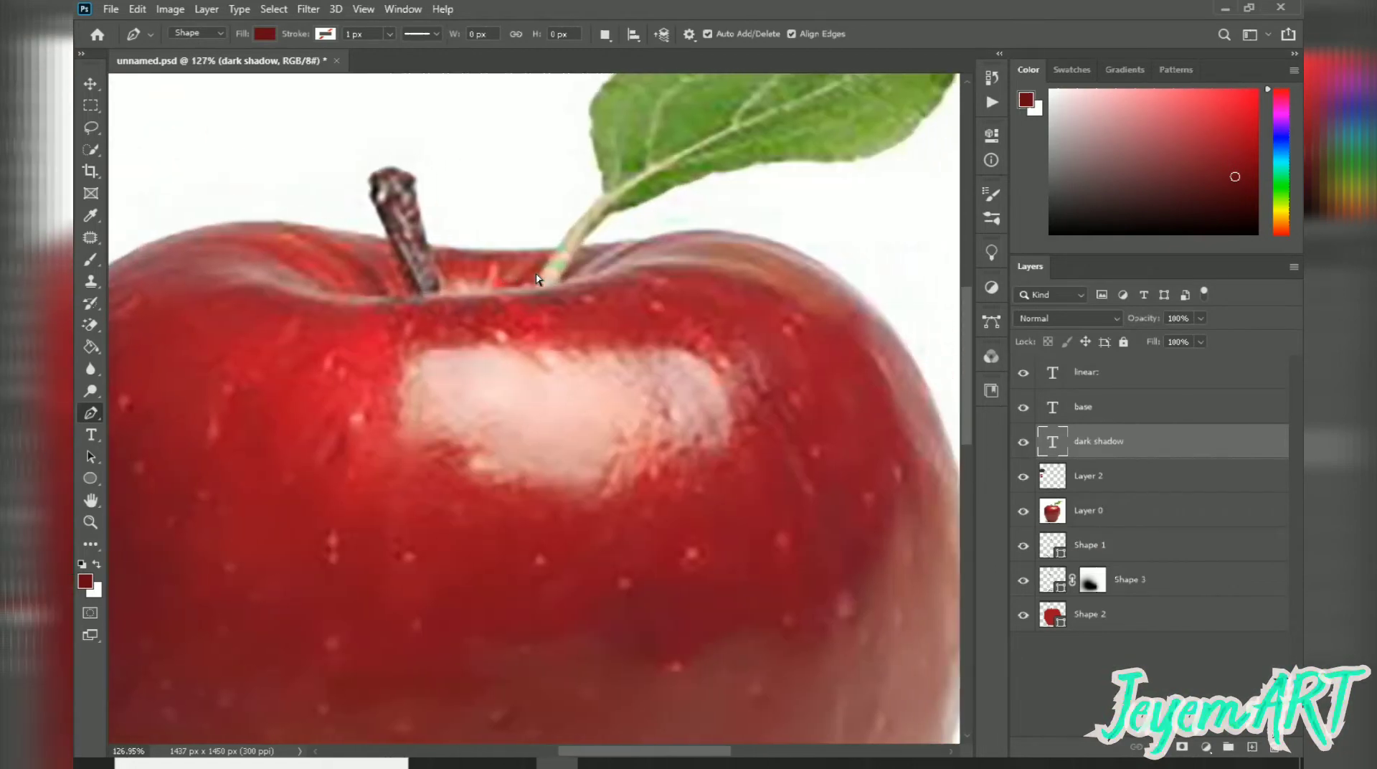
pyautogui.hscroll(-1, 421, 353)
pyautogui.scroll(-3, 421, 354)
pyautogui.scroll(-3, 356, 393)
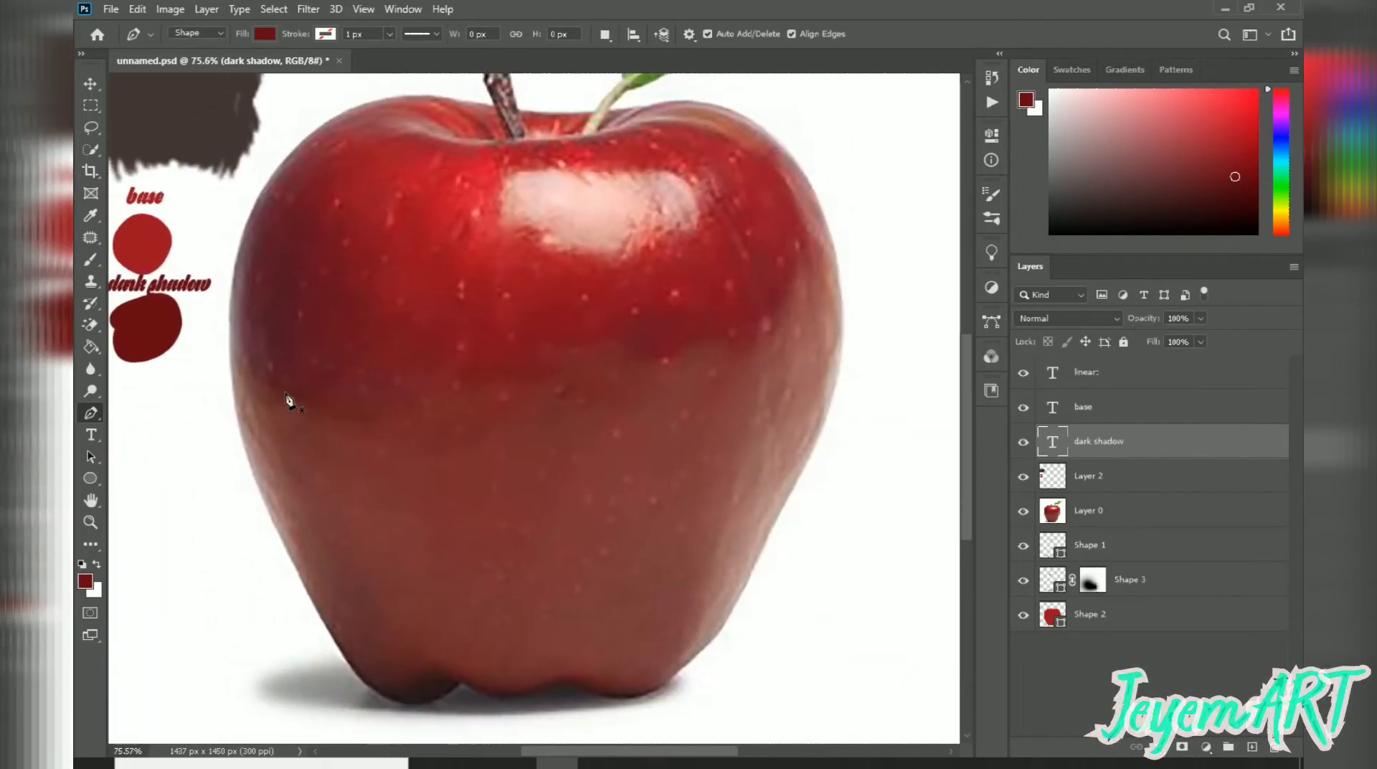
pyautogui.click(233, 348)
pyautogui.moveTo(344, 416); pyautogui.dragTo(386, 407)
pyautogui.moveTo(502, 375); pyautogui.dragTo(606, 391)
pyautogui.click(617, 388)
pyautogui.moveTo(540, 364); pyautogui.dragTo(647, 351)
pyautogui.click(526, 344)
# - Continue the lower shadow's wavy boundary from the centre notch and up the right side to the apple's shoulder
pyautogui.moveTo(680, 359); pyautogui.dragTo(730, 337)
pyautogui.moveTo(753, 344); pyautogui.dragTo(778, 300)
pyautogui.moveTo(795, 278); pyautogui.dragTo(798, 265)
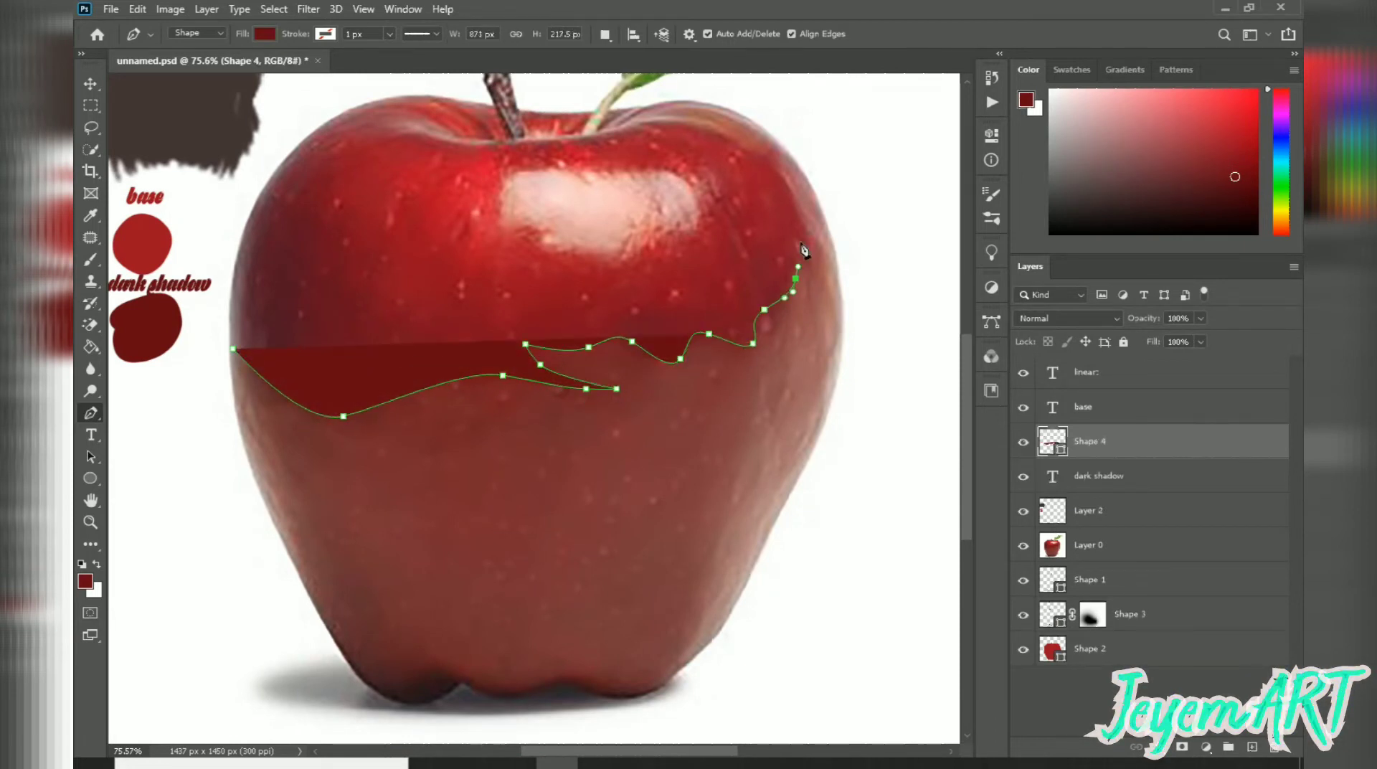
pyautogui.click(801, 238)
pyautogui.click(811, 256)
pyautogui.moveTo(797, 217); pyautogui.dragTo(787, 191)
pyautogui.moveTo(777, 167); pyautogui.dragTo(772, 151)
pyautogui.click(767, 132)
# - Trace the shadow outline down the apple's right contour from the shoulder to the bottom corner
pyautogui.moveTo(827, 234); pyautogui.dragTo(833, 241)
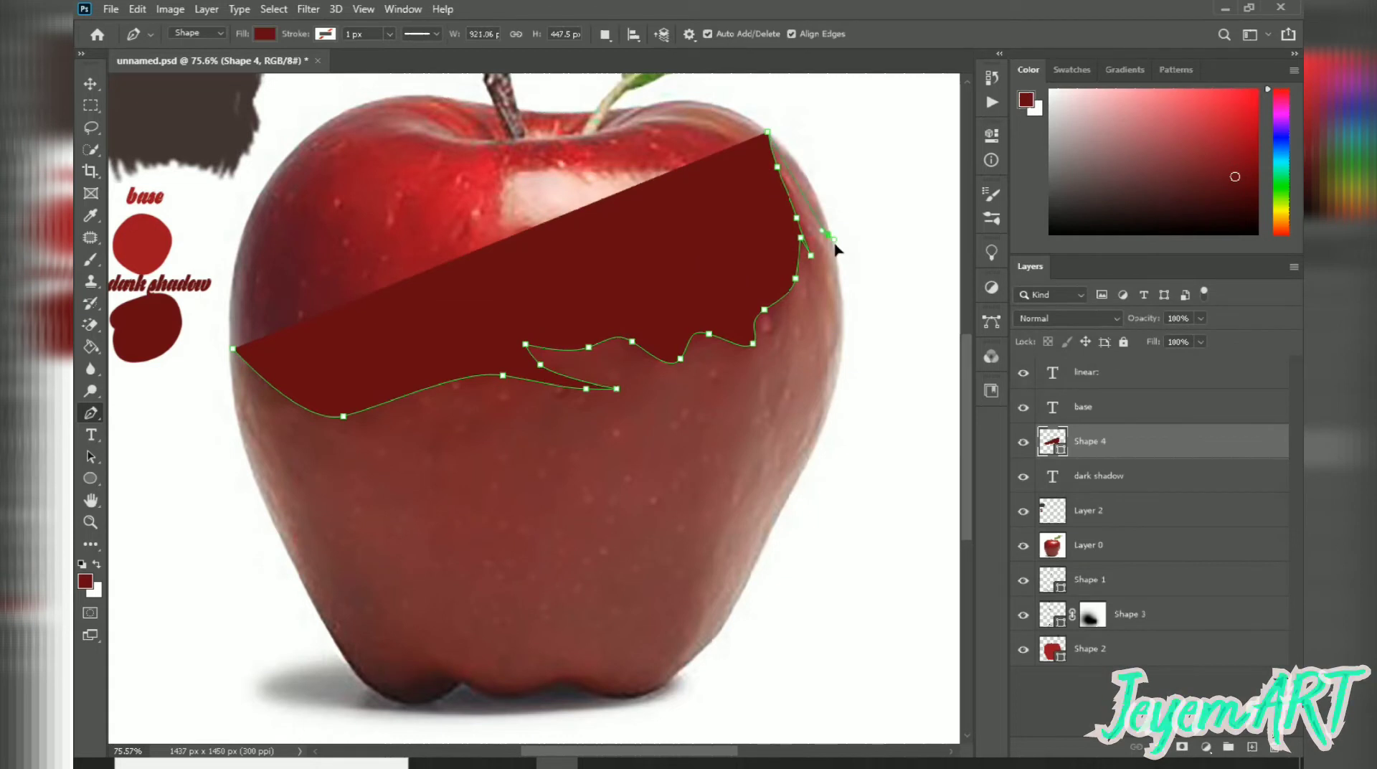
pyautogui.moveTo(814, 194); pyautogui.dragTo(831, 229)
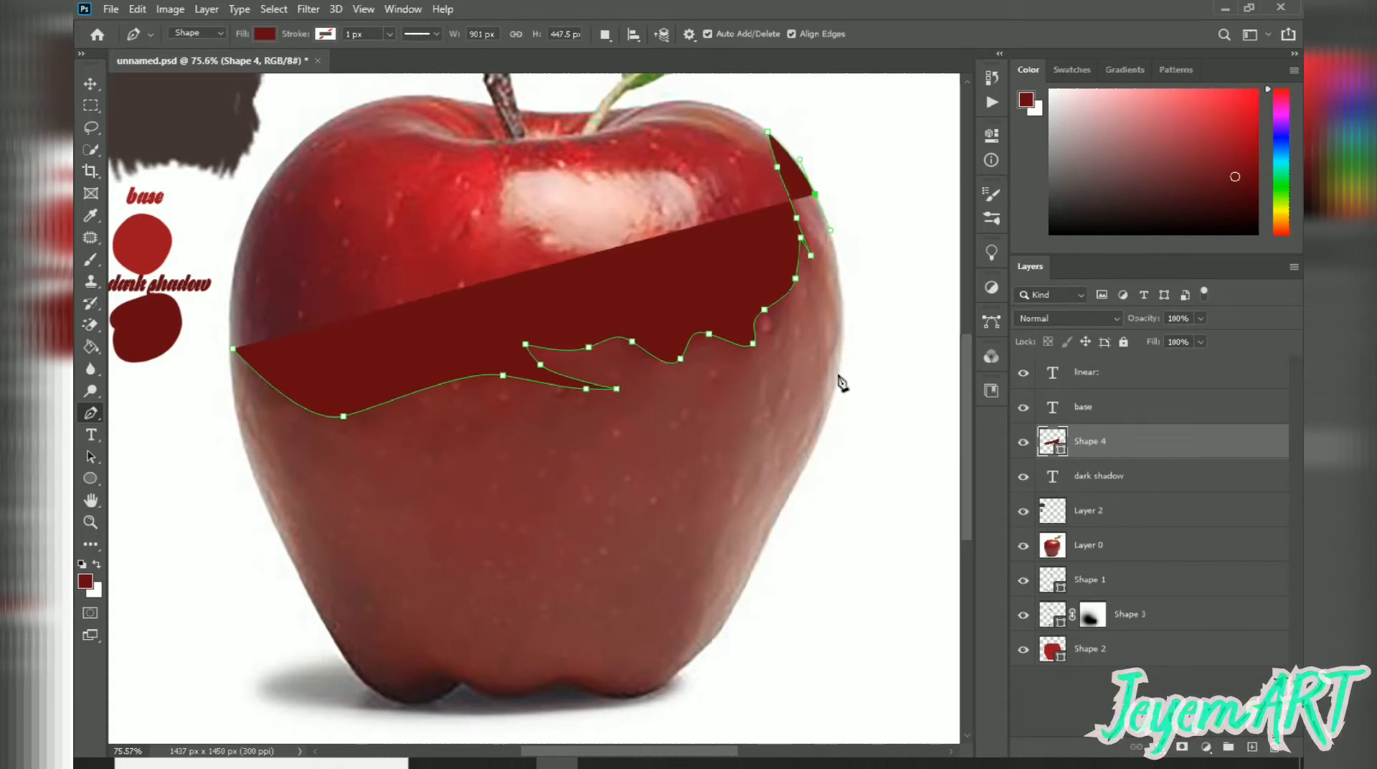
pyautogui.moveTo(838, 374); pyautogui.dragTo(822, 444)
pyautogui.moveTo(785, 504); pyautogui.dragTo(771, 529)
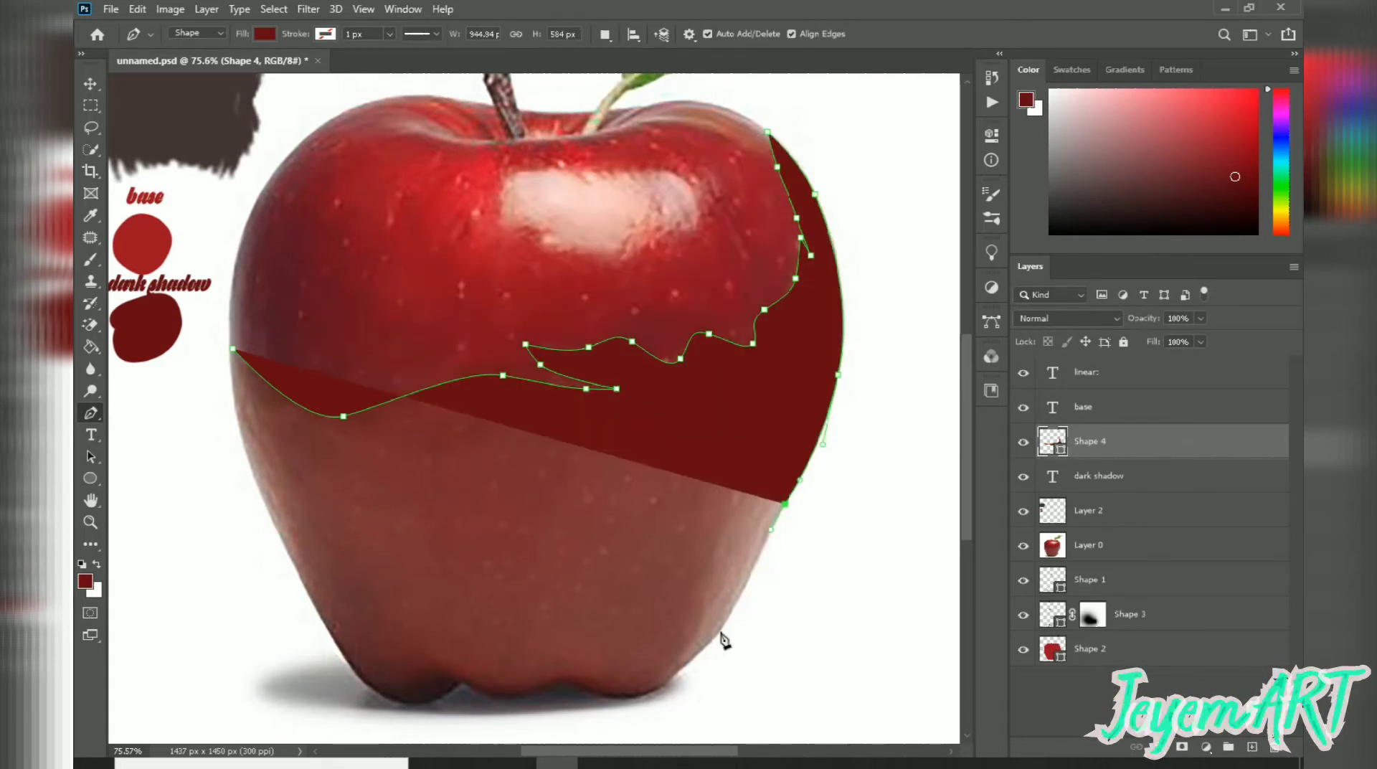
pyautogui.moveTo(721, 630); pyautogui.dragTo(715, 637)
pyautogui.click(676, 673)
# - Trace along the scalloped bottom and up the left contour, then close the shadow outline at its starting point
pyautogui.moveTo(622, 699); pyautogui.dragTo(601, 699)
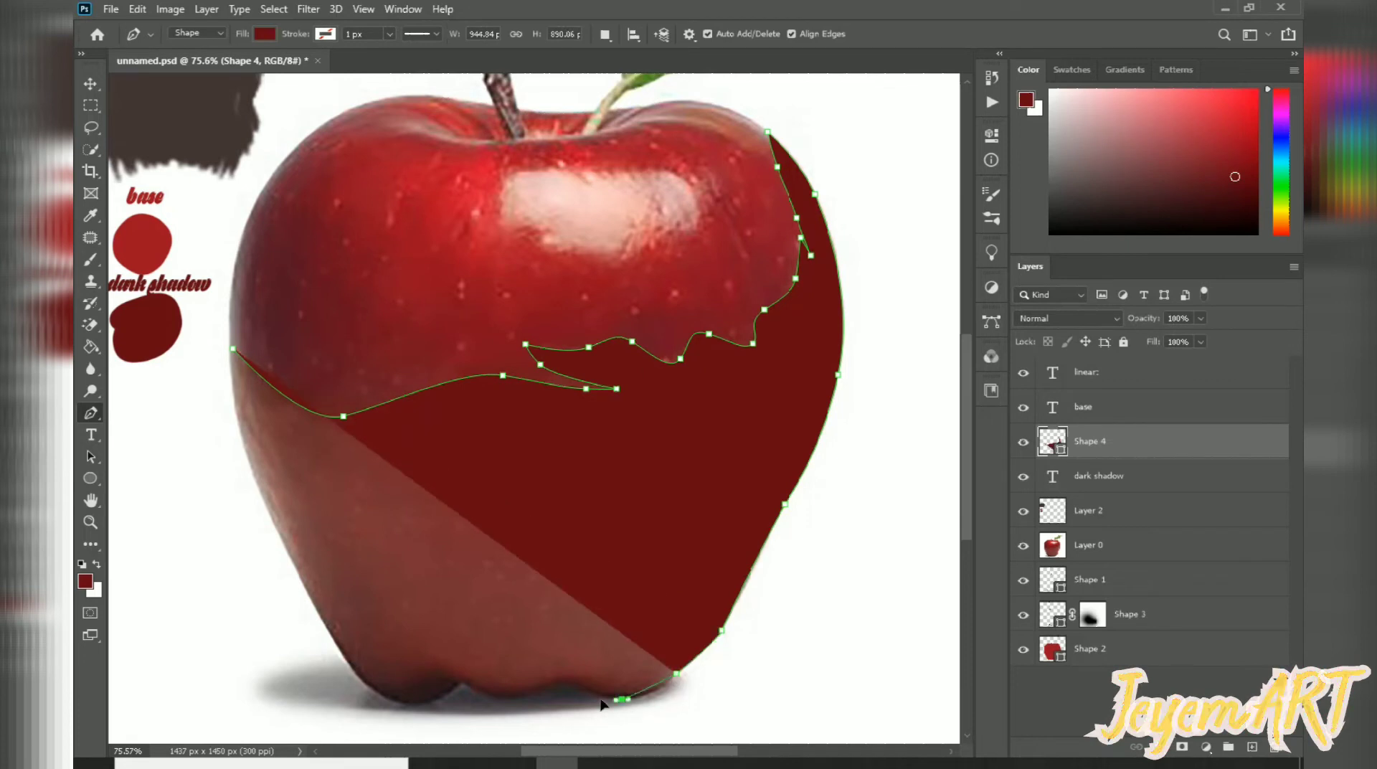
pyautogui.click(555, 688)
pyautogui.click(530, 695)
pyautogui.moveTo(480, 694); pyautogui.dragTo(465, 689)
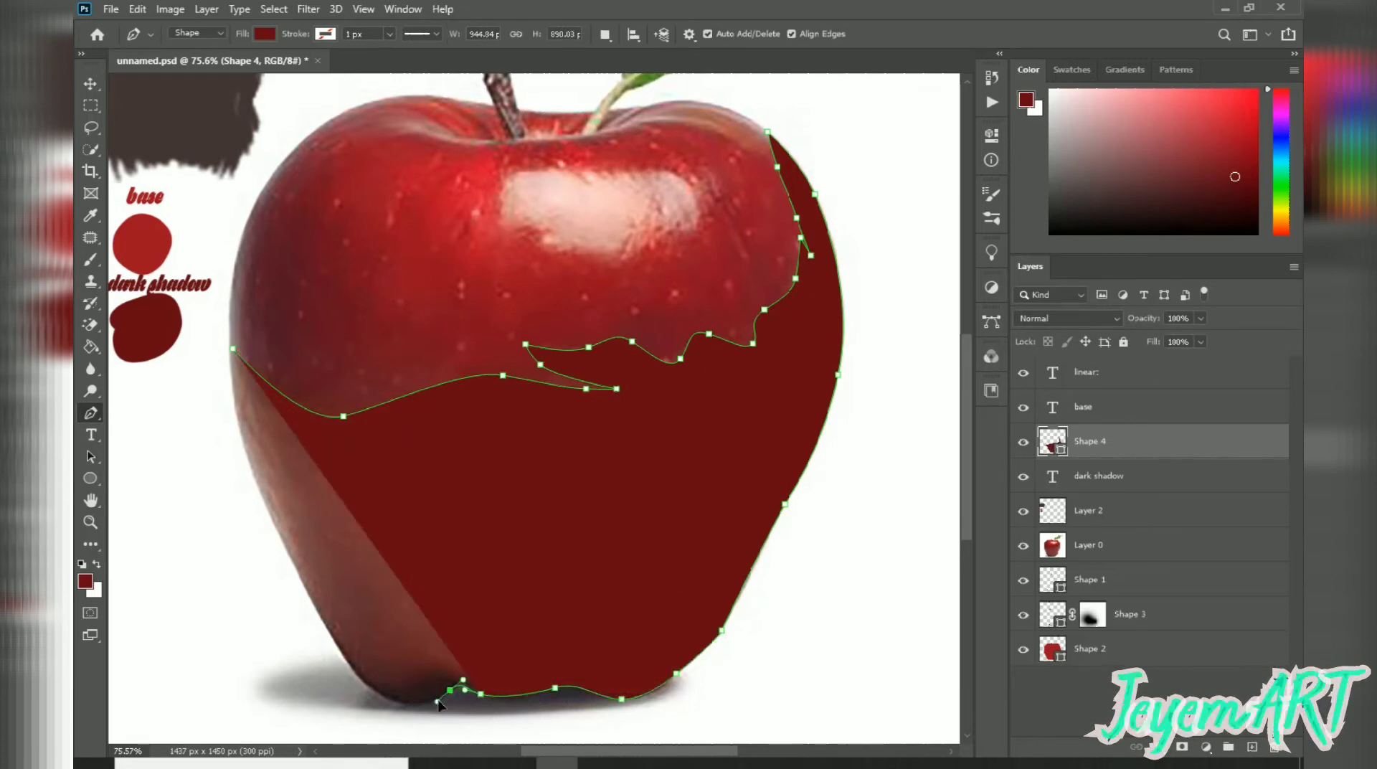
pyautogui.moveTo(362, 679); pyautogui.dragTo(281, 547)
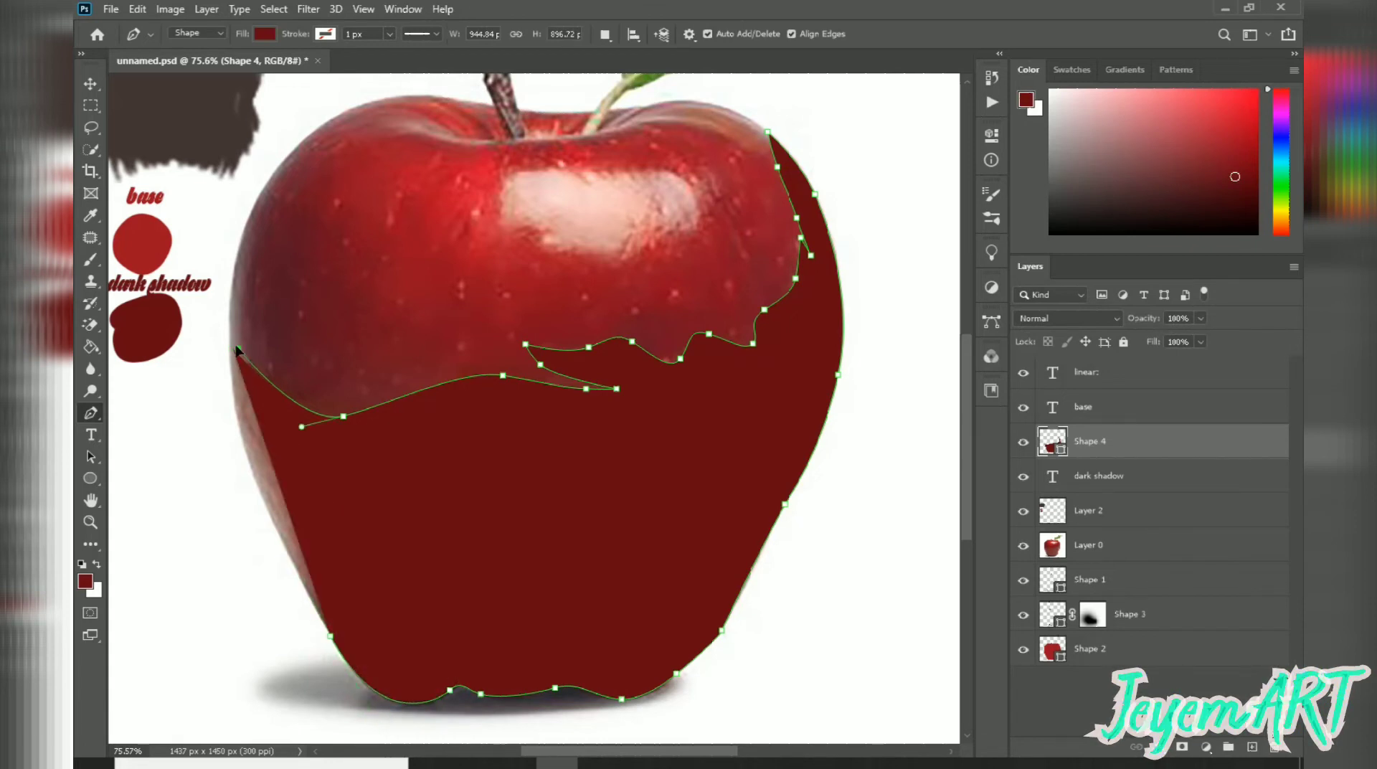
pyautogui.moveTo(231, 348); pyautogui.dragTo(231, 250)
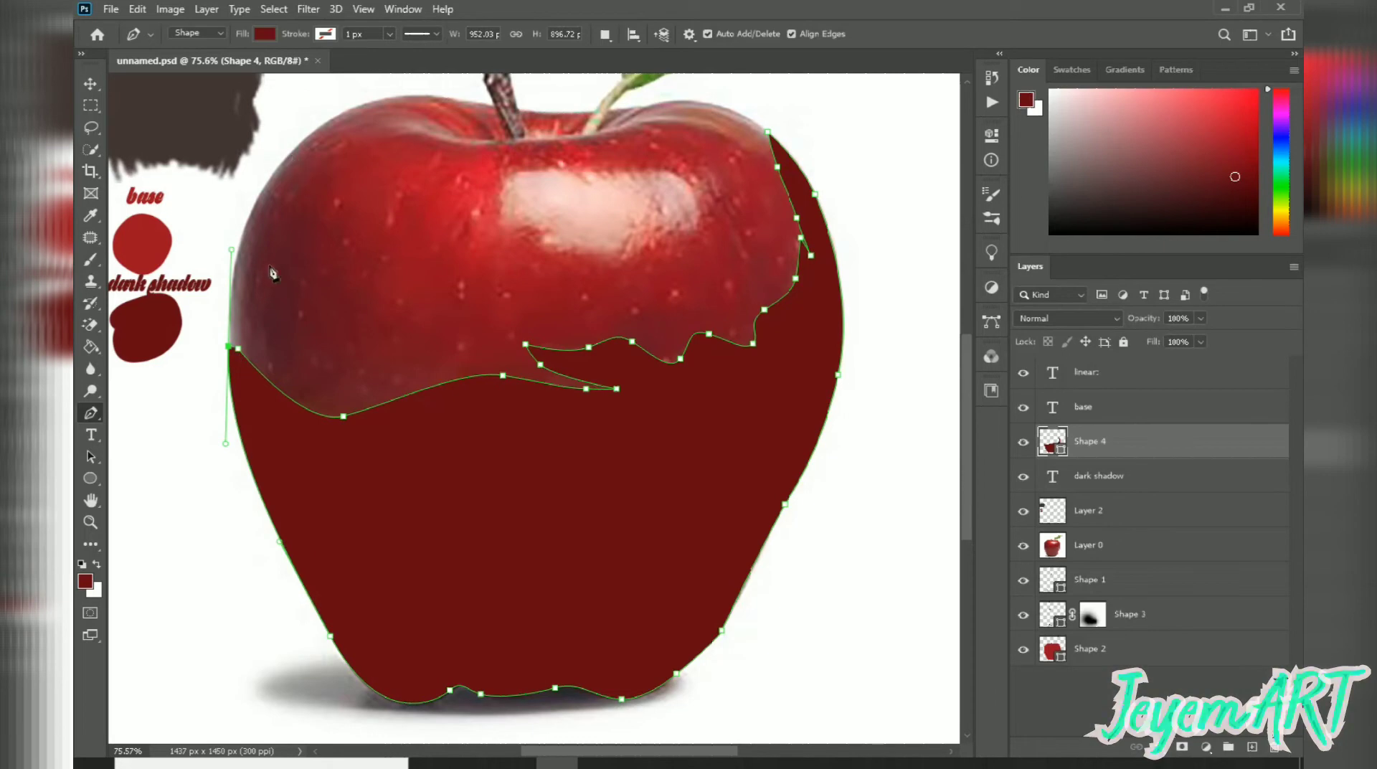
# - Move Shape 4 between Shape 3 and Shape 2 and, with the apple photo hidden, set its fill to H 353, S 76, B 51
pyautogui.moveTo(1057, 455); pyautogui.dragTo(1145, 627)
pyautogui.click(1025, 512)
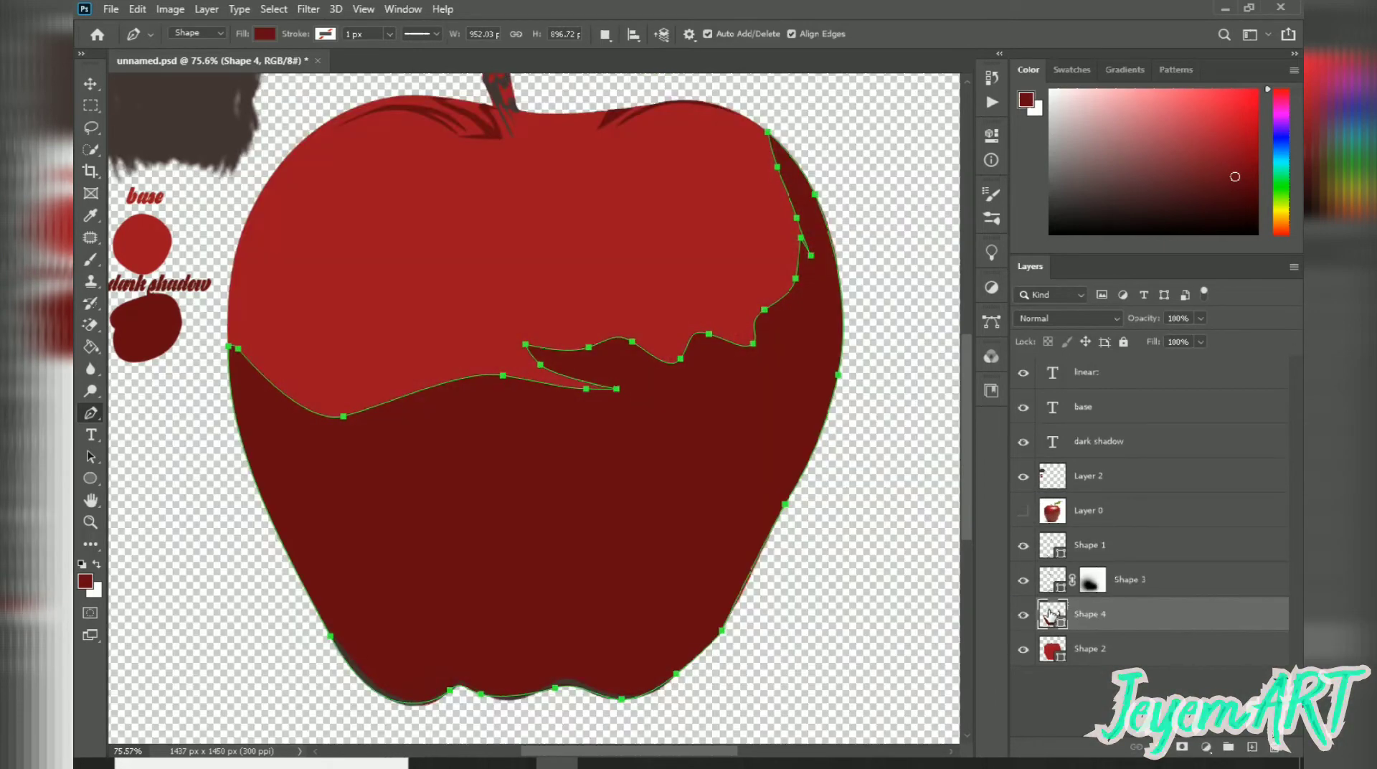
pyautogui.doubleClick(1049, 614)
pyautogui.moveTo(1037, 598); pyautogui.dragTo(1016, 570)
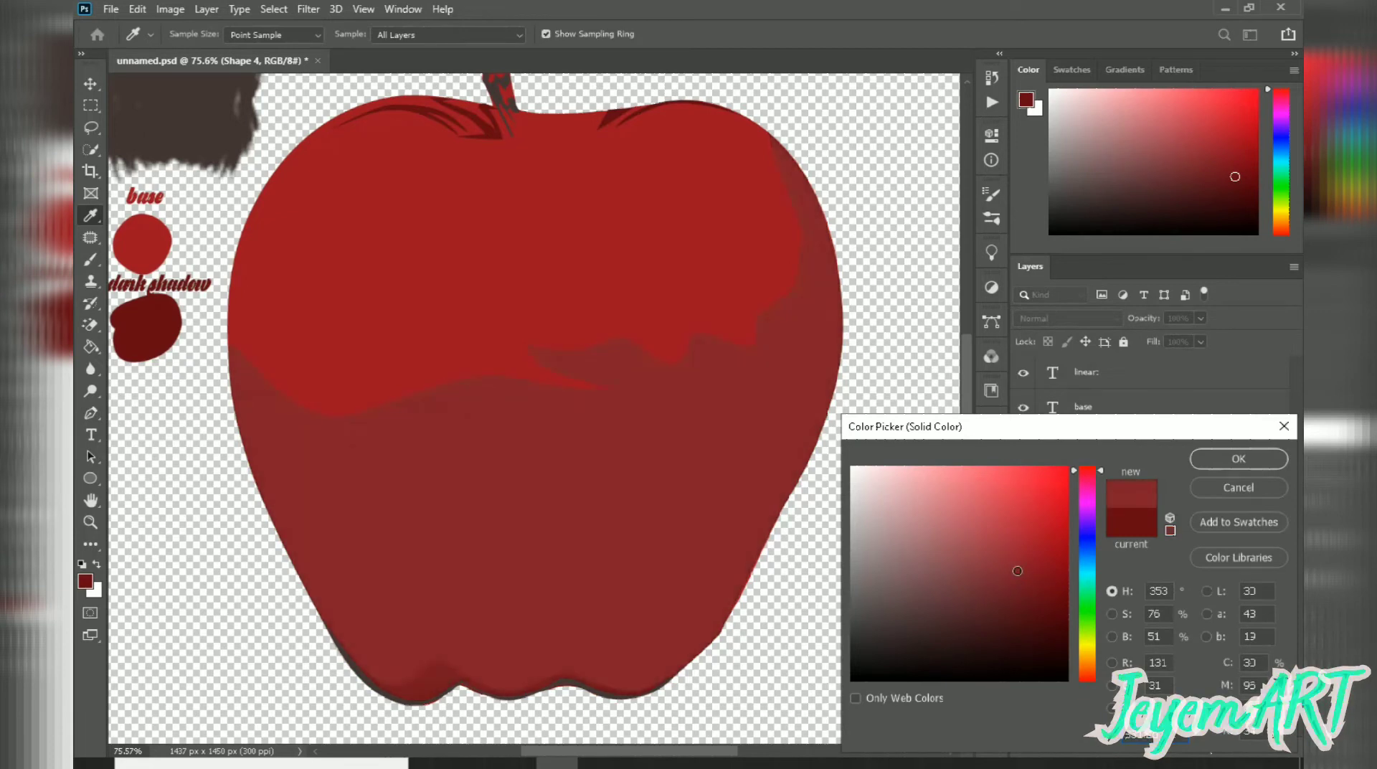
pyautogui.click(1239, 458)
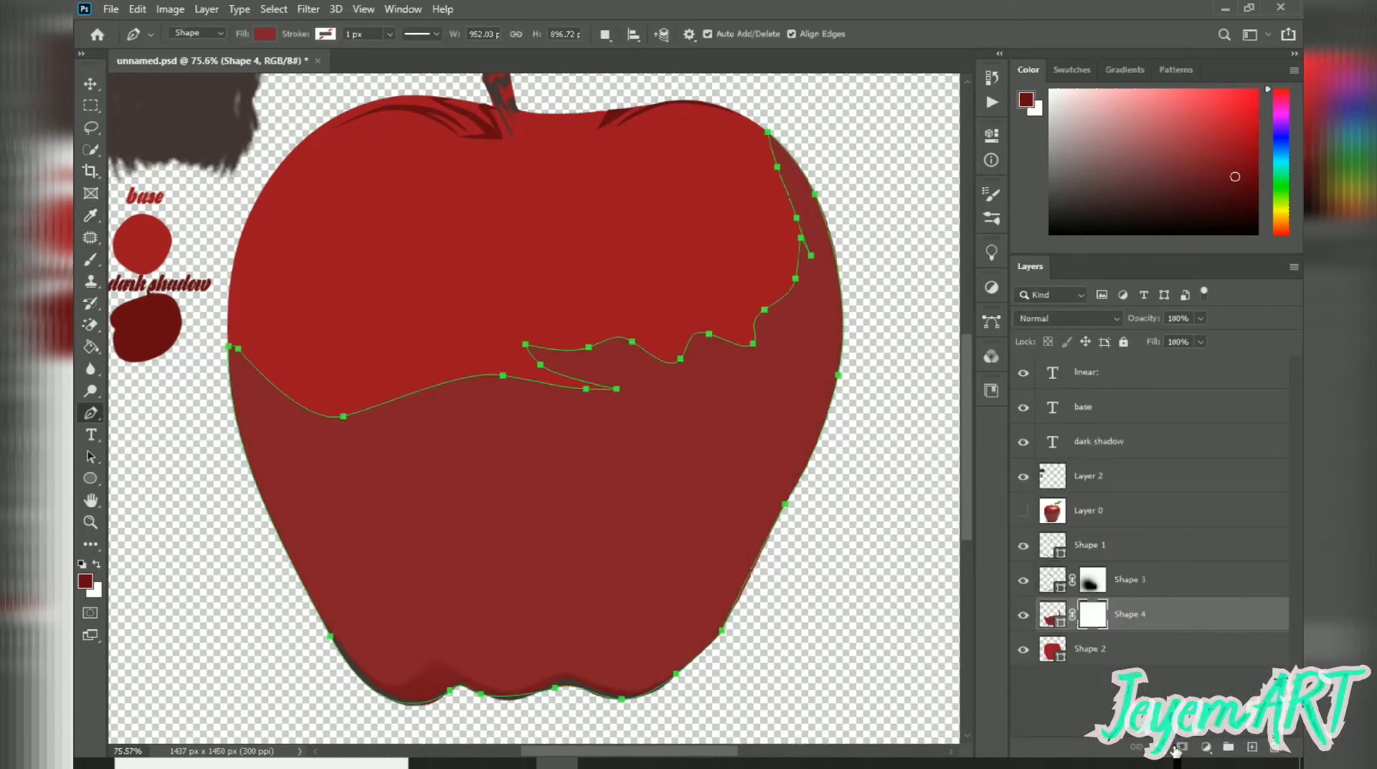
# - Soften Shape 4's upper edge on its layer mask with a black Soft Round brush at 385 px
pyautogui.press('b')
pyautogui.rightClick(424, 231)
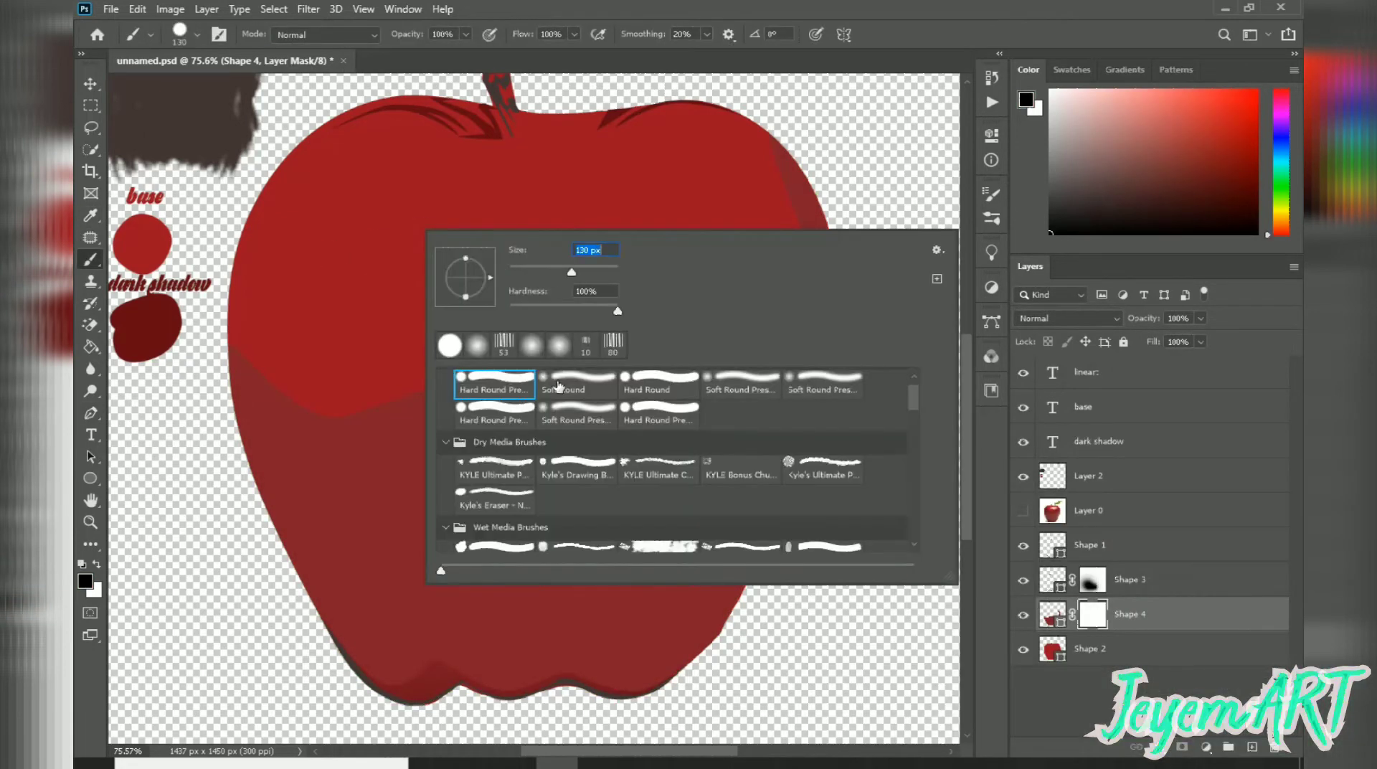
pyautogui.click(559, 386)
pyautogui.moveTo(597, 278); pyautogui.dragTo(600, 282)
pyautogui.moveTo(373, 227)
pyautogui.mouseDown()
pyautogui.moveTo(303, 317)
pyautogui.moveTo(554, 260)
pyautogui.moveTo(674, 263)
pyautogui.moveTo(750, 221)
pyautogui.moveTo(708, 158)
pyautogui.moveTo(714, 196)
pyautogui.mouseUp()
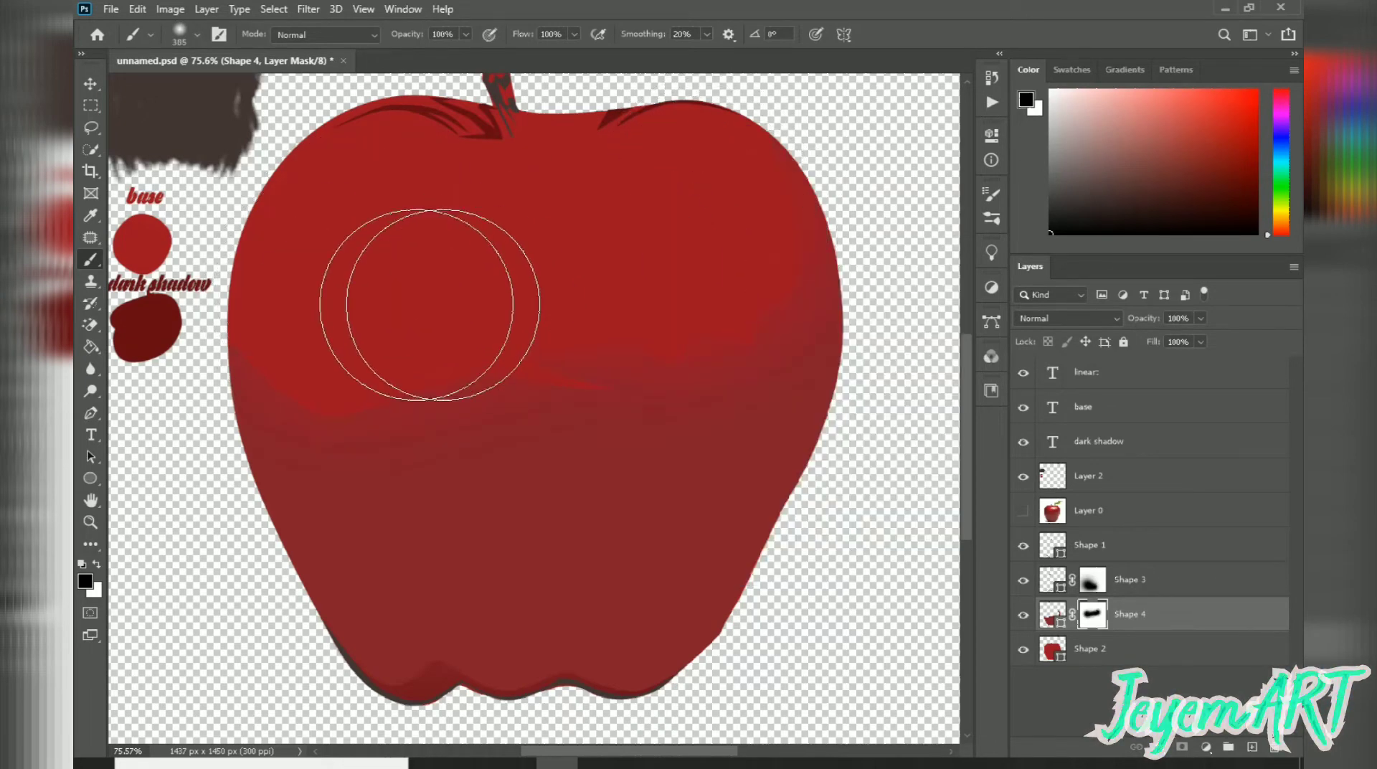
pyautogui.scroll(-3, 645, 241)
pyautogui.scroll(2, 562, 454)
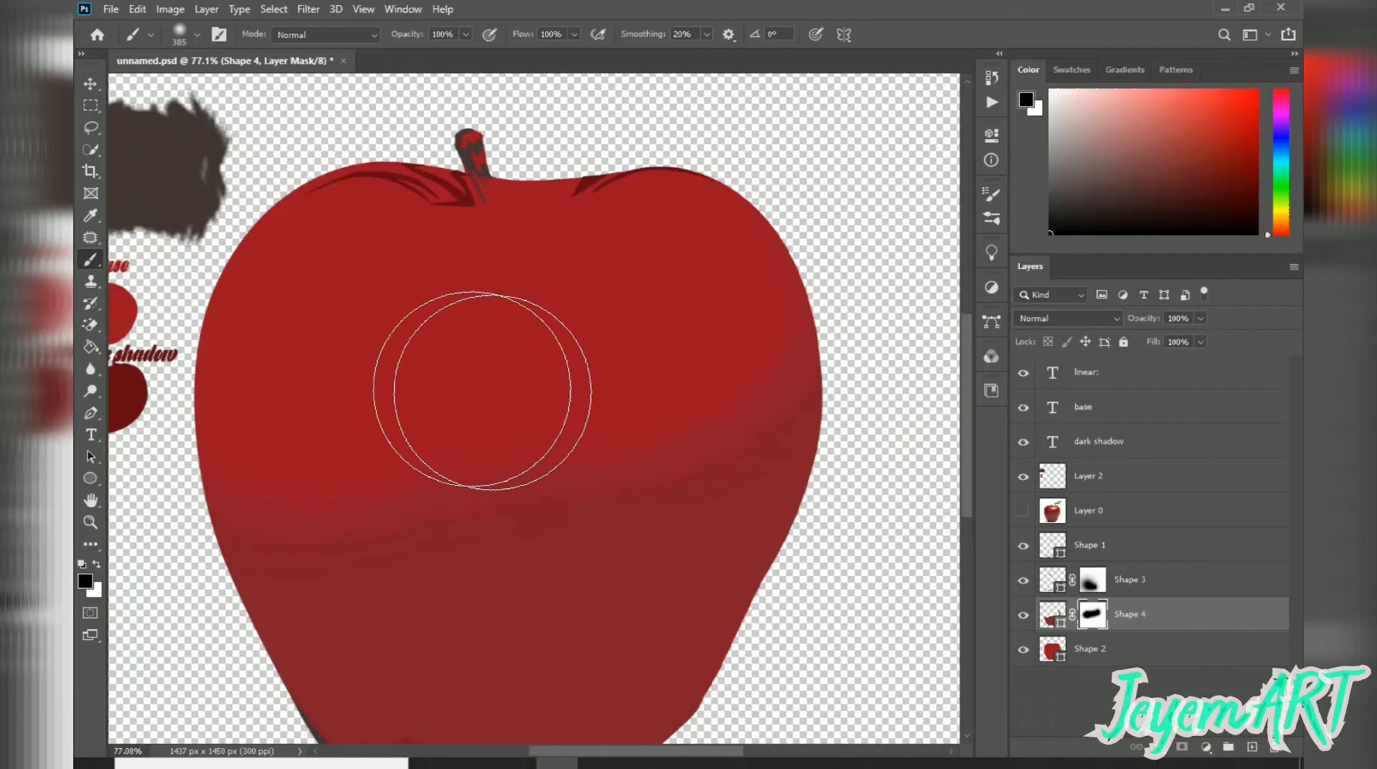
# - Try a darker red fill for Shape 4 and check it against the whole apple
pyautogui.doubleClick(1041, 616)
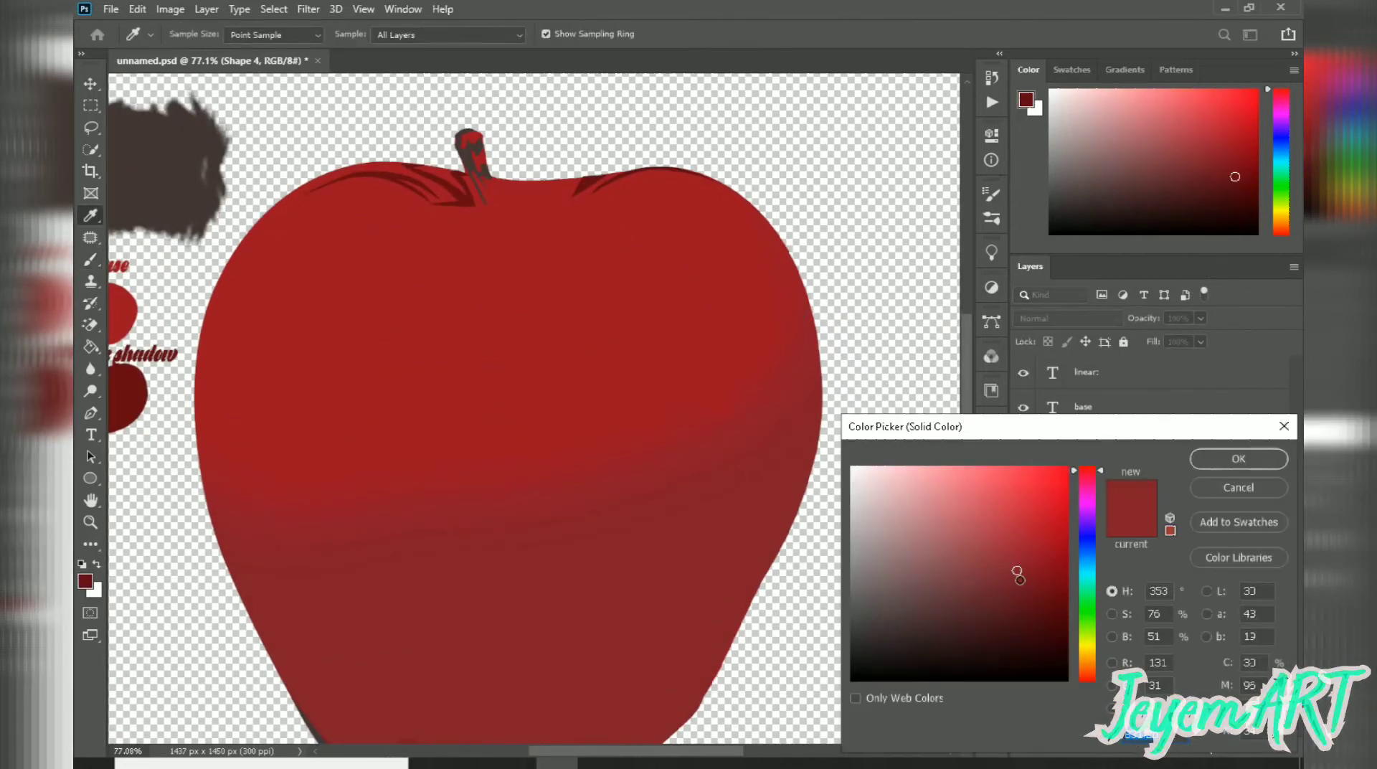
pyautogui.click(1022, 584)
pyautogui.click(1224, 458)
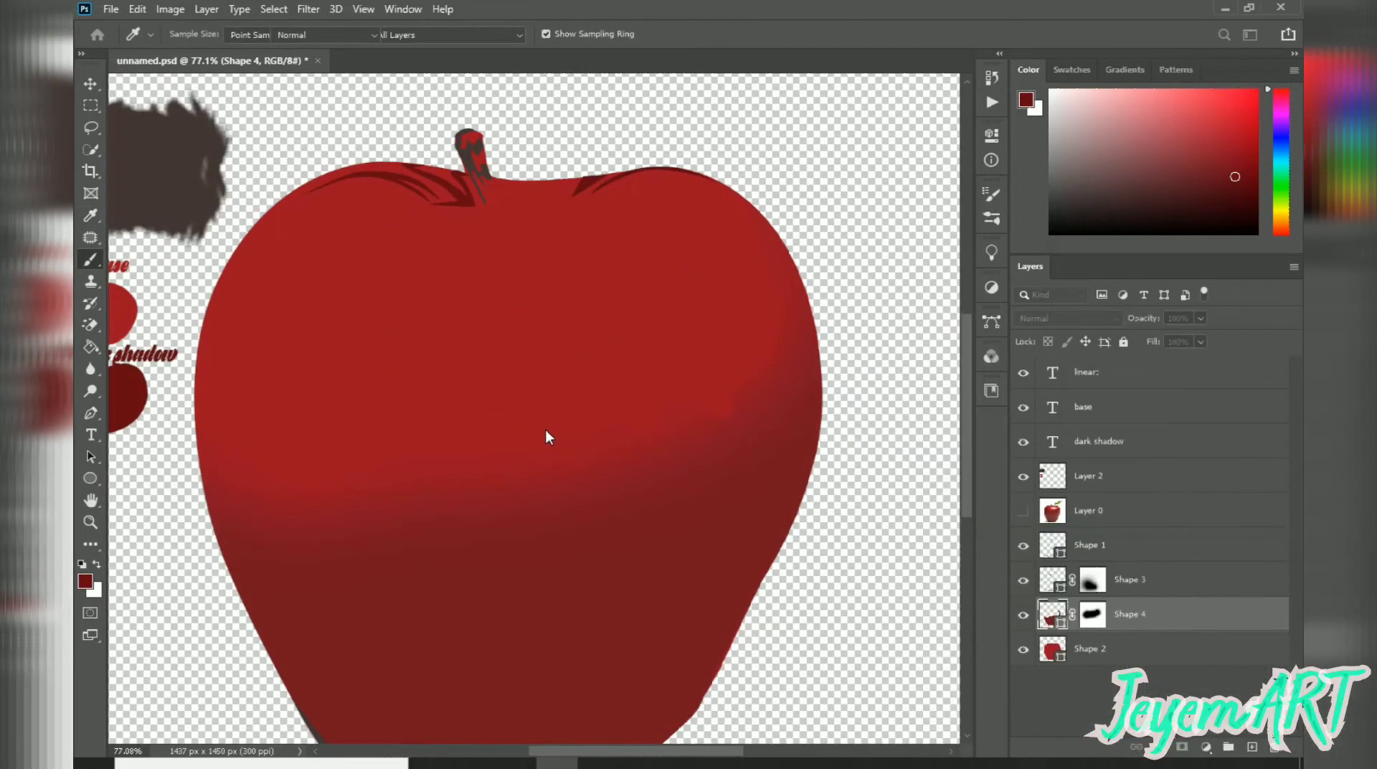
pyautogui.scroll(1, 552, 424)
pyautogui.scroll(-3, 605, 434)
pyautogui.scroll(2, 574, 430)
# - Show the apple photo, sample its lower area as Shape 4's fill (H 357, S 60, B 49), and hide the photo again
pyautogui.click(1024, 511)
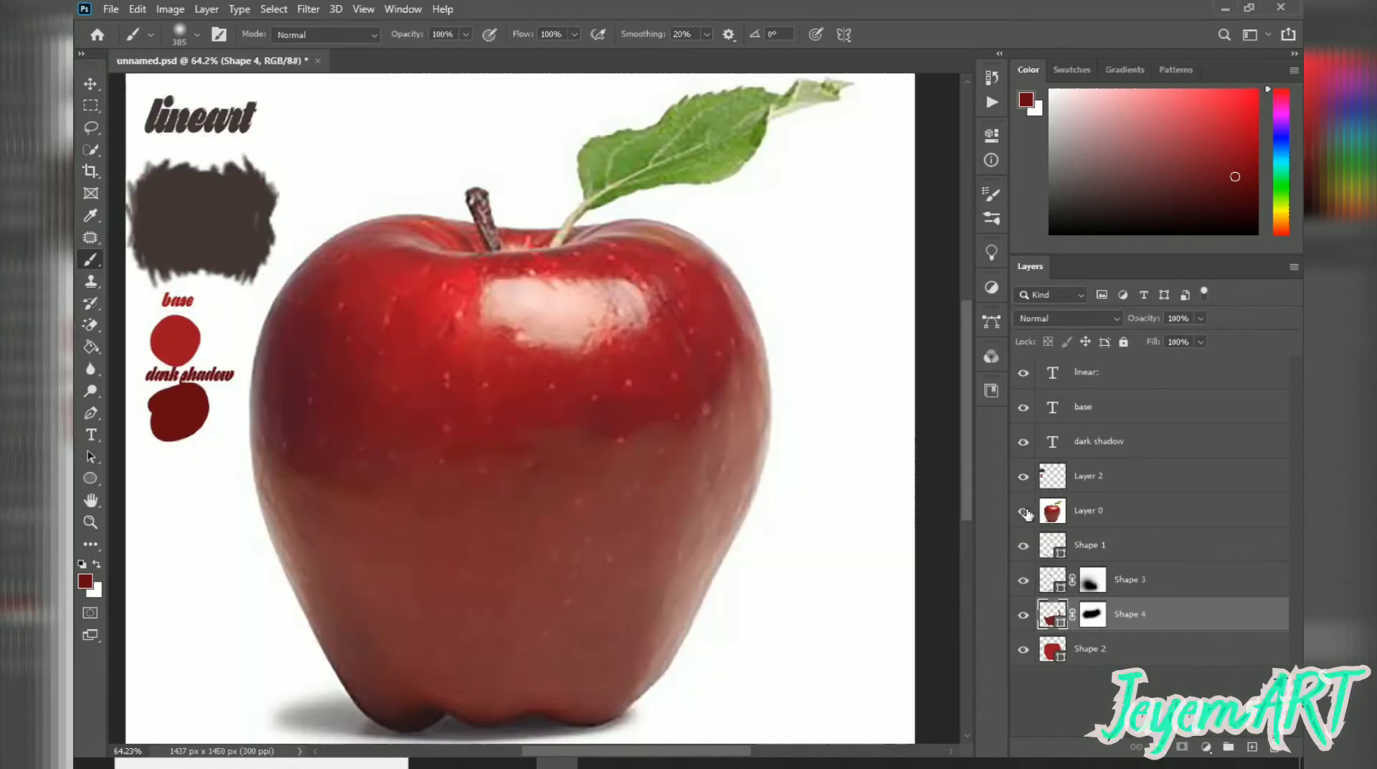
pyautogui.click(1023, 511)
pyautogui.click(1023, 511)
pyautogui.doubleClick(1052, 615)
pyautogui.click(737, 460)
pyautogui.click(675, 456)
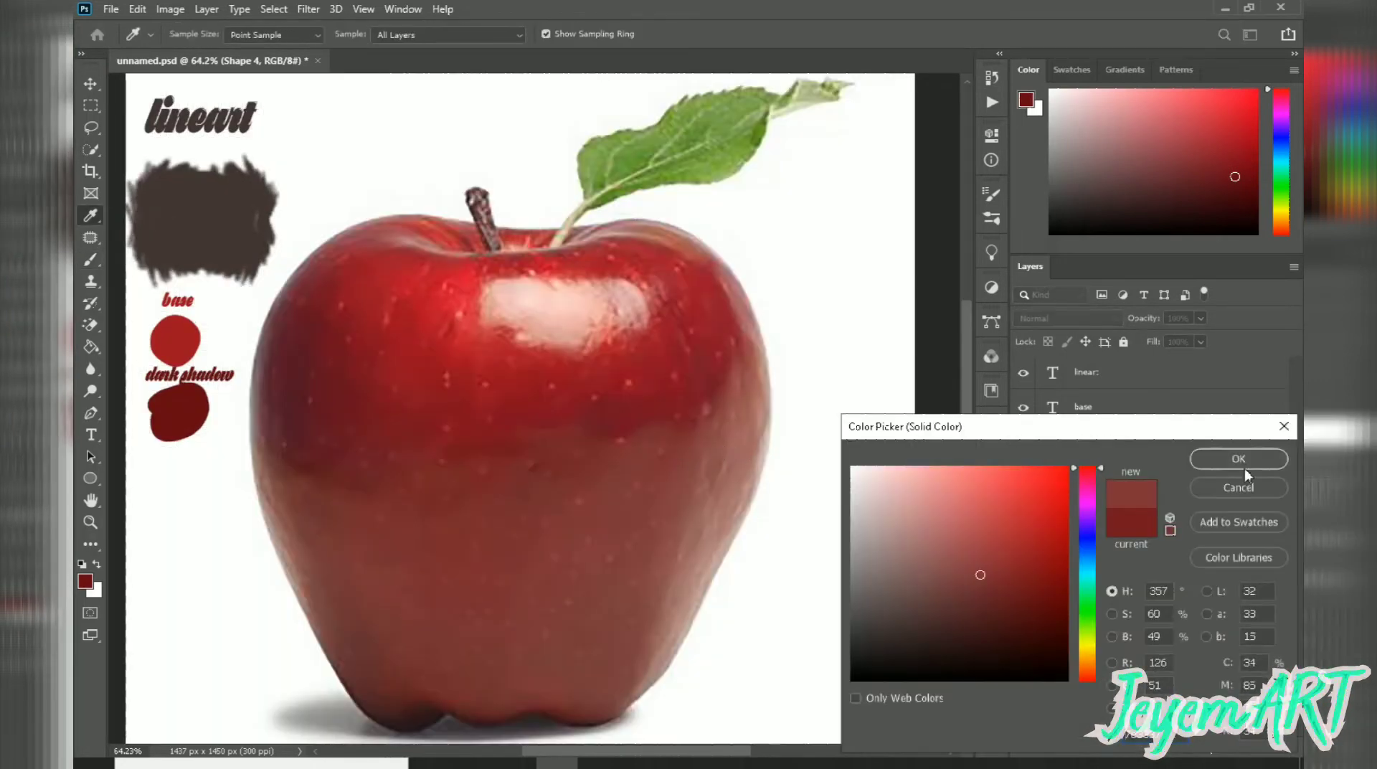
pyautogui.click(1245, 466)
pyautogui.click(1023, 511)
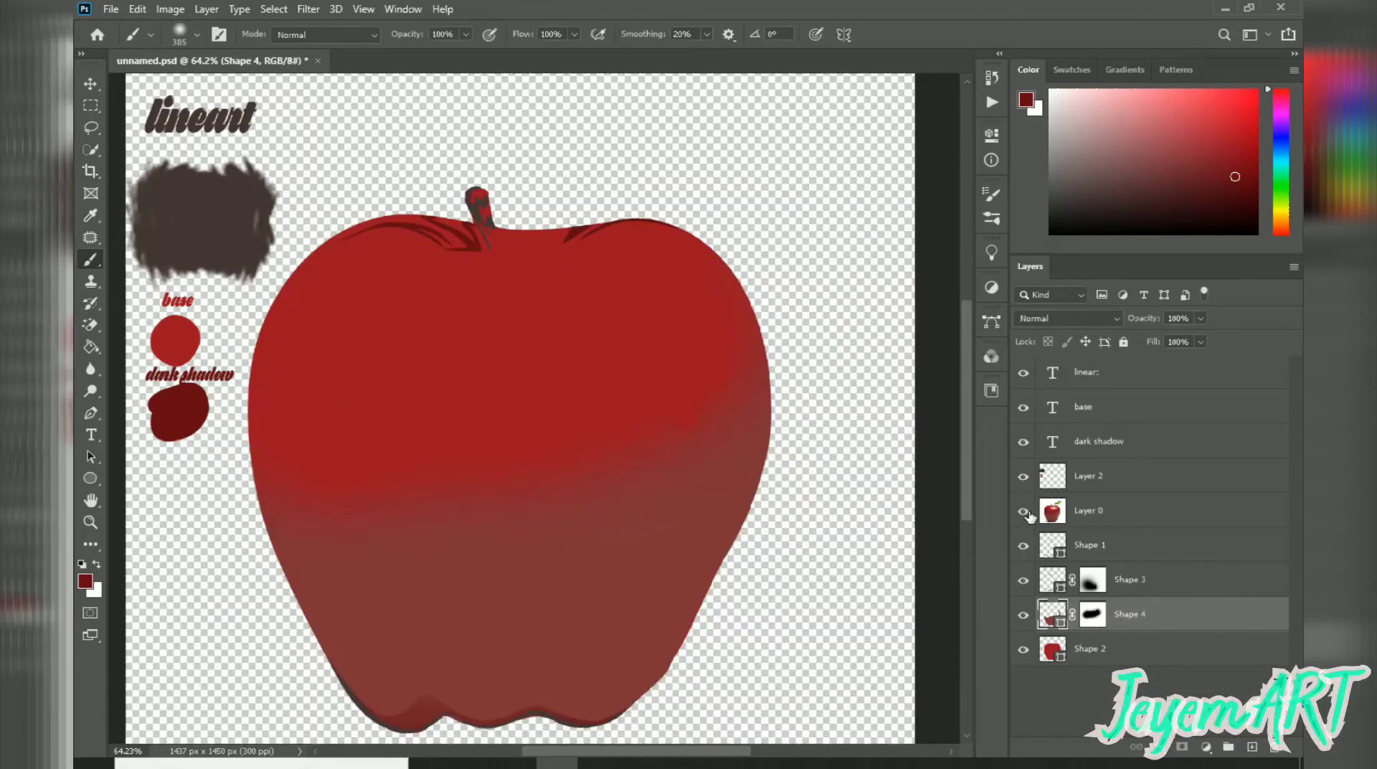
# - With the photo visible, start a Pen shape tracing the shadow's inner boundary from the right shoulder below the glare to the left shoulder
pyautogui.click(1023, 511)
pyautogui.press('p')
pyautogui.scroll(2, 401, 301)
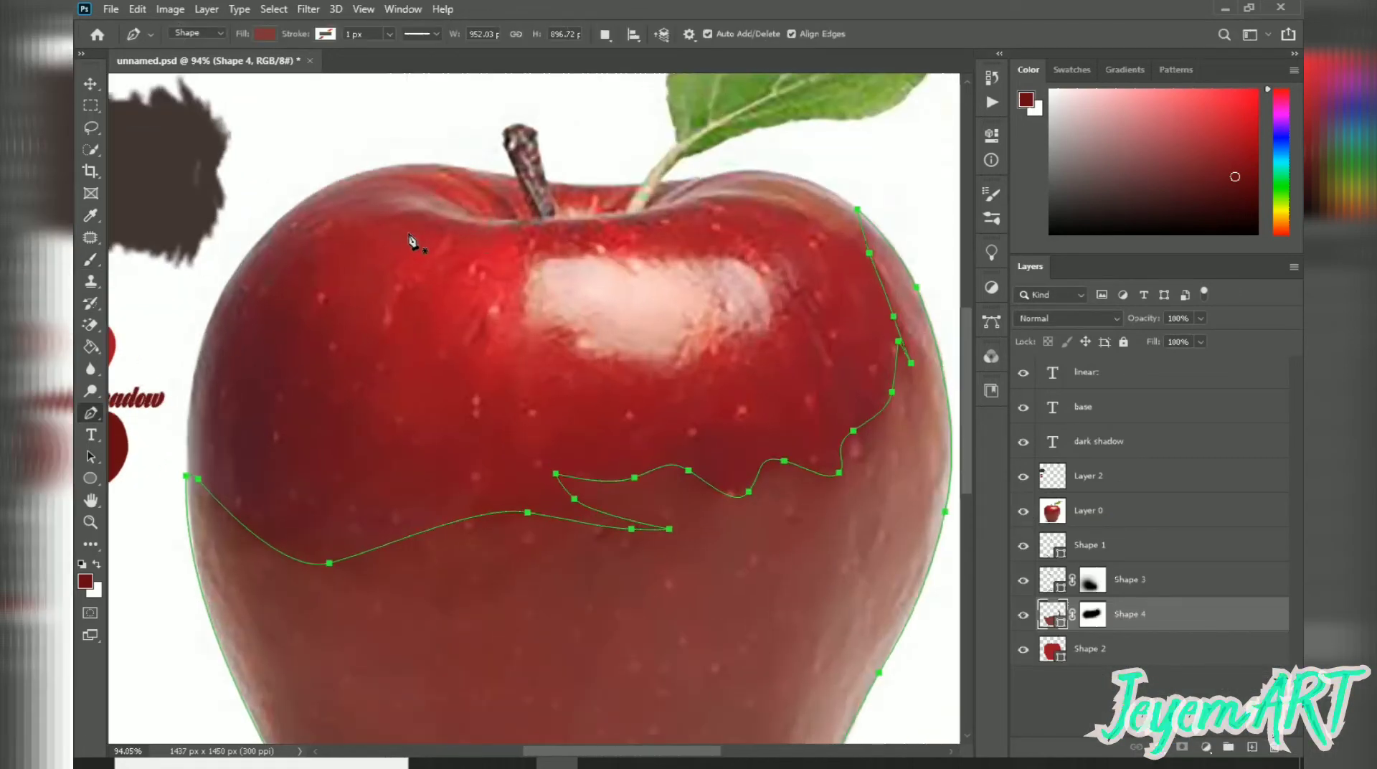
pyautogui.click(738, 208)
pyautogui.moveTo(803, 227); pyautogui.dragTo(830, 249)
pyautogui.moveTo(854, 297); pyautogui.dragTo(854, 332)
pyautogui.moveTo(784, 395); pyautogui.dragTo(757, 398)
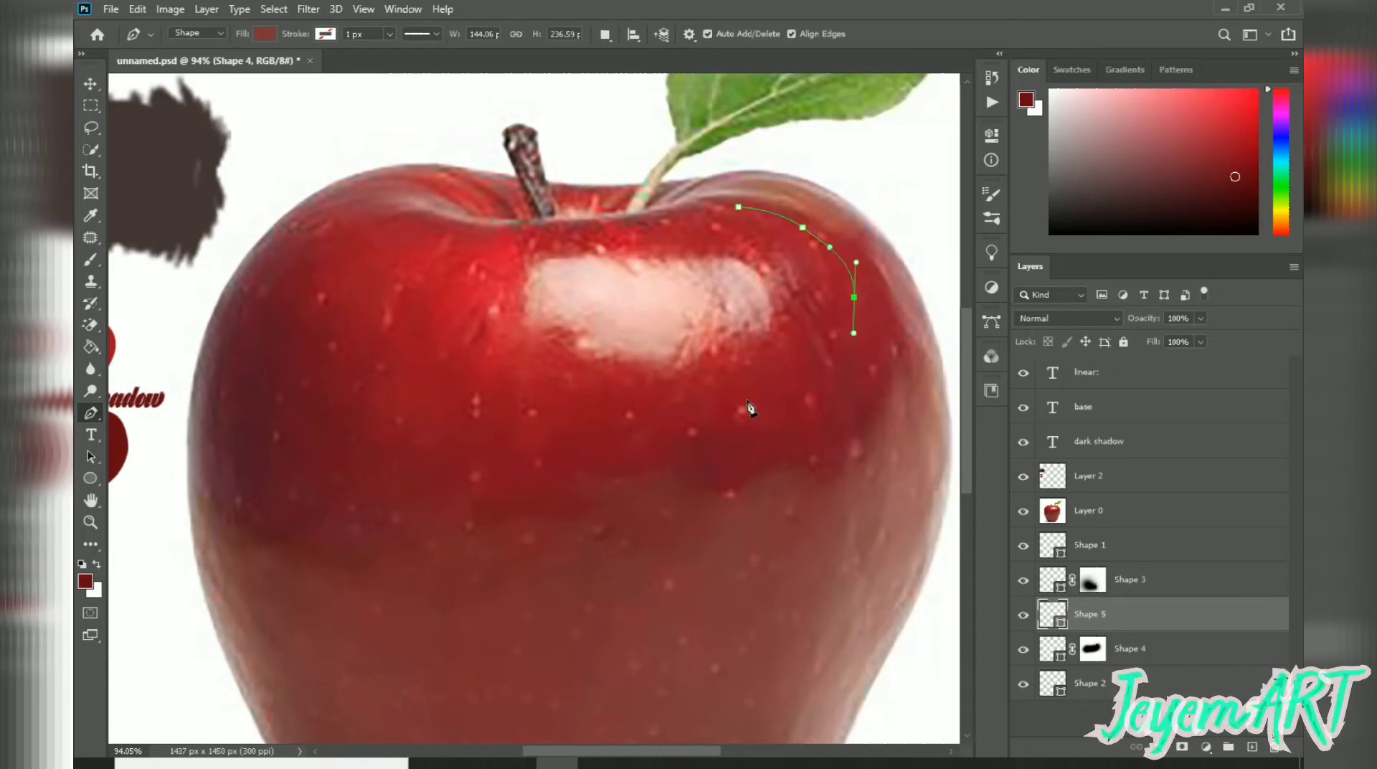
pyautogui.moveTo(669, 424); pyautogui.dragTo(612, 445)
pyautogui.click(498, 458)
pyautogui.click(366, 449)
pyautogui.click(331, 271)
pyautogui.click(342, 243)
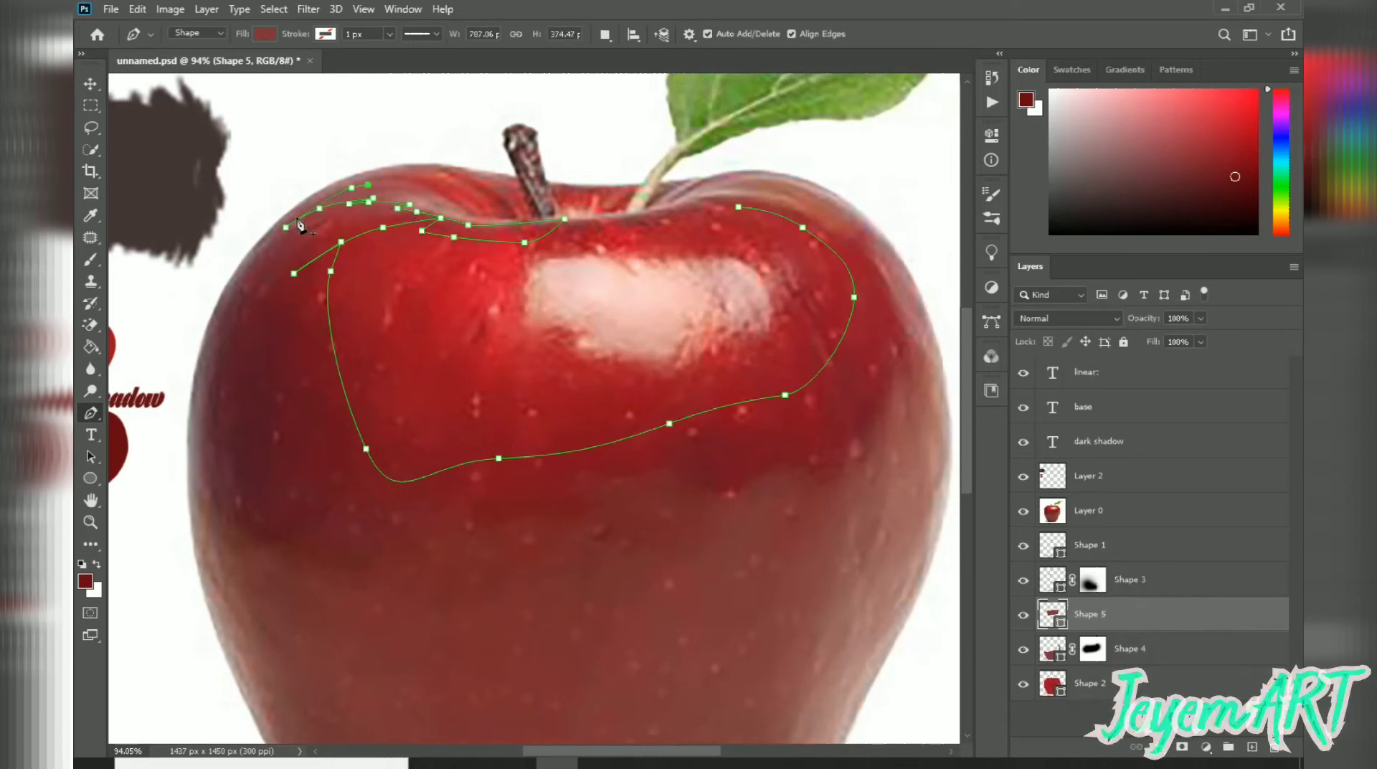
# - Trace the shadow's outer boundary down the left side, across below the red area and over the right shoulder, then hide the photo
pyautogui.moveTo(207, 491); pyautogui.dragTo(233, 566)
pyautogui.moveTo(356, 561); pyautogui.dragTo(413, 546)
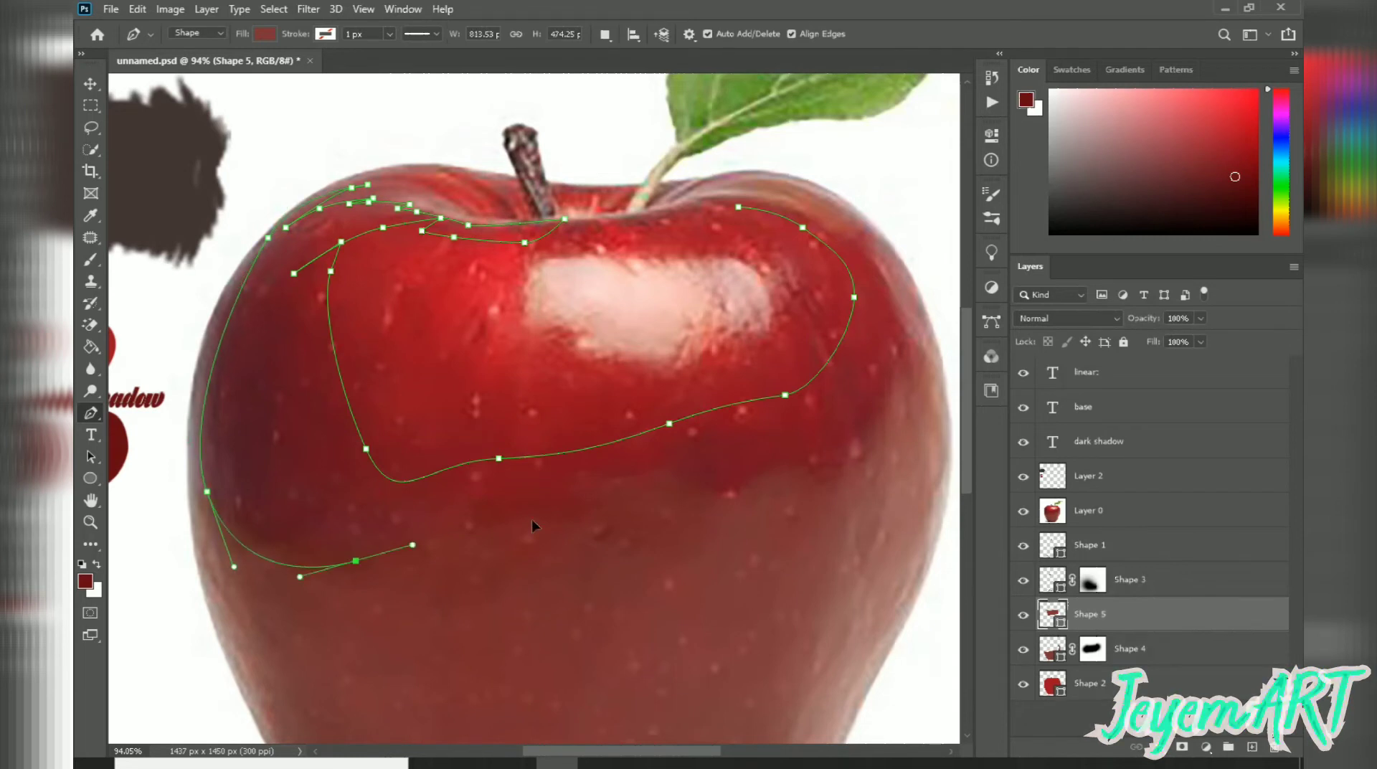
pyautogui.moveTo(504, 517); pyautogui.dragTo(561, 526)
pyautogui.moveTo(742, 543); pyautogui.dragTo(780, 525)
pyautogui.moveTo(889, 433); pyautogui.dragTo(903, 392)
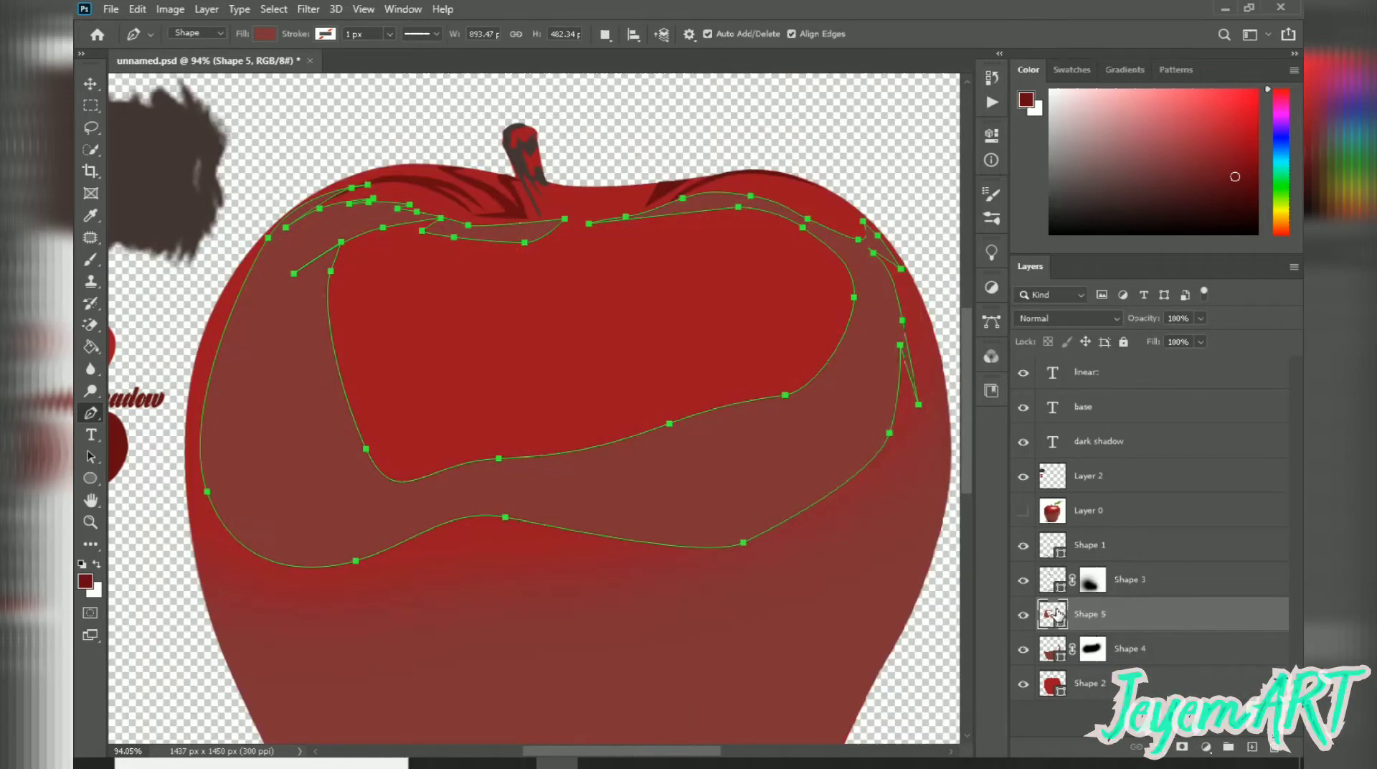
pyautogui.click(1023, 511)
# - Try a fill of H 357, S 73, B 53 for Shape 5, comparing it with the apple photo
pyautogui.doubleClick(1052, 614)
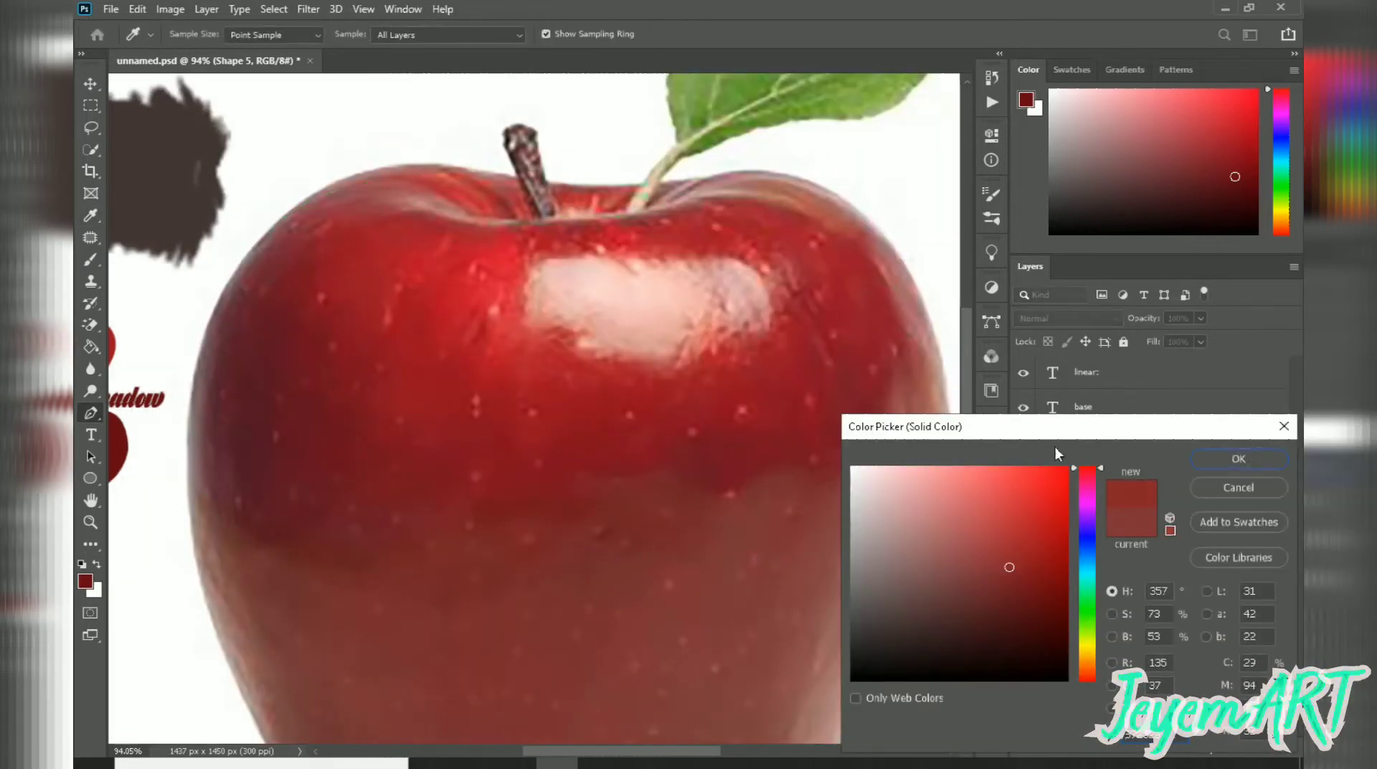
pyautogui.click(1238, 458)
pyautogui.click(1023, 510)
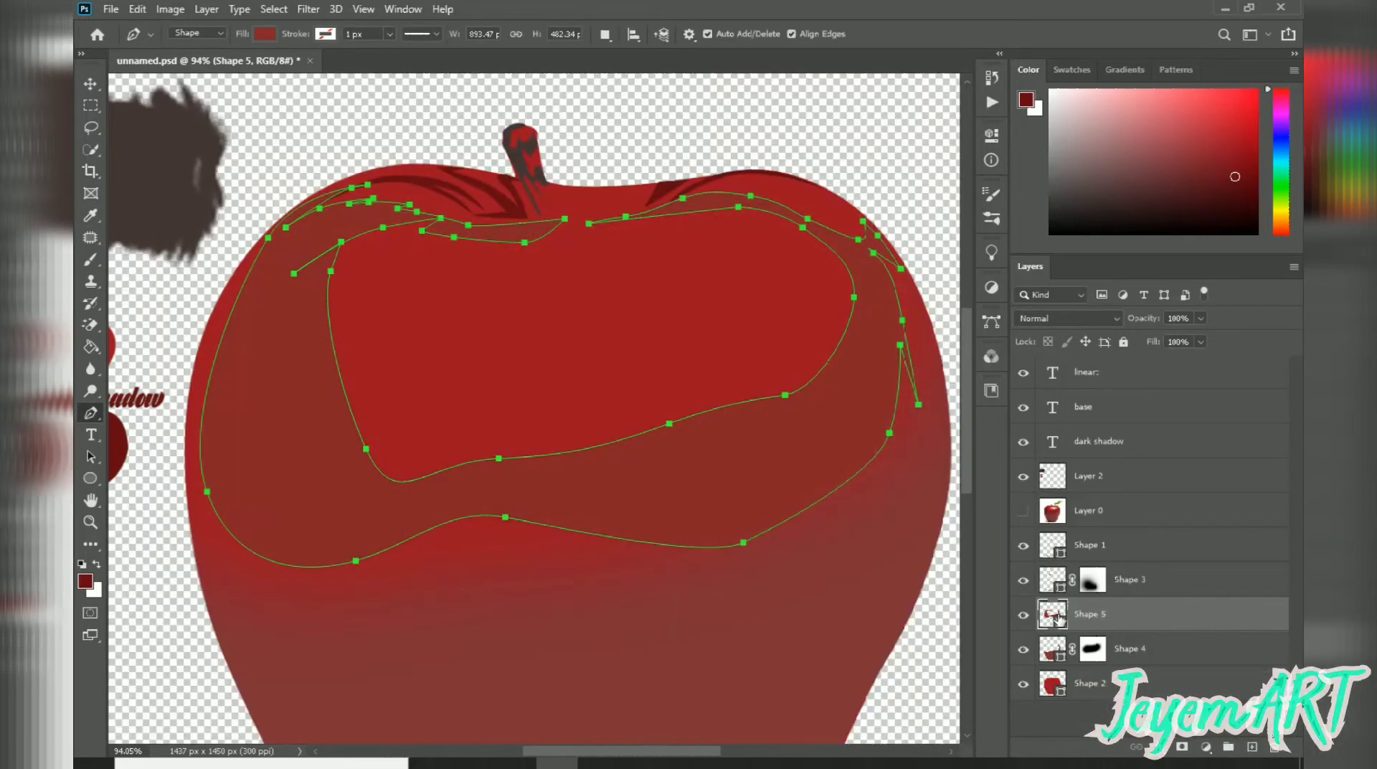
# - Set Shape 5's fill to a saturated dark red of H 353, S 87, B 56
pyautogui.doubleClick(1057, 616)
pyautogui.click(1060, 615)
pyautogui.click(810, 351)
pyautogui.click(1031, 589)
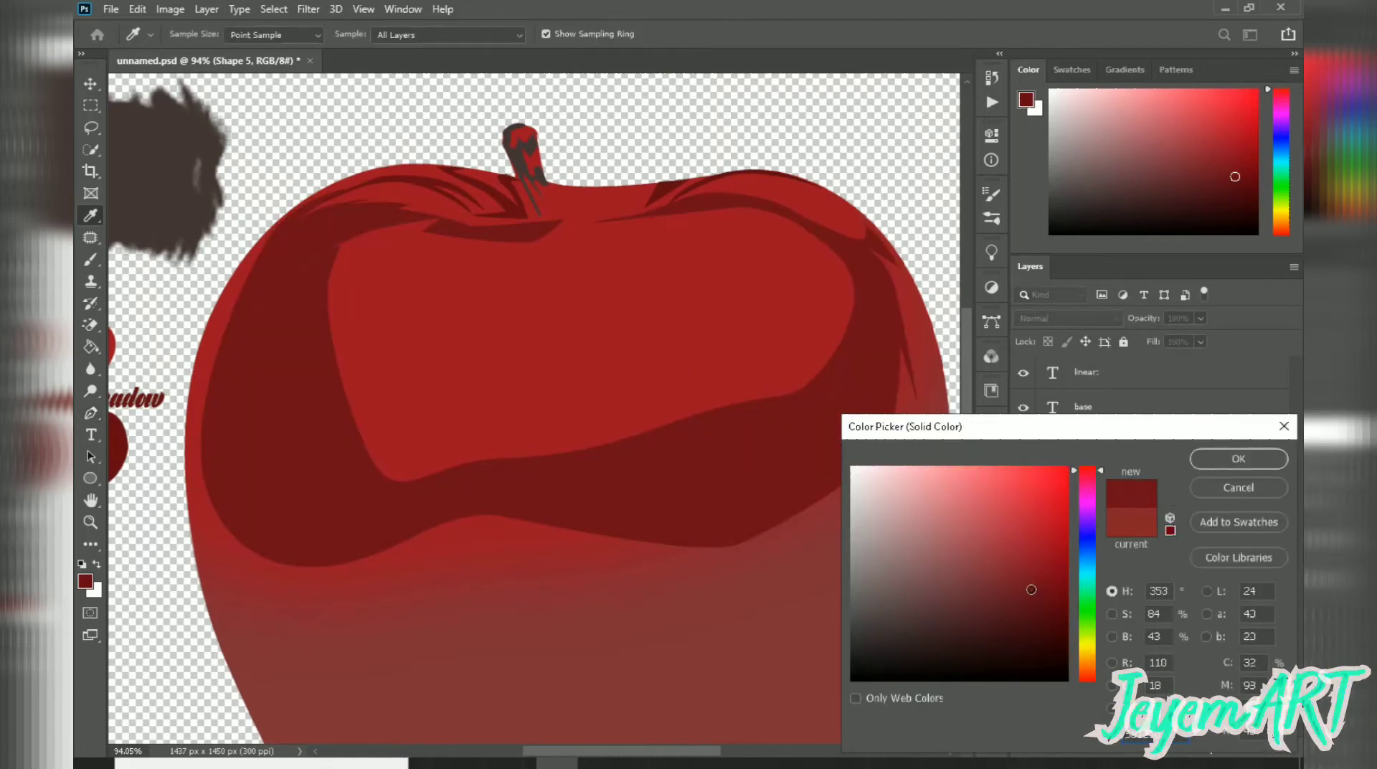
pyautogui.moveTo(997, 589); pyautogui.dragTo(1015, 560)
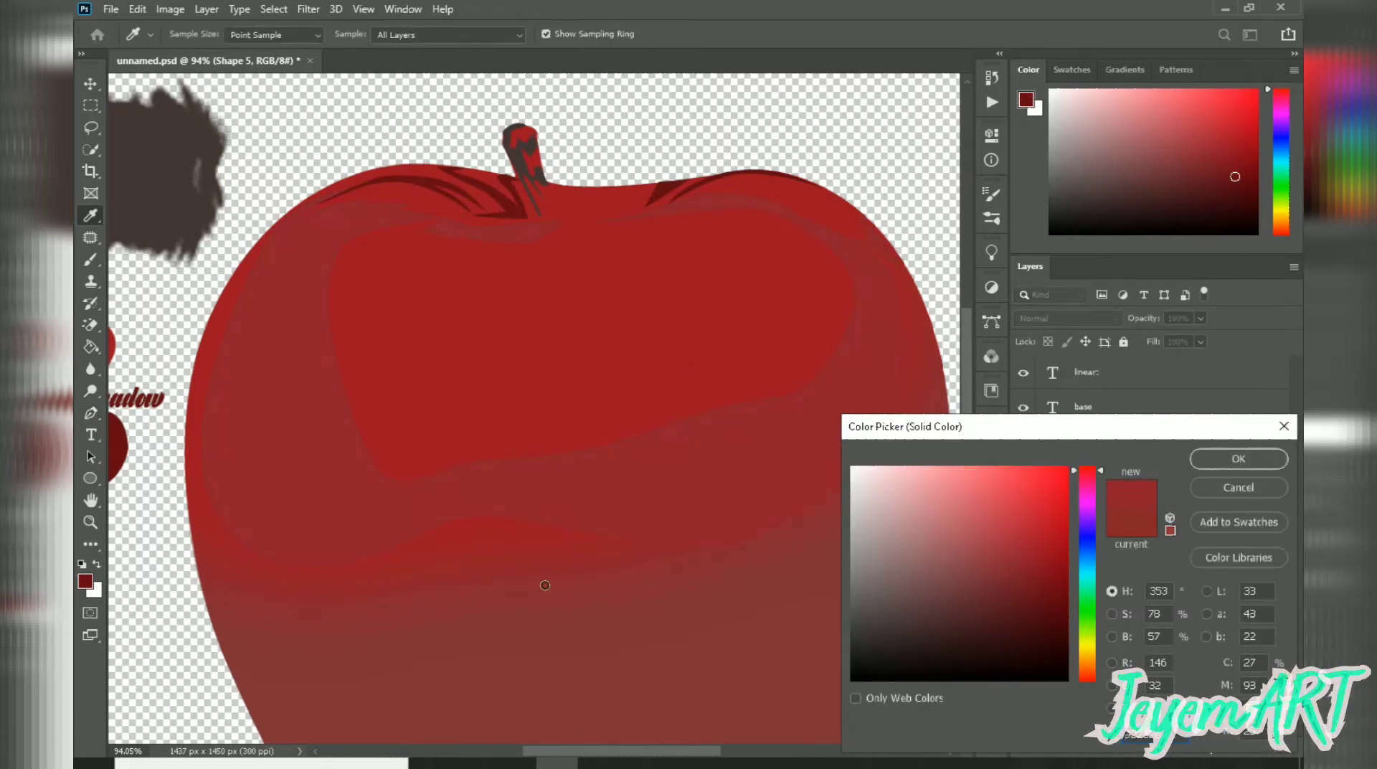
pyautogui.click(1036, 542)
pyautogui.click(1041, 561)
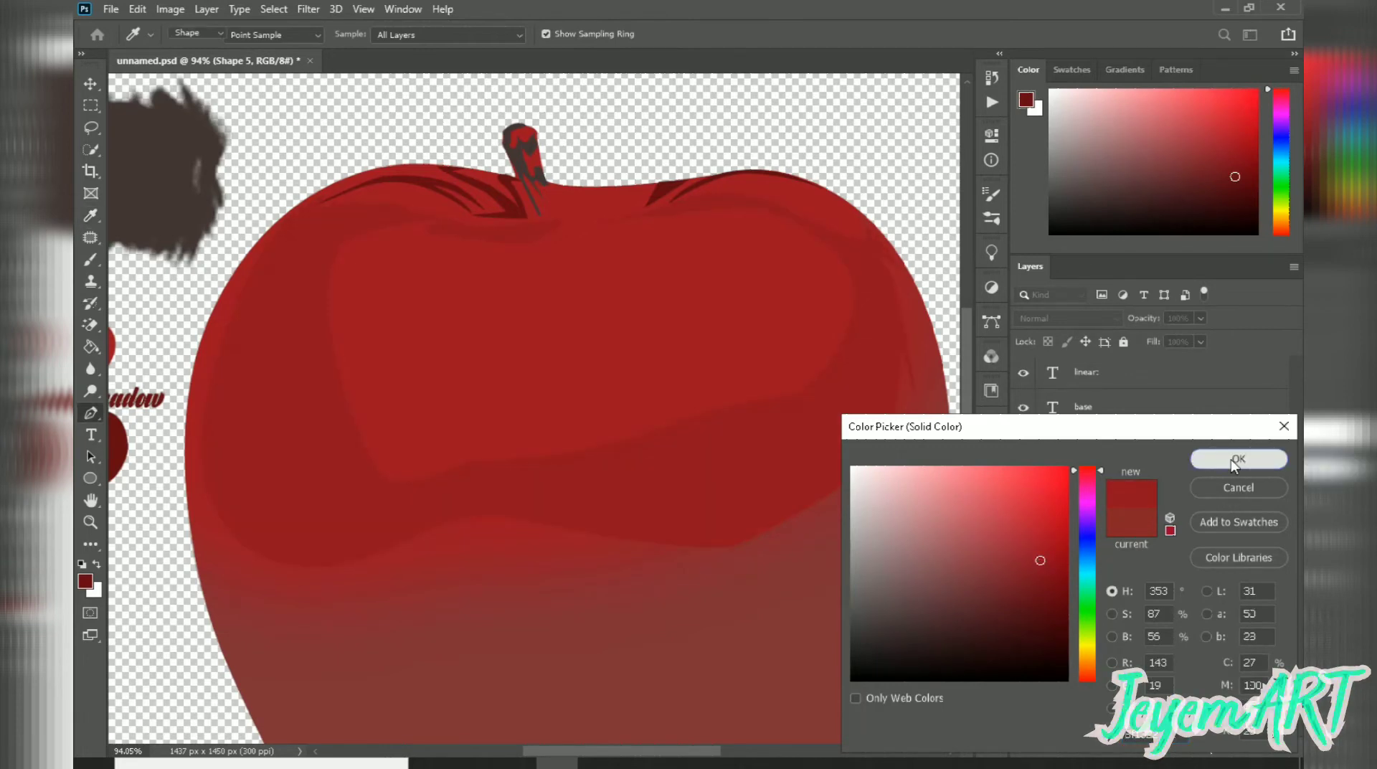
pyautogui.click(1230, 459)
# - Add a layer mask to Shape 5 and fade its edges with the soft black brush
pyautogui.click(1092, 613)
pyautogui.press('b')
pyautogui.moveTo(474, 314)
pyautogui.mouseDown()
pyautogui.moveTo(547, 363)
pyautogui.moveTo(713, 308)
pyautogui.moveTo(892, 369)
pyautogui.mouseUp()
pyautogui.moveTo(343, 618); pyautogui.dragTo(240, 323)
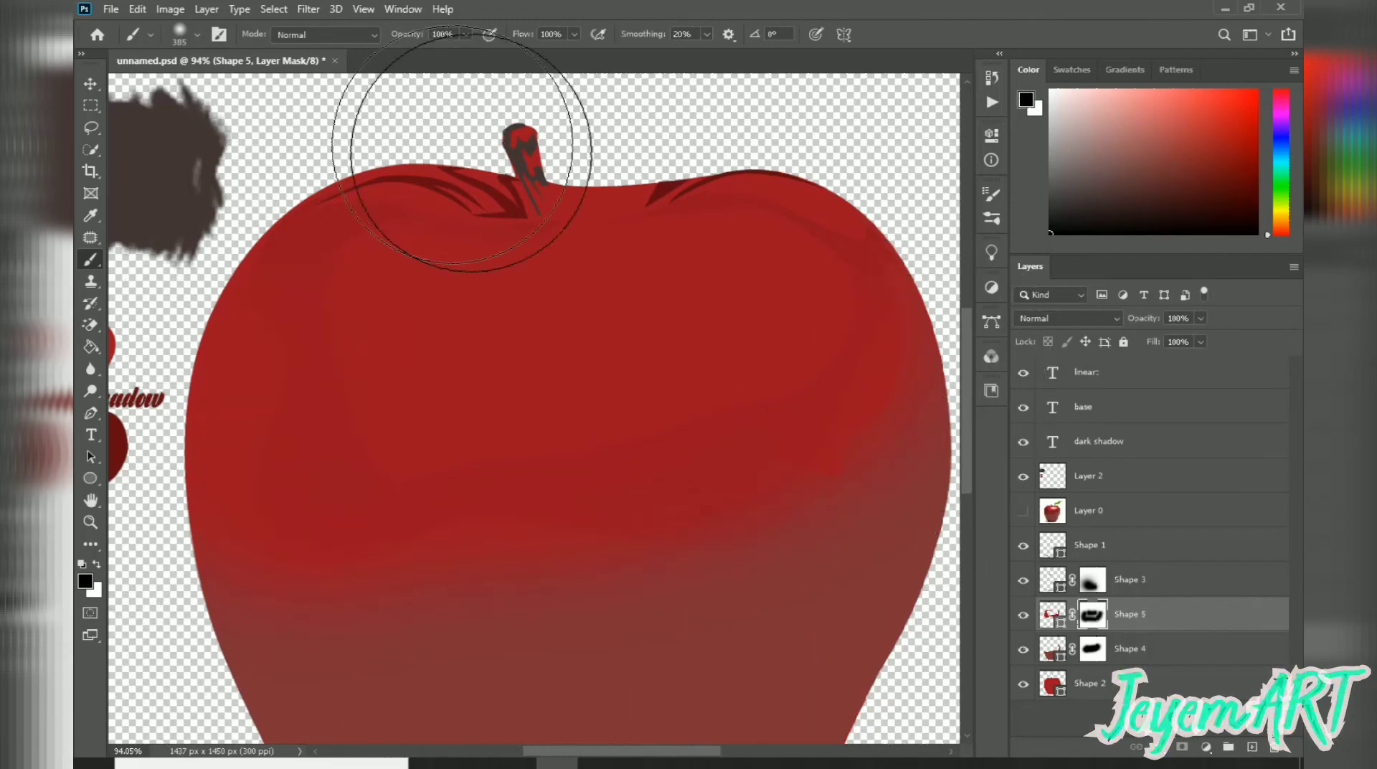
pyautogui.scroll(-4, 654, 273)
# - Select the lower shadow layer, Shape 4, and reduce its opacity to 55%
pyautogui.press('v')
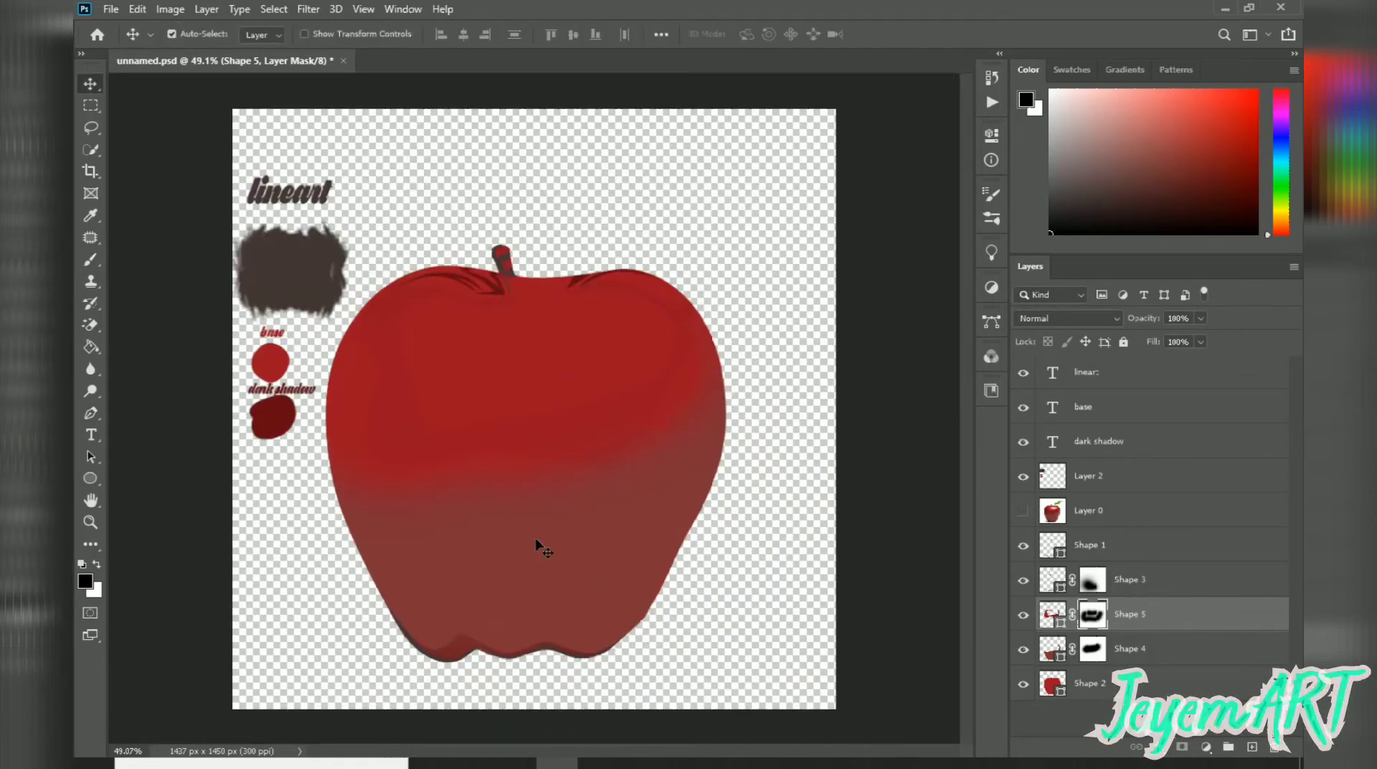
pyautogui.click(538, 547)
pyautogui.scroll(1, 707, 409)
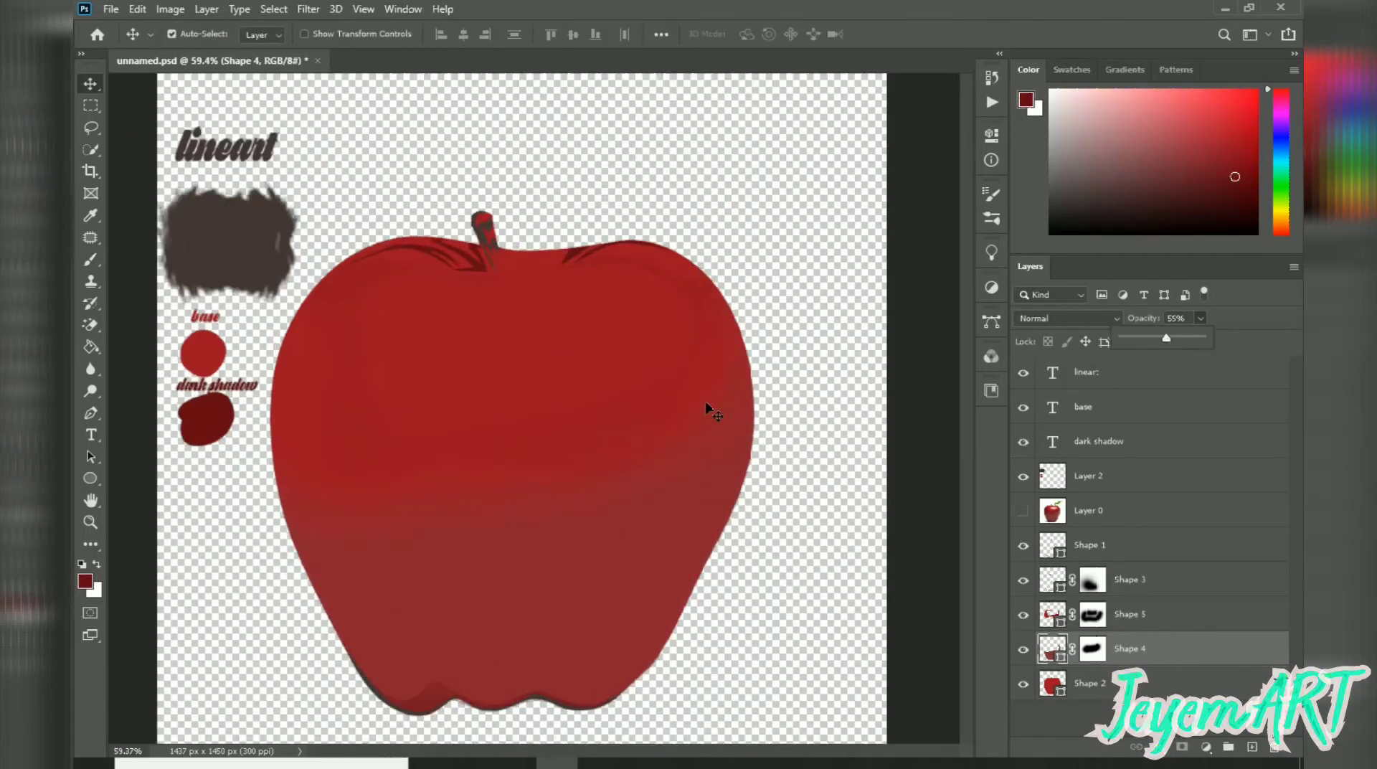
# - Show the apple photo and start a Pen shape tracing the light streaks over the left shoulder beside the stem
pyautogui.click(1022, 510)
pyautogui.press('p')
pyautogui.scroll(2, 447, 382)
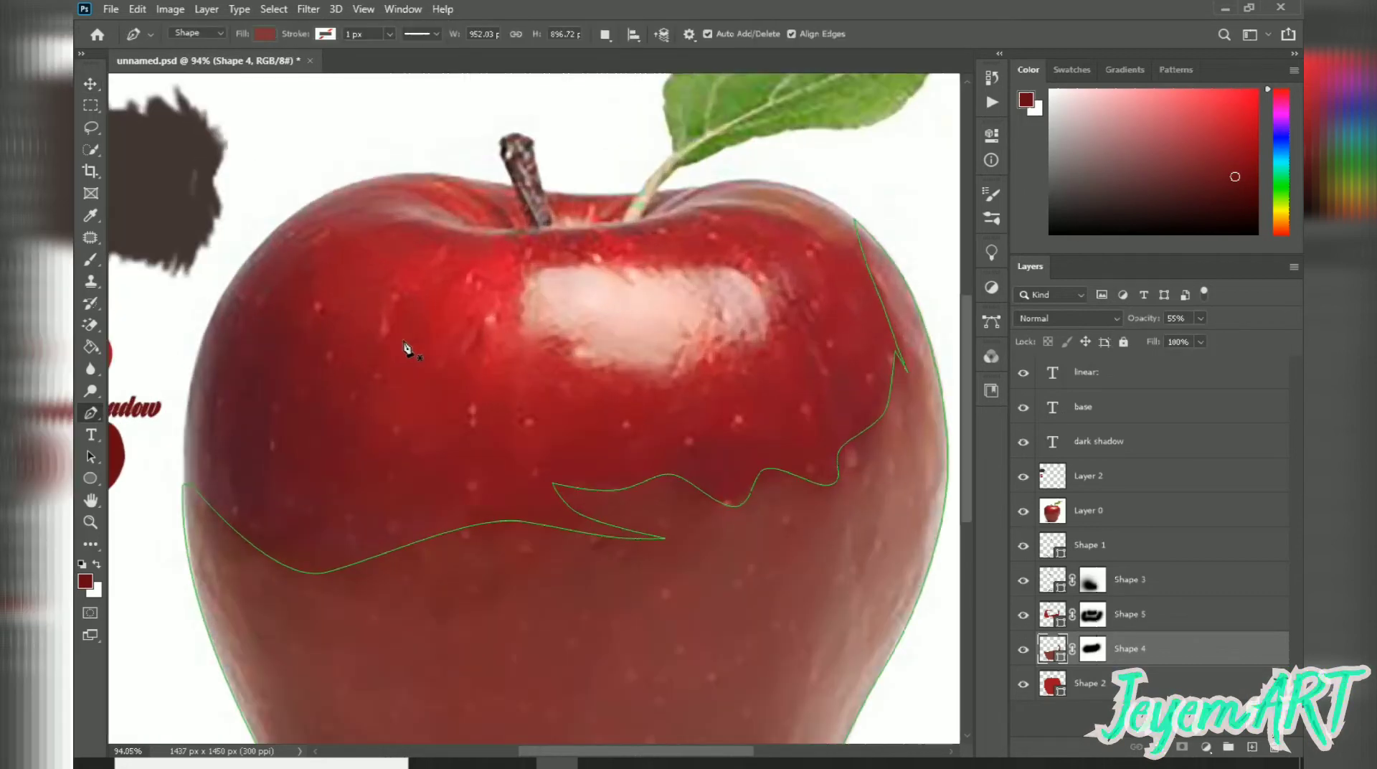
pyautogui.click(480, 212)
pyautogui.moveTo(442, 190); pyautogui.dragTo(406, 182)
pyautogui.click(363, 186)
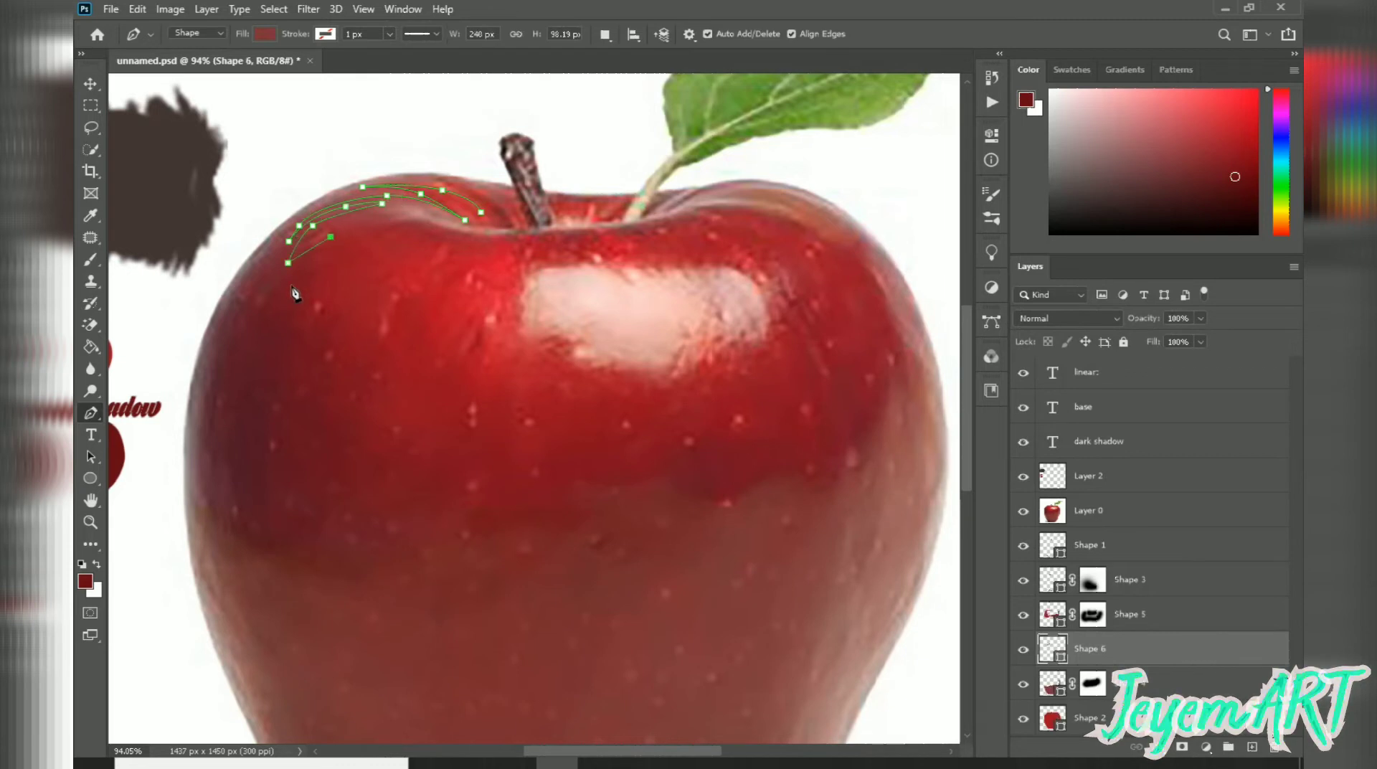
# - Continue the light area's outline down its left edge and along its wavy lower boundary toward the right side
pyautogui.moveTo(293, 354); pyautogui.dragTo(296, 416)
pyautogui.moveTo(371, 503); pyautogui.dragTo(454, 519)
pyautogui.moveTo(631, 481); pyautogui.dragTo(682, 457)
pyautogui.moveTo(734, 443); pyautogui.dragTo(892, 343)
# - Trace the pointed notches on the right side and the streak over the right shoulder, then close the light area's outline
pyautogui.click(820, 476)
pyautogui.click(790, 317)
pyautogui.click(840, 408)
pyautogui.click(854, 466)
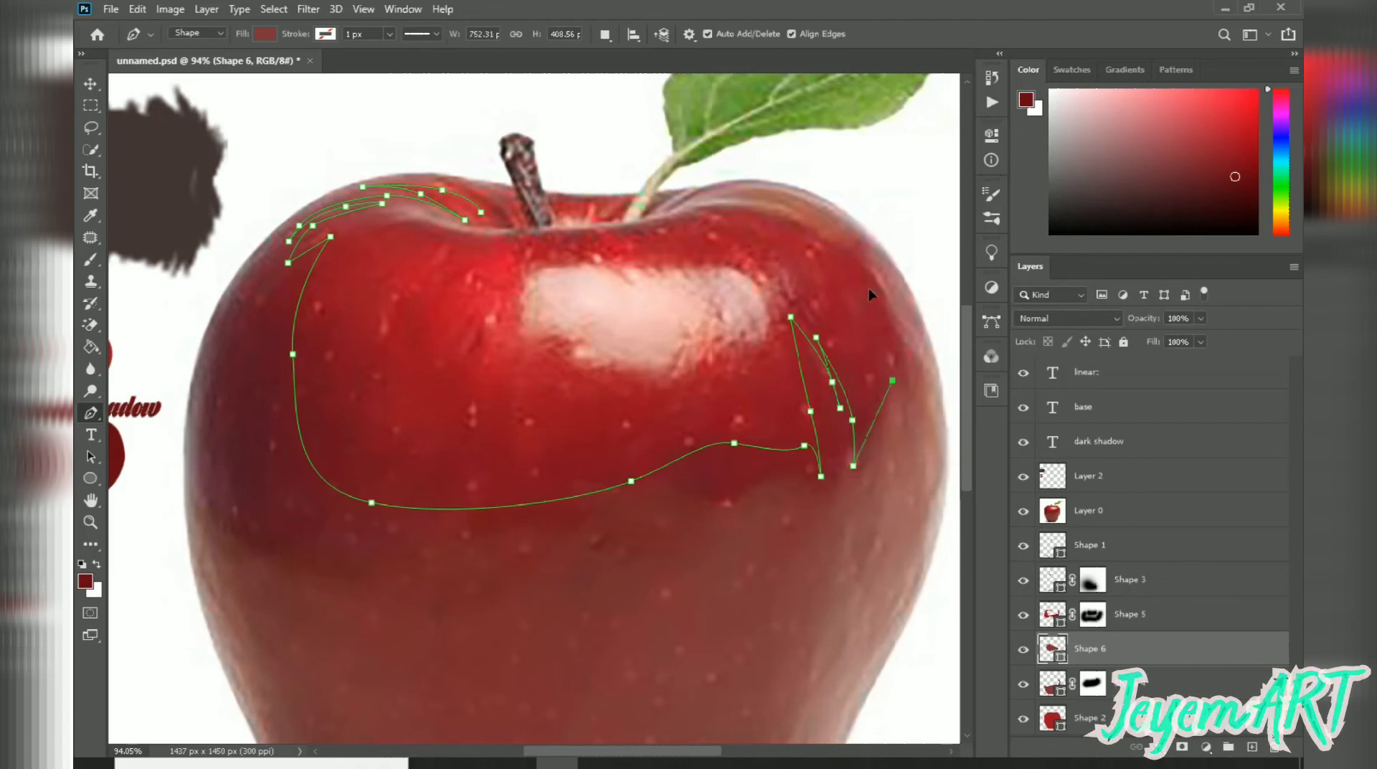
pyautogui.moveTo(849, 272); pyautogui.dragTo(826, 250)
pyautogui.moveTo(876, 288); pyautogui.dragTo(922, 370)
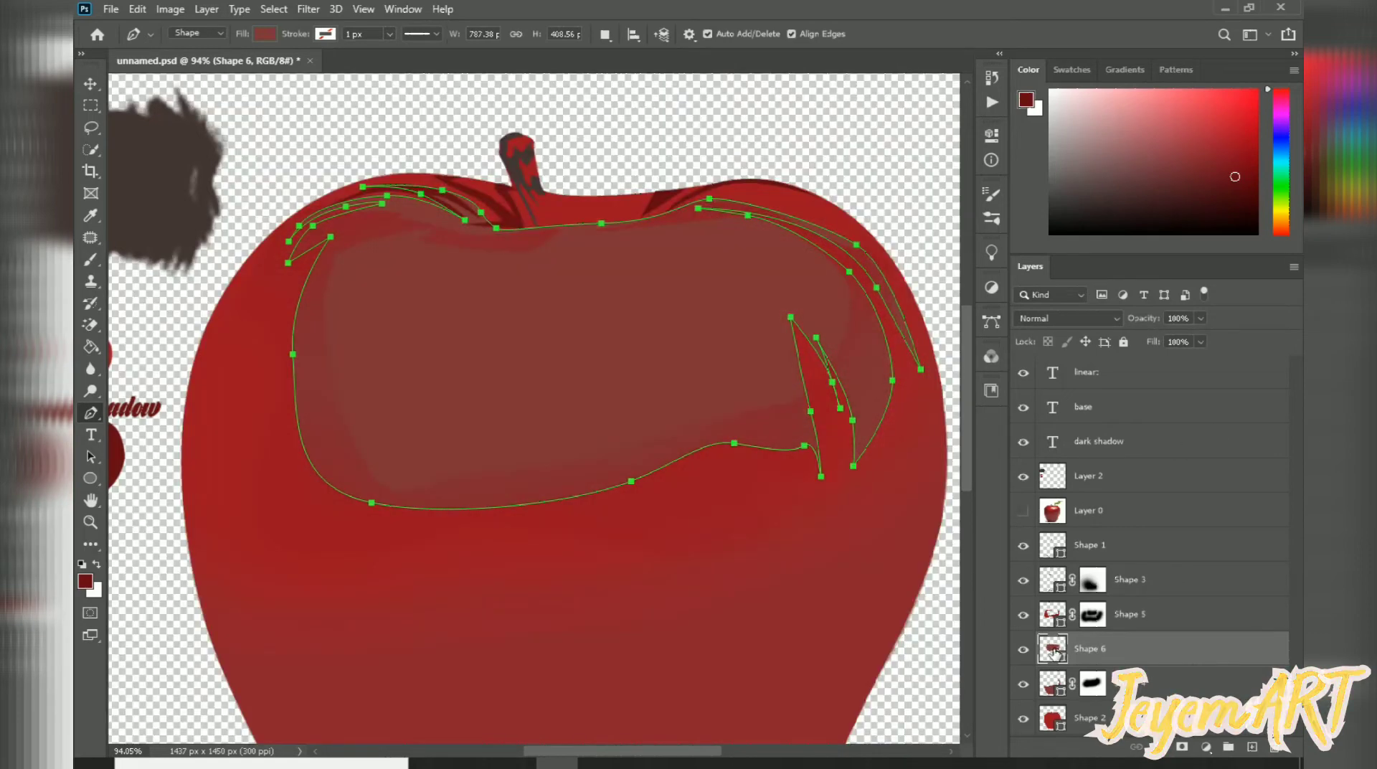
# - With the photo hidden, set Shape 6's fill to H 353, S 80, B 74 and move it below Shape 4
pyautogui.doubleClick(1054, 652)
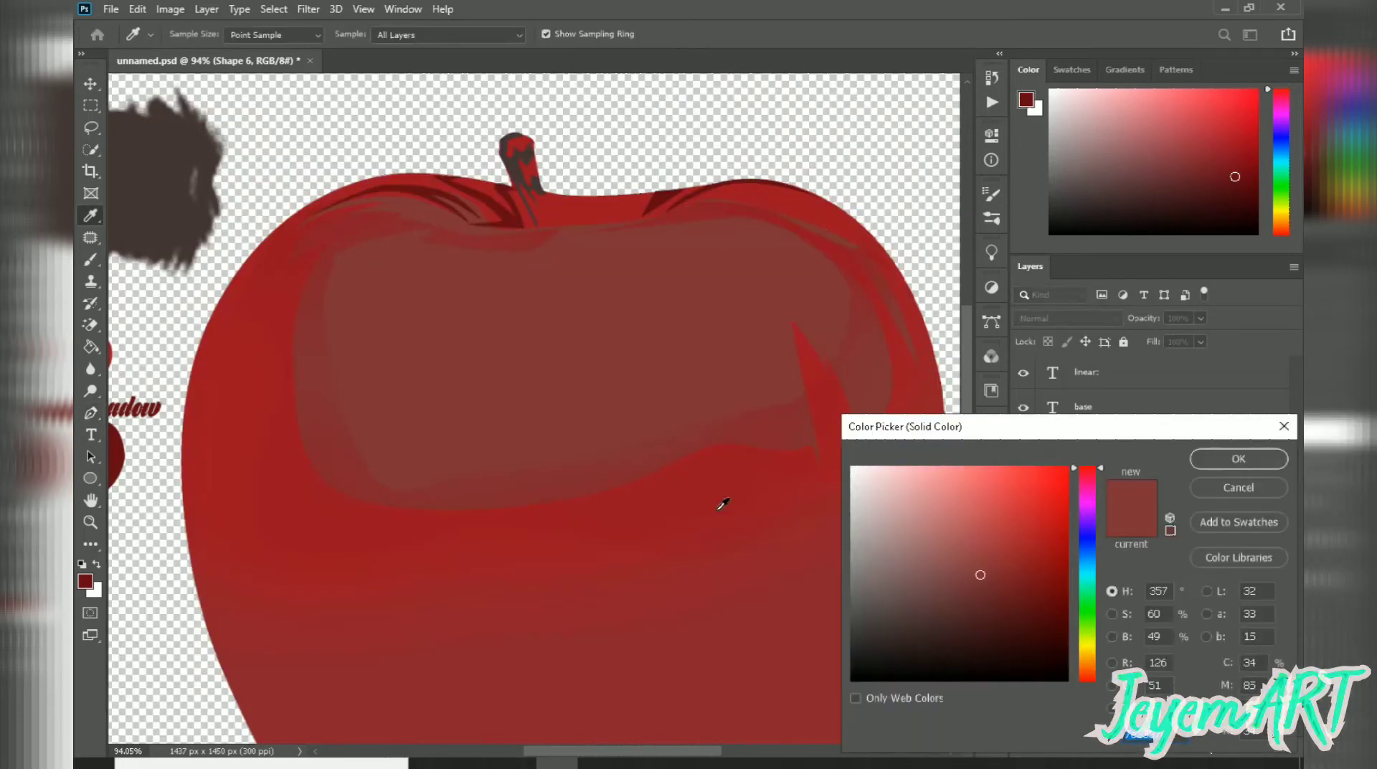
pyautogui.click(724, 504)
pyautogui.moveTo(1031, 549); pyautogui.dragTo(1028, 528)
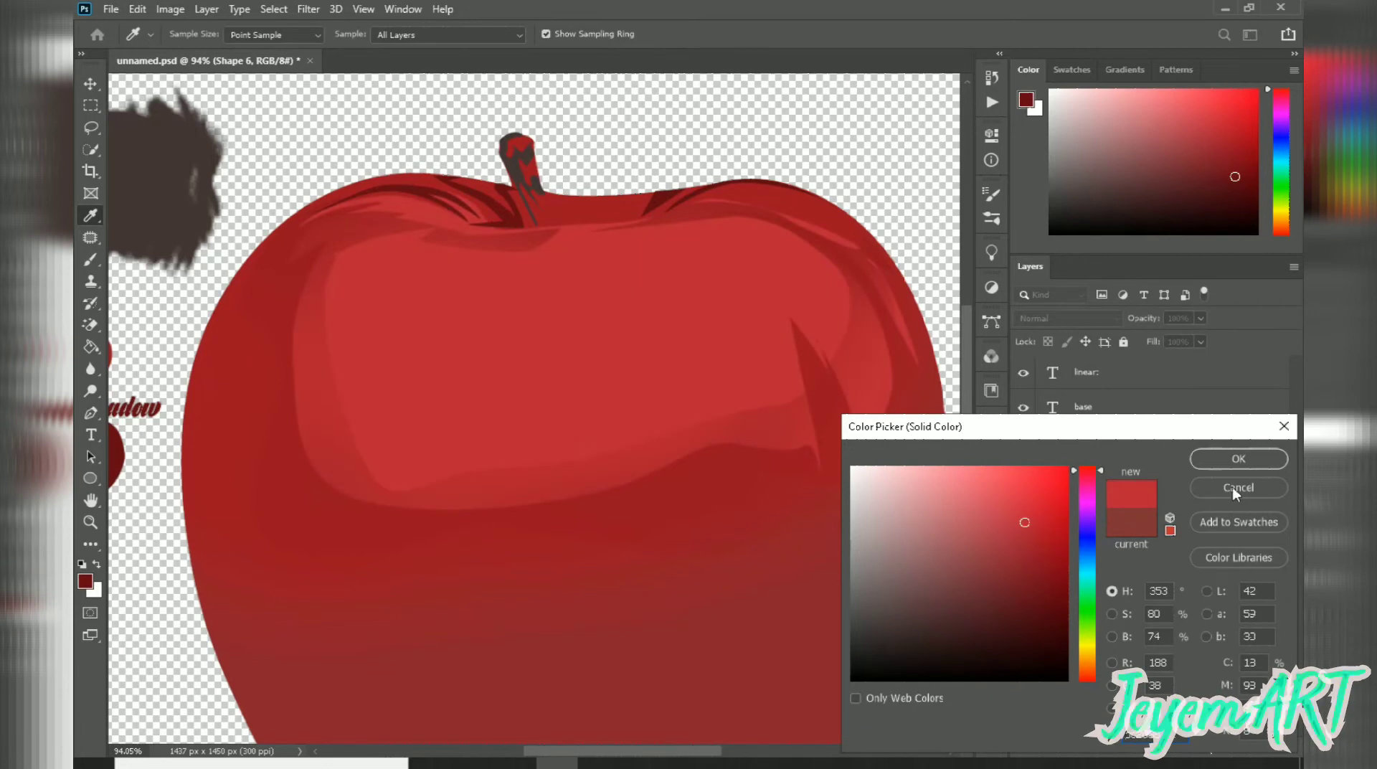
pyautogui.click(1222, 459)
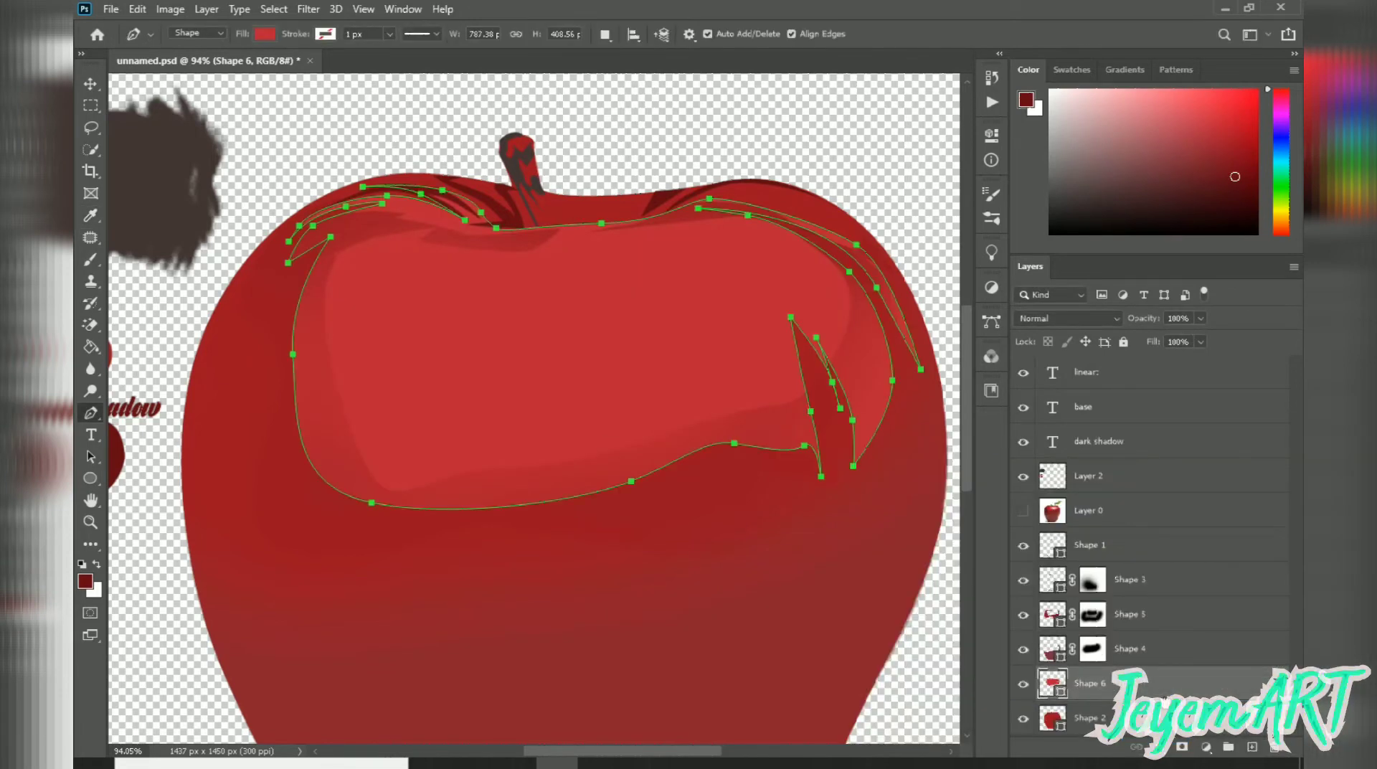
# - Add a layer mask to Shape 6 and fade the light area's outer edges with the soft black brush
pyautogui.scroll(-2, 638, 511)
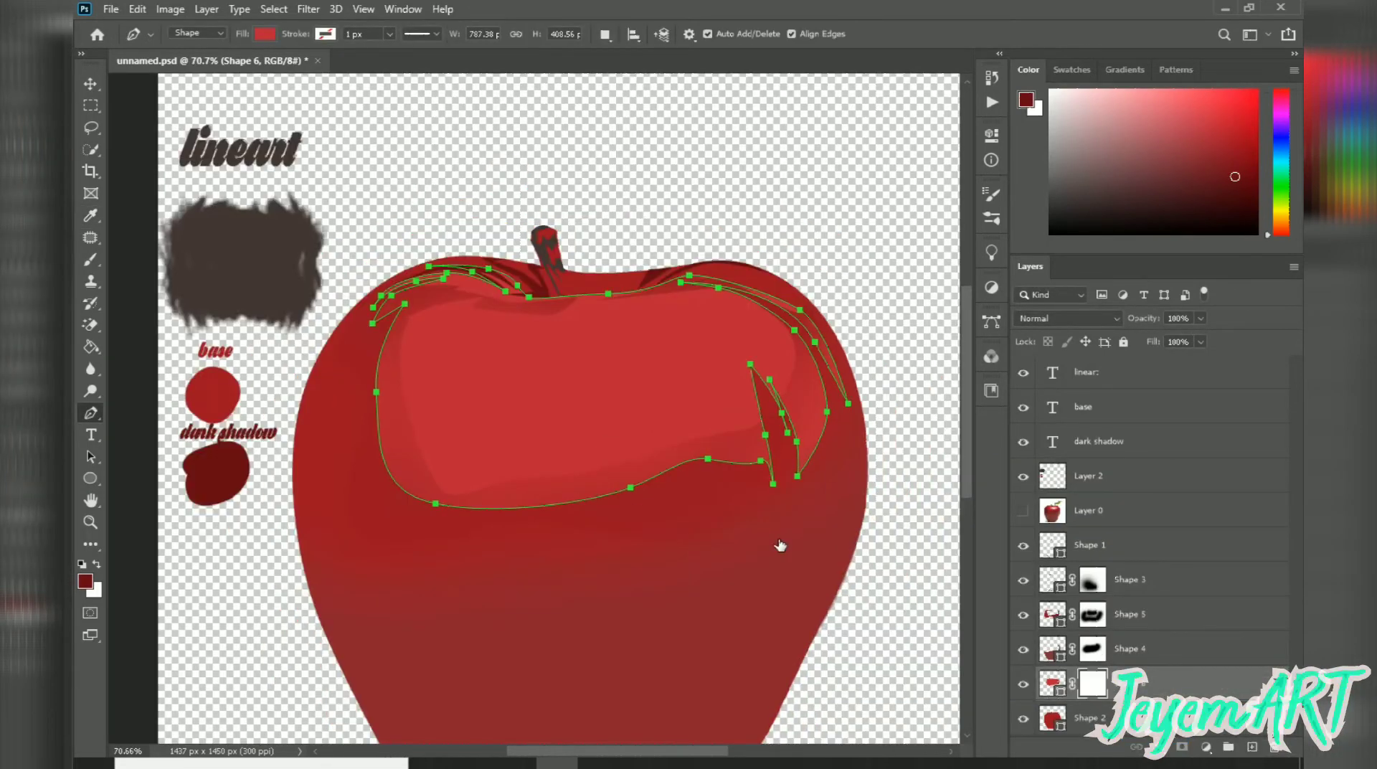
pyautogui.press('b')
pyautogui.moveTo(301, 341)
pyautogui.mouseDown()
pyautogui.moveTo(304, 435)
pyautogui.moveTo(442, 565)
pyautogui.moveTo(691, 550)
pyautogui.moveTo(810, 527)
pyautogui.mouseUp()
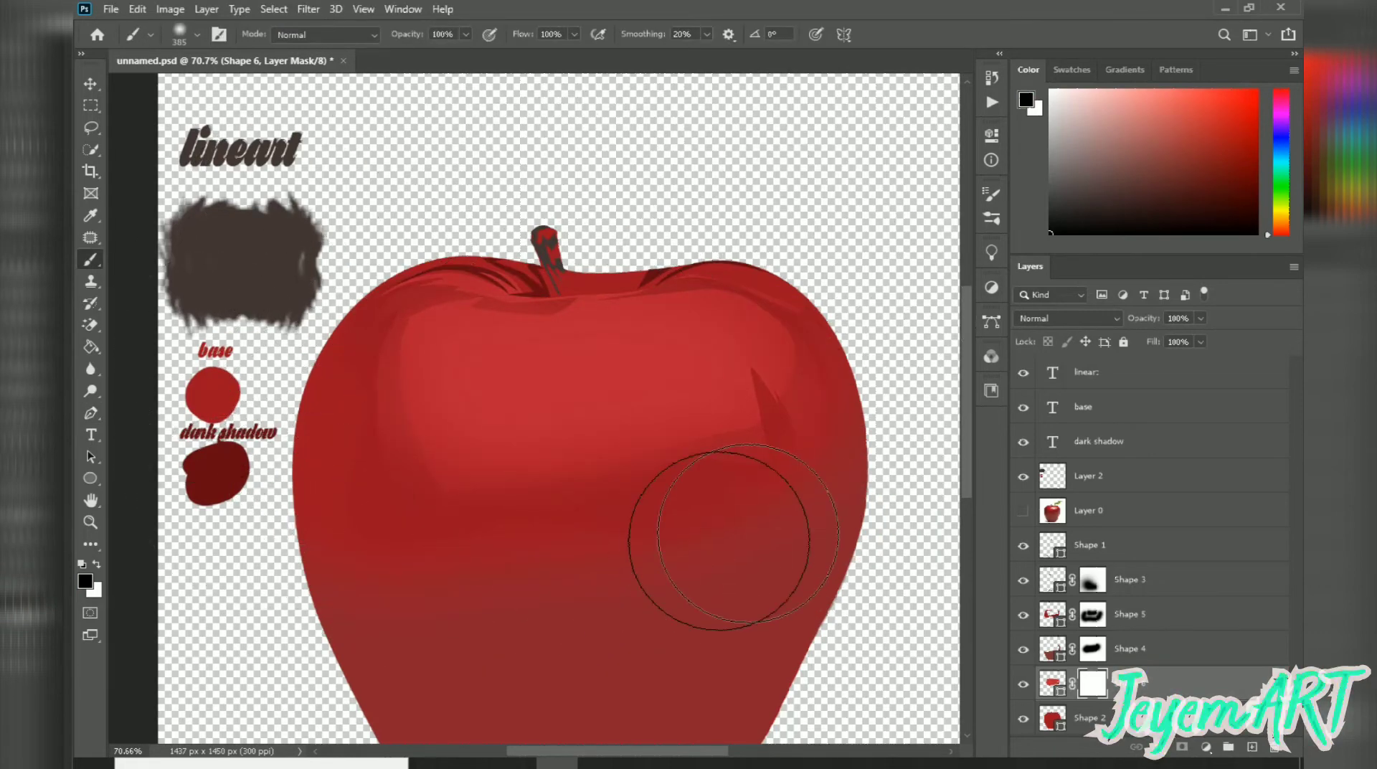
pyautogui.moveTo(720, 541)
pyautogui.mouseDown()
pyautogui.moveTo(316, 359)
pyautogui.moveTo(784, 539)
pyautogui.moveTo(854, 434)
pyautogui.mouseUp()
pyautogui.scroll(-2, 638, 429)
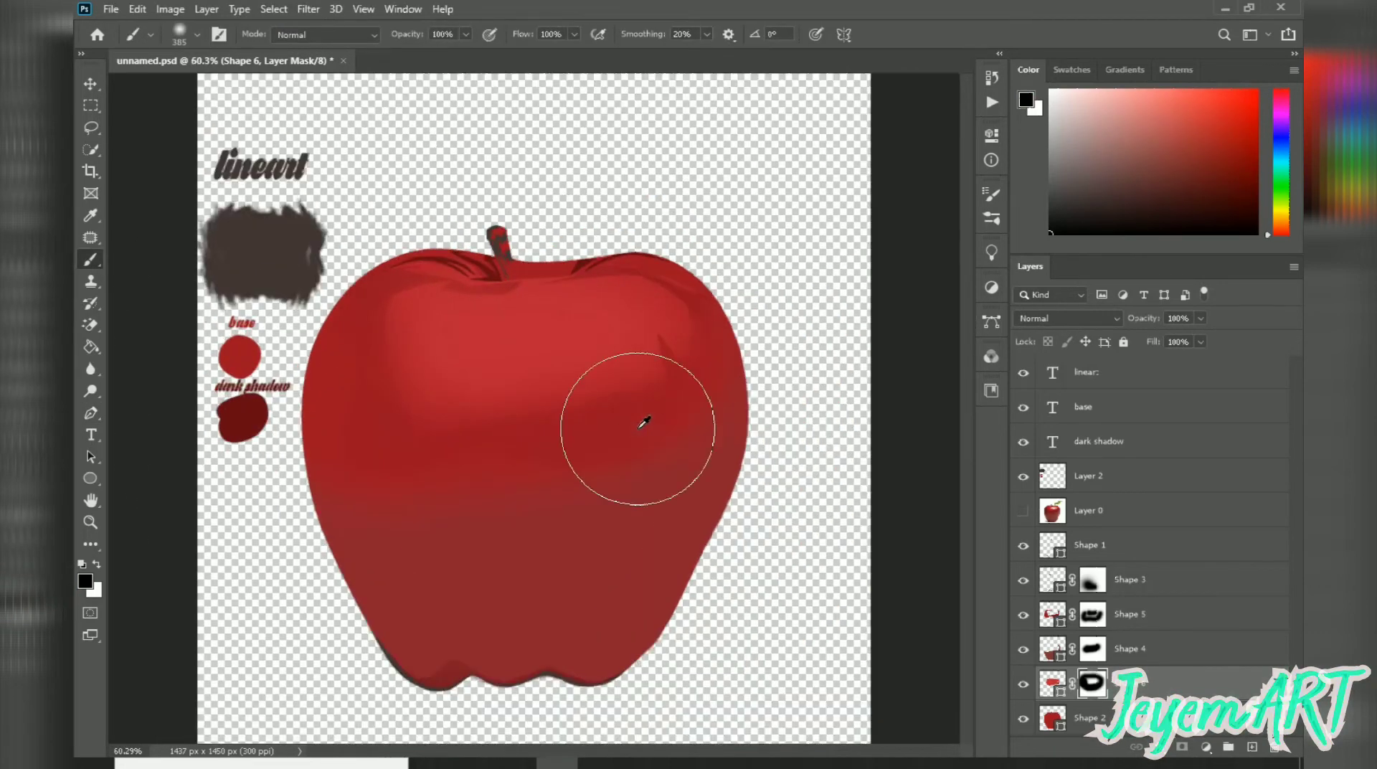
pyautogui.scroll(-2, 639, 428)
pyautogui.scroll(5, 643, 425)
# - With the photo shown, start a new Pen shape tracing the inner and outer edges of the light strip on the right shoulder
pyautogui.click(1024, 511)
pyautogui.press('p')
pyautogui.scroll(2, 548, 310)
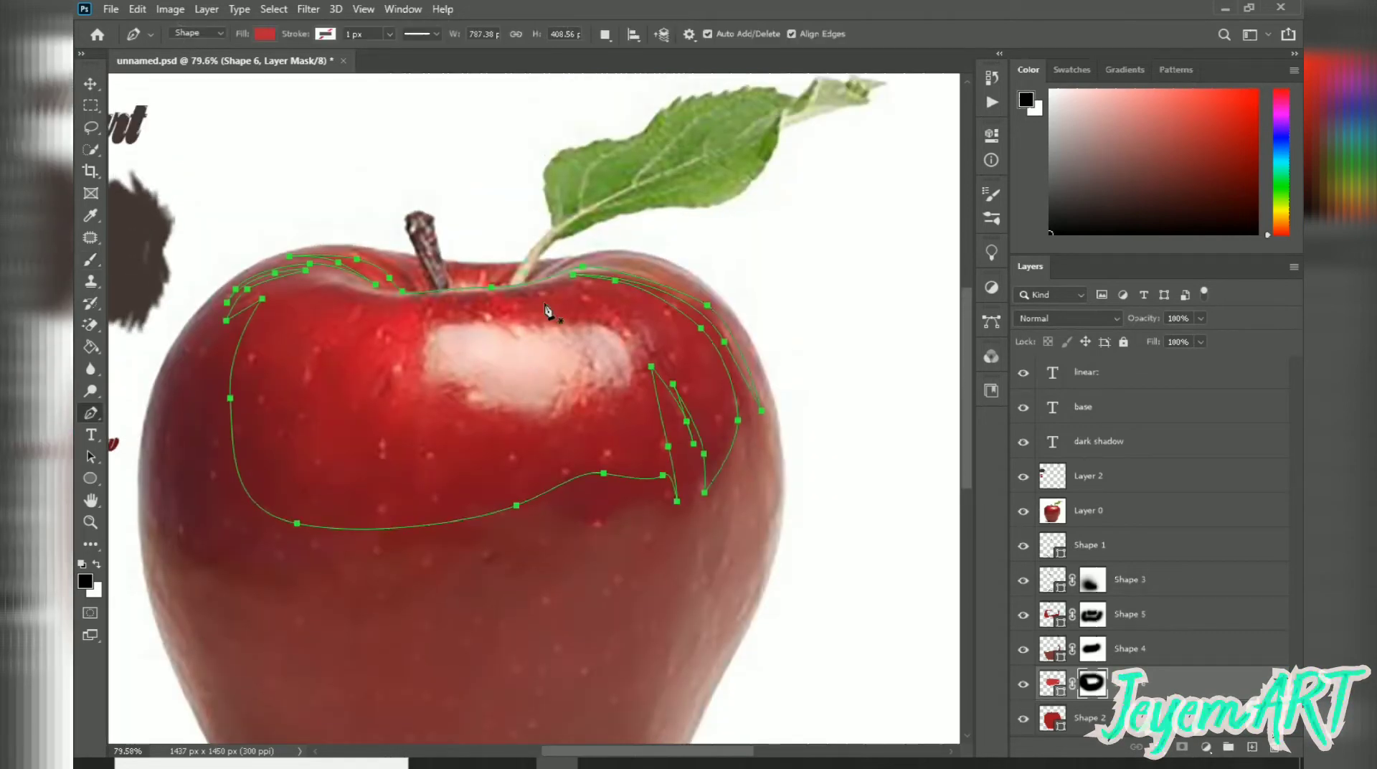
pyautogui.scroll(1, 581, 262)
pyautogui.click(583, 257)
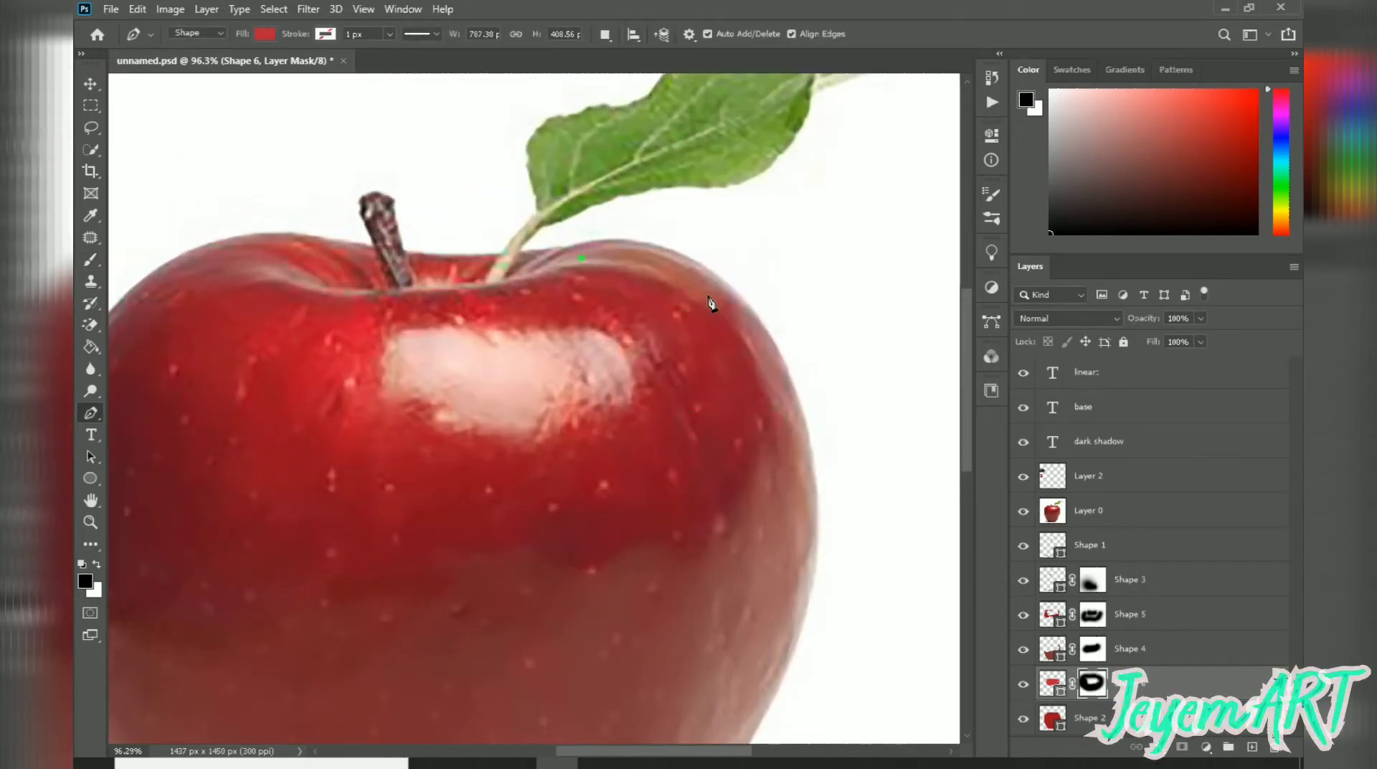
pyautogui.moveTo(677, 277); pyautogui.dragTo(720, 302)
pyautogui.moveTo(770, 373); pyautogui.dragTo(788, 414)
pyautogui.click(671, 256)
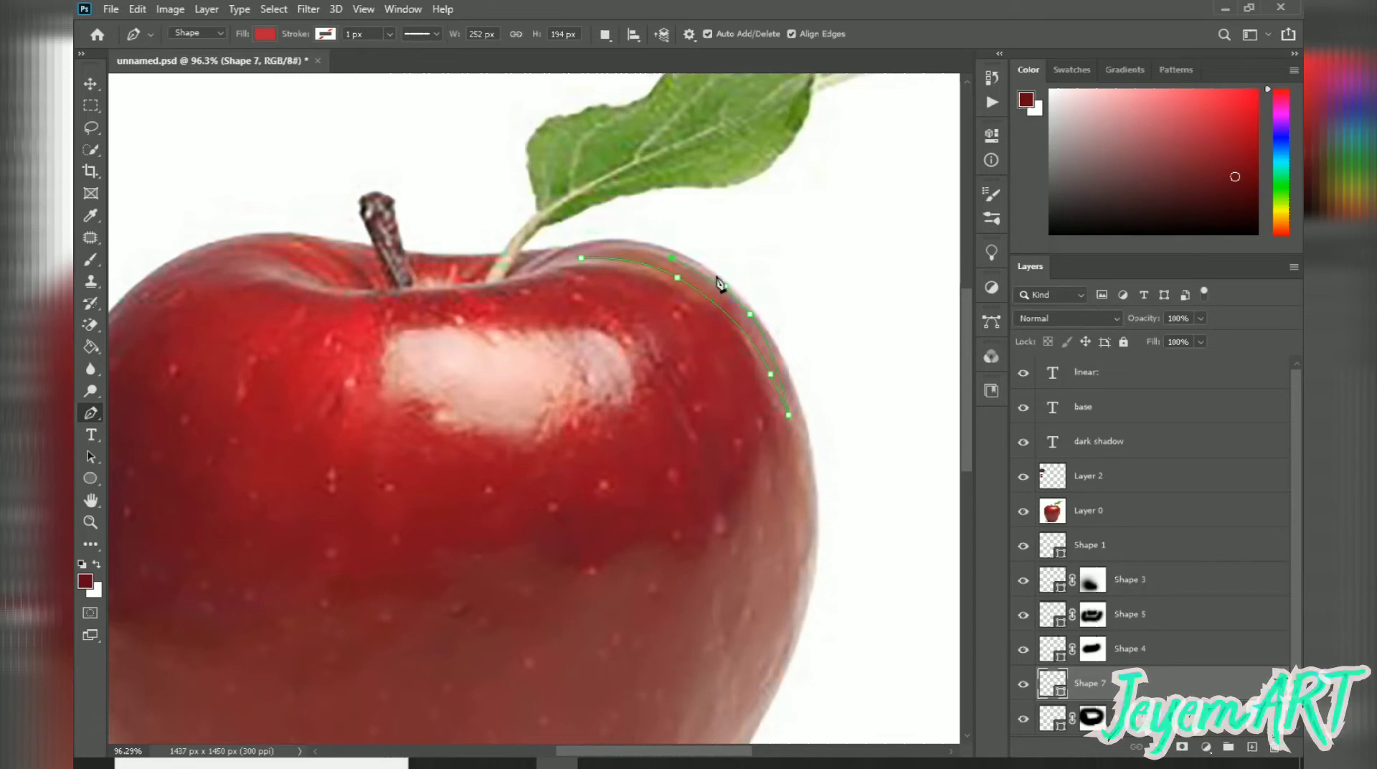
# - Continue the outline over the top rim behind the stem to the left shoulder, then close it along the front of the hollow
pyautogui.click(623, 234)
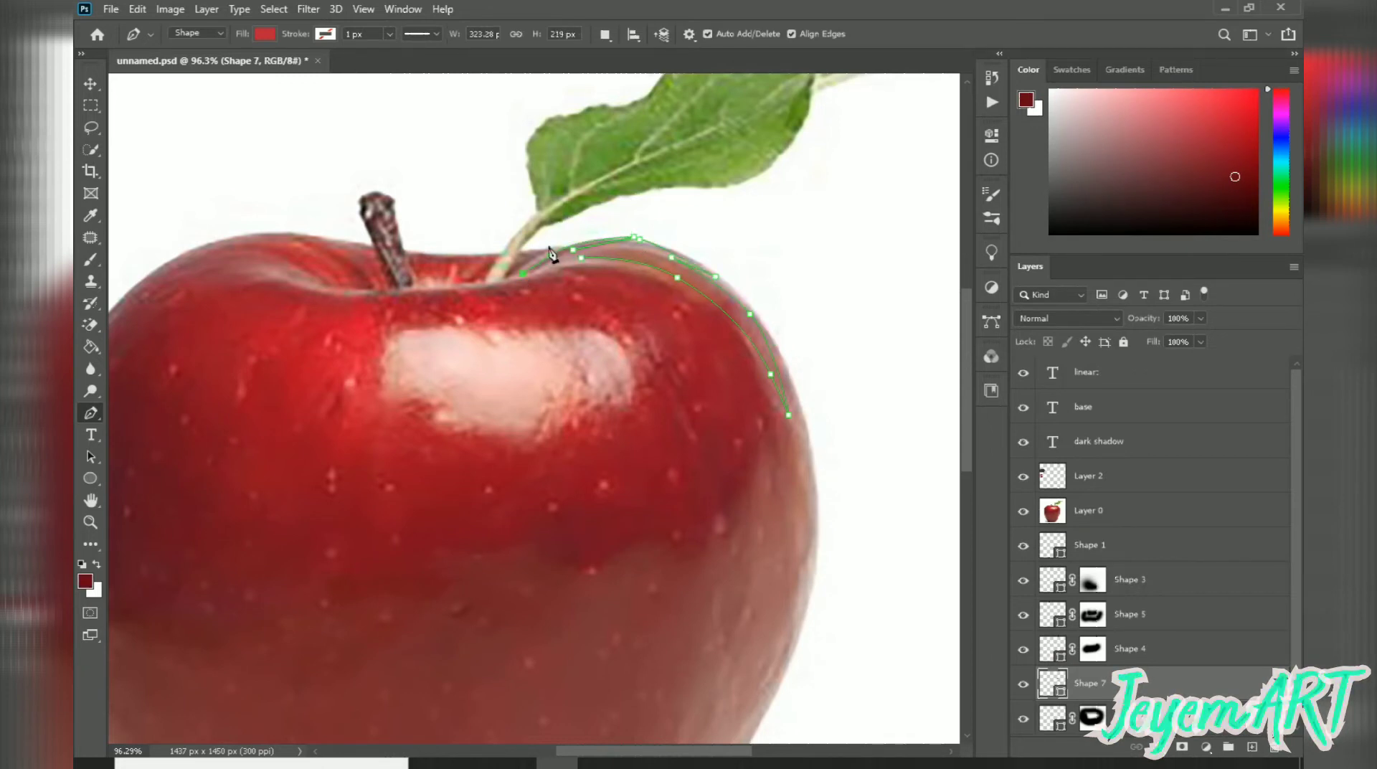
pyautogui.moveTo(405, 250); pyautogui.dragTo(382, 250)
pyautogui.moveTo(216, 236); pyautogui.dragTo(247, 234)
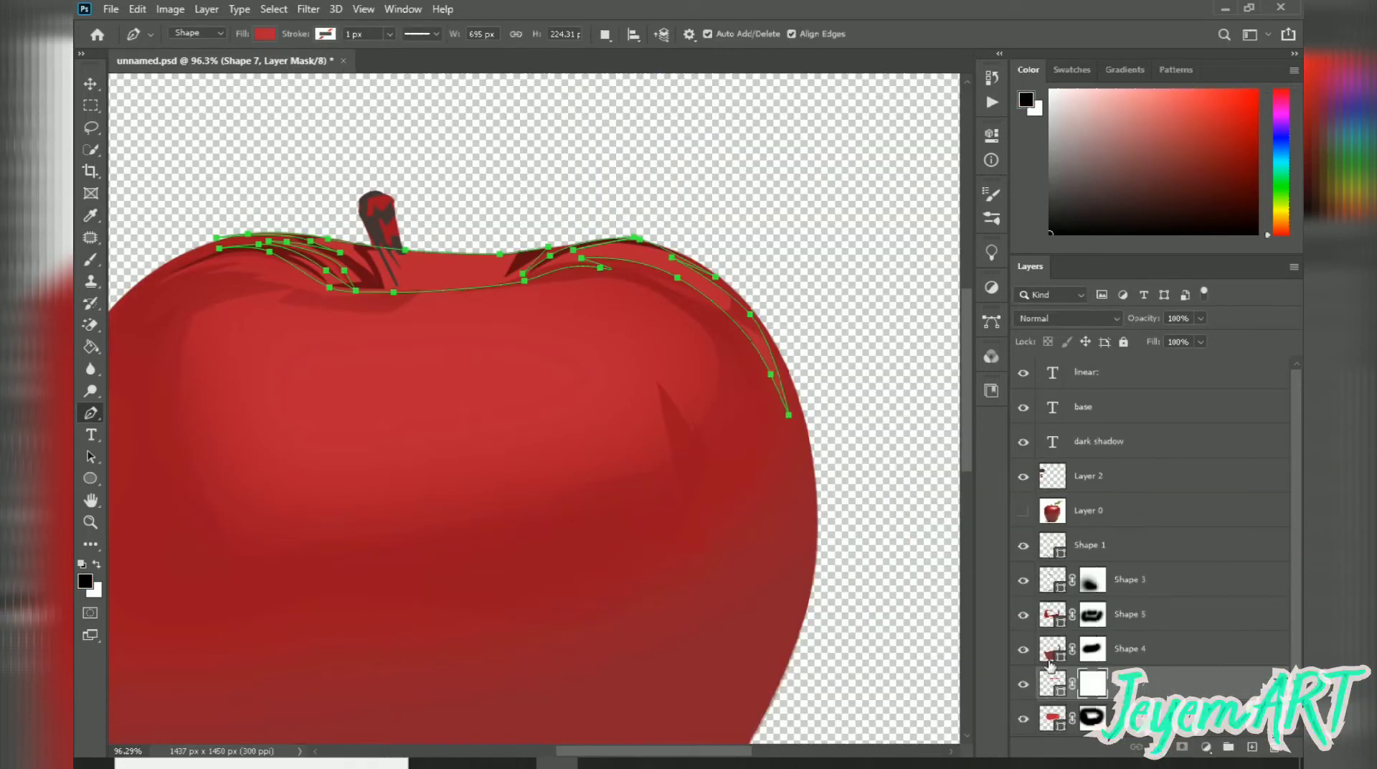
# - Move Shape 7 below Shape 6 and fade its right rim and left shoulder on its layer mask with the soft black brush
pyautogui.scroll(-1, 1205, 685)
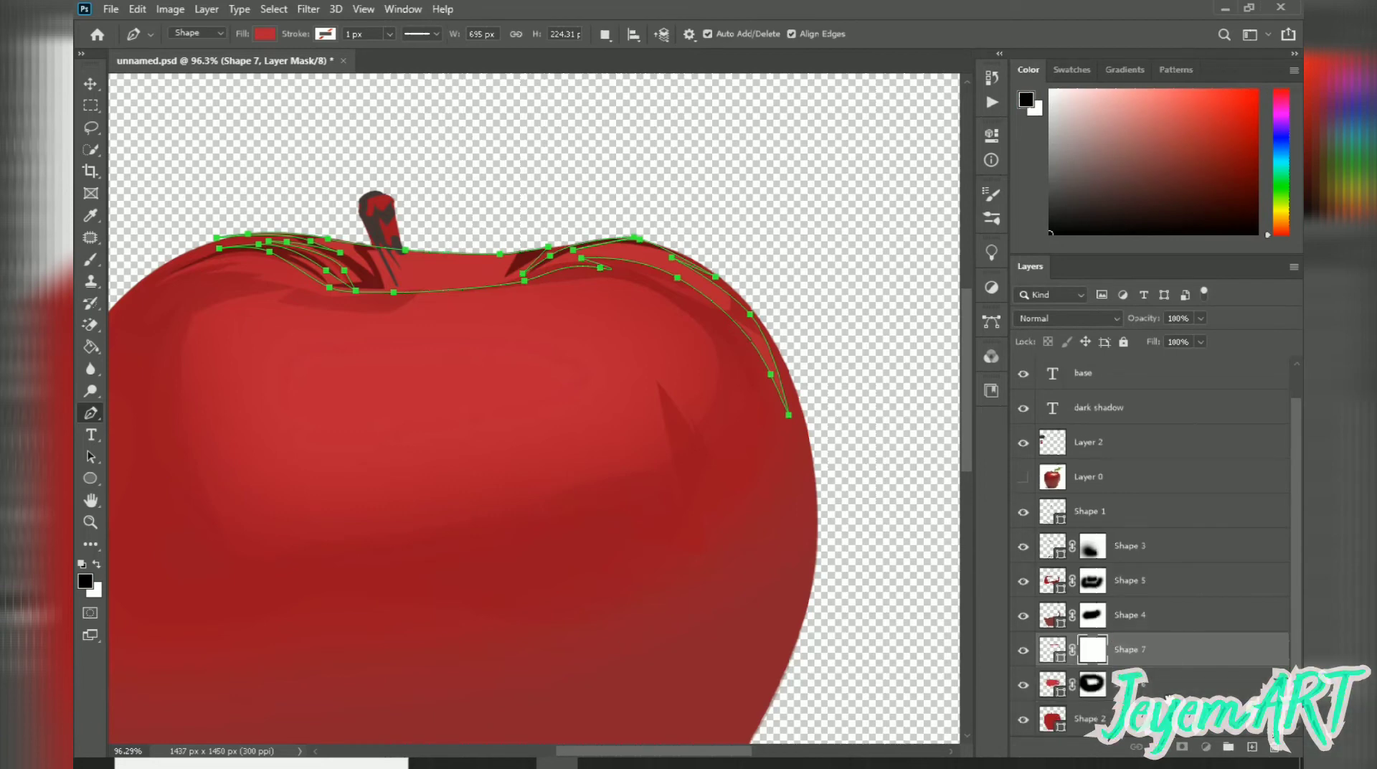
pyautogui.moveTo(1052, 649); pyautogui.dragTo(1052, 700)
pyautogui.press('b')
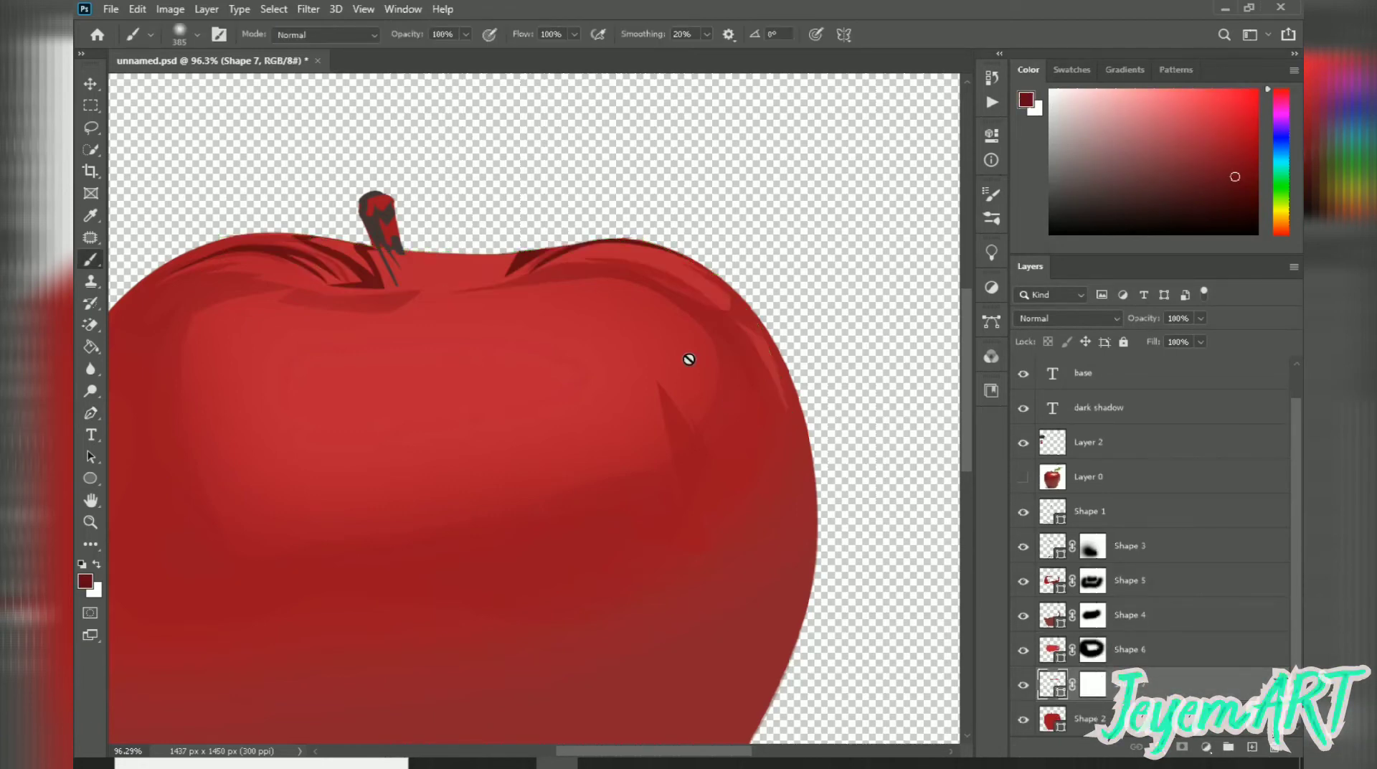
pyautogui.click(1096, 694)
pyautogui.click(591, 367)
pyautogui.click(251, 174)
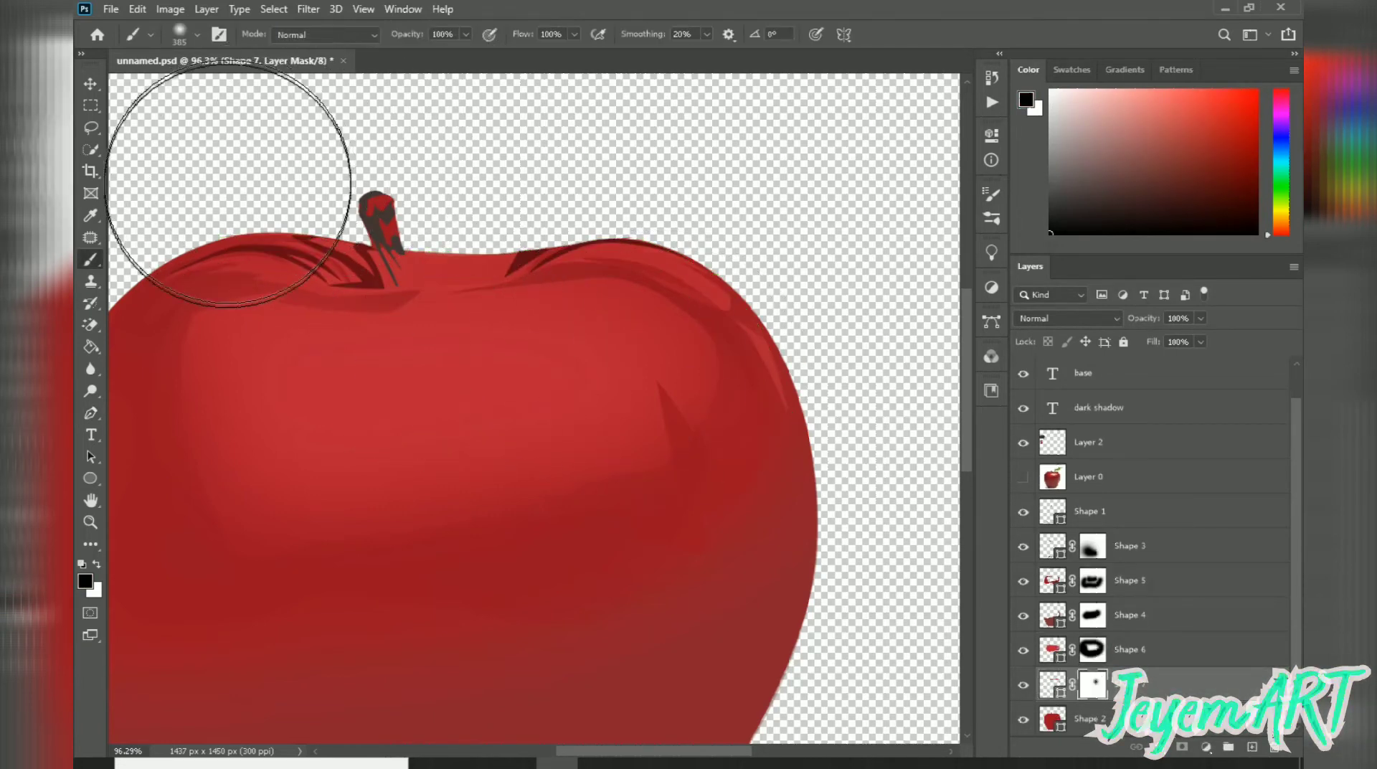
# - With the photo shown, trace the bright highlight's jagged outline as a new closed Pen shape
pyautogui.scroll(-3, 669, 450)
pyautogui.scroll(-2, 671, 443)
pyautogui.scroll(2, 673, 440)
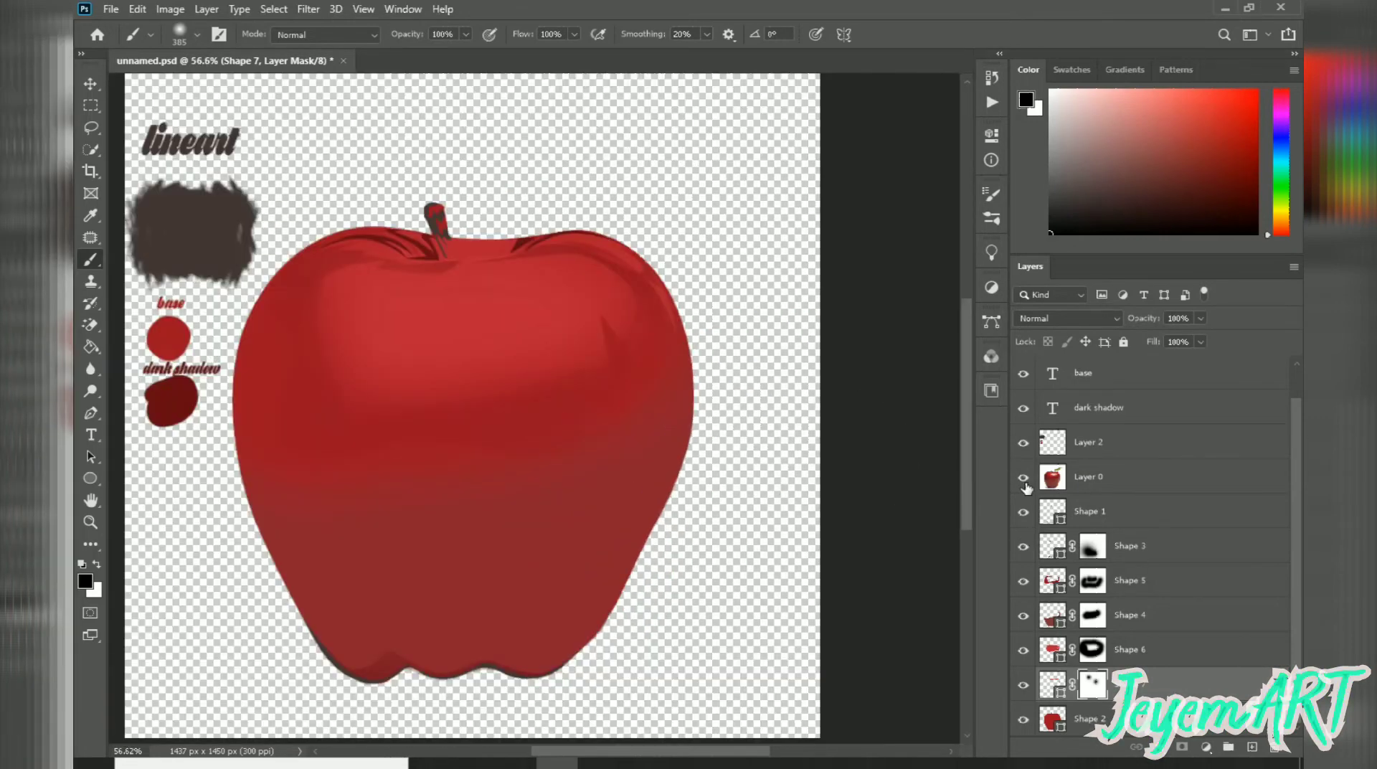
pyautogui.click(1023, 478)
pyautogui.press('p')
pyautogui.scroll(3, 459, 315)
pyautogui.click(451, 233)
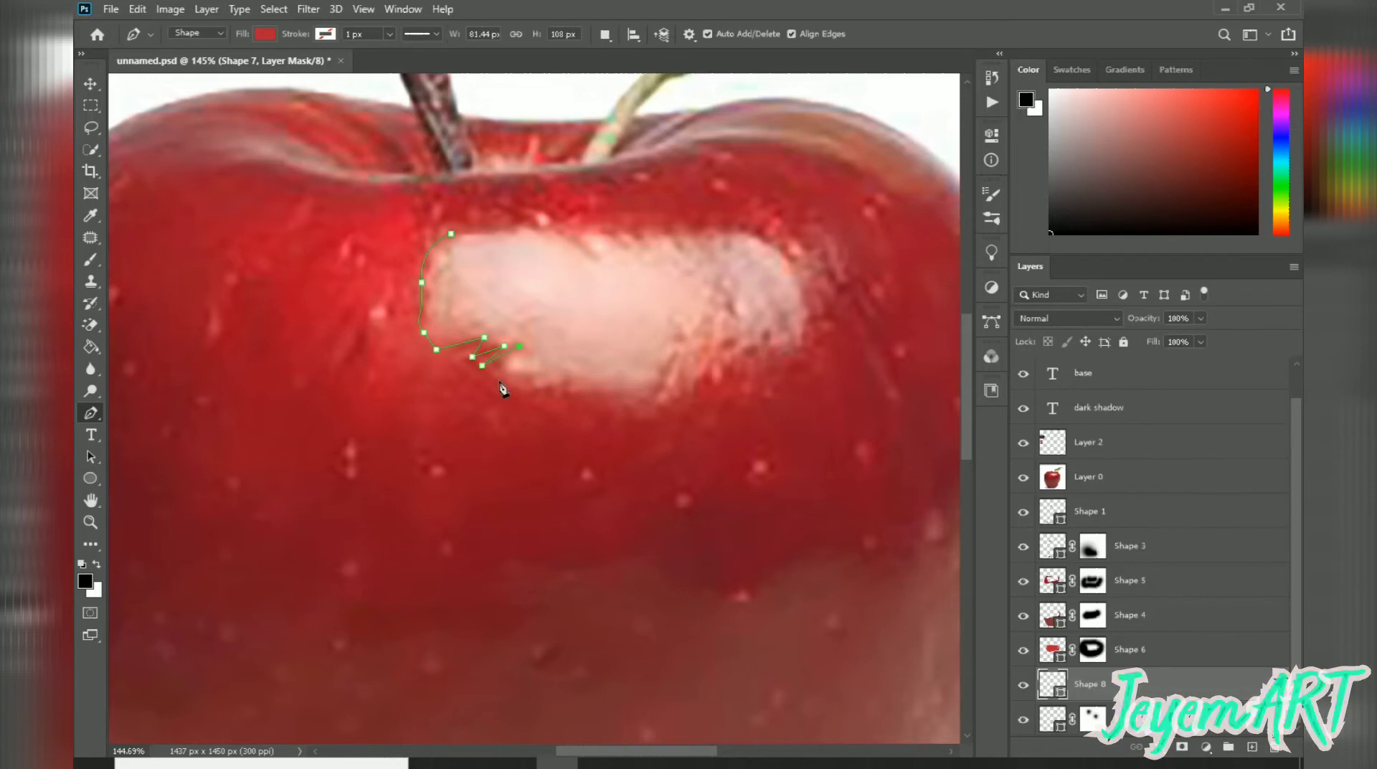
pyautogui.moveTo(565, 403); pyautogui.dragTo(595, 401)
pyautogui.click(628, 411)
pyautogui.click(709, 366)
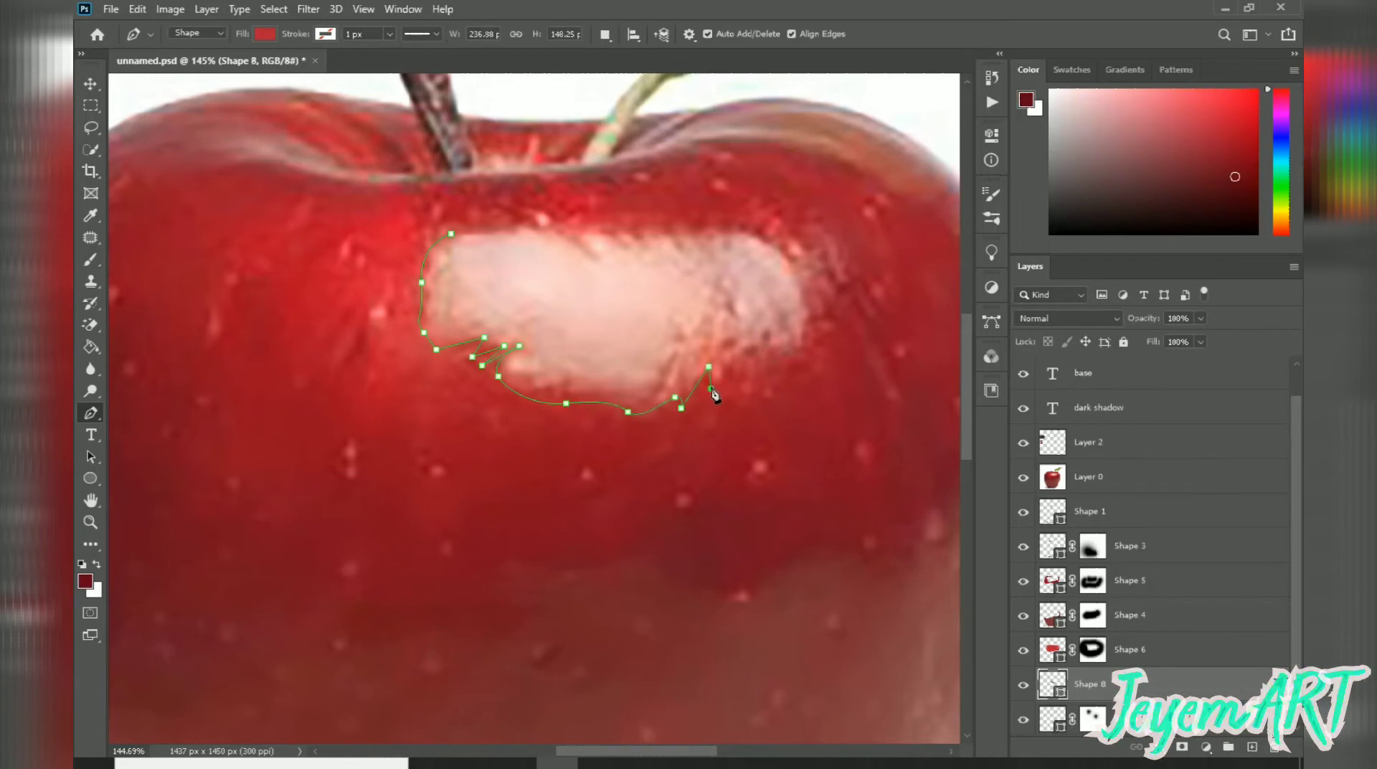
pyautogui.moveTo(810, 333); pyautogui.dragTo(812, 303)
pyautogui.moveTo(777, 246); pyautogui.dragTo(746, 228)
# - Combine a new path with Shape 8, tracing the rim light from the left shoulder past the spikes at the stem's base
pyautogui.moveTo(321, 183); pyautogui.dragTo(406, 261)
pyautogui.click(606, 34)
pyautogui.click(632, 67)
pyautogui.click(346, 198)
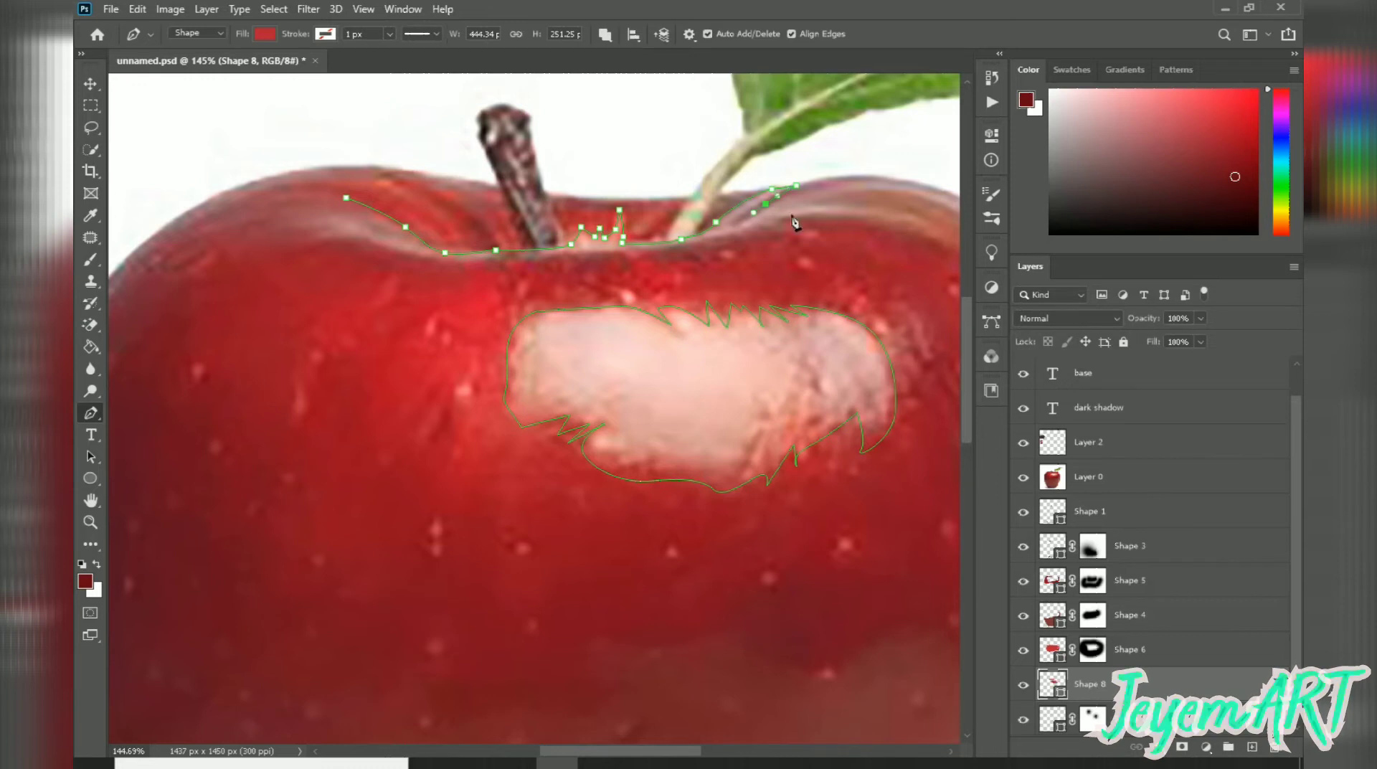
# - Extend the rim light's outline over the right shoulder, down its outer edge and back along the inner edge
pyautogui.hscroll(3, 795, 224)
pyautogui.scroll(1, 708, 223)
pyautogui.hscroll(5, 717, 201)
pyautogui.scroll(-2, 717, 201)
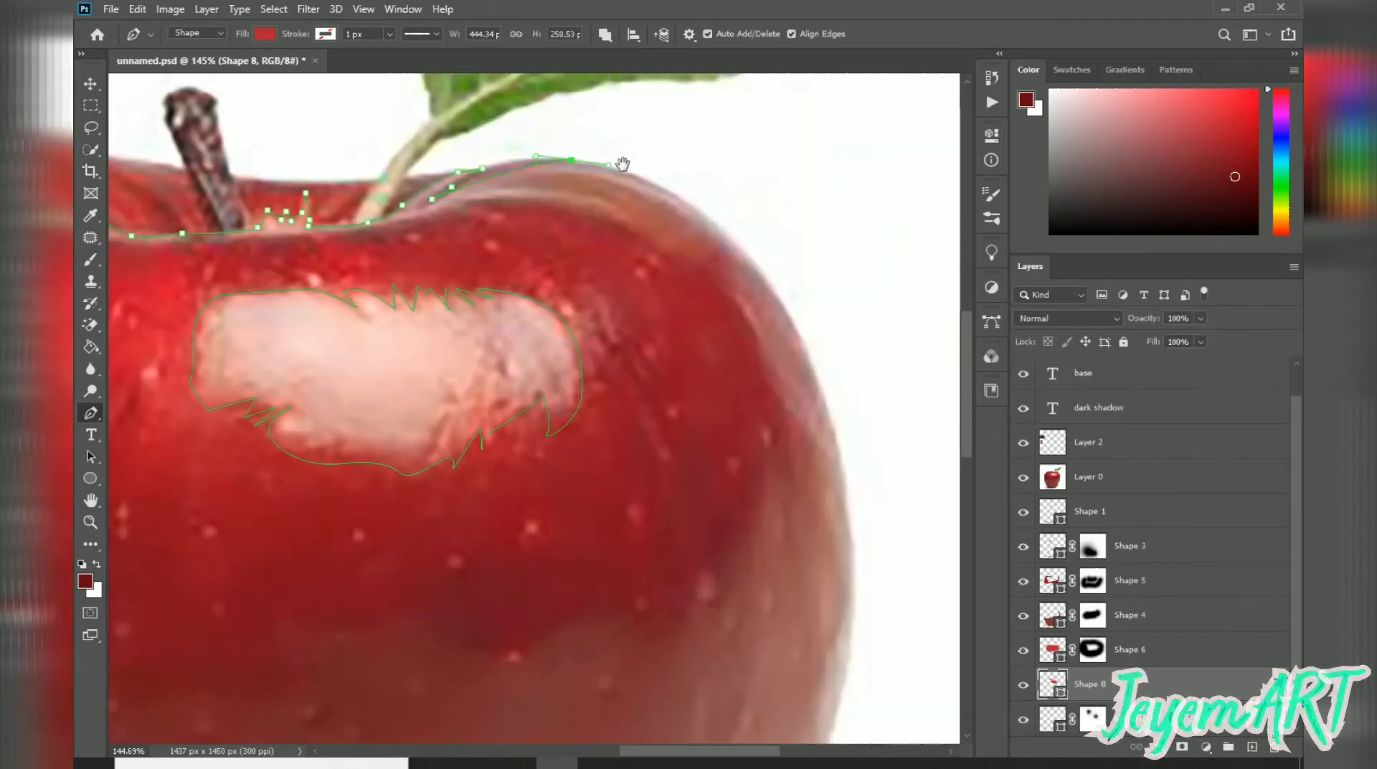
pyautogui.moveTo(651, 211); pyautogui.dragTo(692, 272)
pyautogui.hotkey('ctrl', 'z')
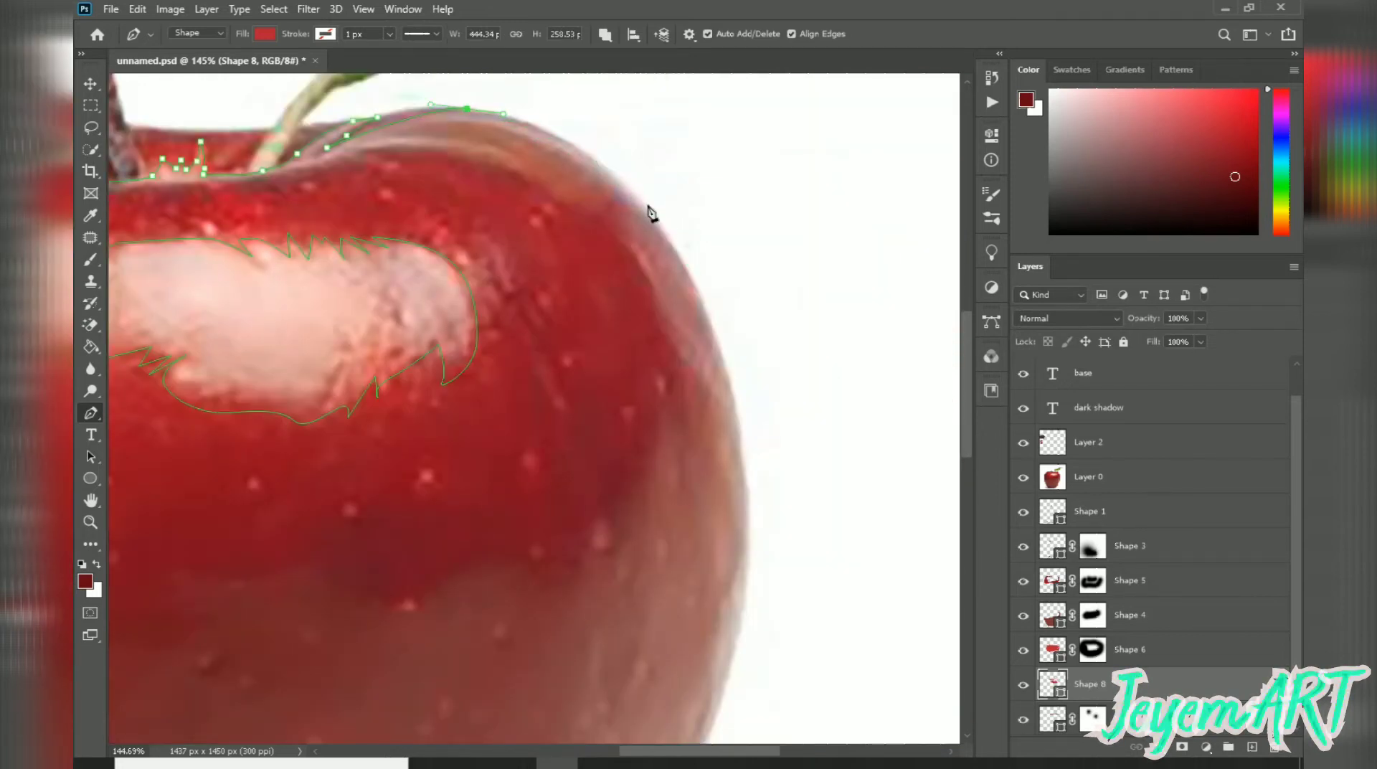
pyautogui.moveTo(631, 192); pyautogui.dragTo(667, 233)
pyautogui.moveTo(511, 153); pyautogui.dragTo(530, 163)
# - Carry the rim light's outline back beneath the stem along the hollow's front edge to the left shoulder
pyautogui.hscroll(-5, 539, 172)
pyautogui.scroll(1, 539, 172)
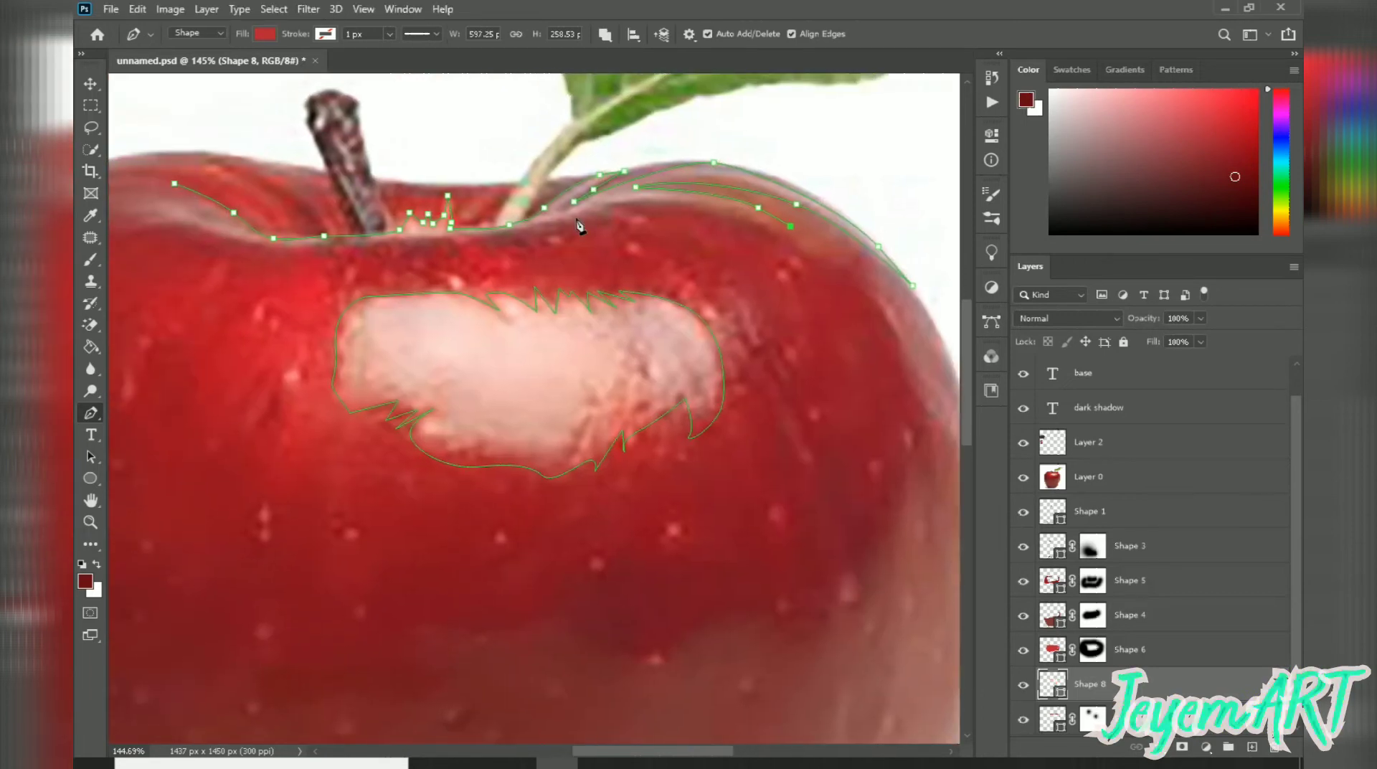
pyautogui.moveTo(600, 214); pyautogui.dragTo(552, 225)
pyautogui.hscroll(-5, 273, 248)
pyautogui.moveTo(389, 252); pyautogui.dragTo(224, 261)
# - Trace the pointed streaks on the left shoulder and refine the curve's end point to finish the rim light's outline
pyautogui.click(348, 255)
pyautogui.click(374, 236)
pyautogui.click(303, 246)
pyautogui.click(360, 226)
pyautogui.click(212, 269)
pyautogui.click(398, 210)
pyautogui.moveTo(354, 220); pyautogui.dragTo(456, 220)
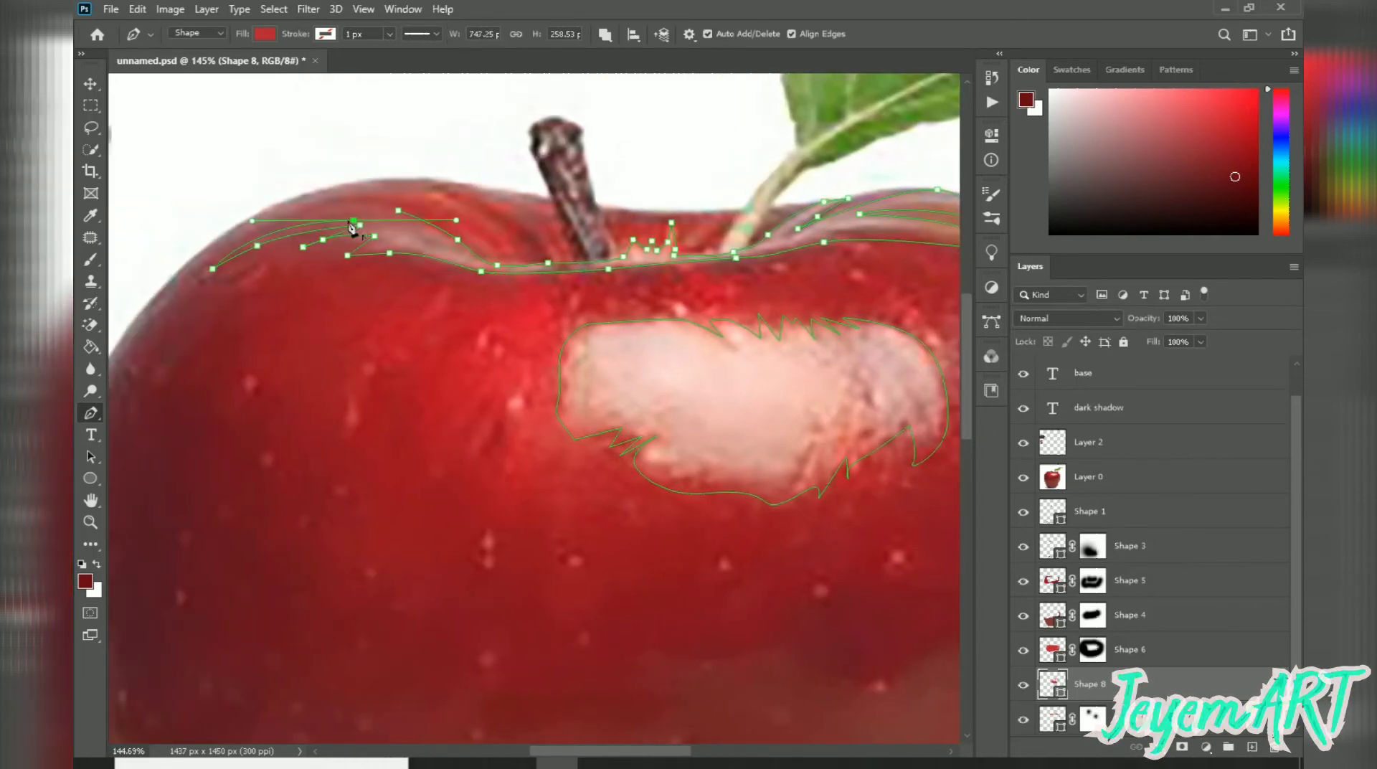
pyautogui.moveTo(289, 222); pyautogui.dragTo(269, 227)
pyautogui.hotkey('ctrl', 'z')
pyautogui.keyDown('alt'); pyautogui.click(354, 220); pyautogui.keyUp('alt')
# - With the photo hidden, give Shape 8 a light pinkish-red fill and place it above Shape 5 at 77% opacity
pyautogui.click(1023, 477)
pyautogui.doubleClick(1053, 684)
pyautogui.click(981, 489)
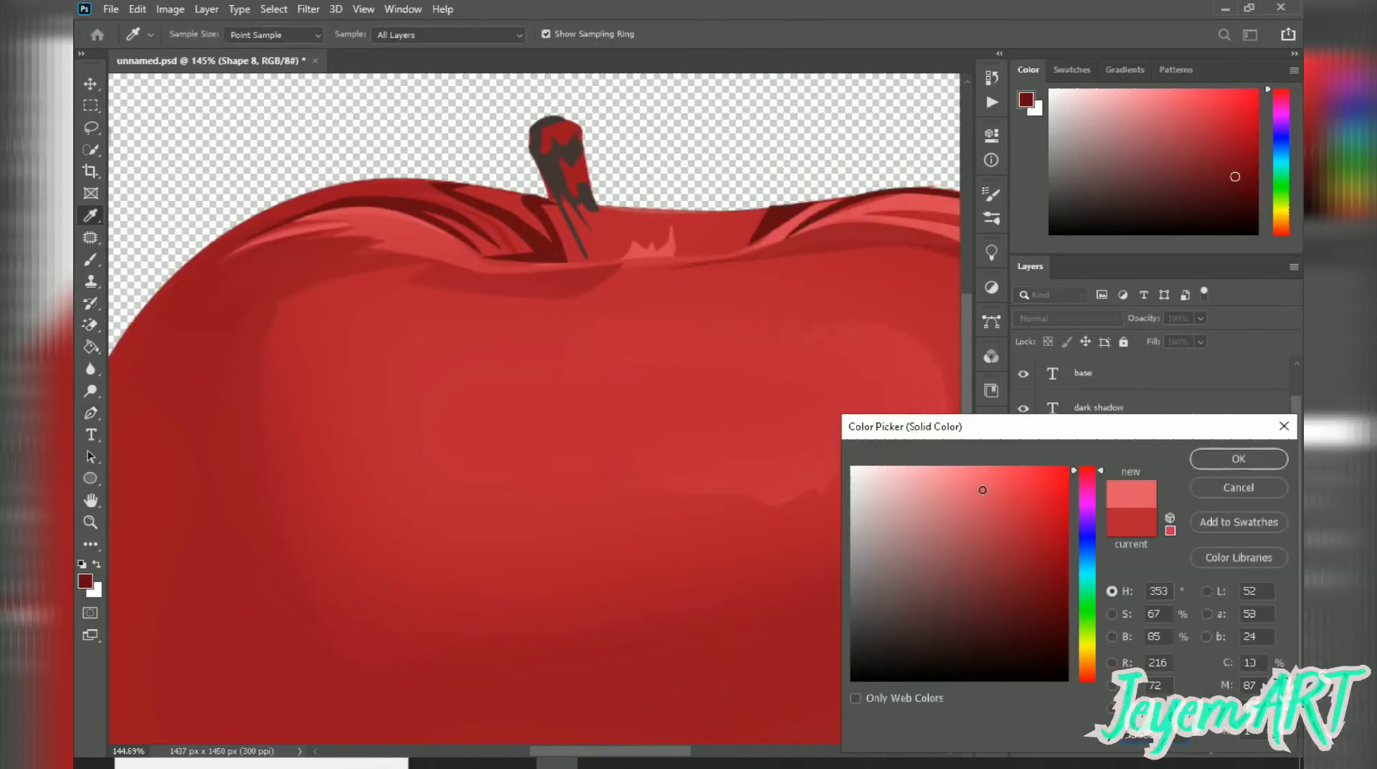
pyautogui.click(1238, 459)
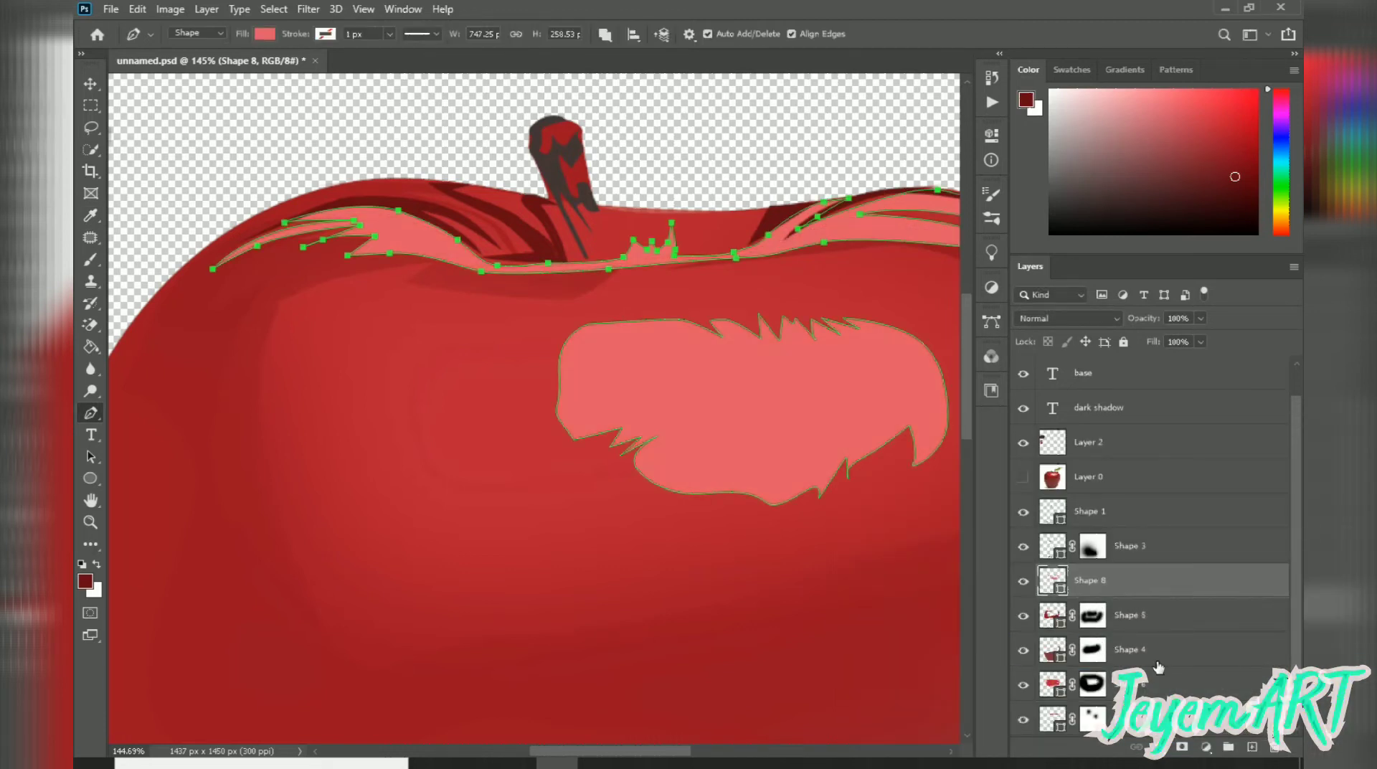
pyautogui.click(1200, 318)
pyautogui.moveTo(1205, 336); pyautogui.dragTo(1182, 334)
# - Compare the drawing with the photo, hide the photo again and set Shape 8's fill to H 353, S 57, B 89
pyautogui.click(1023, 478)
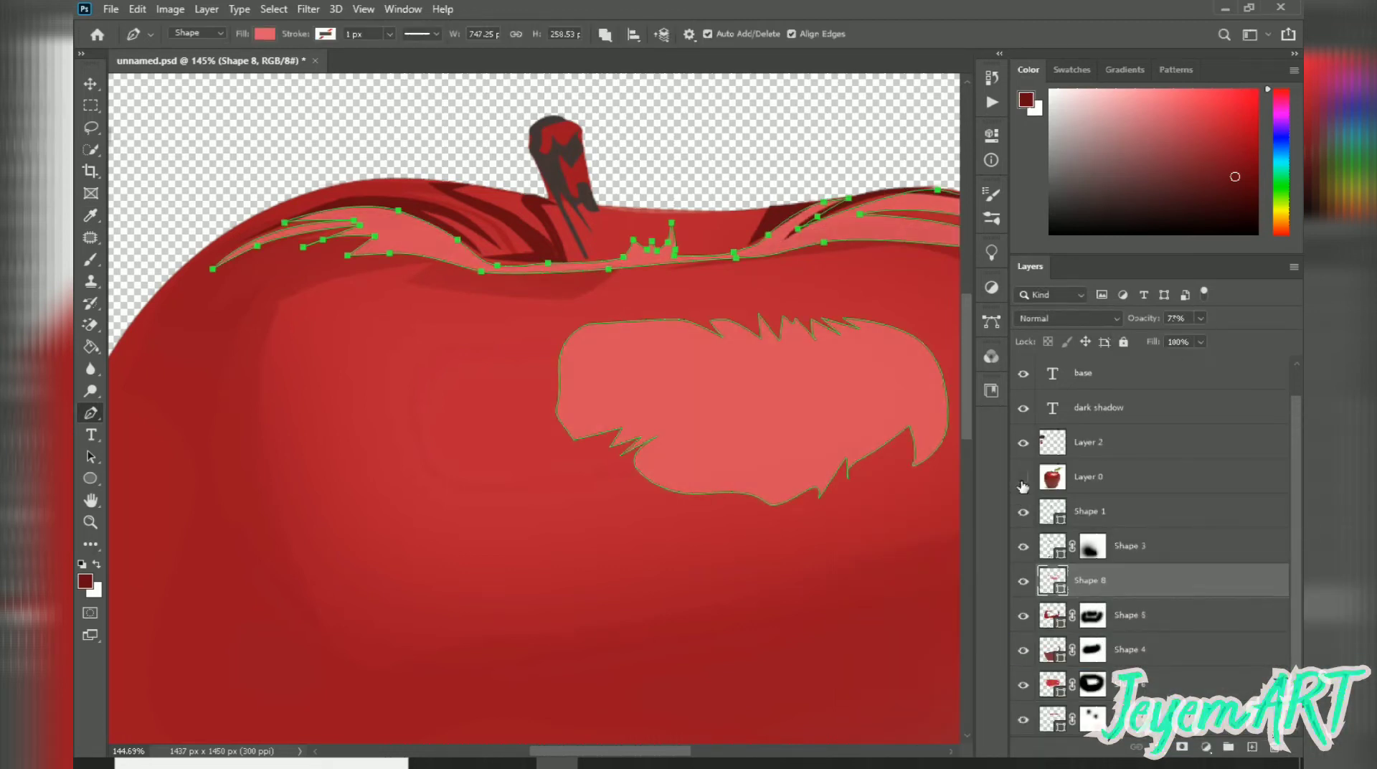
pyautogui.click(1024, 479)
pyautogui.scroll(-5, 645, 403)
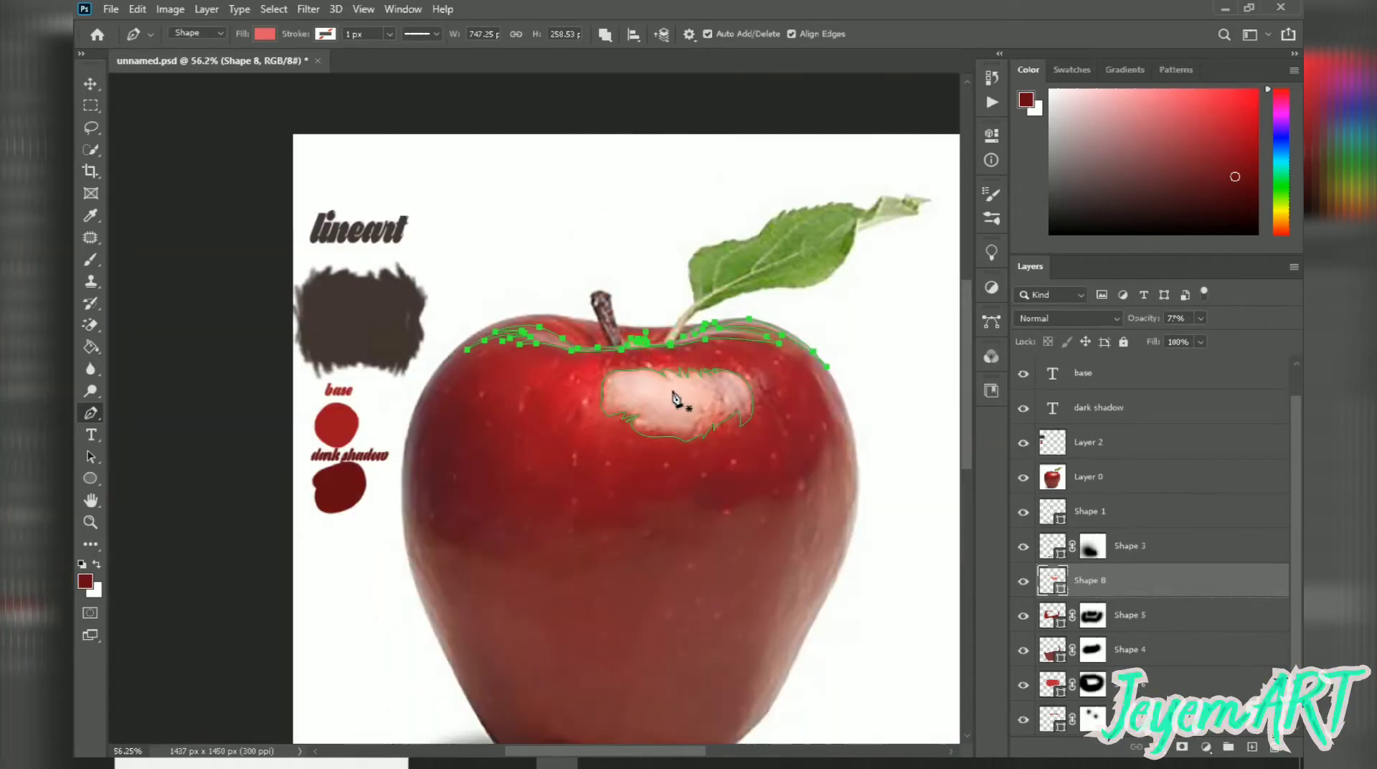
pyautogui.moveTo(828, 577); pyautogui.dragTo(819, 443)
pyautogui.scroll(-1, 784, 363)
pyautogui.scroll(2, 747, 347)
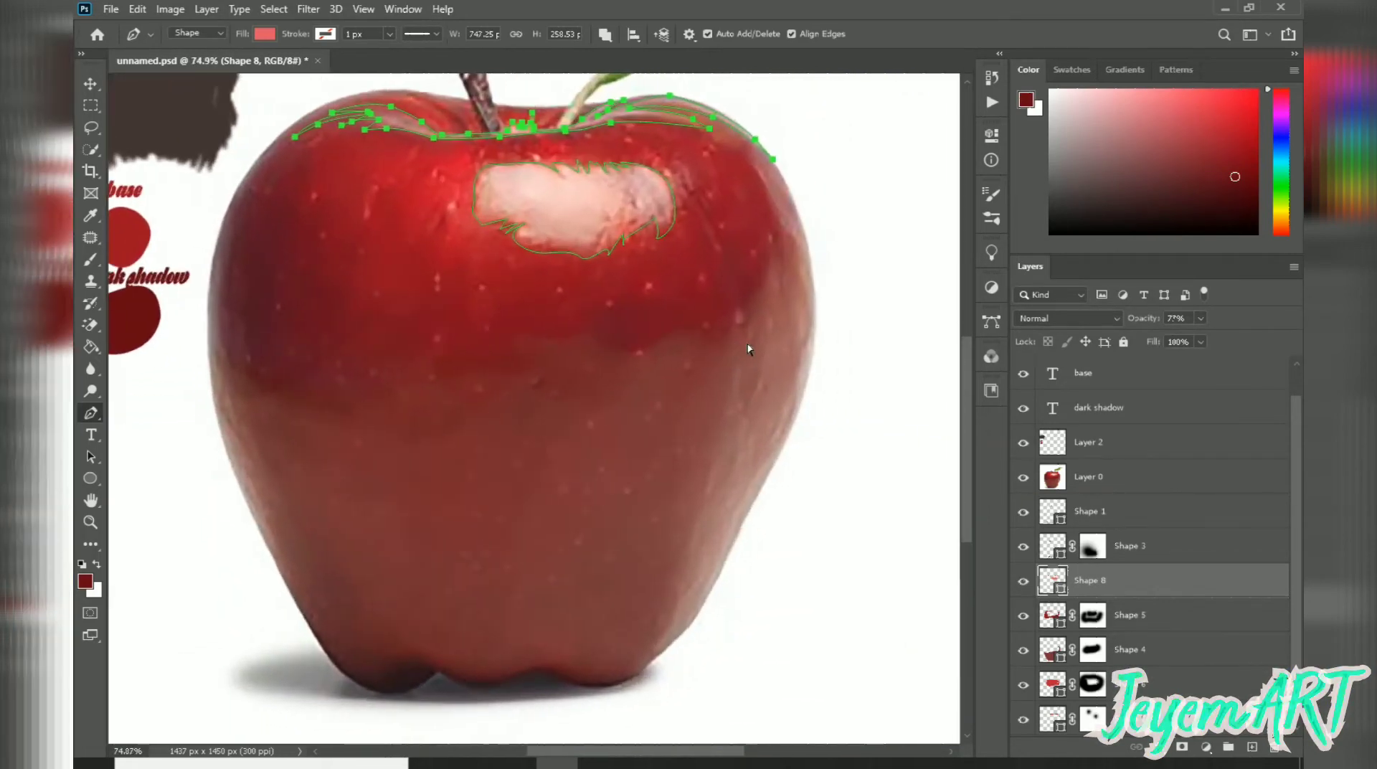
pyautogui.click(1023, 479)
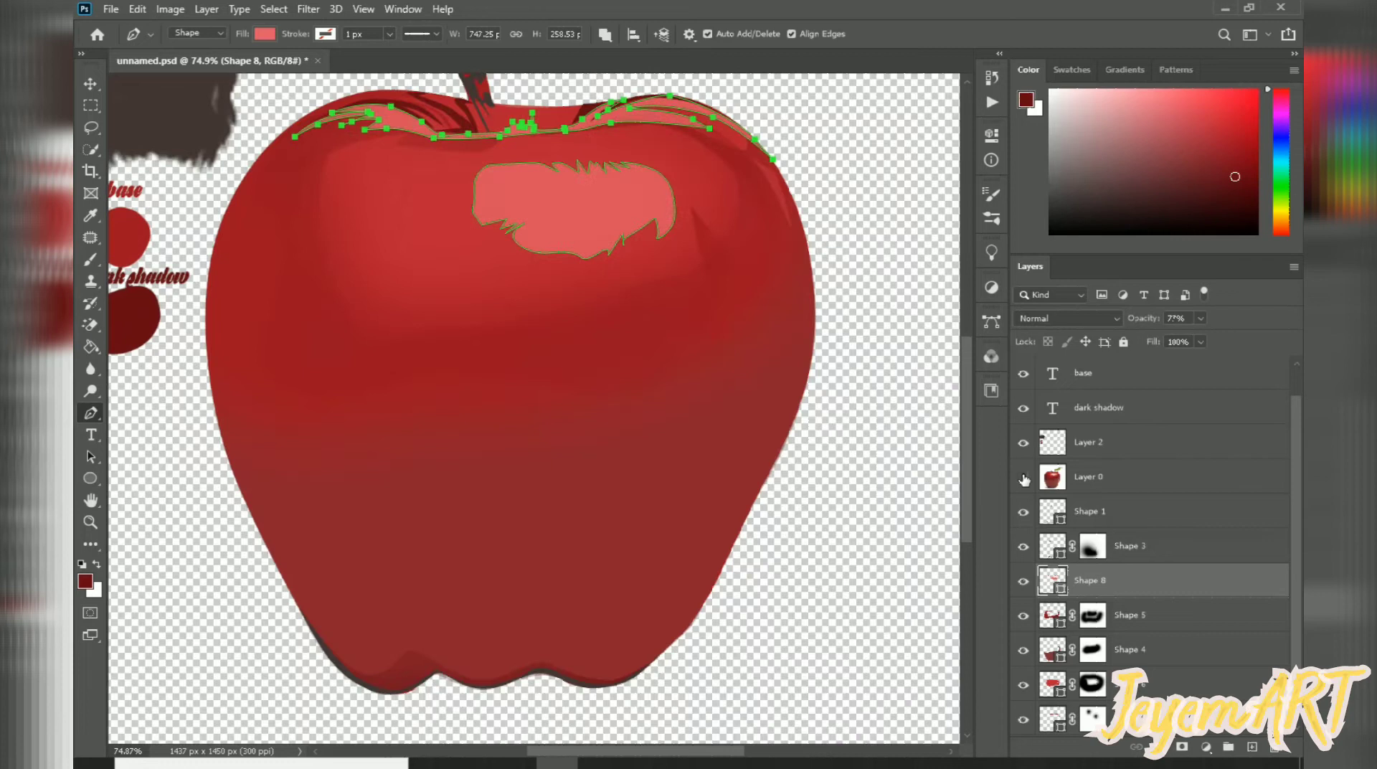
pyautogui.doubleClick(1051, 581)
pyautogui.moveTo(993, 512)
pyautogui.mouseDown()
pyautogui.moveTo(993, 496)
pyautogui.moveTo(969, 507)
pyautogui.moveTo(986, 492)
pyautogui.moveTo(974, 490)
pyautogui.mouseUp()
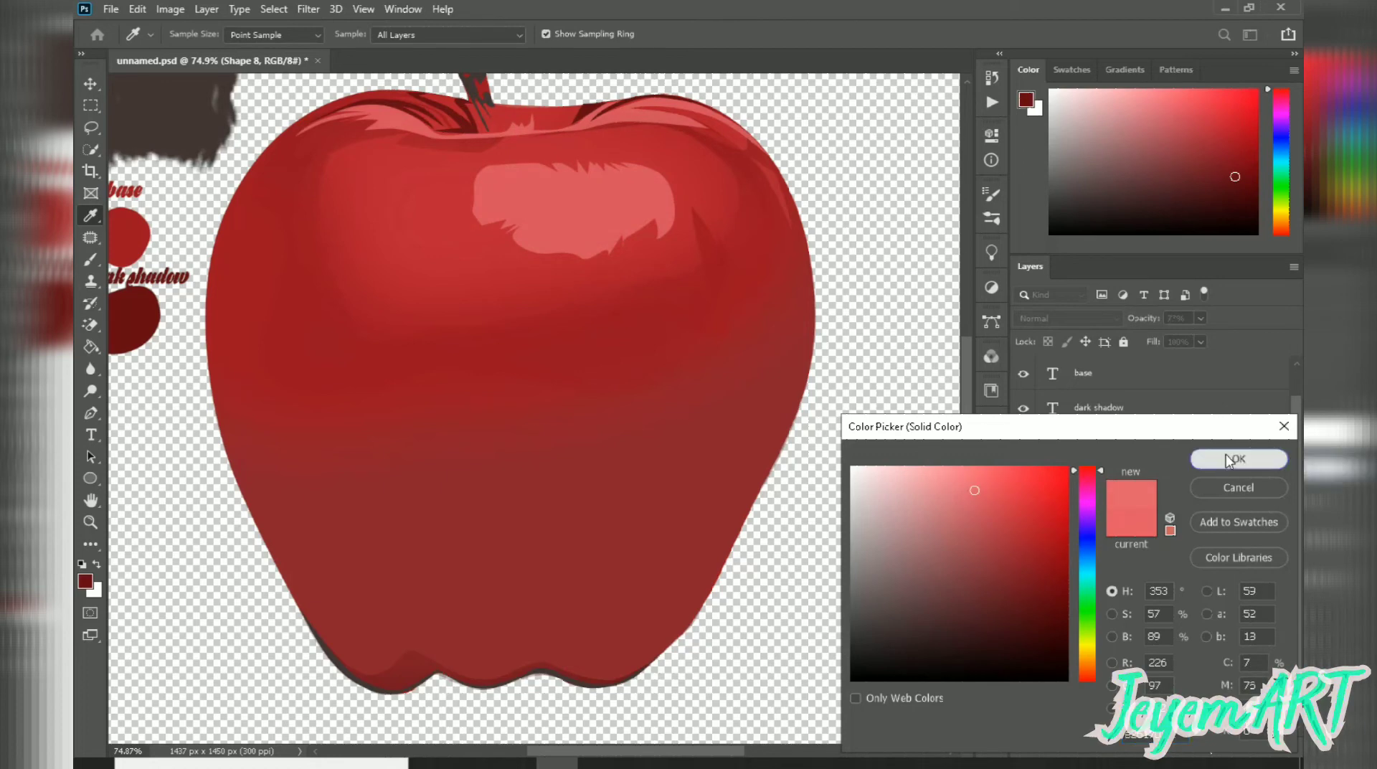
pyautogui.click(1251, 459)
# - Add a layer mask to Shape 8 and fade the highlight's lower and side edges with the soft black brush
pyautogui.click(1182, 748)
pyautogui.press('b')
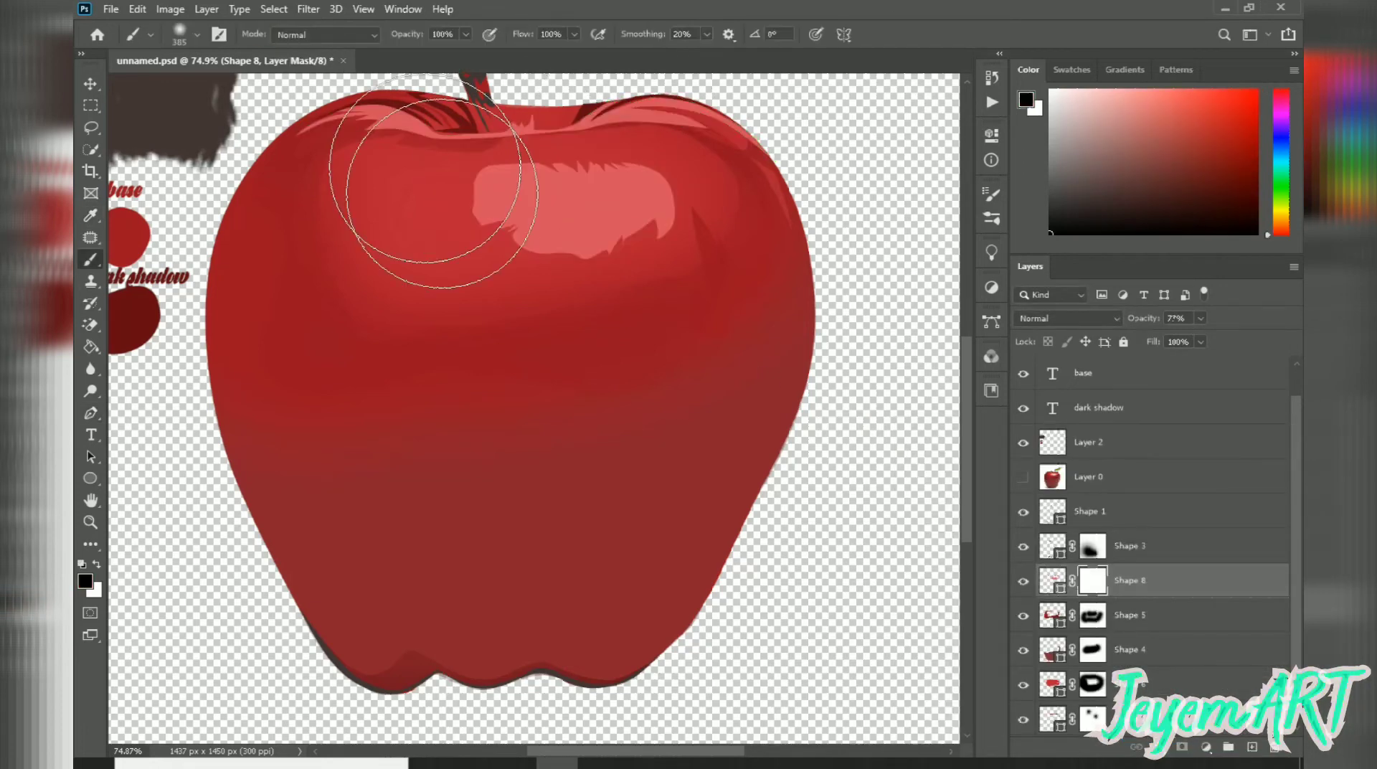
pyautogui.moveTo(437, 306)
pyautogui.mouseDown()
pyautogui.moveTo(696, 301)
pyautogui.moveTo(674, 312)
pyautogui.mouseUp()
pyautogui.moveTo(282, 328); pyautogui.dragTo(348, 475)
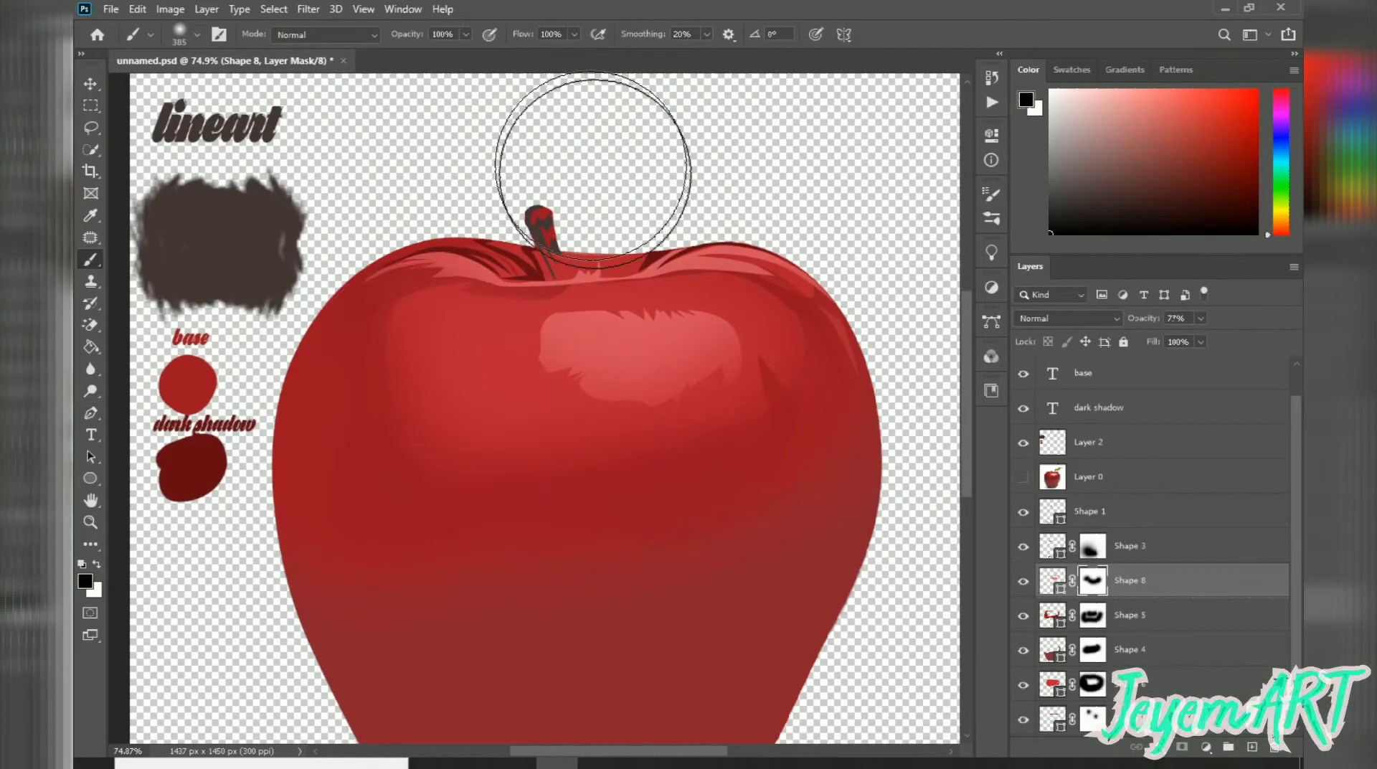
pyautogui.moveTo(424, 356)
pyautogui.mouseDown()
pyautogui.moveTo(478, 395)
pyautogui.moveTo(440, 427)
pyautogui.mouseUp()
pyautogui.moveTo(808, 454); pyautogui.dragTo(803, 354)
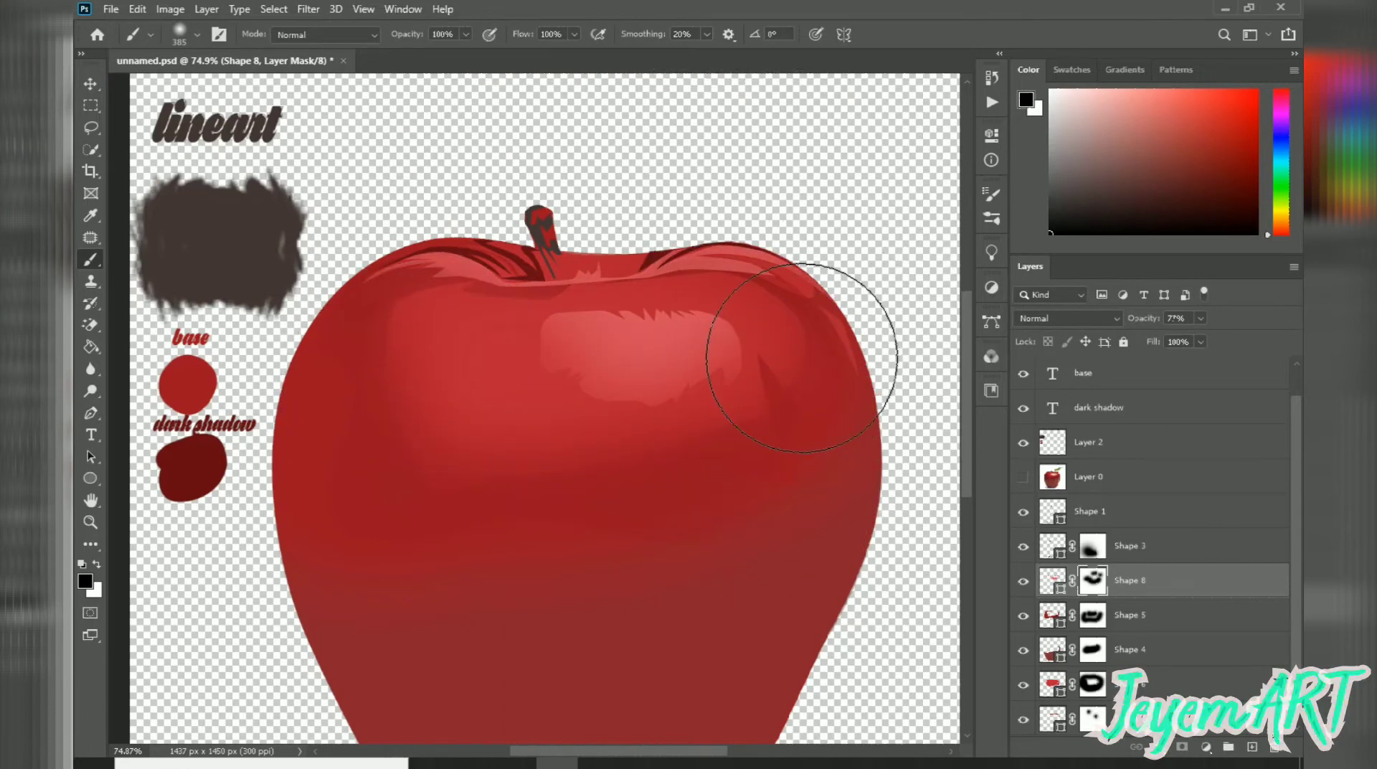
pyautogui.scroll(-5, 836, 433)
pyautogui.scroll(3, 717, 405)
pyautogui.scroll(-3, 709, 396)
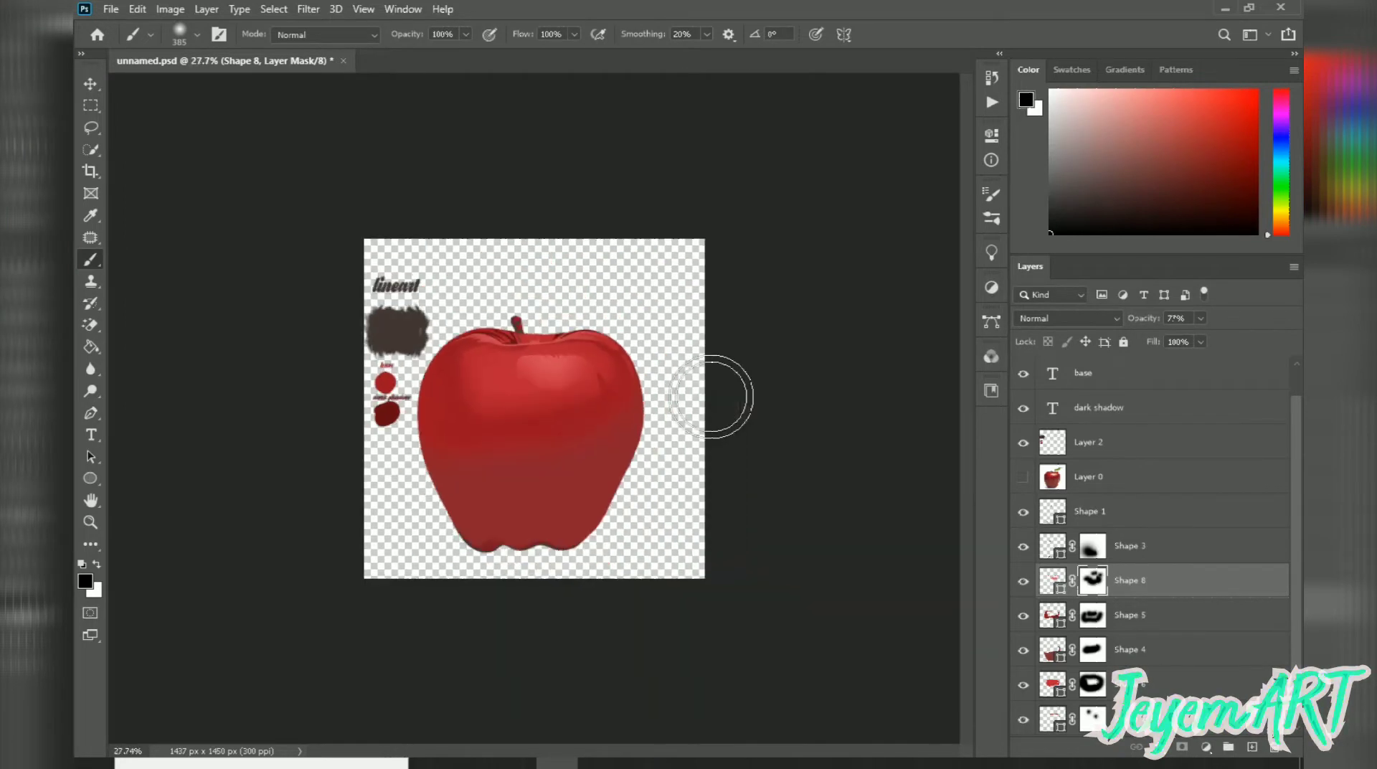
# - With the photo shown, start a new Pen shape tracing the right-side light's inner edge from the shoulder to the apple's base
pyautogui.scroll(3, 717, 396)
pyautogui.click(1023, 476)
pyautogui.press('p')
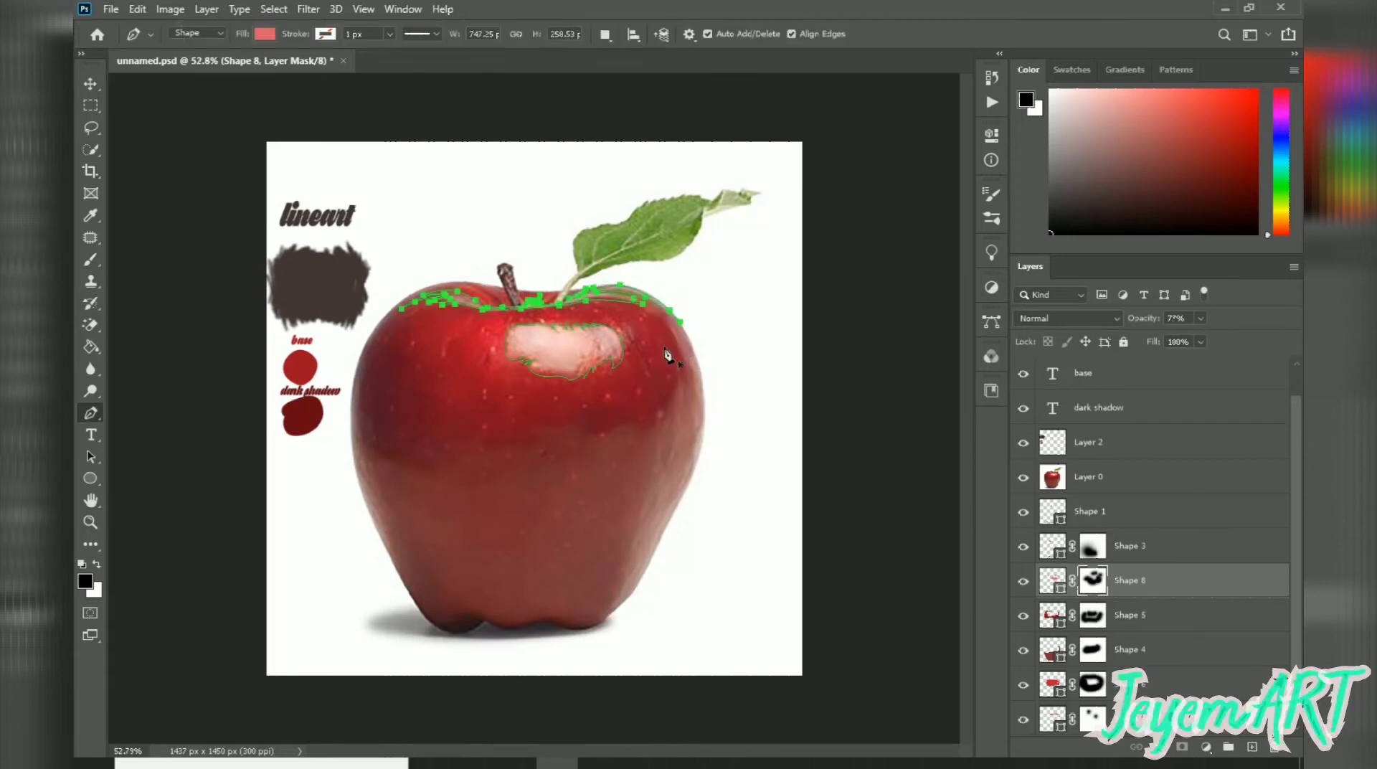
pyautogui.scroll(6, 668, 353)
pyautogui.click(684, 252)
pyautogui.moveTo(717, 299); pyautogui.dragTo(720, 306)
pyautogui.moveTo(733, 364); pyautogui.dragTo(687, 474)
pyautogui.moveTo(647, 651); pyautogui.dragTo(683, 435)
pyautogui.moveTo(654, 525); pyautogui.dragTo(656, 511)
pyautogui.moveTo(686, 420); pyautogui.dragTo(677, 458)
pyautogui.click(648, 567)
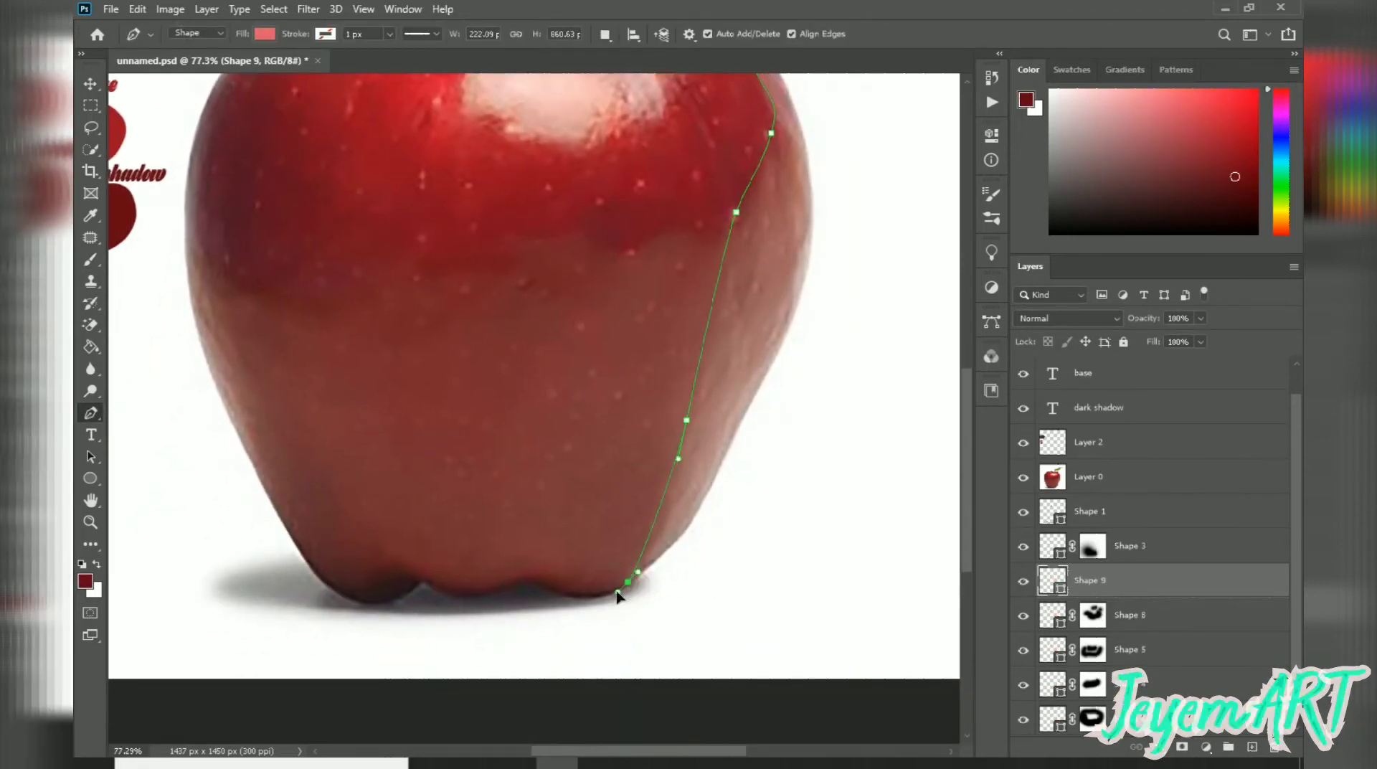
# - Trace the light's outer edge up the apple's right side and over the shoulder, closing it with streaks along the rim
pyautogui.click(783, 350)
pyautogui.scroll(3, 821, 215)
pyautogui.moveTo(798, 291); pyautogui.dragTo(785, 220)
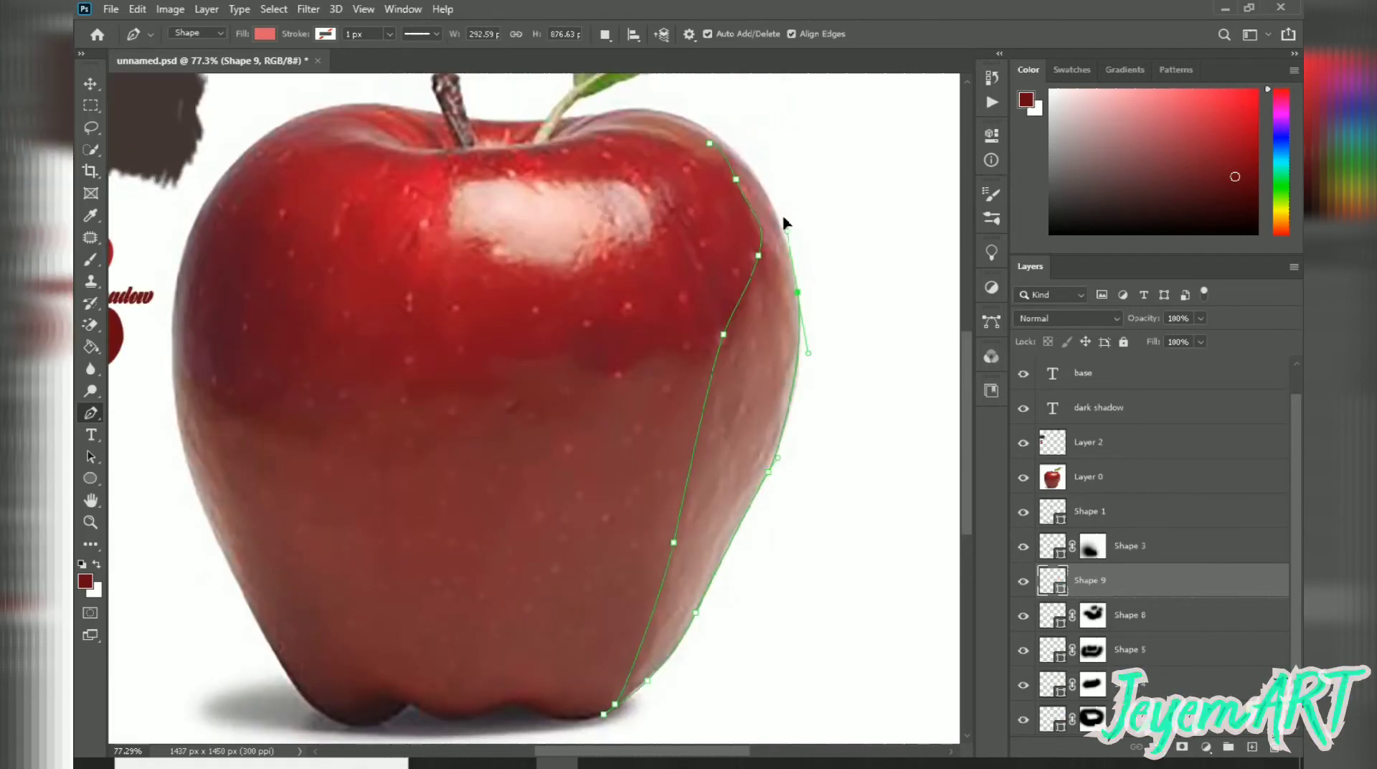
pyautogui.moveTo(708, 129); pyautogui.dragTo(587, 122)
pyautogui.scroll(3, 605, 136)
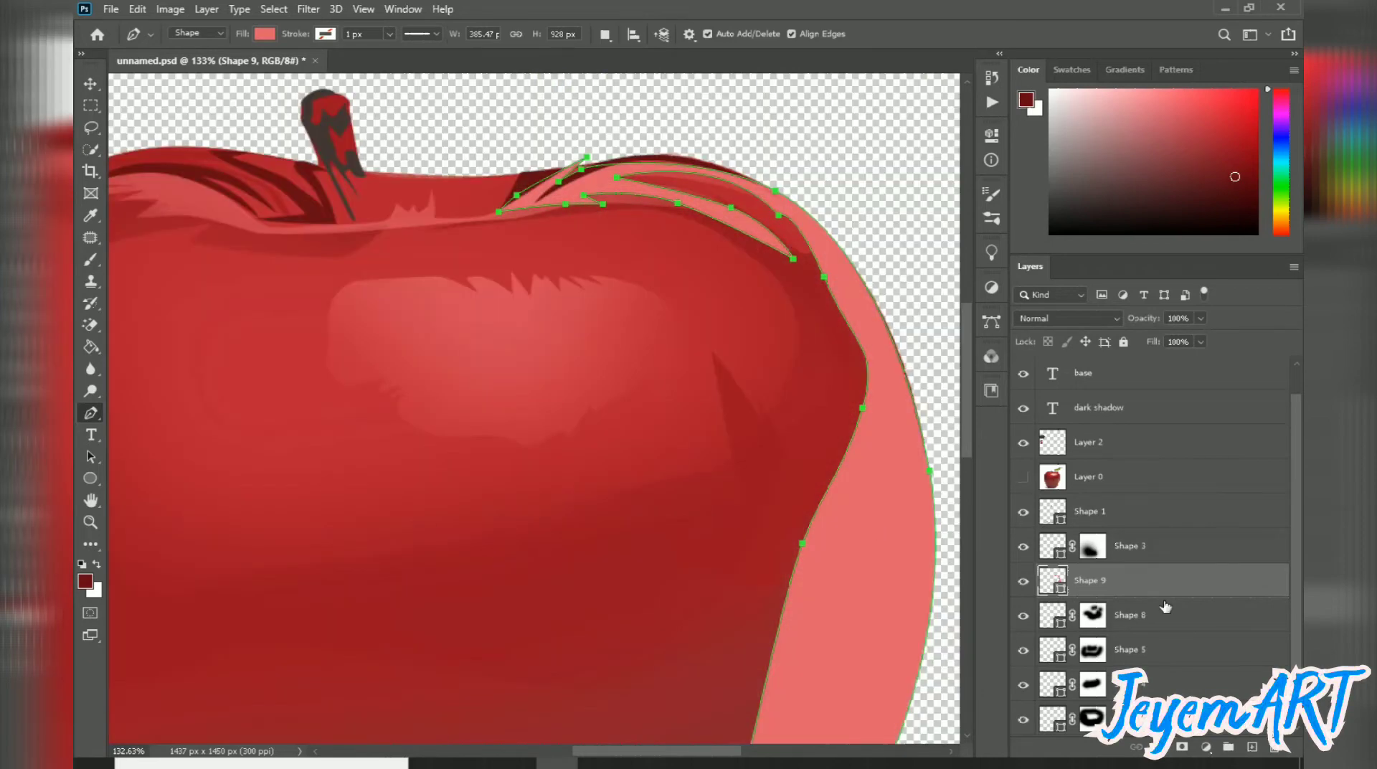
# - Set Shape 9's fill to H 353, S 59, B 78 and lower its opacity to 61%
pyautogui.scroll(-5, 842, 467)
pyautogui.doubleClick(1061, 584)
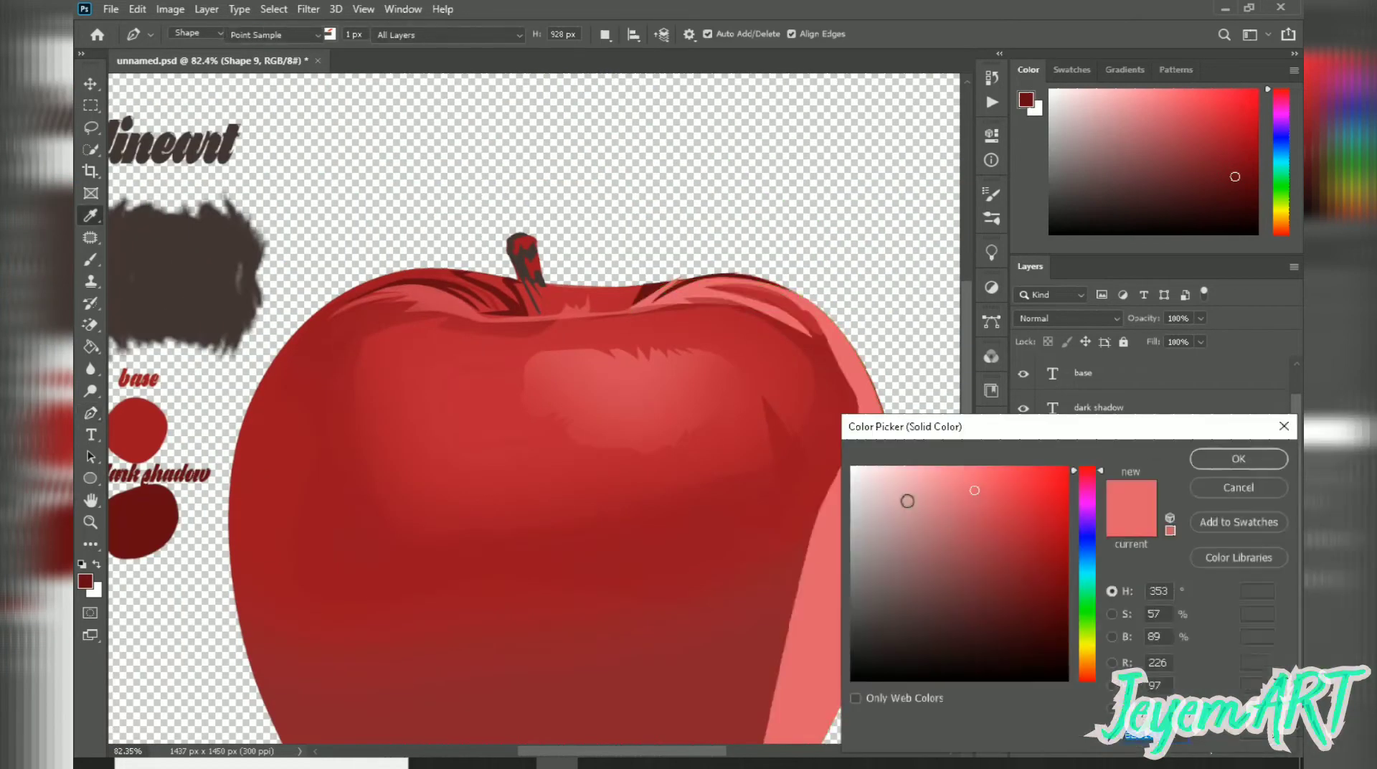
pyautogui.moveTo(906, 494); pyautogui.dragTo(975, 510)
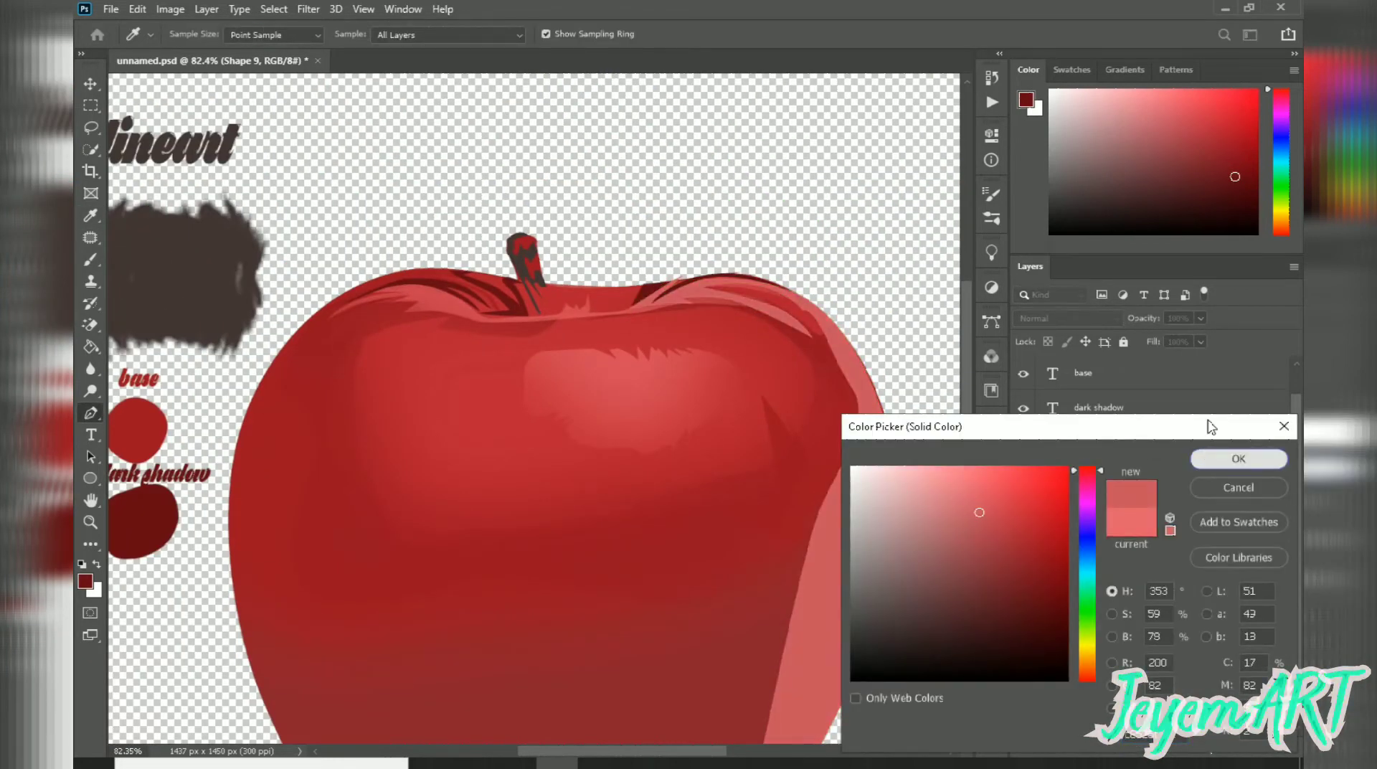
pyautogui.click(1238, 458)
pyautogui.press('p')
pyautogui.moveTo(1172, 338); pyautogui.dragTo(1171, 337)
# - Add a layer mask to Shape 9 and fade the right-side light's inner edge with the soft black brush
pyautogui.press('b')
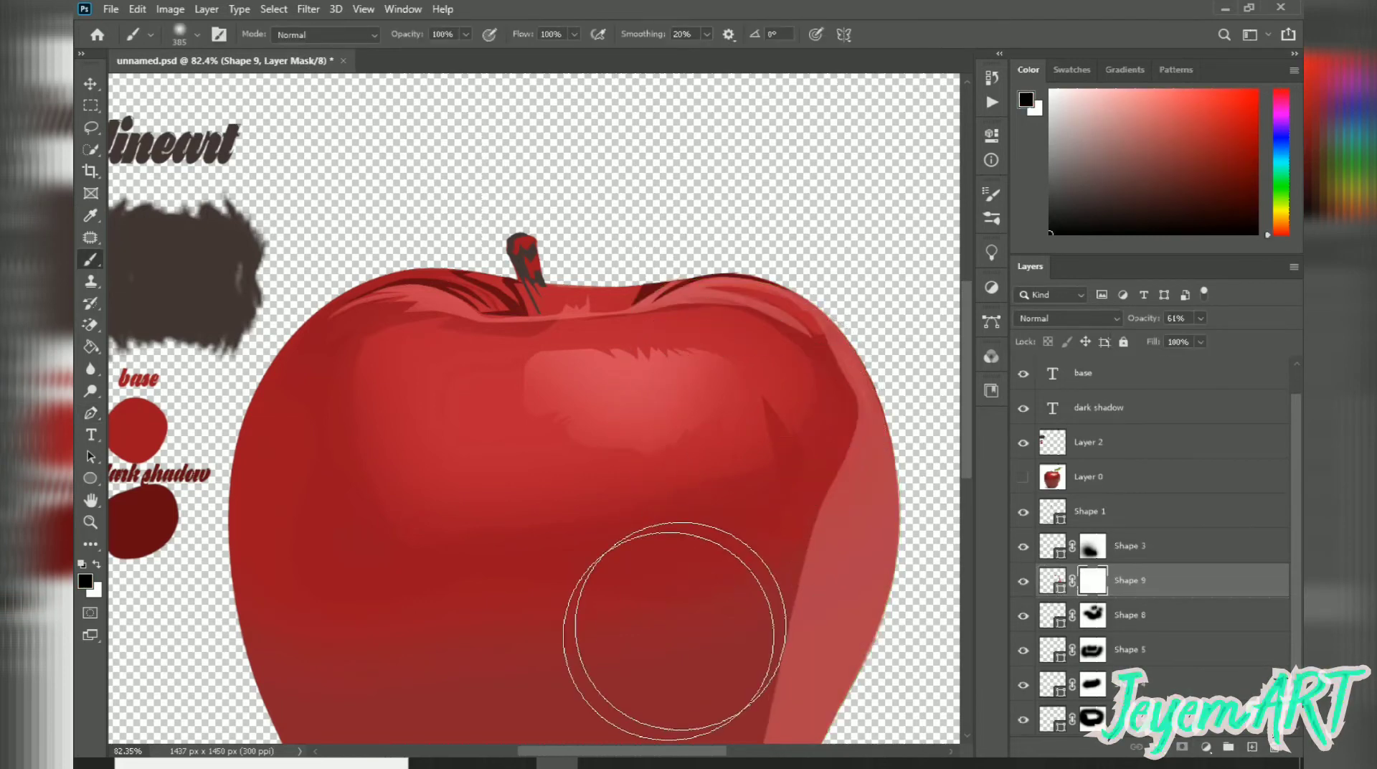
pyautogui.moveTo(566, 530)
pyautogui.mouseDown()
pyautogui.moveTo(550, 280)
pyautogui.moveTo(537, 274)
pyautogui.mouseUp()
pyautogui.moveTo(727, 172)
pyautogui.mouseDown()
pyautogui.moveTo(668, 303)
pyautogui.moveTo(574, 638)
pyautogui.mouseUp()
pyautogui.scroll(-3, 553, 287)
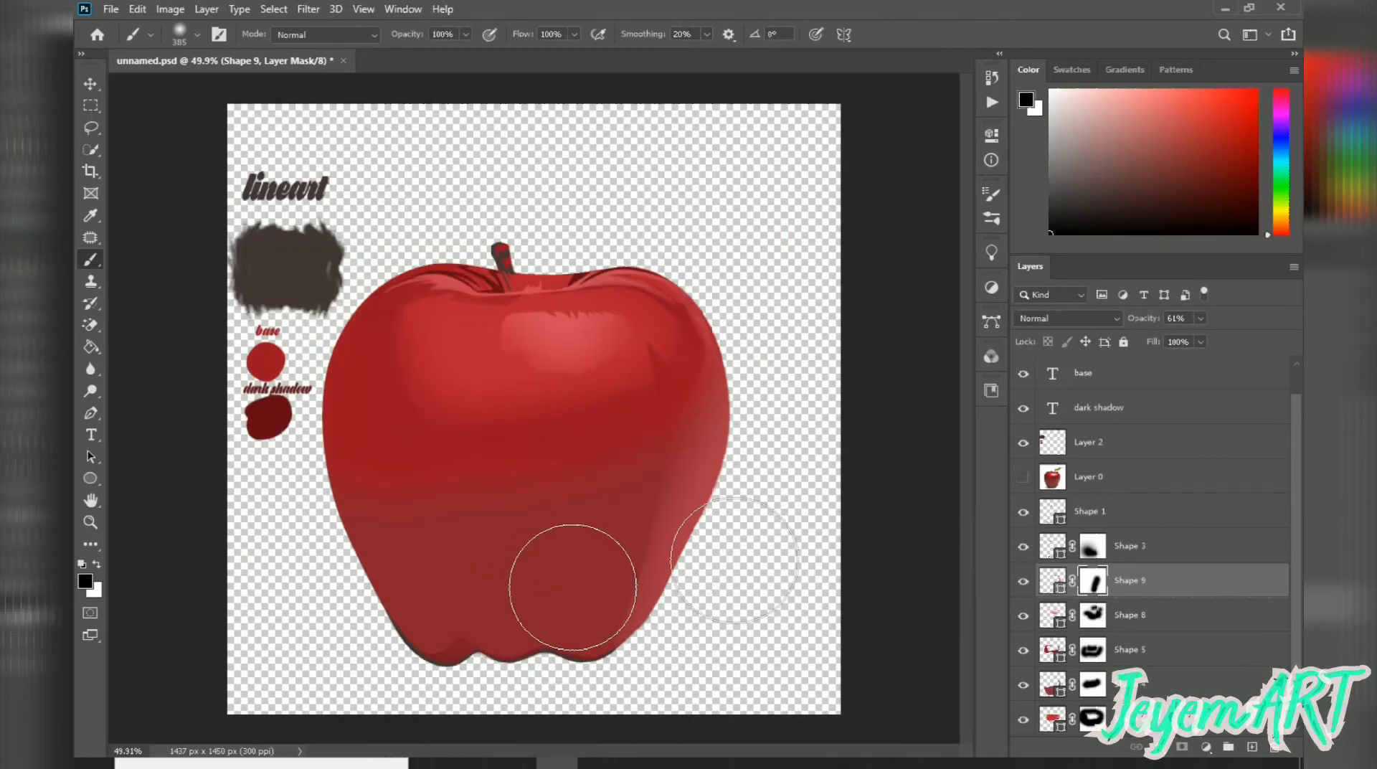
# - Lighten Shape 9's fill to H 353, S 29, B 93 and reselect its layer mask
pyautogui.doubleClick(1053, 582)
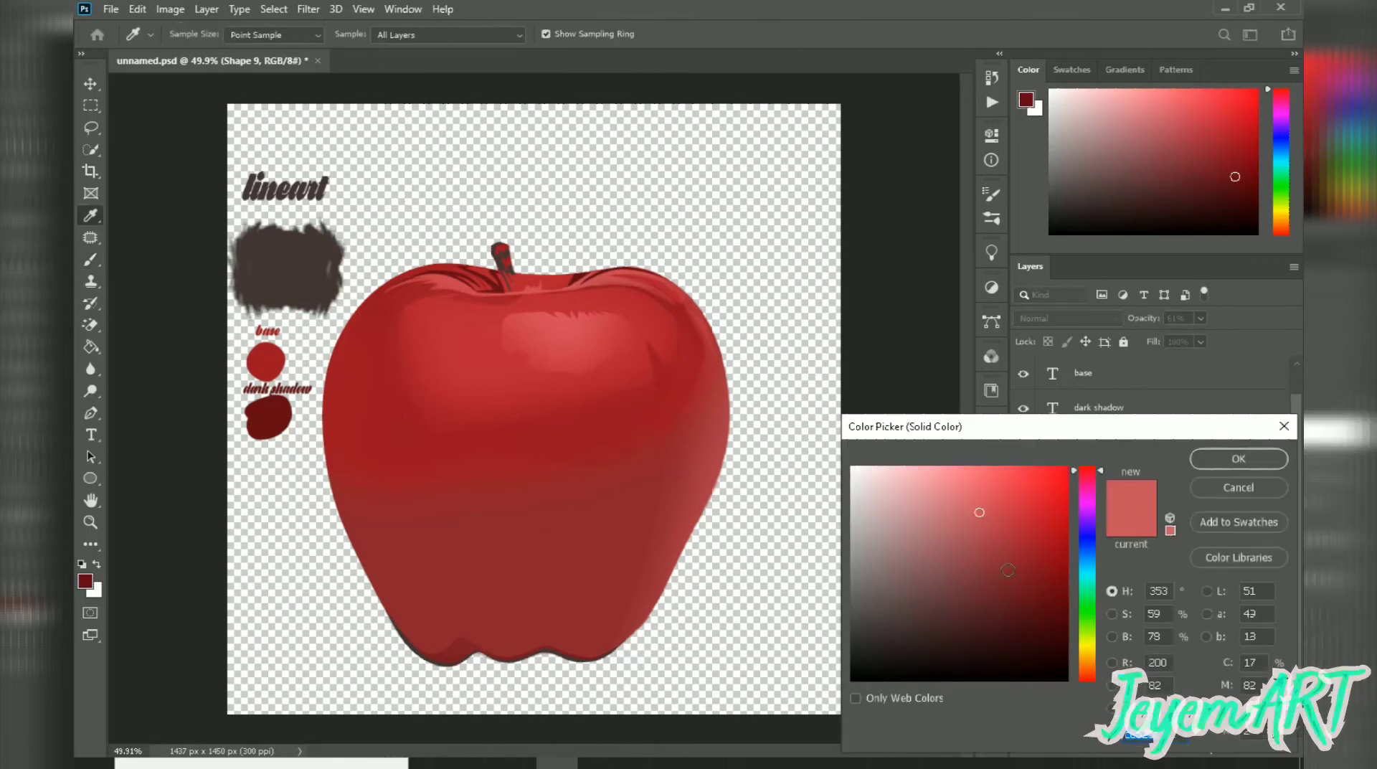
pyautogui.moveTo(967, 504); pyautogui.dragTo(914, 479)
pyautogui.click(1224, 459)
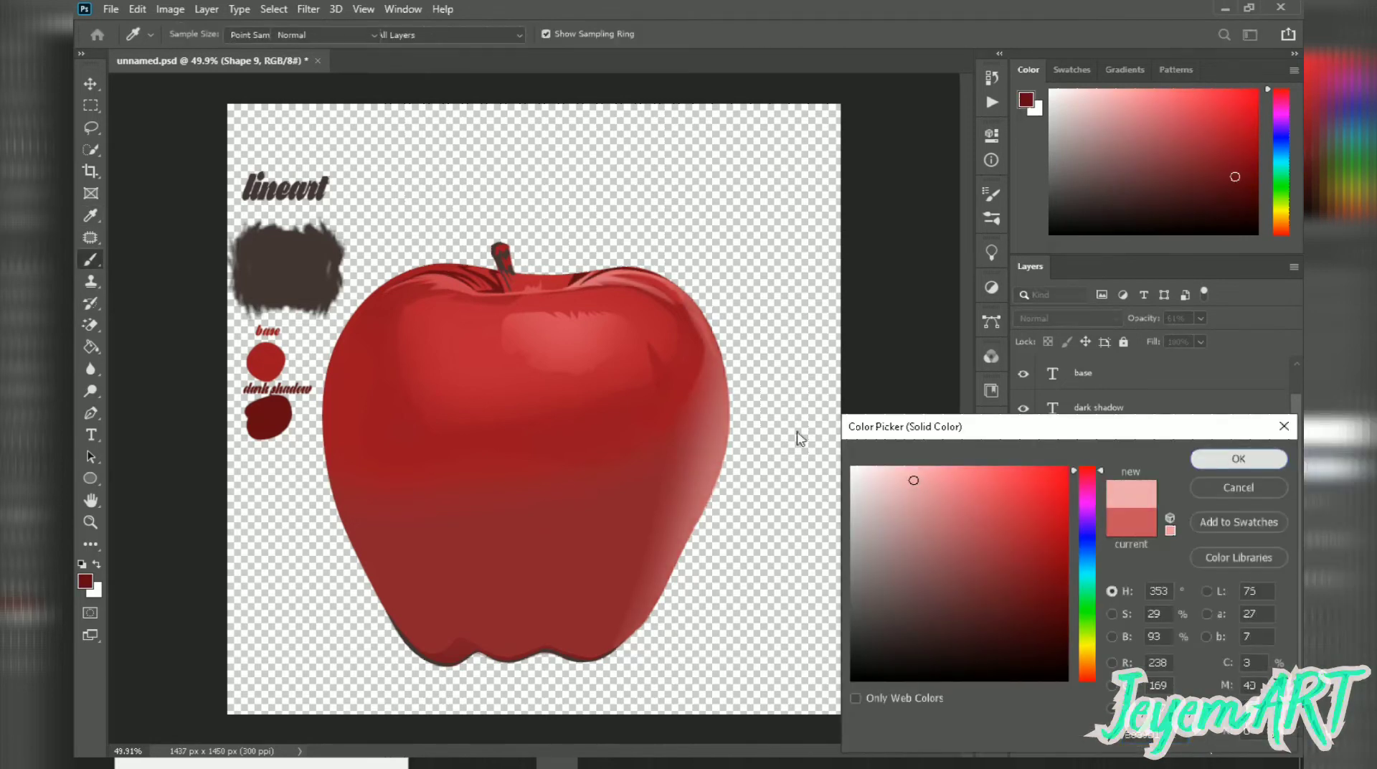
pyautogui.click(1093, 581)
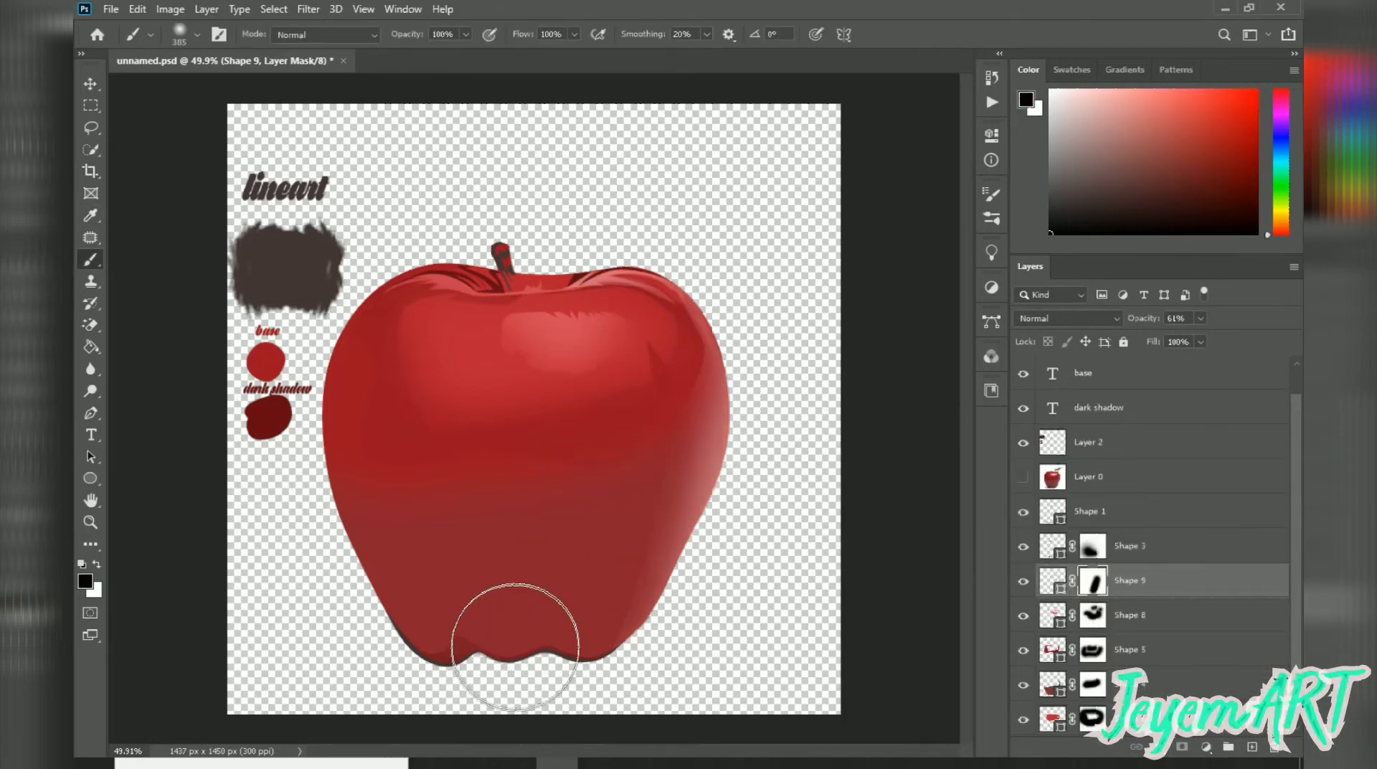
# - With the photo shown, start a new Pen shape tracing the left-side light's inner edge from the shoulder to the apple's base
pyautogui.scroll(-3, 486, 436)
pyautogui.scroll(3, 485, 436)
pyautogui.click(1023, 477)
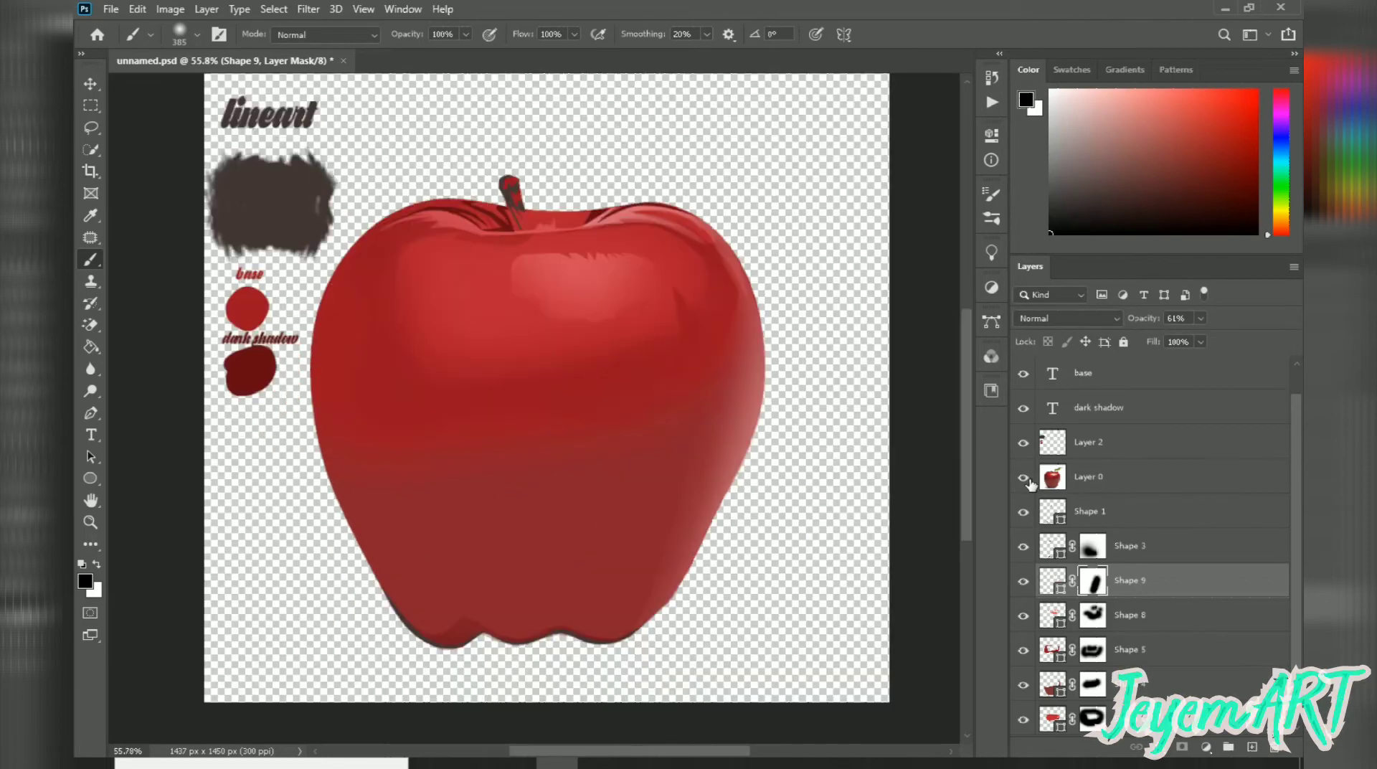
pyautogui.press('p')
pyautogui.scroll(2, 405, 287)
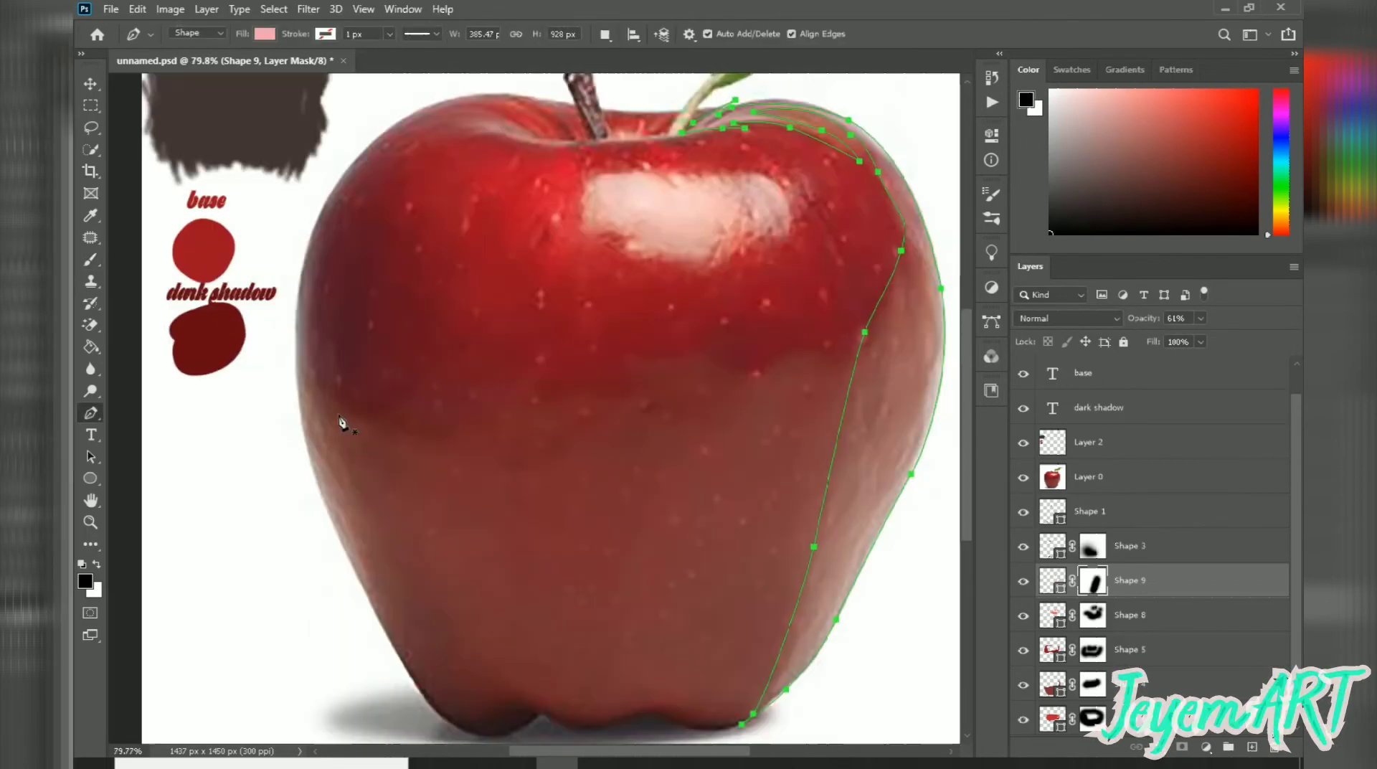
pyautogui.moveTo(319, 291); pyautogui.dragTo(322, 380)
pyautogui.click(353, 514)
pyautogui.click(387, 567)
pyautogui.click(414, 656)
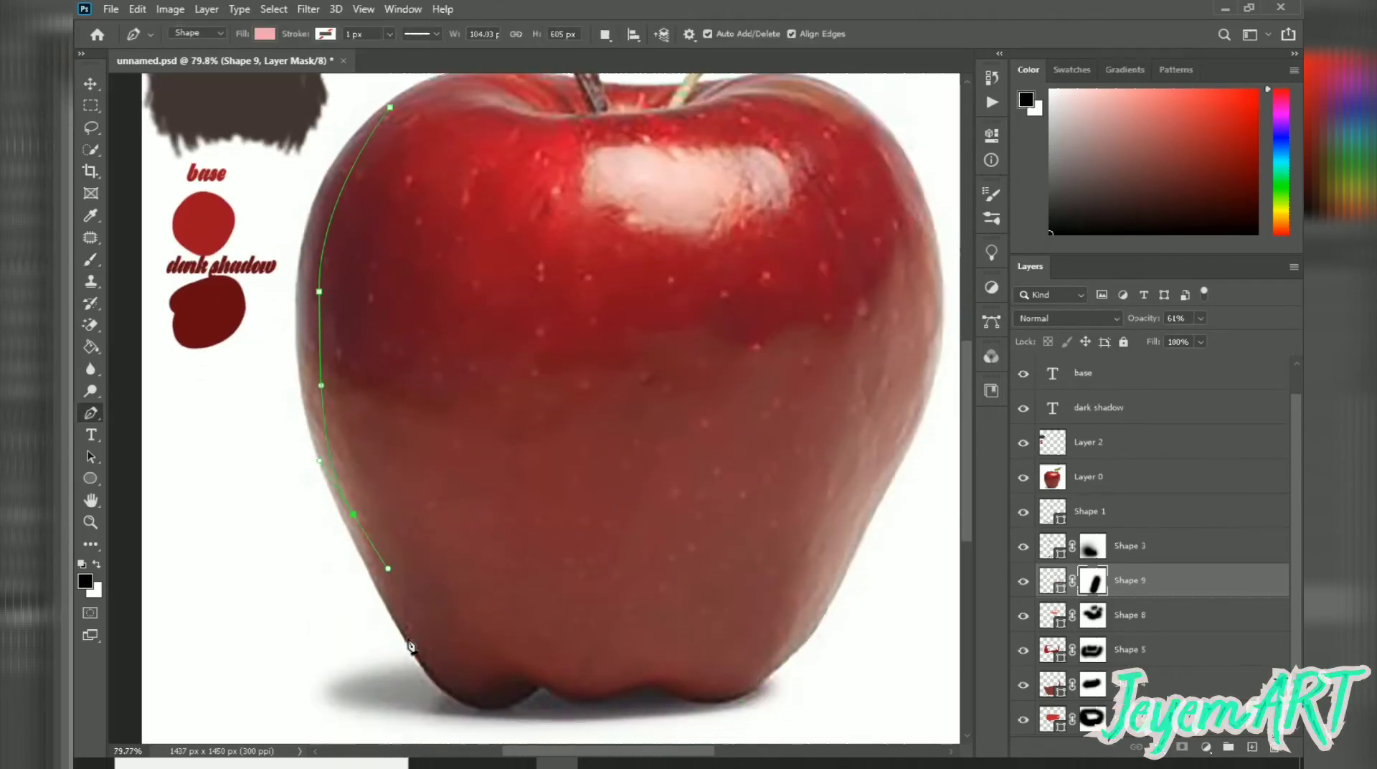
# - Trace the light's outer edge up the apple's left side to the left shoulder, undoing the misplaced last anchor
pyautogui.moveTo(313, 446); pyautogui.dragTo(301, 400)
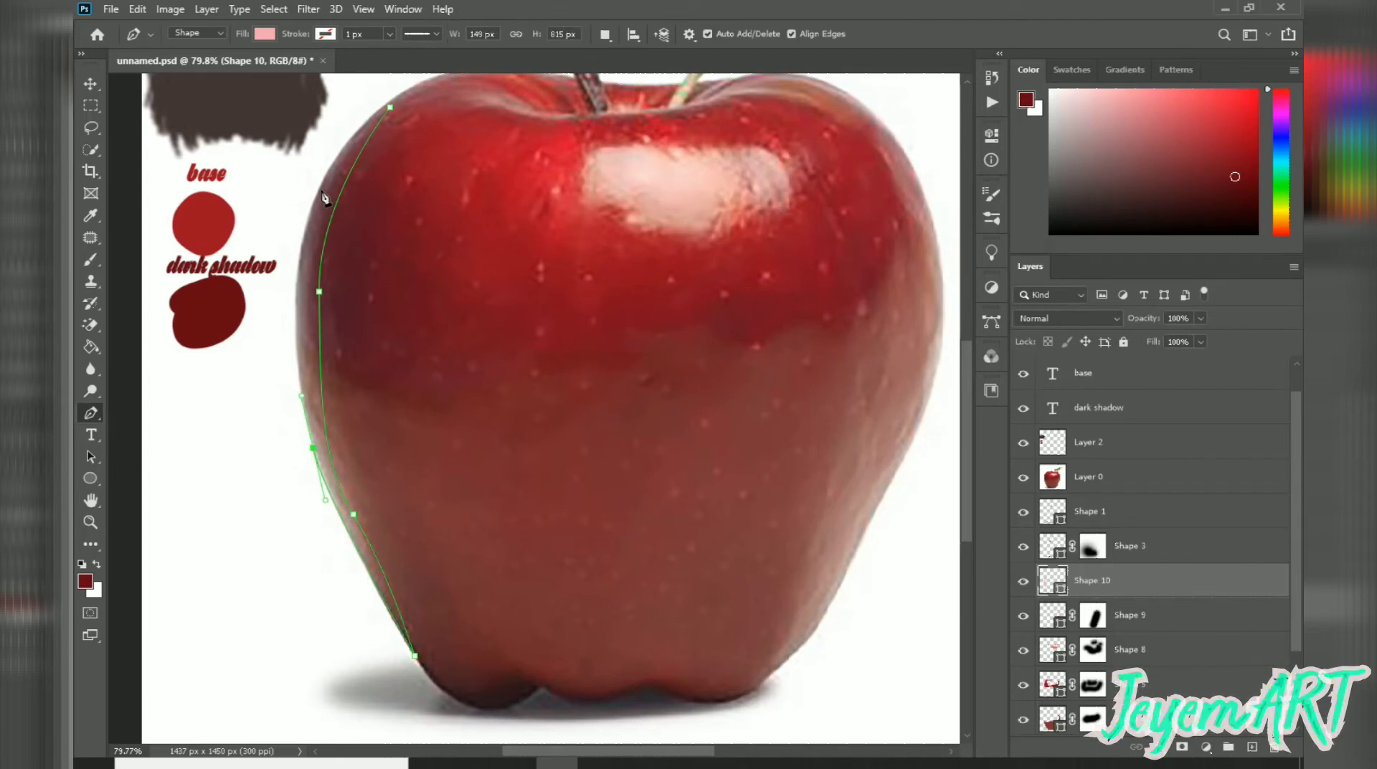
pyautogui.moveTo(320, 188); pyautogui.dragTo(367, 103)
pyautogui.click(462, 79)
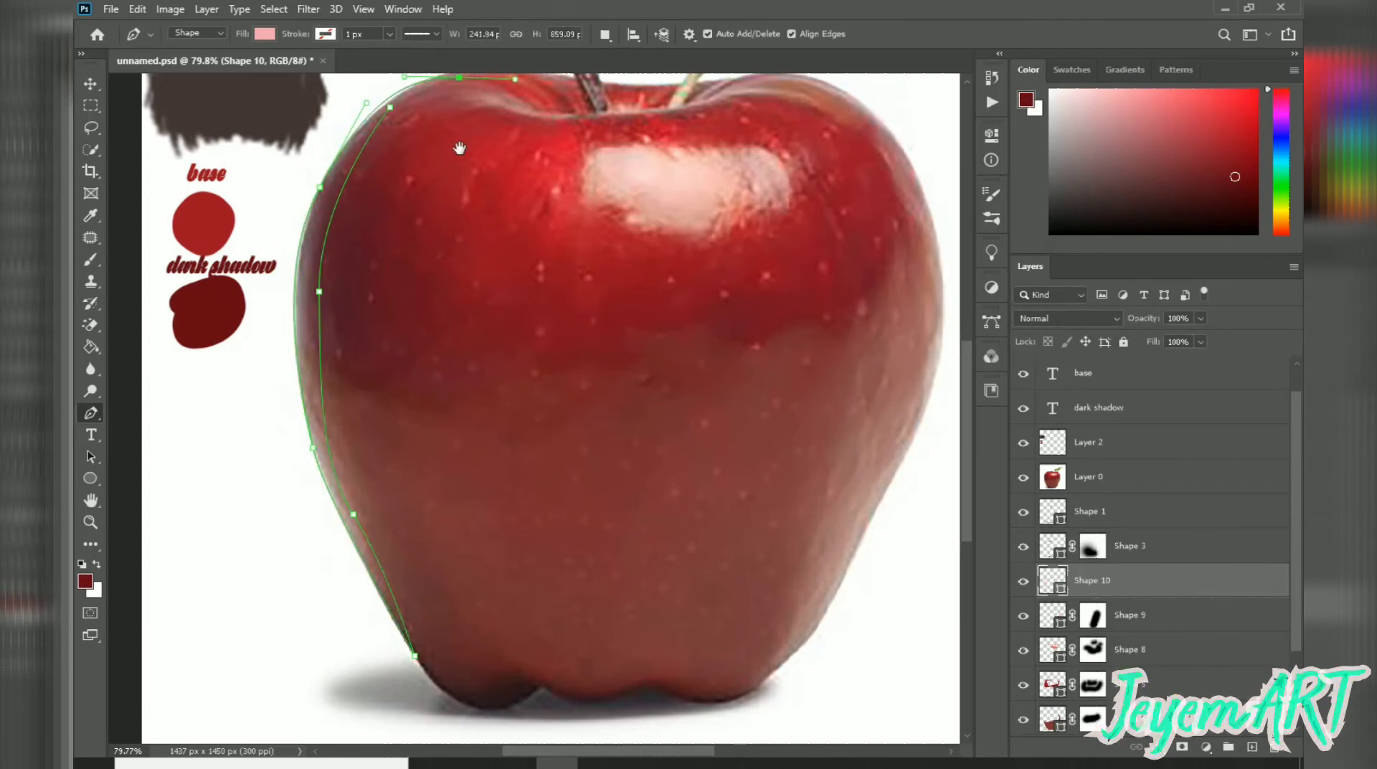
pyautogui.moveTo(458, 147); pyautogui.dragTo(528, 334)
pyautogui.hotkey('ctrl', 'z')
# - Continue the light shape along the top rim past the stem to the right shoulder and back, closing it with pointed streaks
pyautogui.moveTo(528, 257); pyautogui.dragTo(562, 256)
pyautogui.click(592, 278)
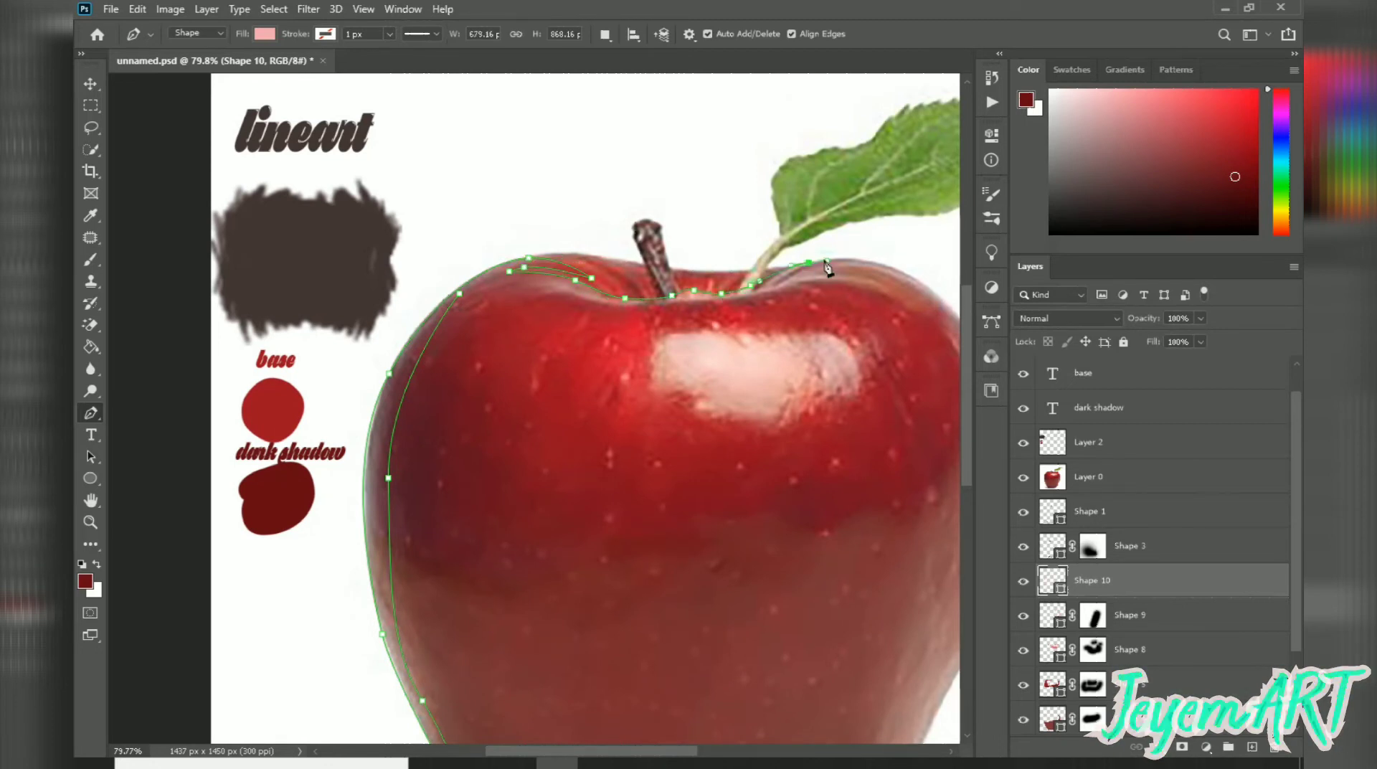
pyautogui.moveTo(874, 256); pyautogui.dragTo(811, 240)
pyautogui.click(894, 280)
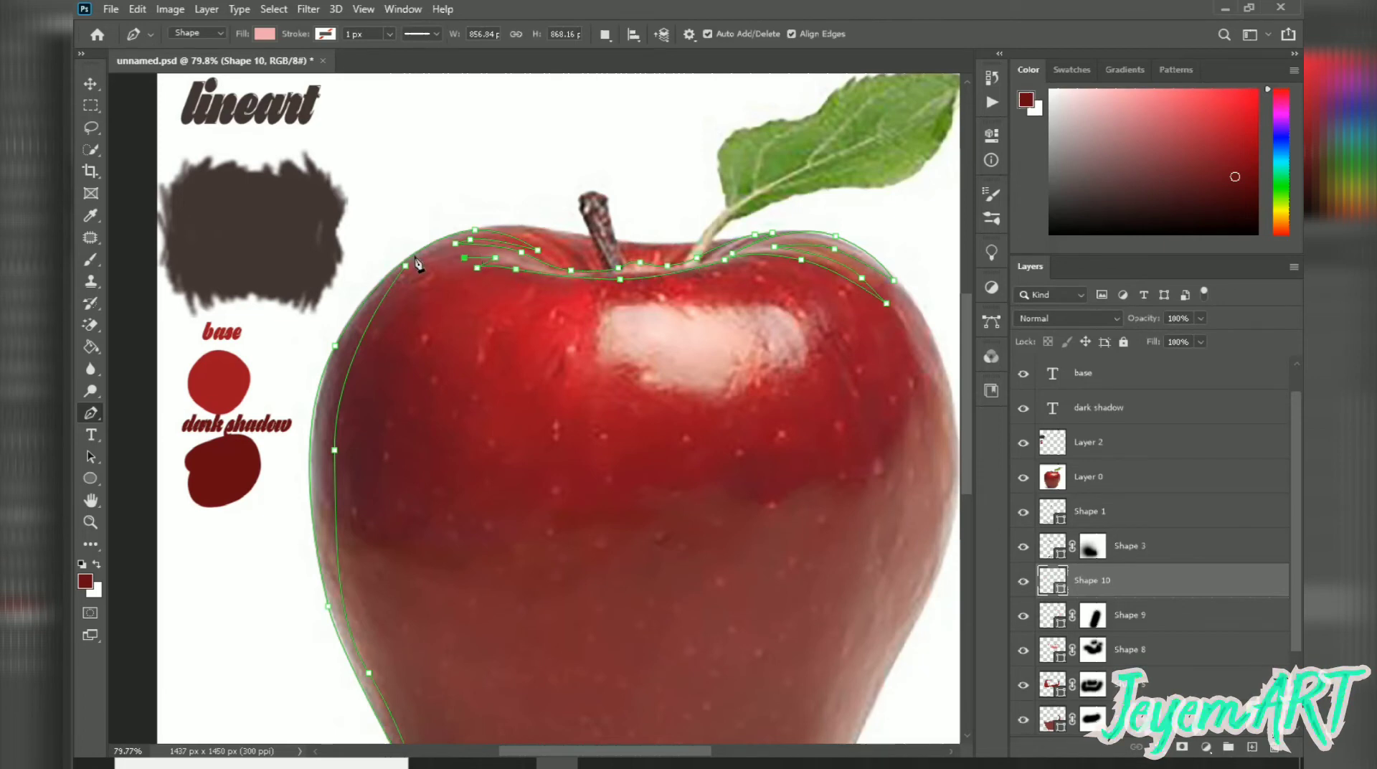
# - Hide the photo and lower Shape 10's opacity to 54%
pyautogui.click(1024, 479)
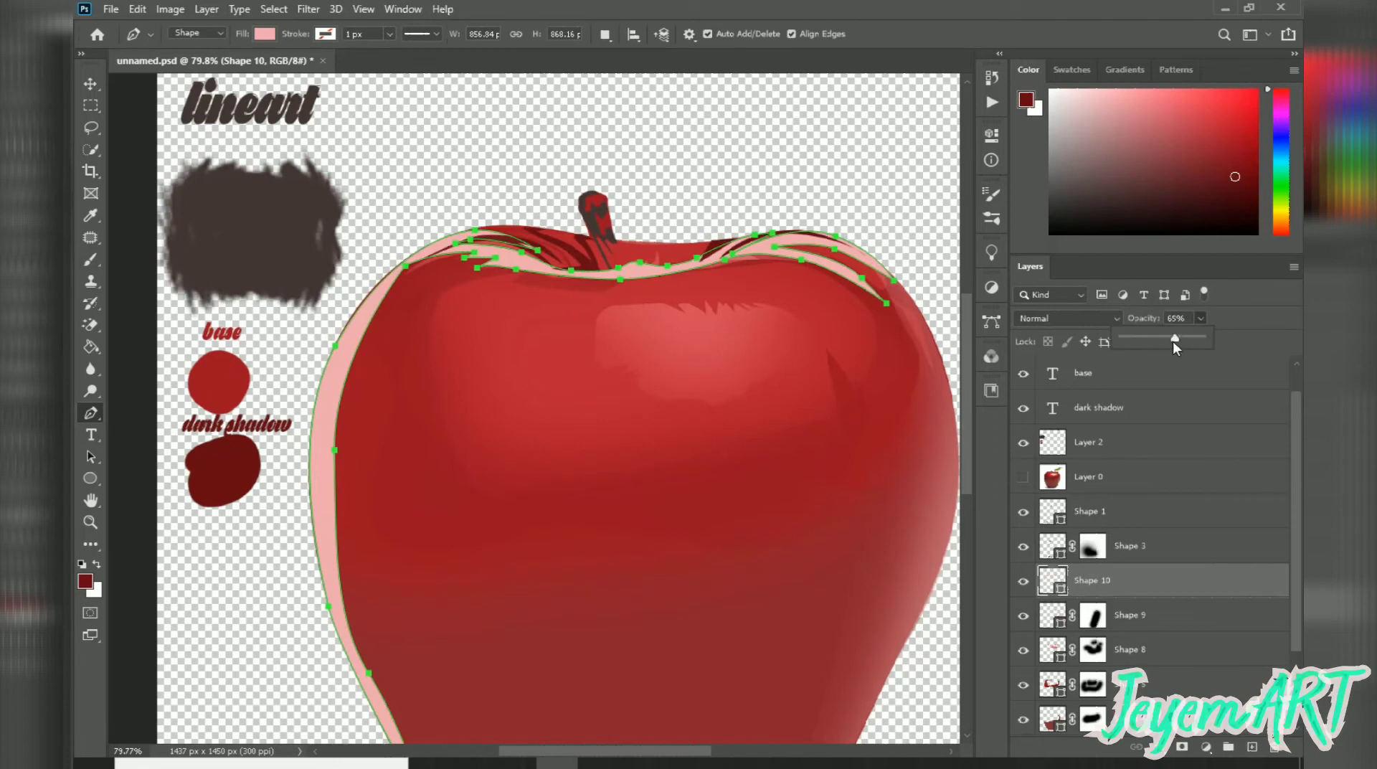
pyautogui.moveTo(1174, 341); pyautogui.dragTo(1166, 342)
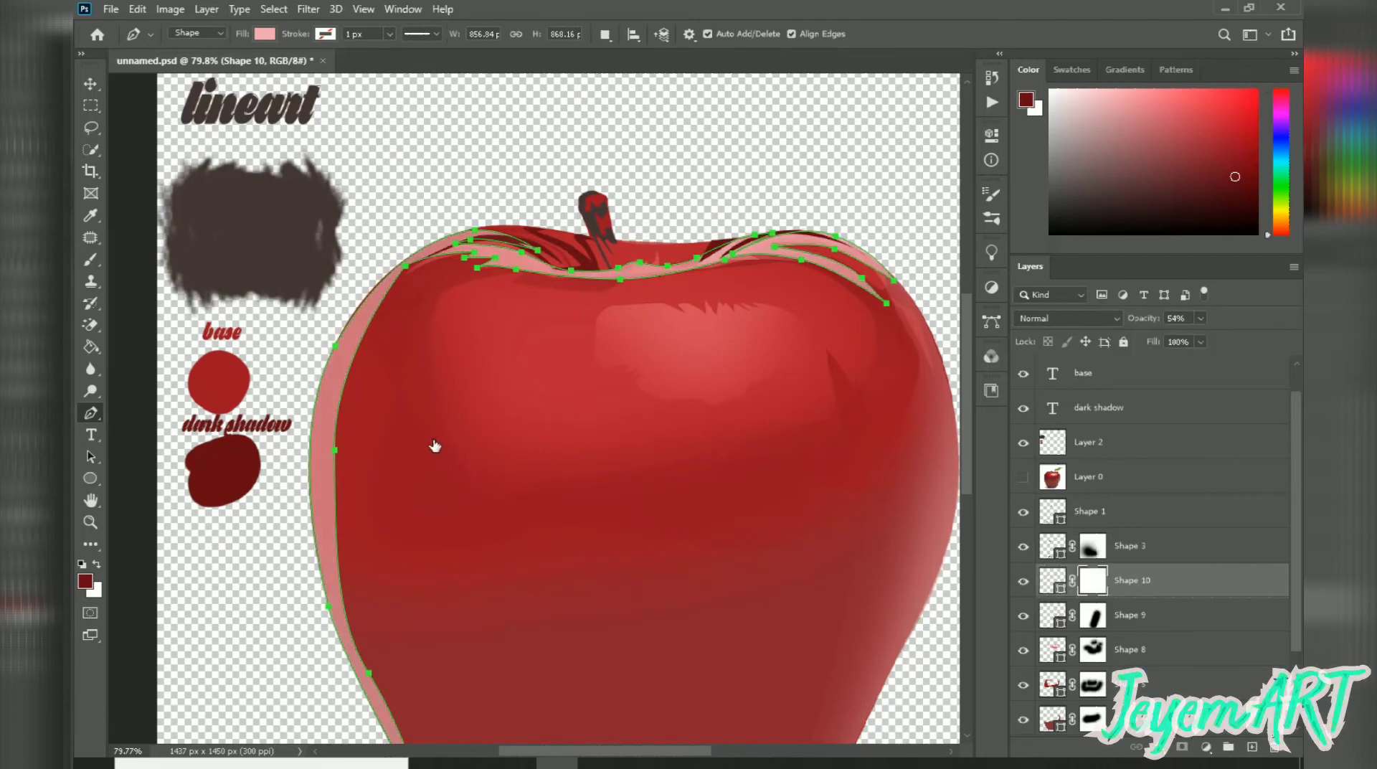
# - Add a layer mask to Shape 10 and fade the left light's inner edge and the rim streaks with the soft black brush
pyautogui.press('b')
pyautogui.moveTo(445, 375); pyautogui.dragTo(435, 543)
pyautogui.moveTo(471, 486); pyautogui.dragTo(507, 283)
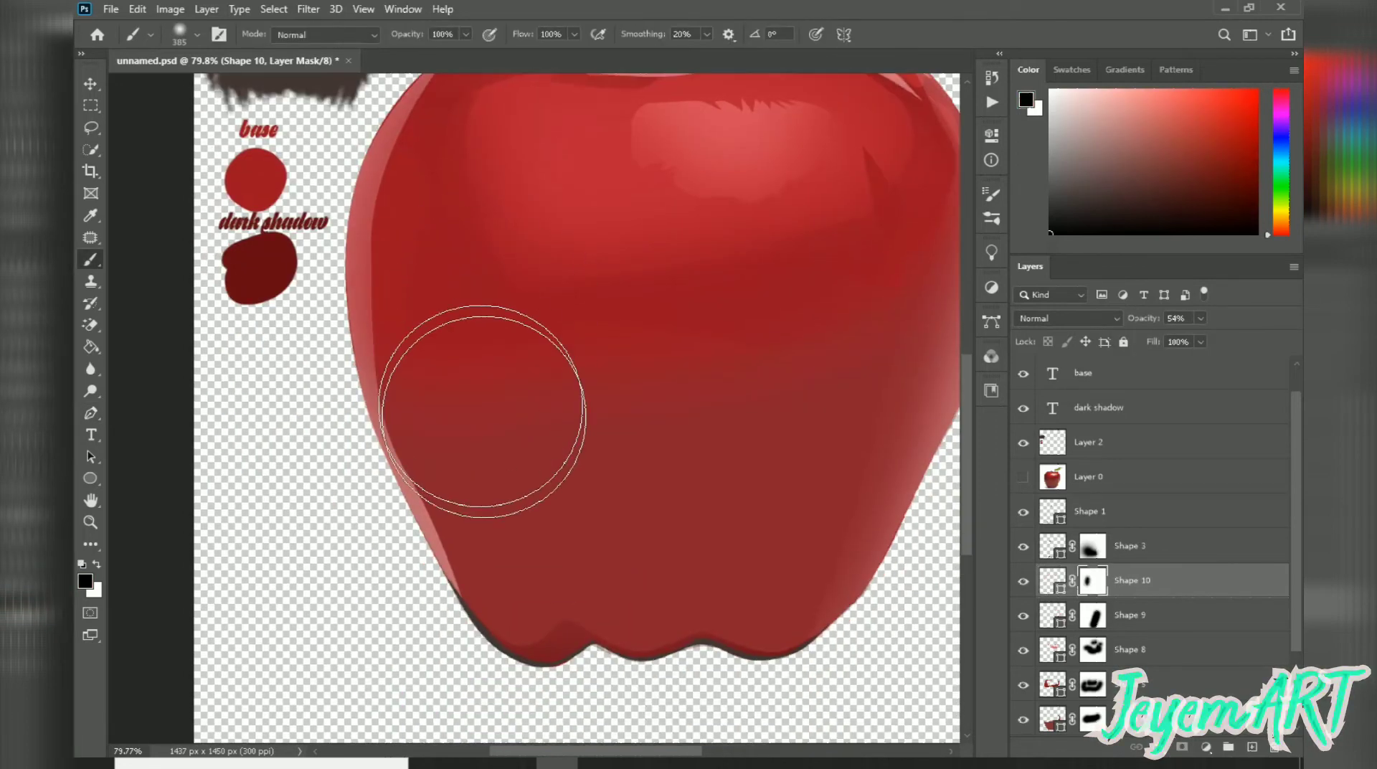
pyautogui.moveTo(483, 411); pyautogui.dragTo(556, 577)
pyautogui.scroll(-5, 611, 424)
pyautogui.scroll(4, 499, 371)
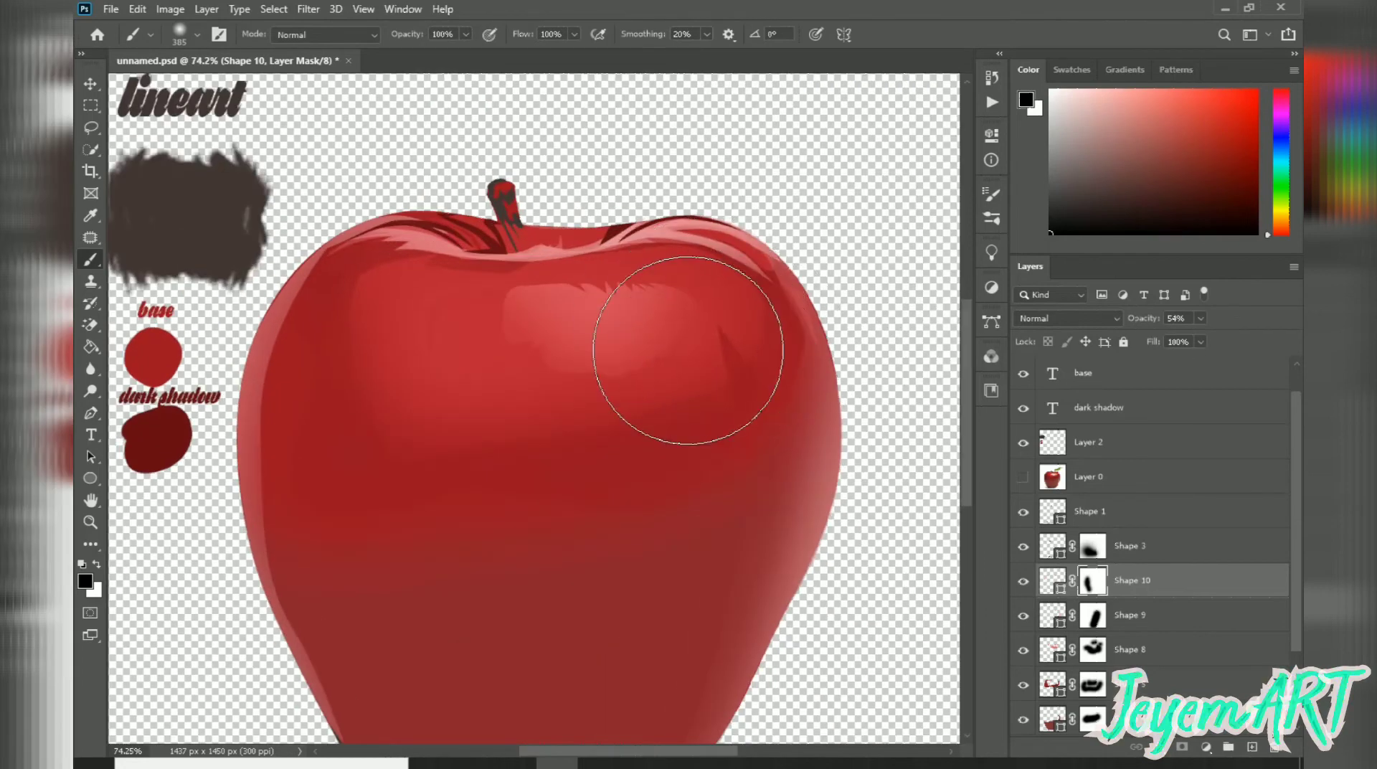
pyautogui.moveTo(687, 350); pyautogui.dragTo(552, 169)
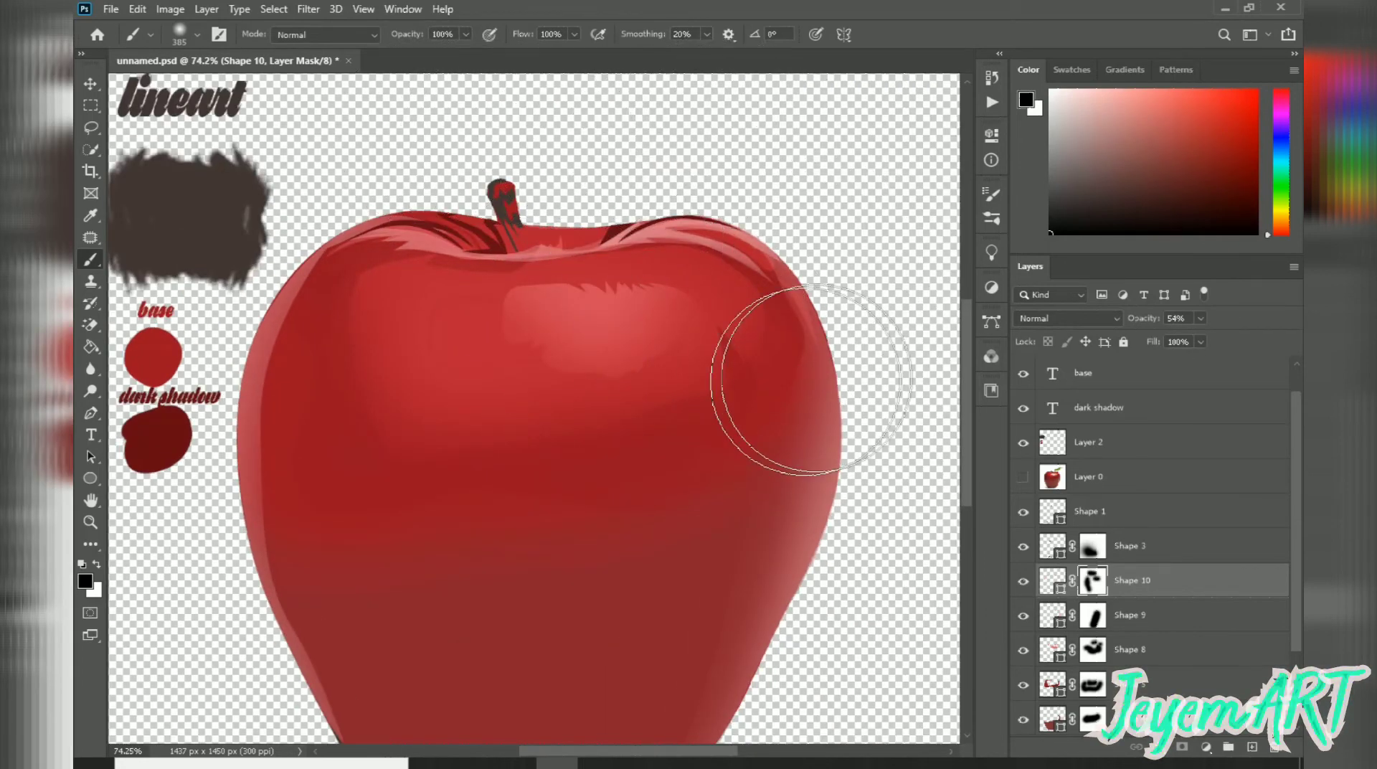
pyautogui.scroll(-5, 582, 406)
pyautogui.scroll(6, 582, 405)
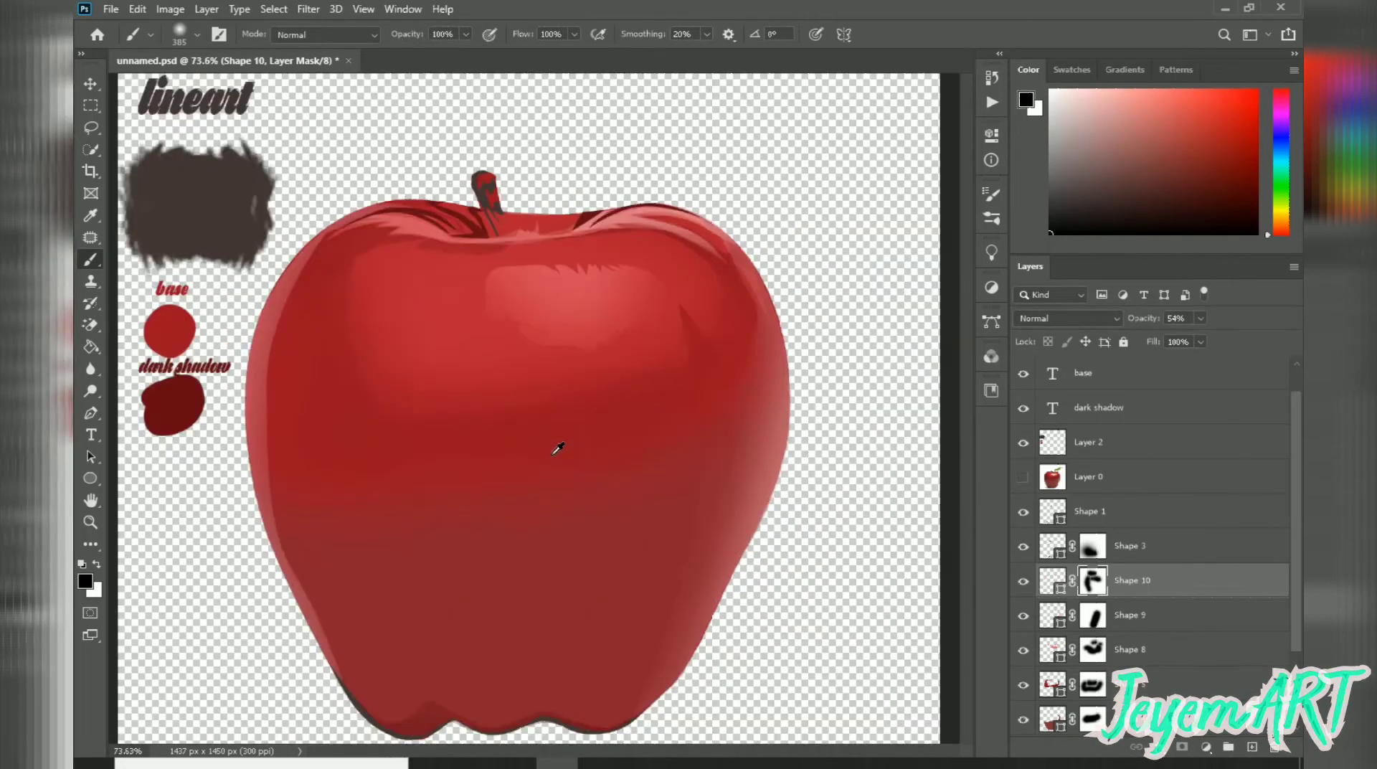
pyautogui.scroll(-4, 446, 500)
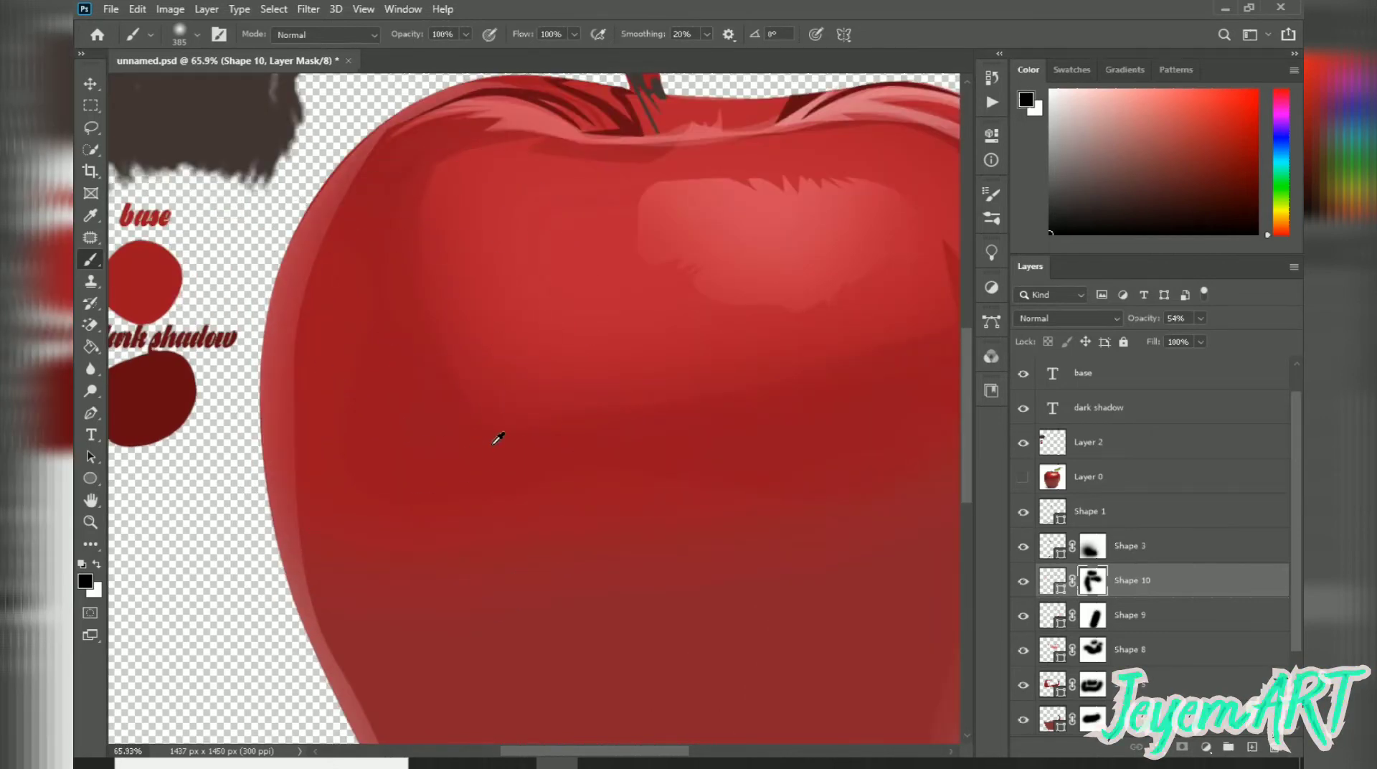
pyautogui.scroll(2, 232, 579)
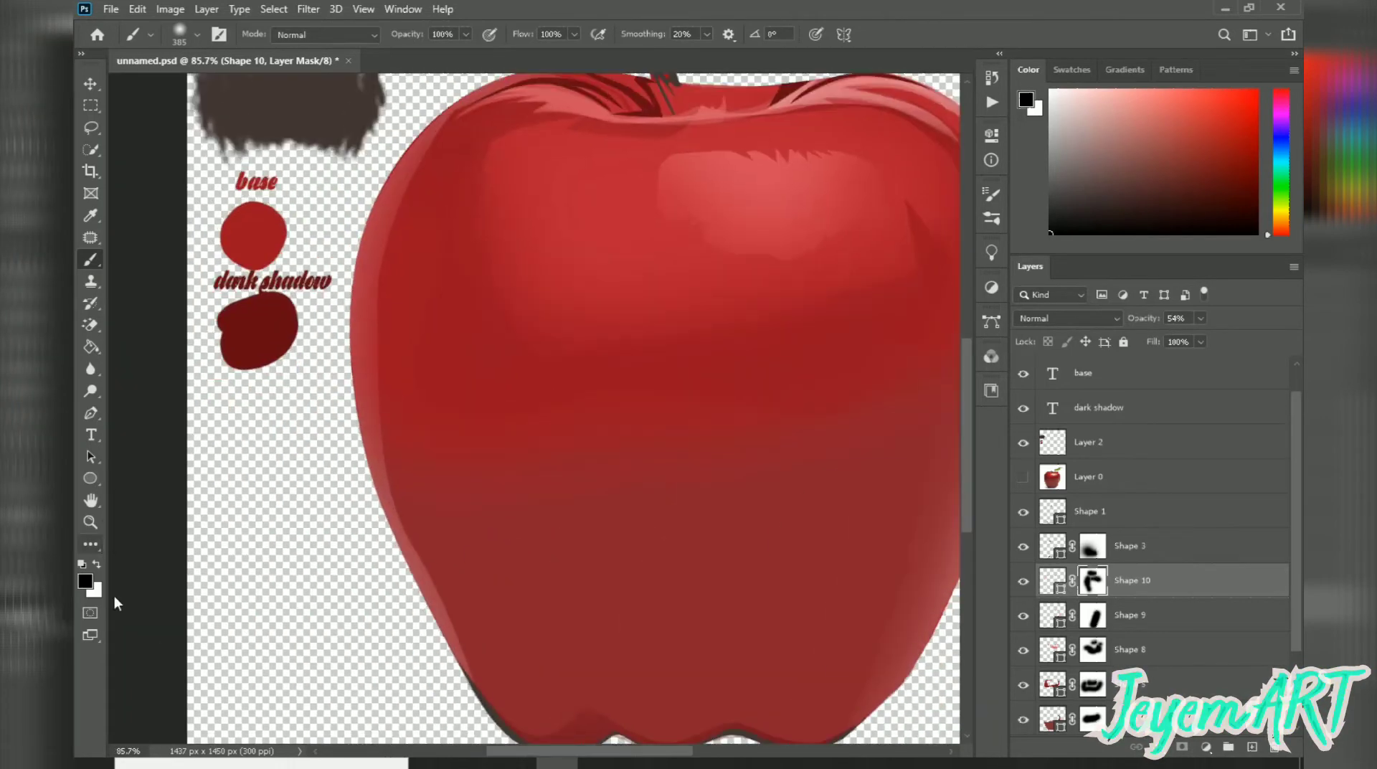
# - Select Layer 2 and sample the apple's lower shaded red as the foreground color
pyautogui.click(85, 581)
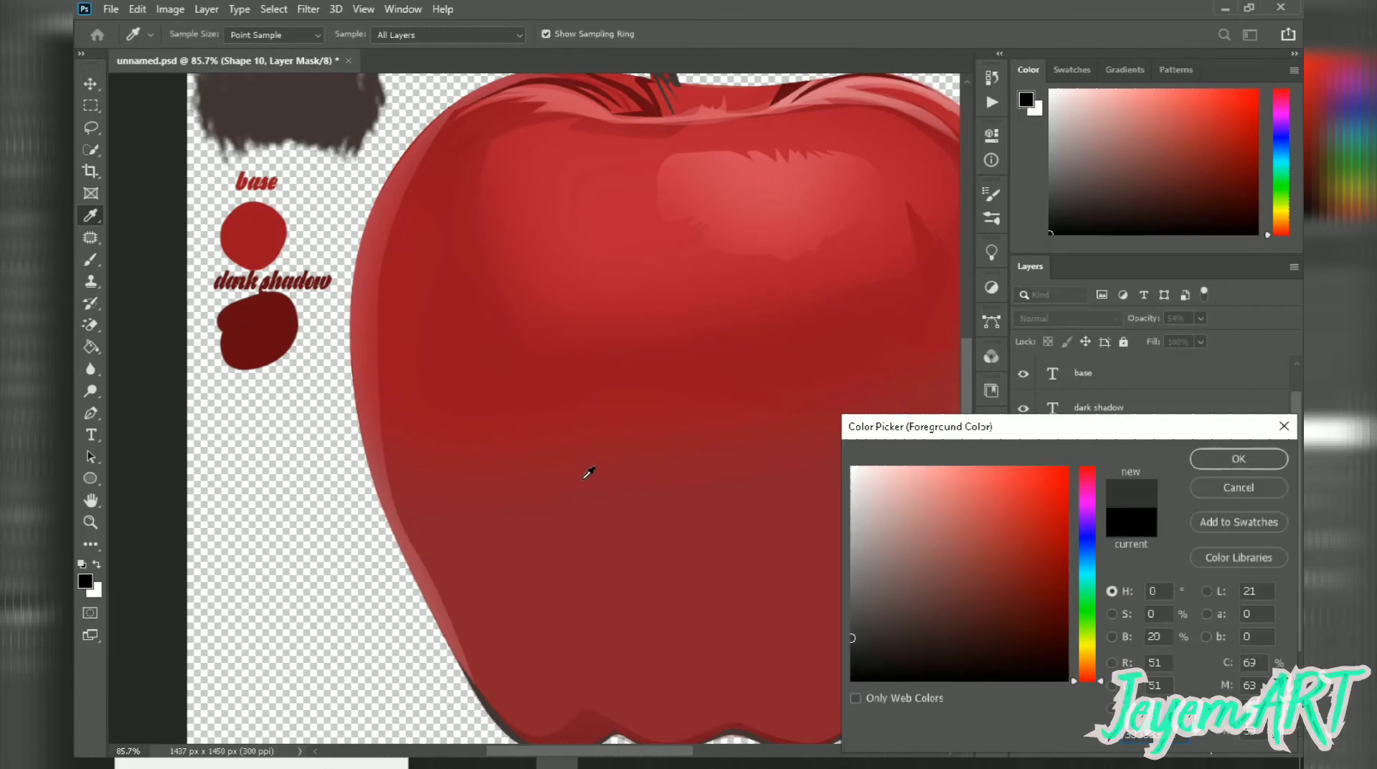
pyautogui.click(1241, 492)
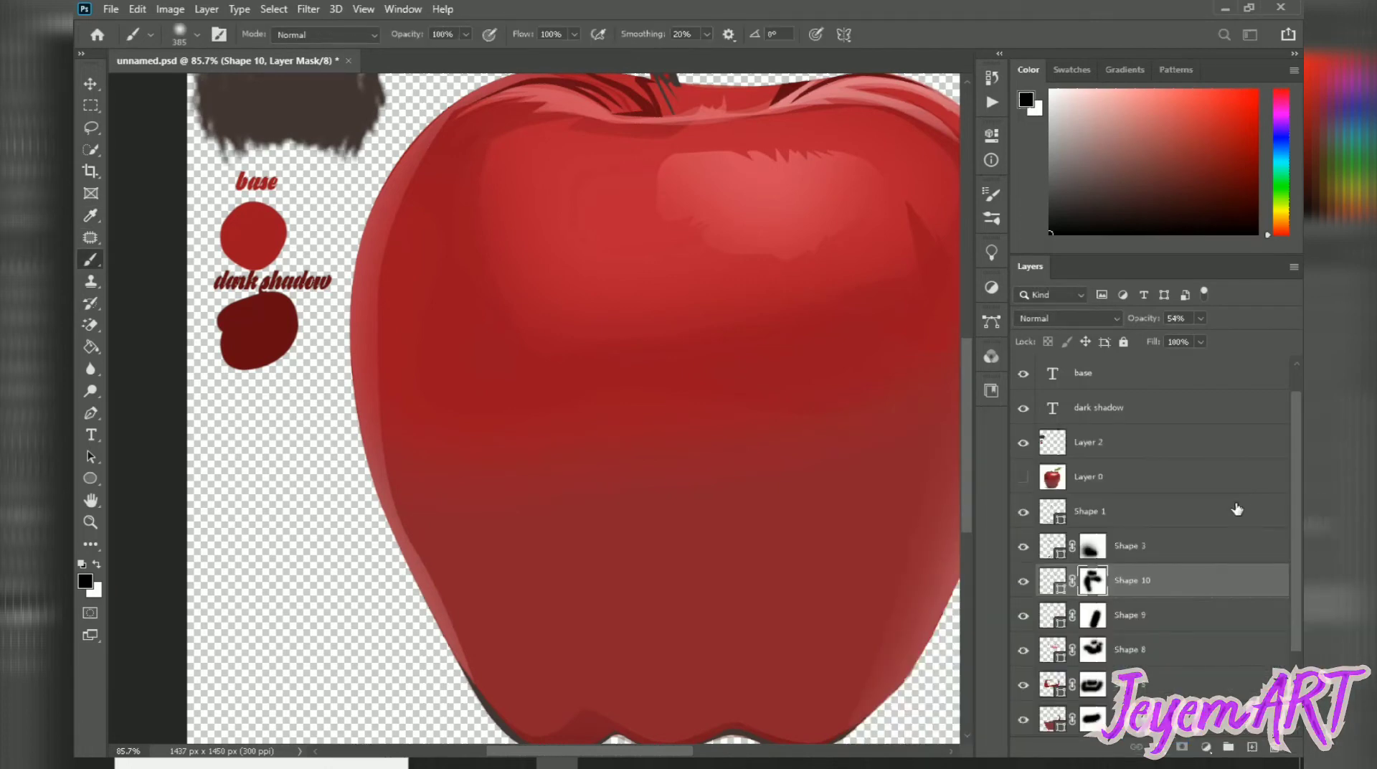
pyautogui.click(1129, 509)
pyautogui.click(1104, 445)
pyautogui.keyDown('alt'); pyautogui.click(257, 333); pyautogui.keyUp('alt')
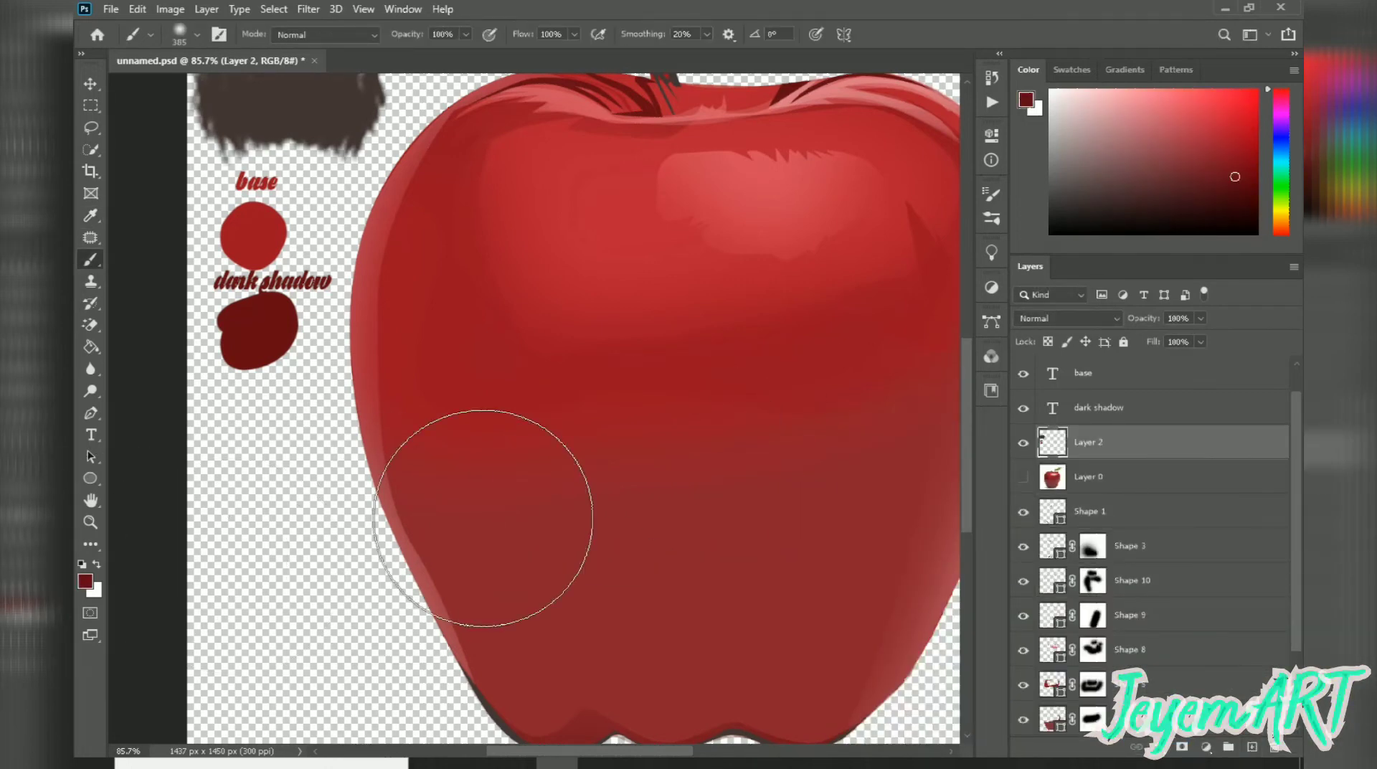
pyautogui.keyDown('alt'); pyautogui.click(542, 489); pyautogui.keyUp('alt')
pyautogui.keyDown('alt'); pyautogui.click(565, 480); pyautogui.keyUp('alt')
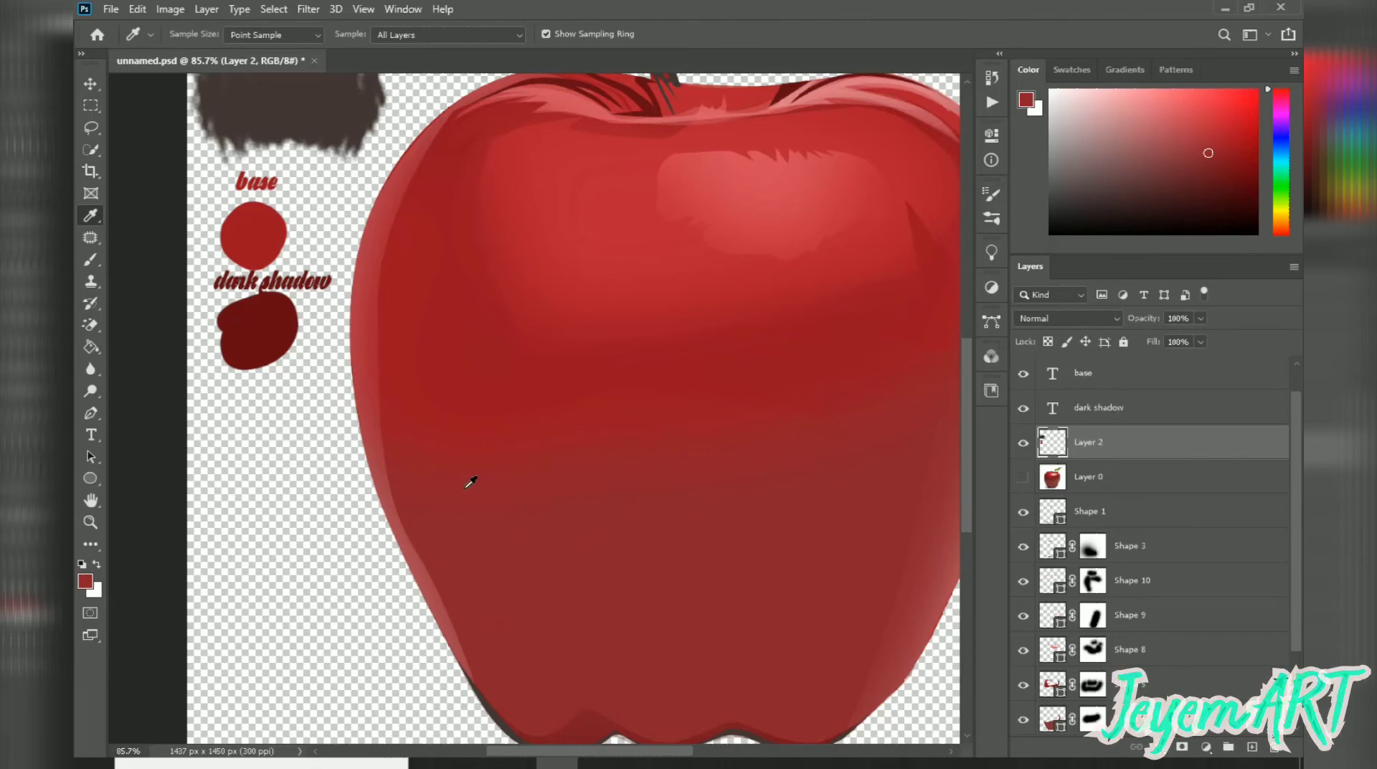
pyautogui.press('b')
pyautogui.click(258, 459)
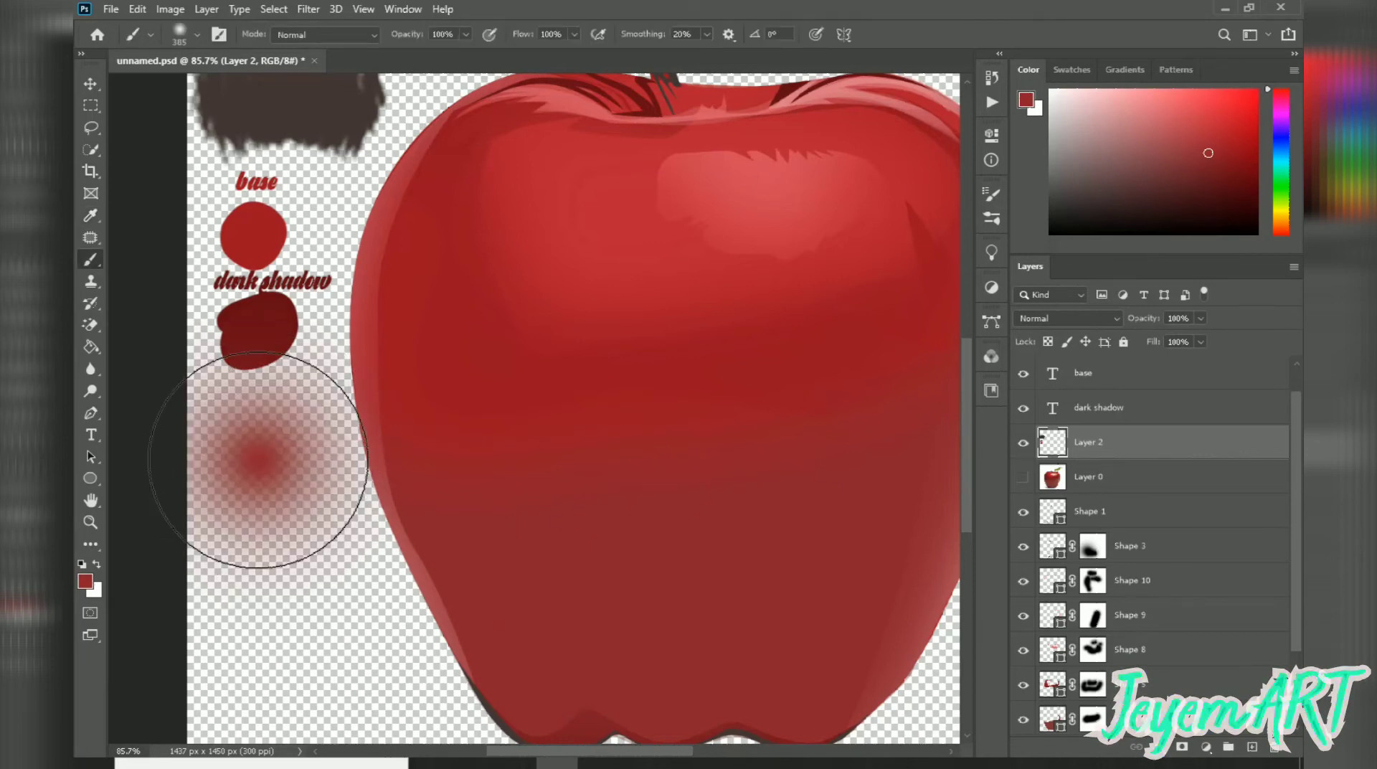
pyautogui.click(262, 458)
pyautogui.hotkey('ctrl', 'z')
pyautogui.hotkey('ctrl', 'z')
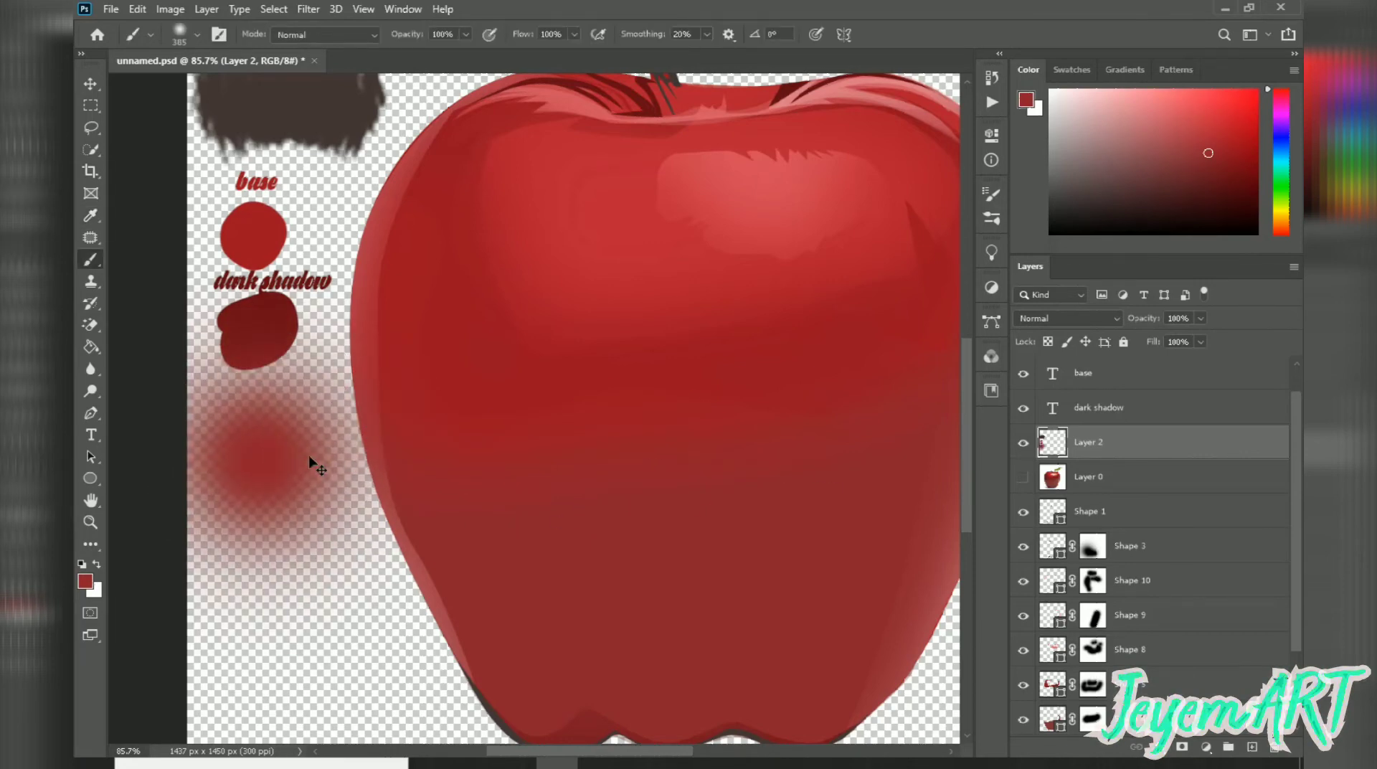
# - Switch to a 55 px hard round brush and paint a round swatch of the sampled red below the dark shadow swatch
pyautogui.rightClick(429, 450)
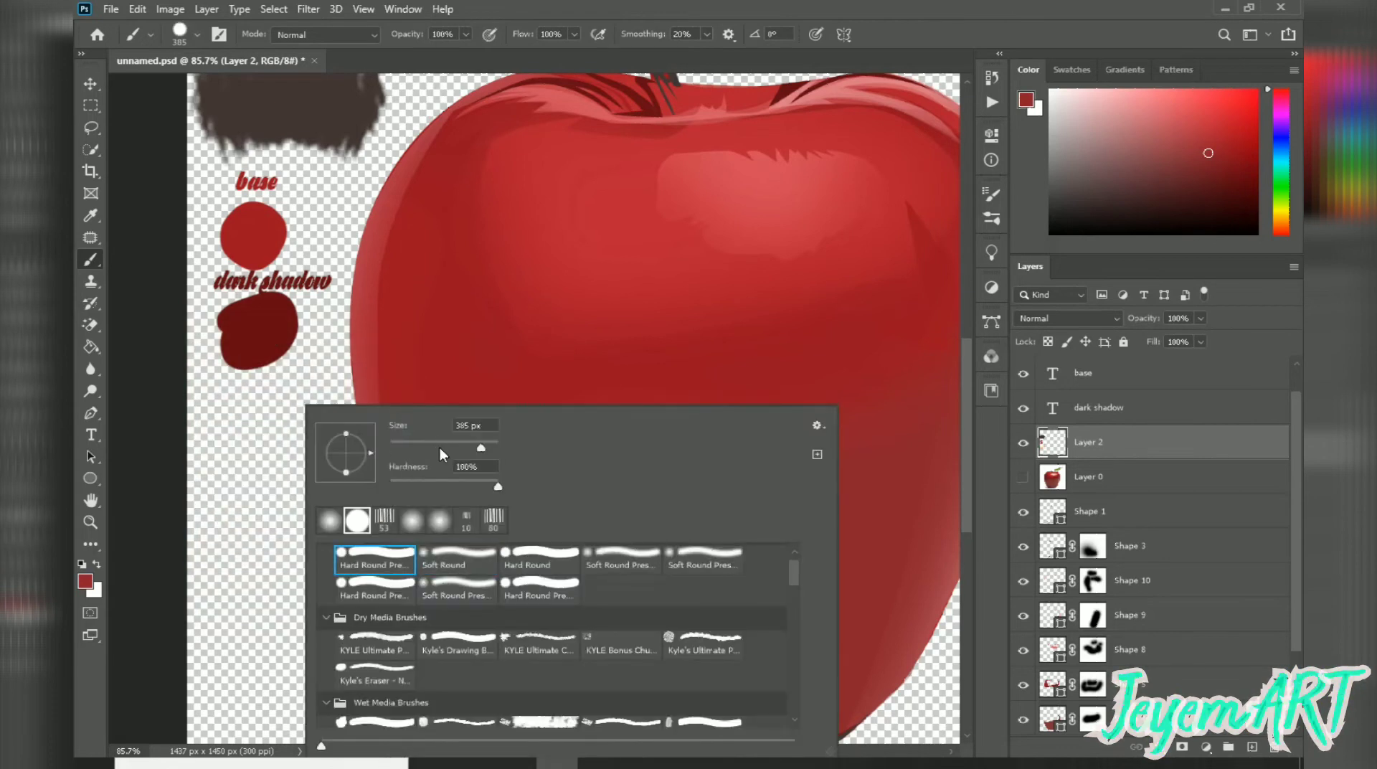
pyautogui.press('Return')
pyautogui.moveTo(256, 429)
pyautogui.mouseDown()
pyautogui.moveTo(244, 444)
pyautogui.moveTo(265, 455)
pyautogui.moveTo(259, 430)
pyautogui.mouseUp()
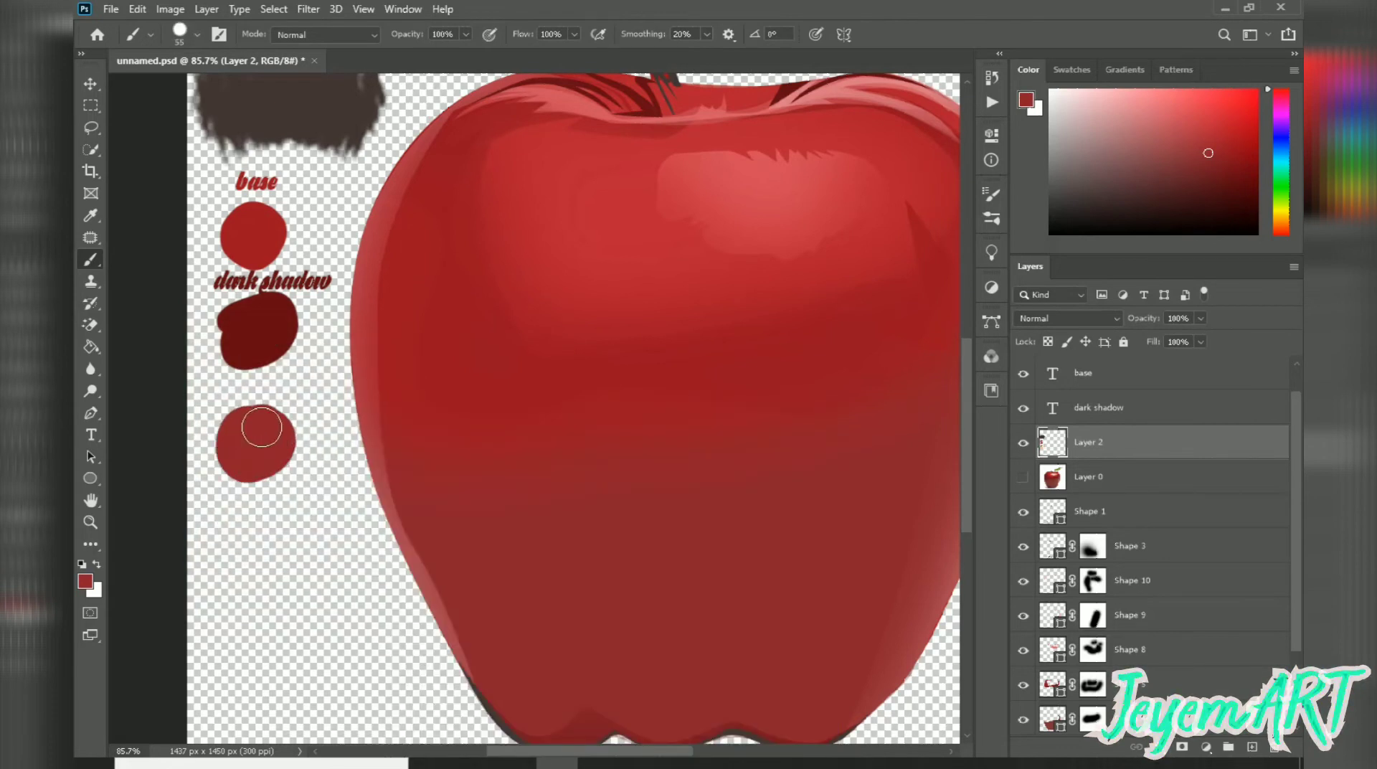
# - Add the text label "2nd shadow" above the new red swatch
pyautogui.press('2')
pyautogui.press('t')
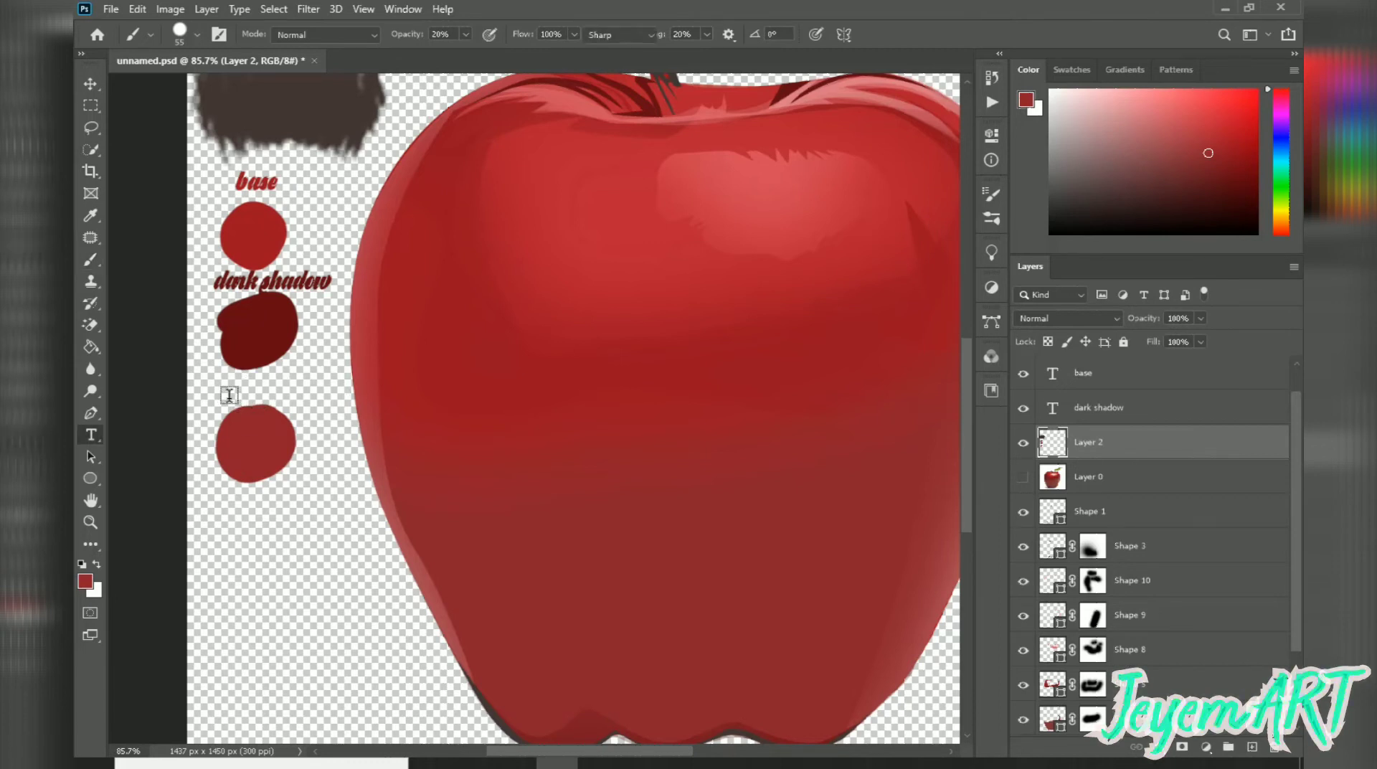
pyautogui.click(223, 391)
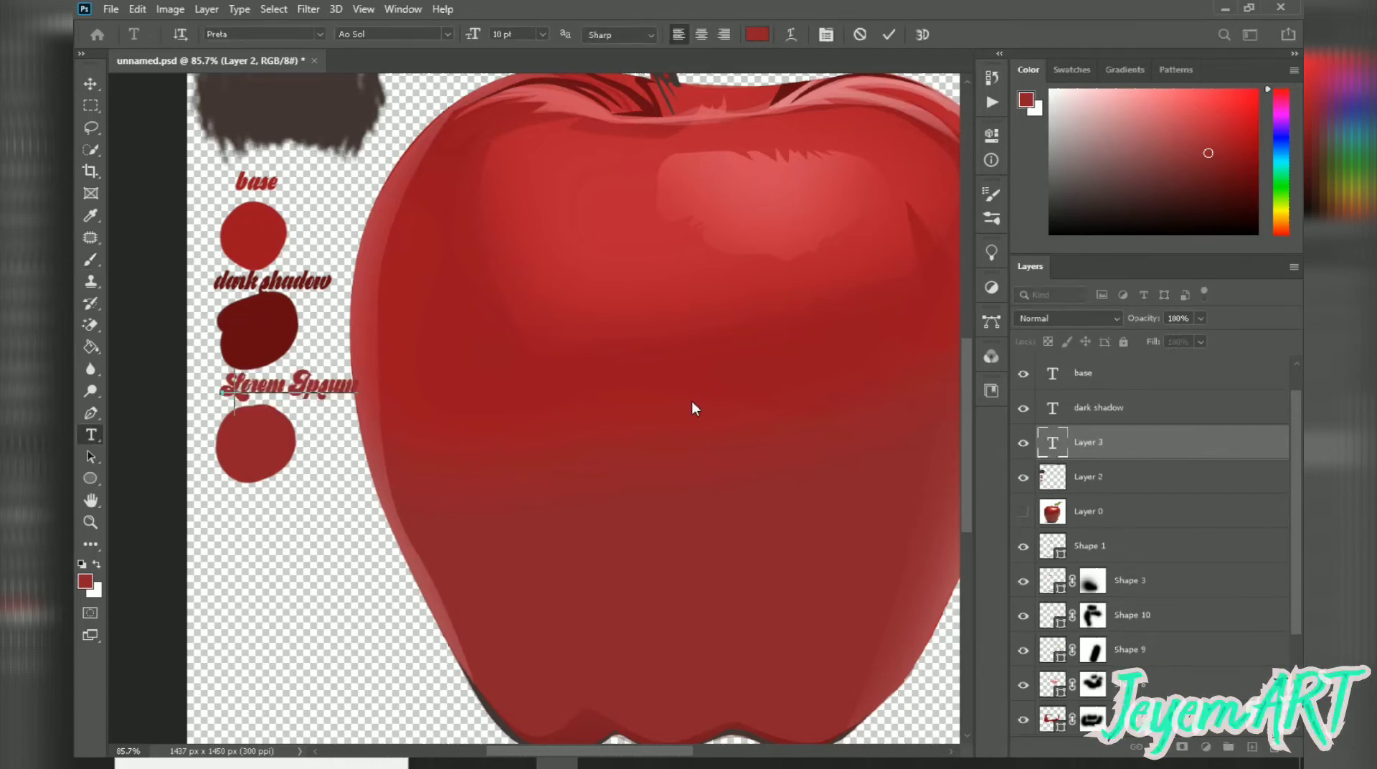
pyautogui.write('2nd')
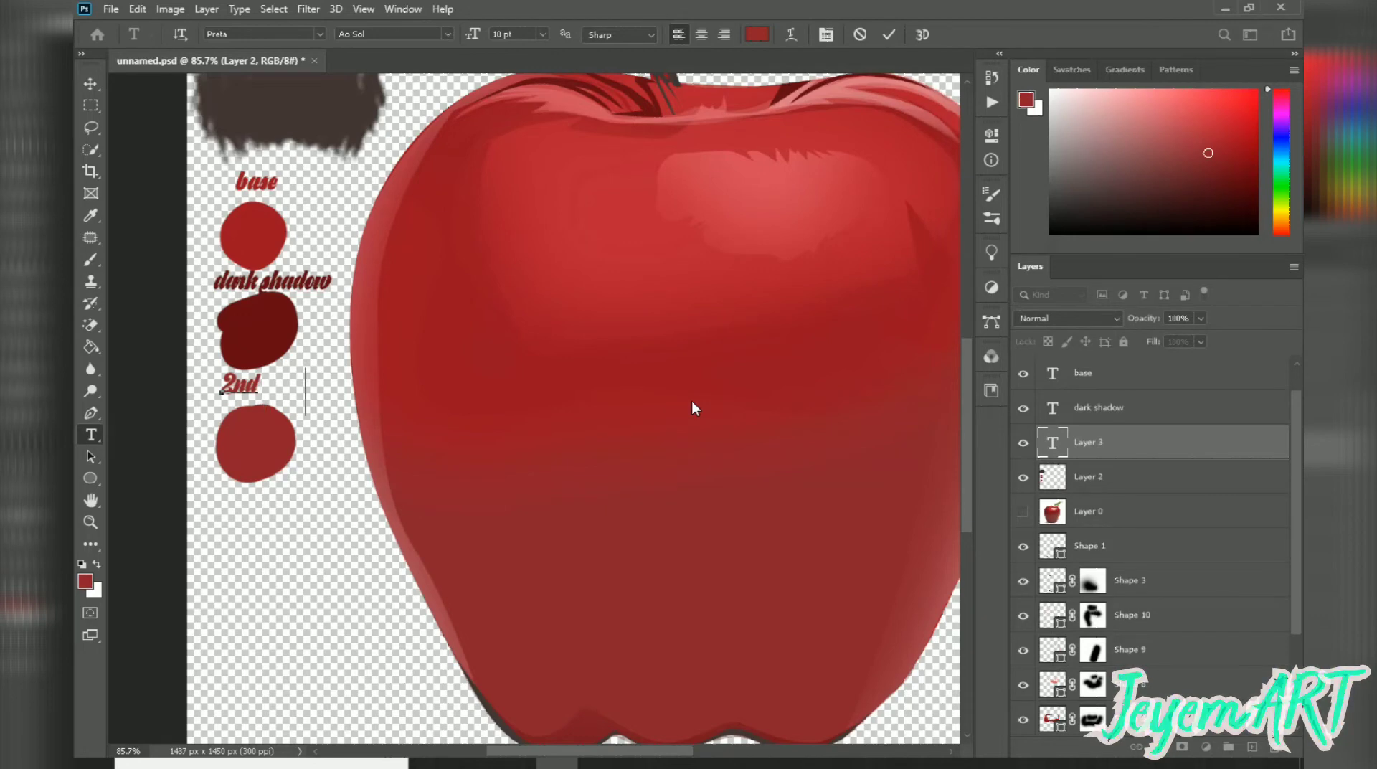
pyautogui.write('s shadow')
pyautogui.scroll(-1, 691, 402)
pyautogui.click(889, 35)
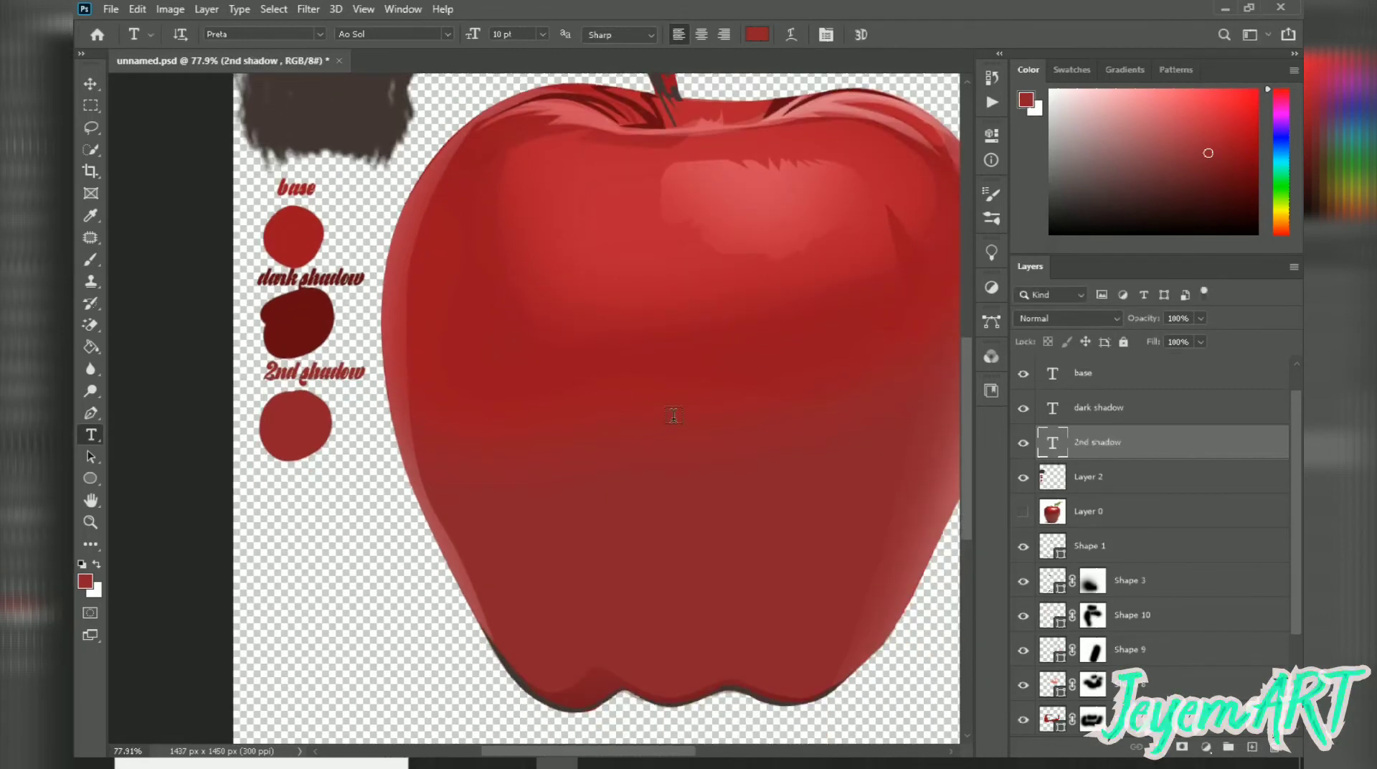
# - Set the brush's foreground color to a light pinkish red, starting from a sample of the apple's top highlight
pyautogui.scroll(-5, 673, 415)
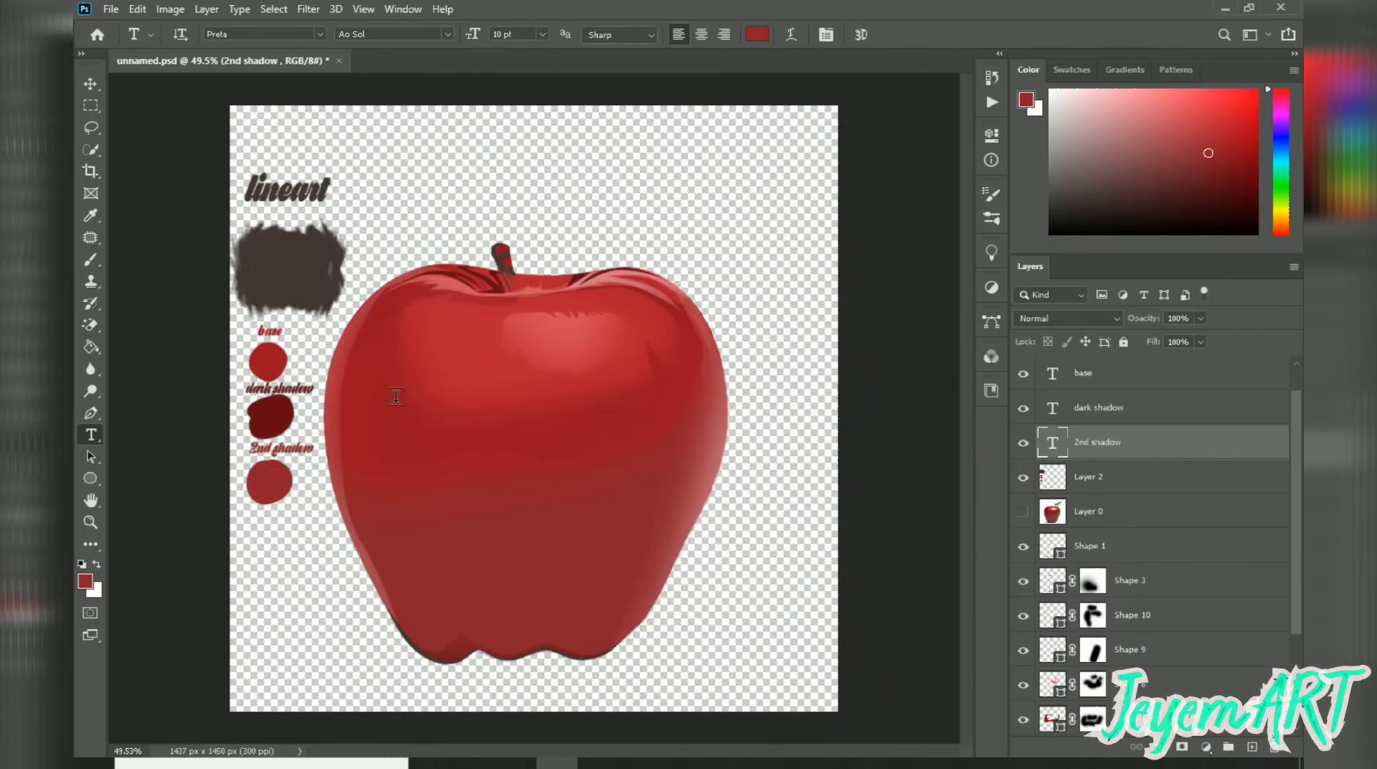
pyautogui.scroll(3, 373, 523)
pyautogui.press('b')
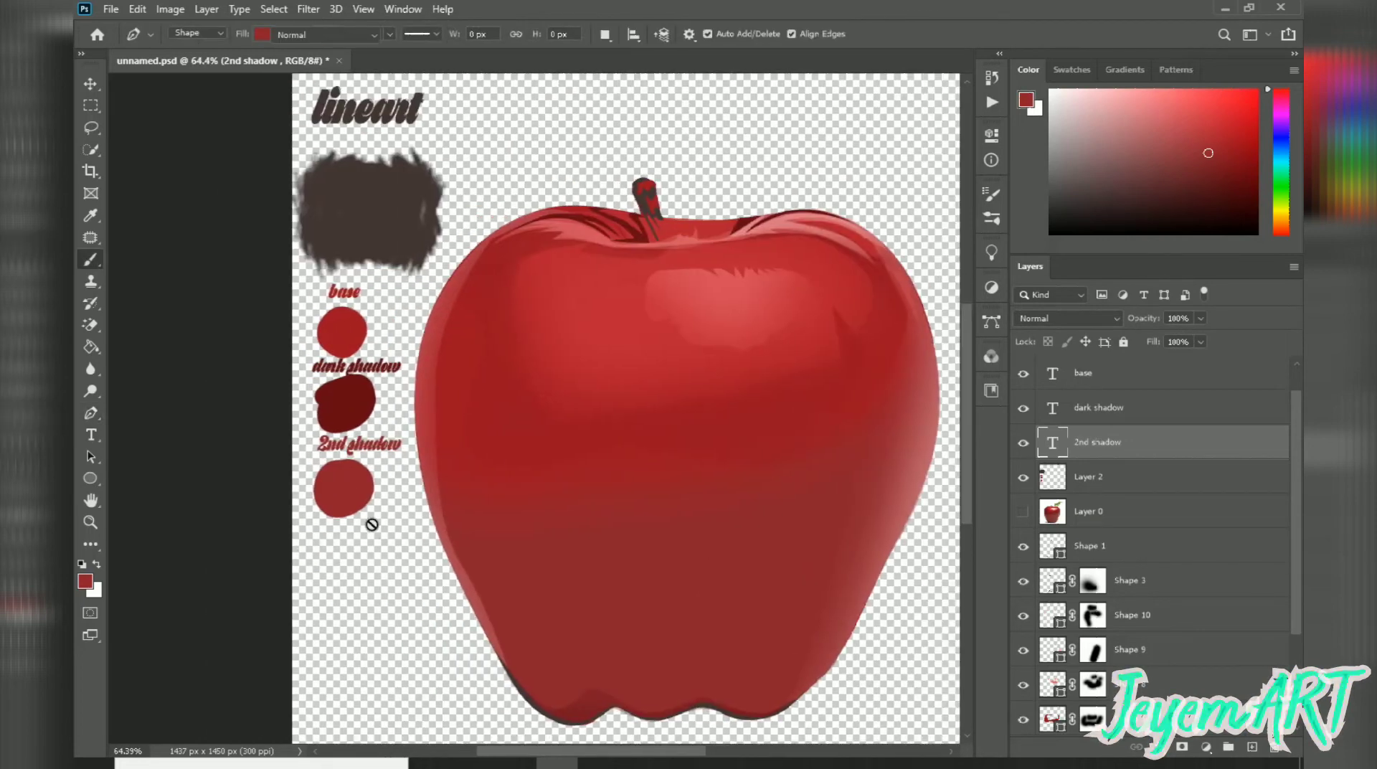
pyautogui.scroll(2, 812, 428)
pyautogui.click(85, 581)
pyautogui.click(713, 204)
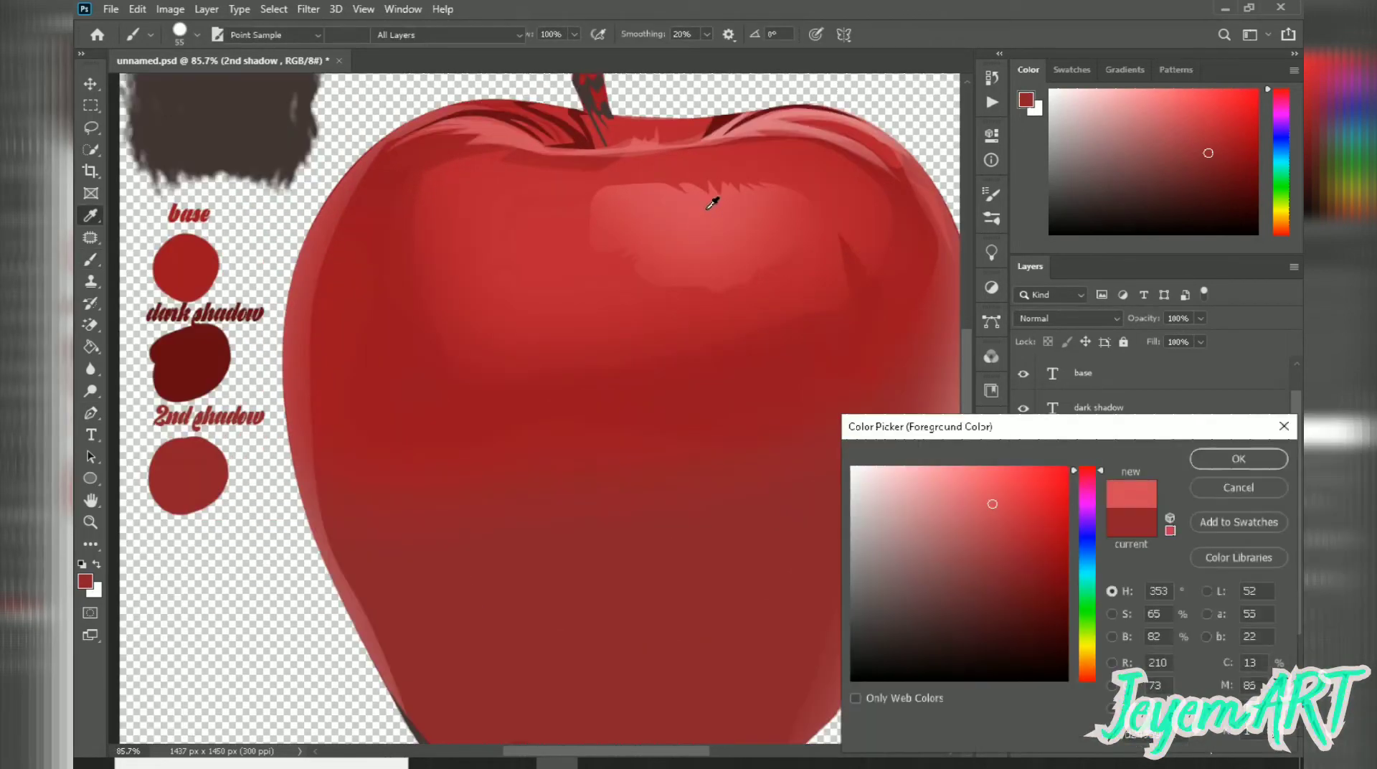
pyautogui.click(1236, 460)
# - Select Layer 2 and paint a solid light pinkish-red swatch below the 2nd shadow swatch with the brush at 100% opacity
pyautogui.moveTo(347, 510); pyautogui.dragTo(609, 510)
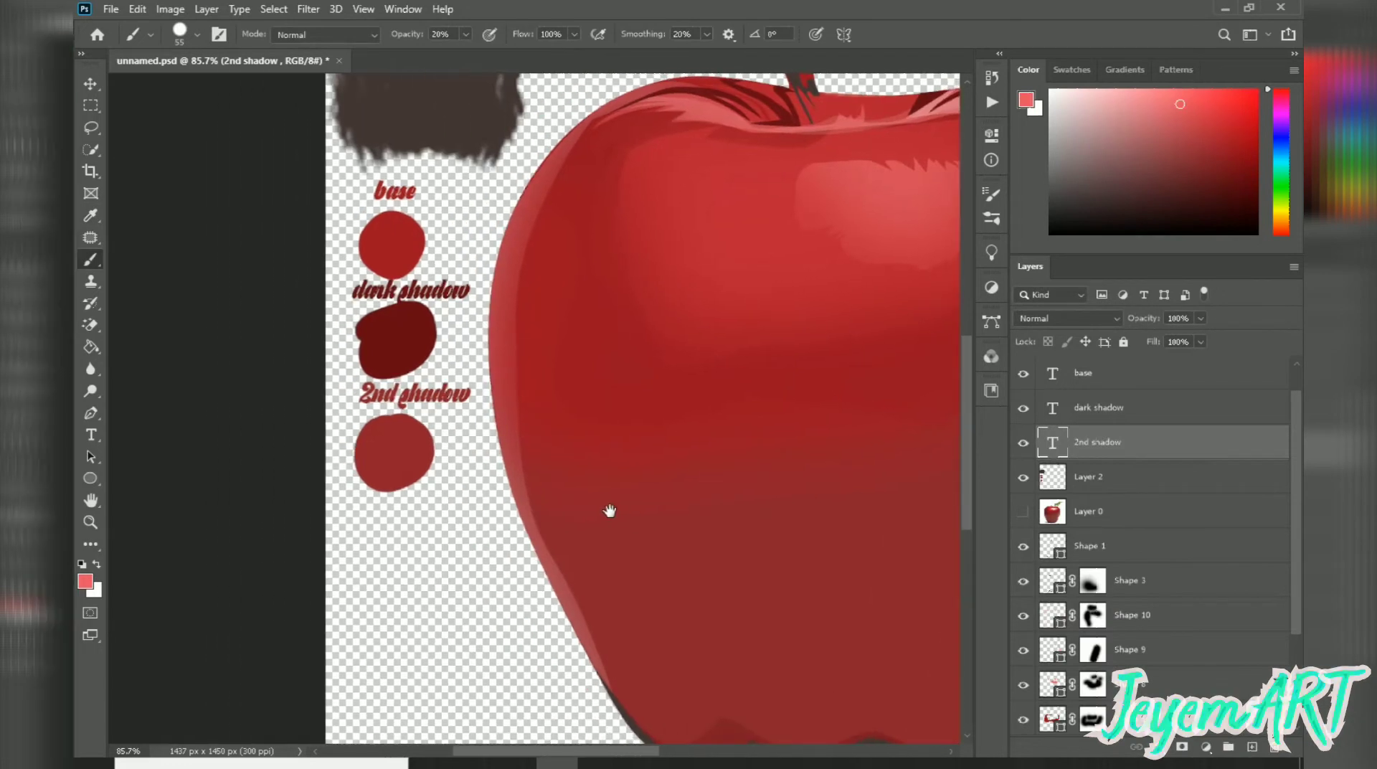
pyautogui.click(1051, 479)
pyautogui.moveTo(378, 556)
pyautogui.mouseDown()
pyautogui.moveTo(390, 586)
pyautogui.moveTo(380, 553)
pyautogui.moveTo(417, 584)
pyautogui.moveTo(374, 569)
pyautogui.moveTo(402, 602)
pyautogui.moveTo(393, 574)
pyautogui.mouseUp()
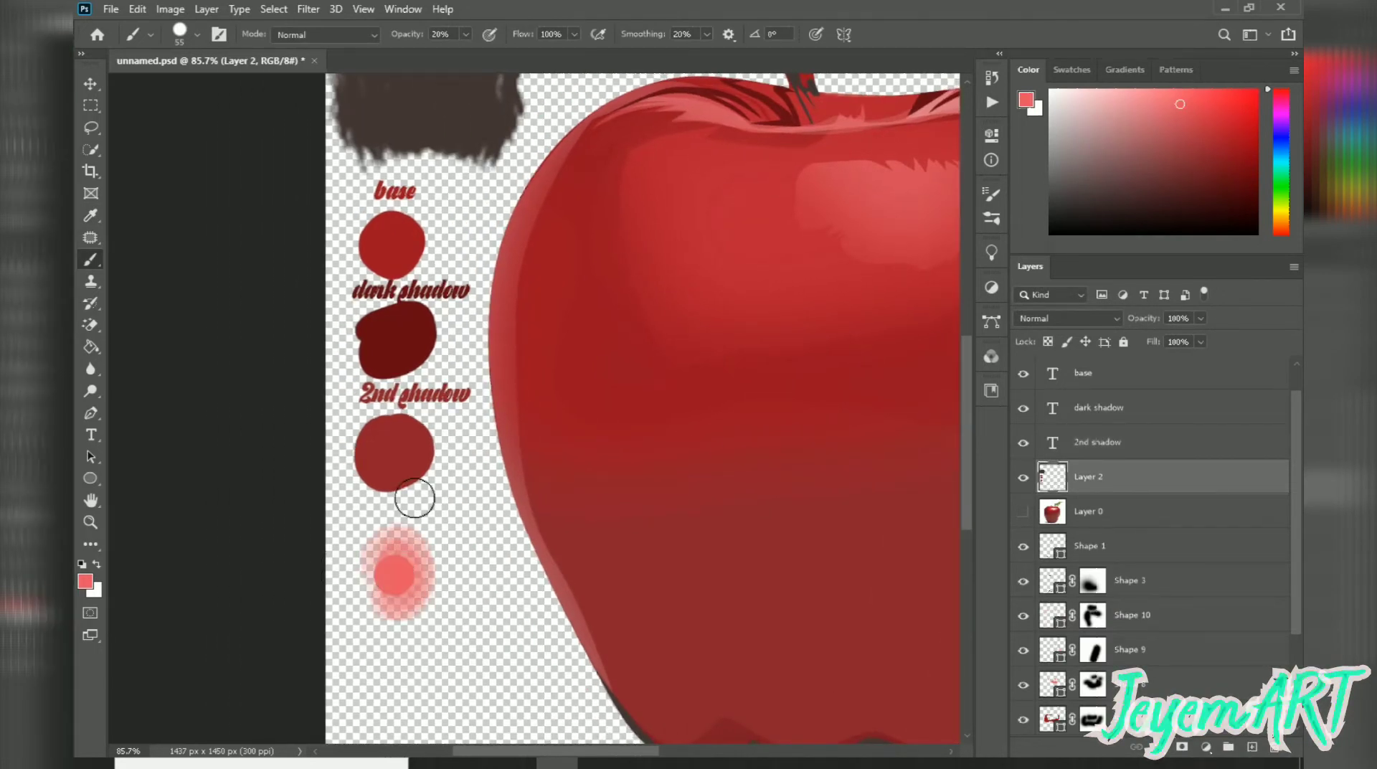
pyautogui.click(466, 33)
pyautogui.click(529, 55)
pyautogui.moveTo(402, 559)
pyautogui.mouseDown()
pyautogui.moveTo(427, 591)
pyautogui.moveTo(402, 560)
pyautogui.moveTo(393, 594)
pyautogui.moveTo(419, 566)
pyautogui.mouseUp()
# - Add the text label "3rd shadow" above the new pinkish-red swatch
pyautogui.press('t')
pyautogui.click(358, 522)
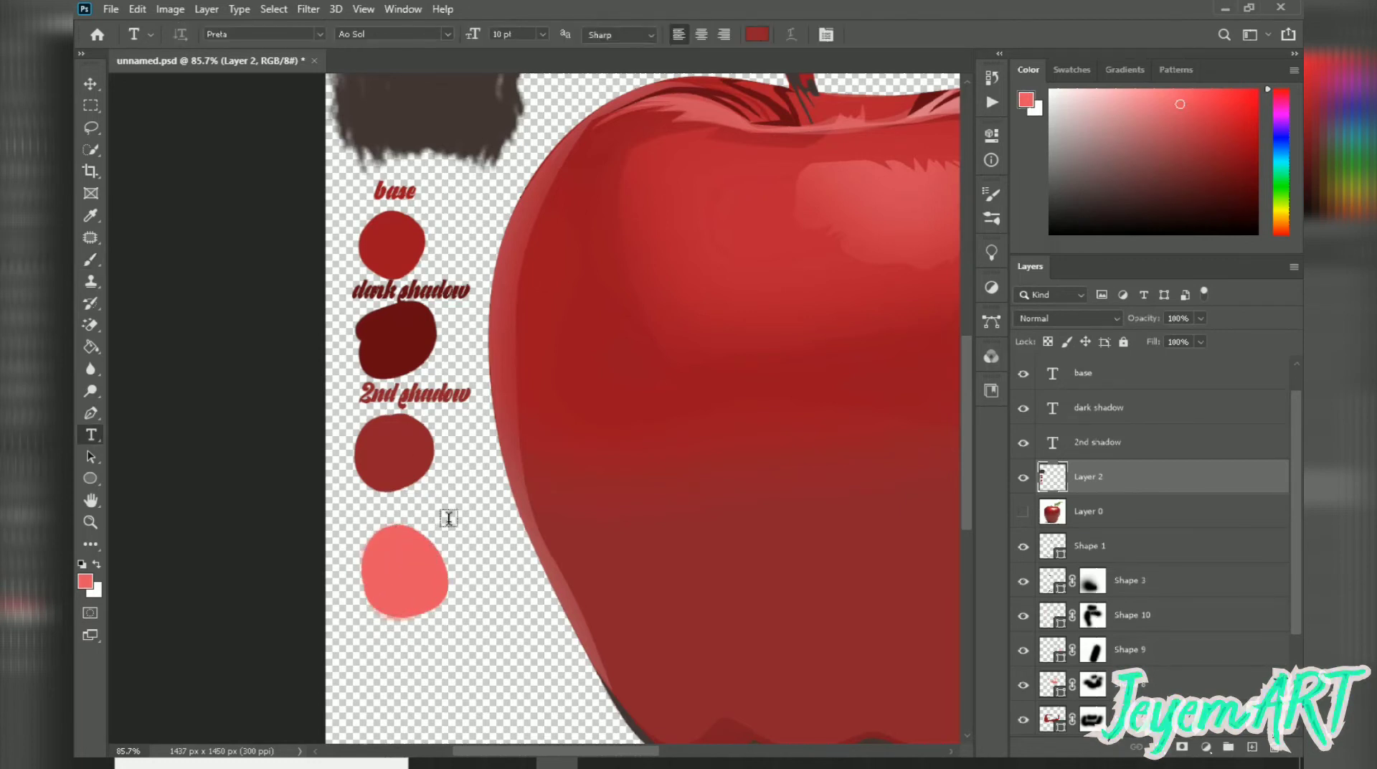
pyautogui.write('3rd')
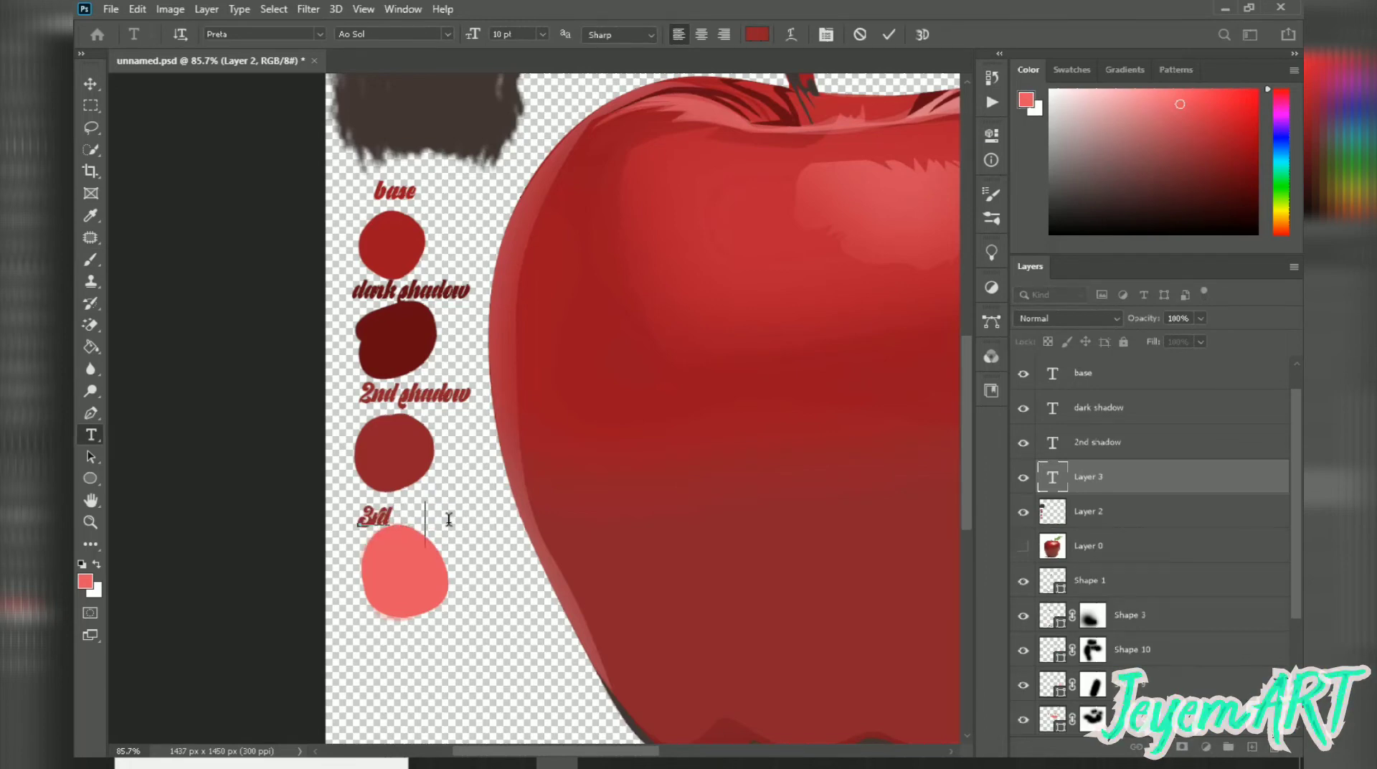
pyautogui.write(' shadow')
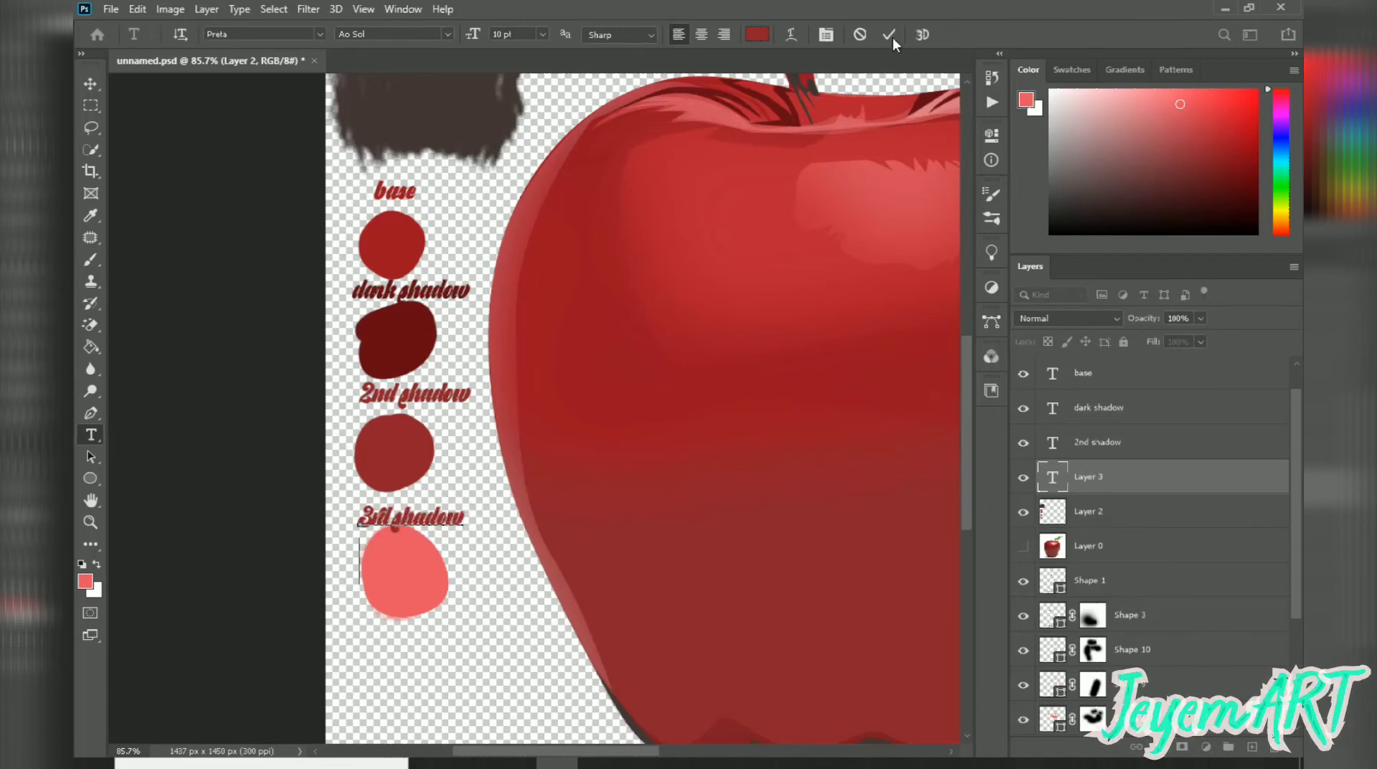
pyautogui.hotkey('ctrl', 'Return')
pyautogui.scroll(-3, 768, 314)
pyautogui.scroll(5, 593, 360)
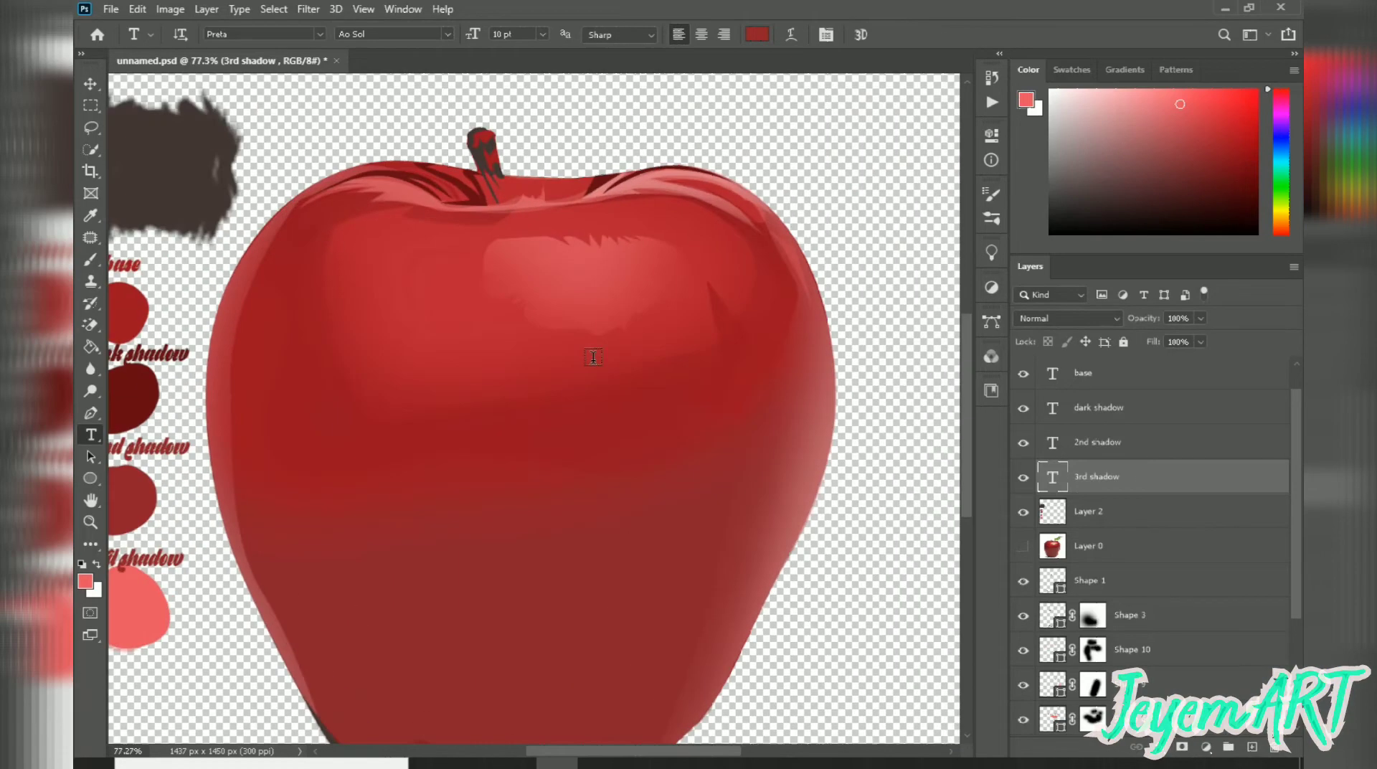
pyautogui.scroll(3, 501, 112)
pyautogui.click(86, 581)
pyautogui.click(185, 96)
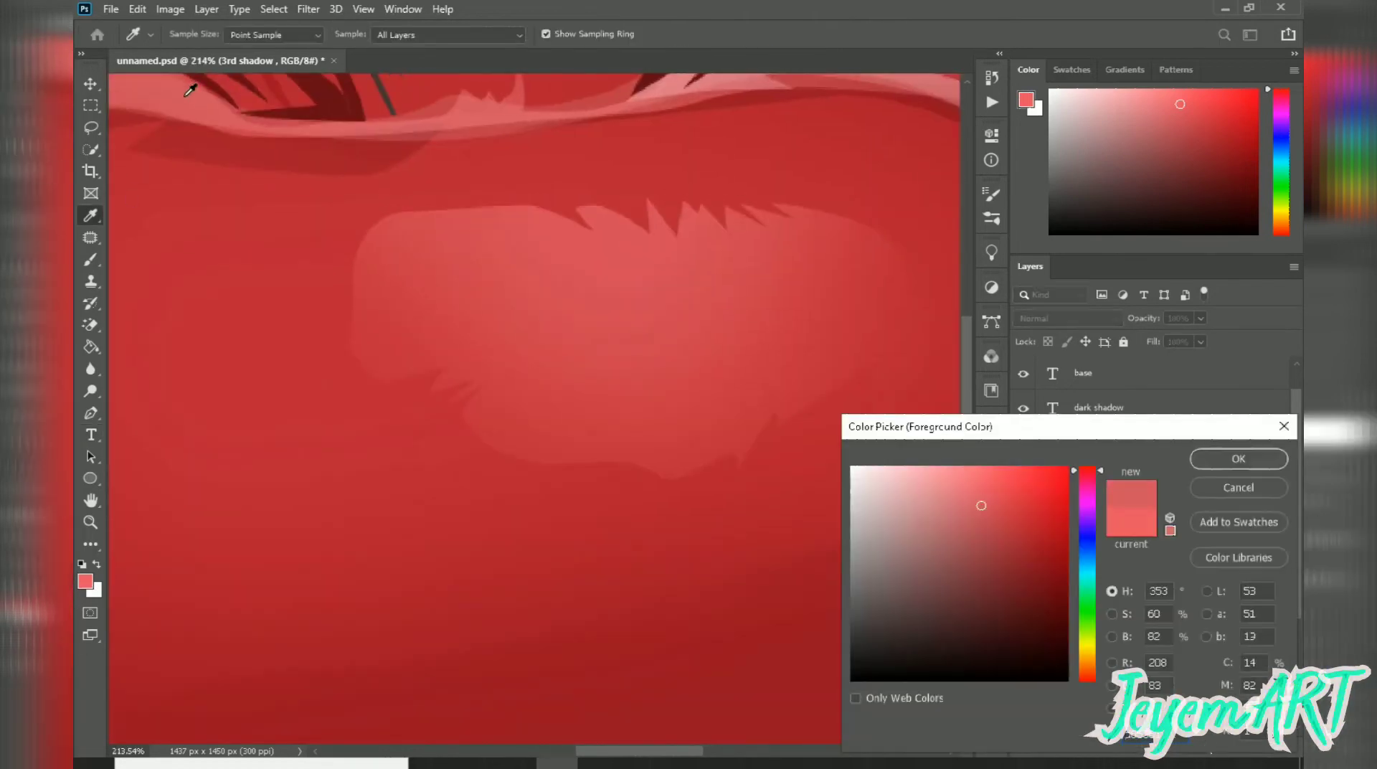
pyautogui.click(1223, 496)
pyautogui.press('t')
pyautogui.scroll(-8, 738, 439)
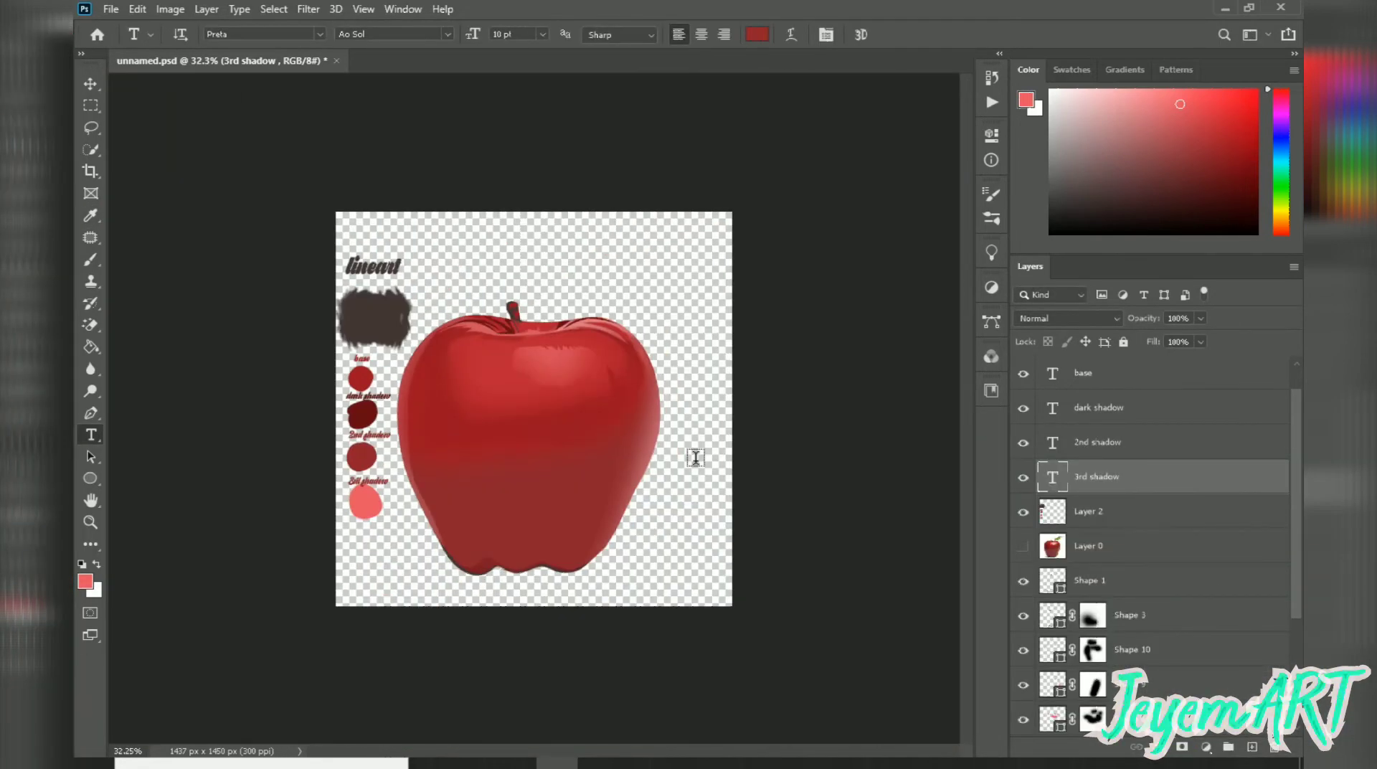
# - Show the reference photo in Layer 0 and start a Pen tool shape around the border of the apple's bright upper area
pyautogui.scroll(4, 566, 493)
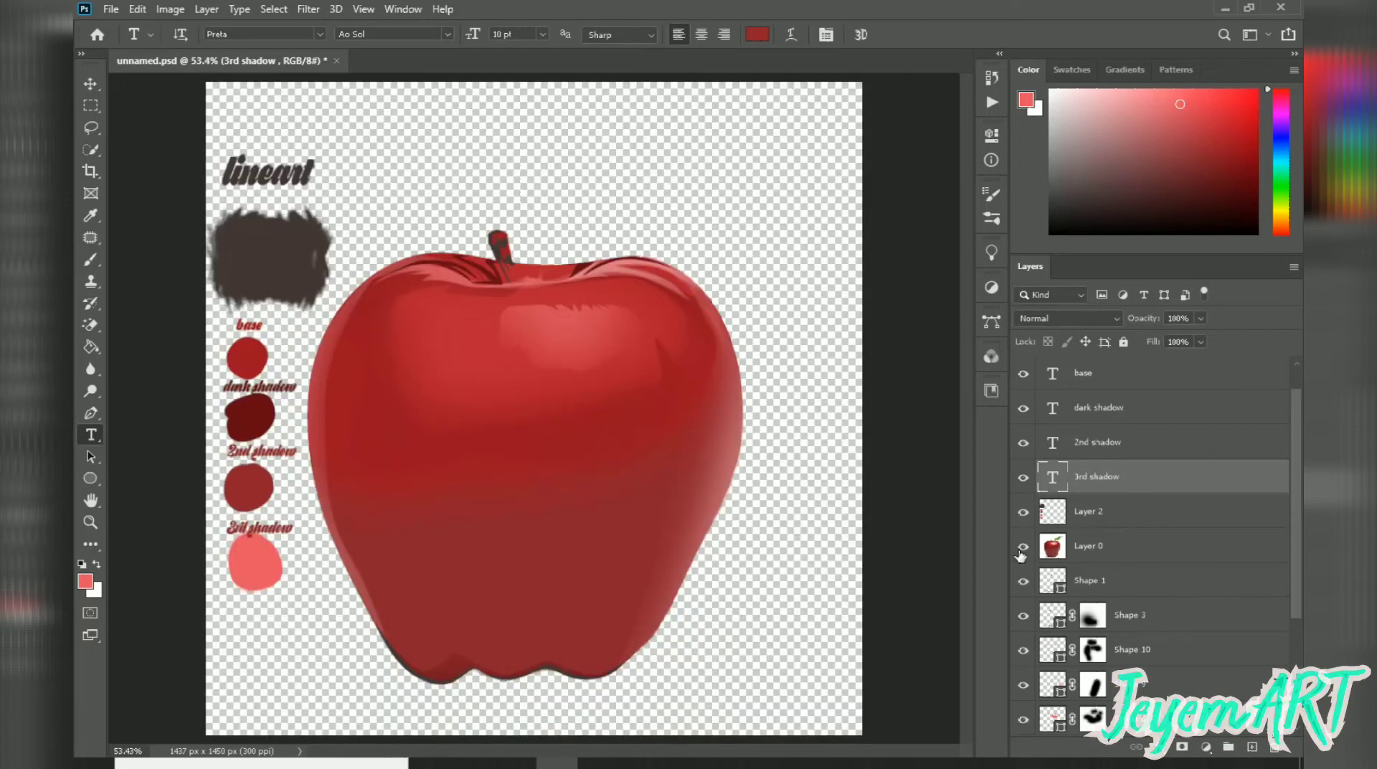
pyautogui.click(1021, 549)
pyautogui.press('p')
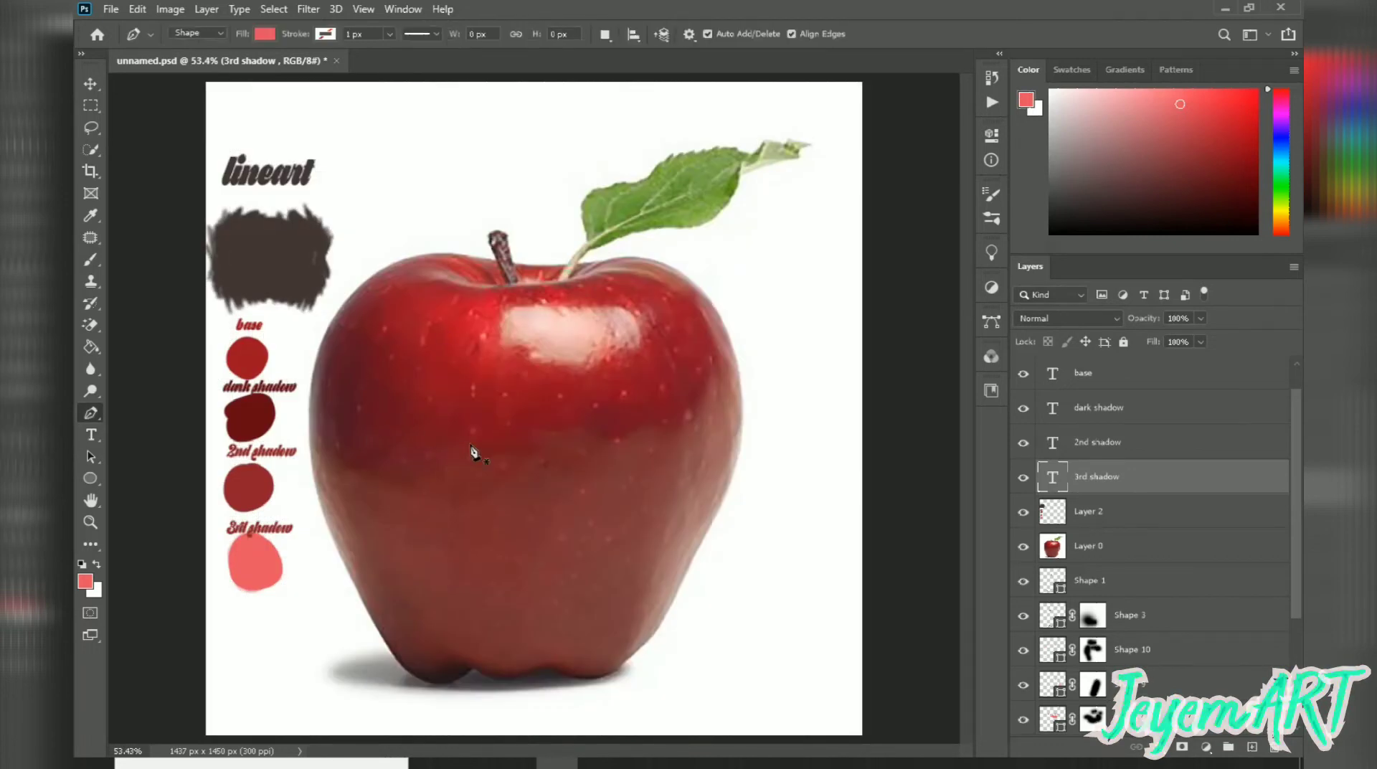
pyautogui.click(367, 314)
pyautogui.moveTo(391, 455); pyautogui.dragTo(443, 481)
pyautogui.moveTo(633, 458); pyautogui.dragTo(648, 452)
pyautogui.moveTo(694, 408); pyautogui.dragTo(695, 383)
pyautogui.moveTo(672, 320)
pyautogui.mouseDown()
pyautogui.moveTo(639, 303)
pyautogui.moveTo(716, 345)
pyautogui.mouseUp()
pyautogui.click(601, 286)
# - Continue the shape's path down the apple's right-side light band and back up the outer right edge across the top
pyautogui.moveTo(705, 413); pyautogui.dragTo(690, 444)
pyautogui.click(658, 502)
pyautogui.click(635, 643)
pyautogui.click(610, 670)
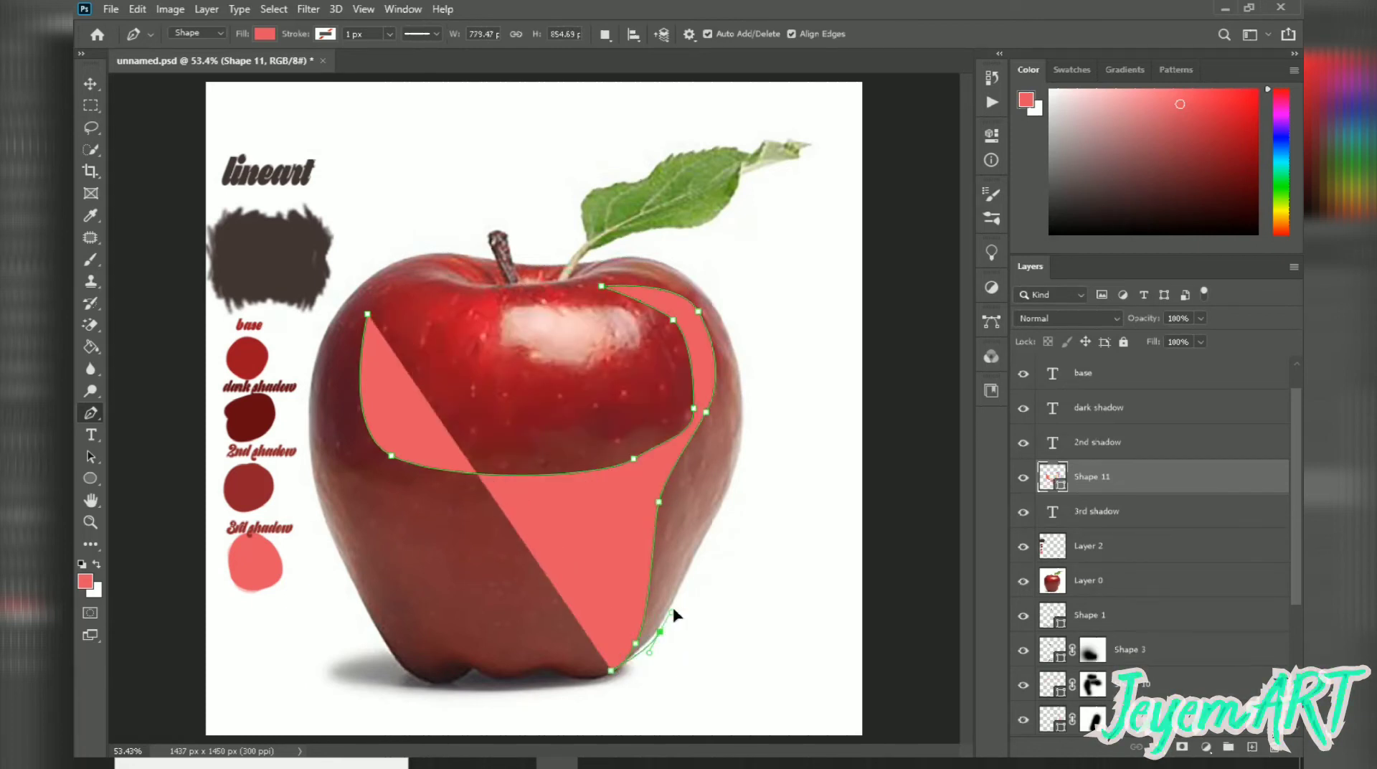
pyautogui.moveTo(699, 552); pyautogui.dragTo(710, 532)
pyautogui.moveTo(742, 411); pyautogui.dragTo(741, 380)
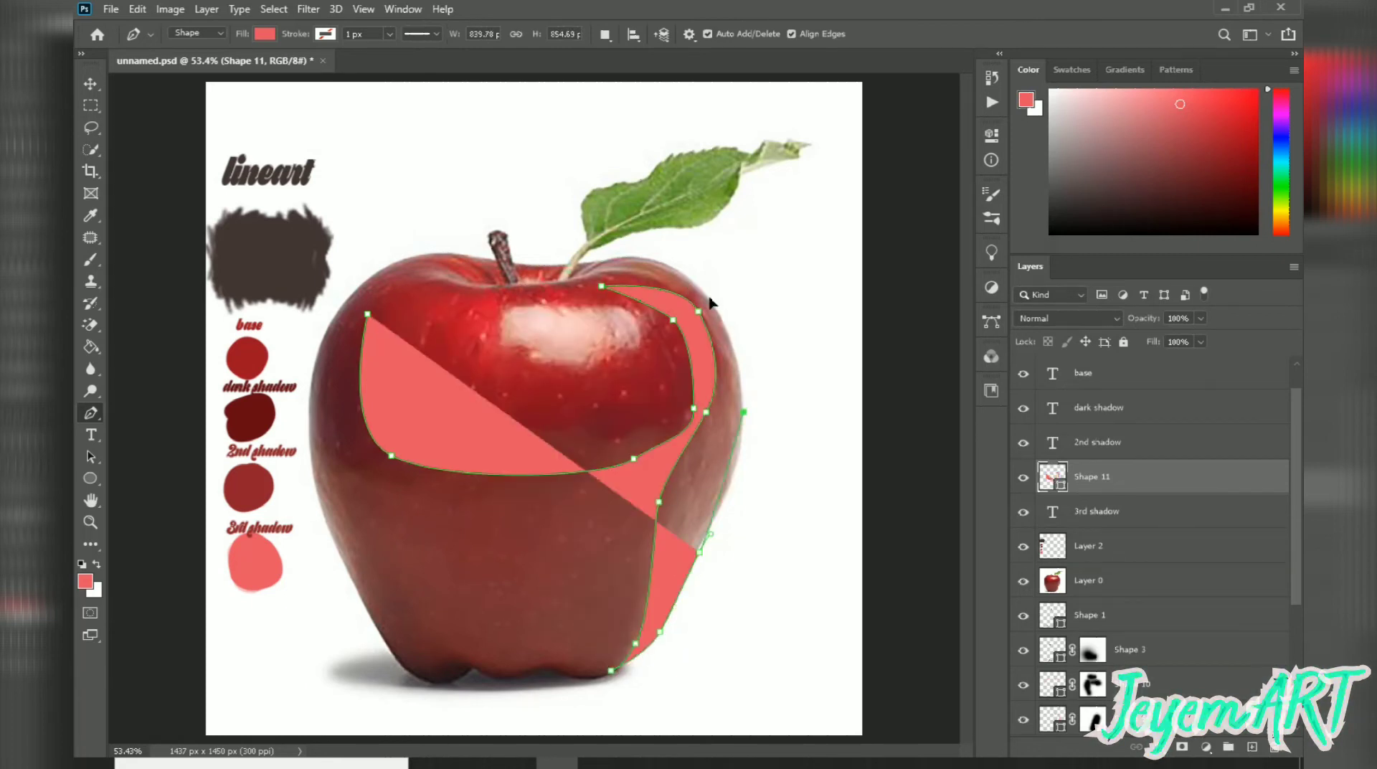
pyautogui.moveTo(701, 289); pyautogui.dragTo(561, 269)
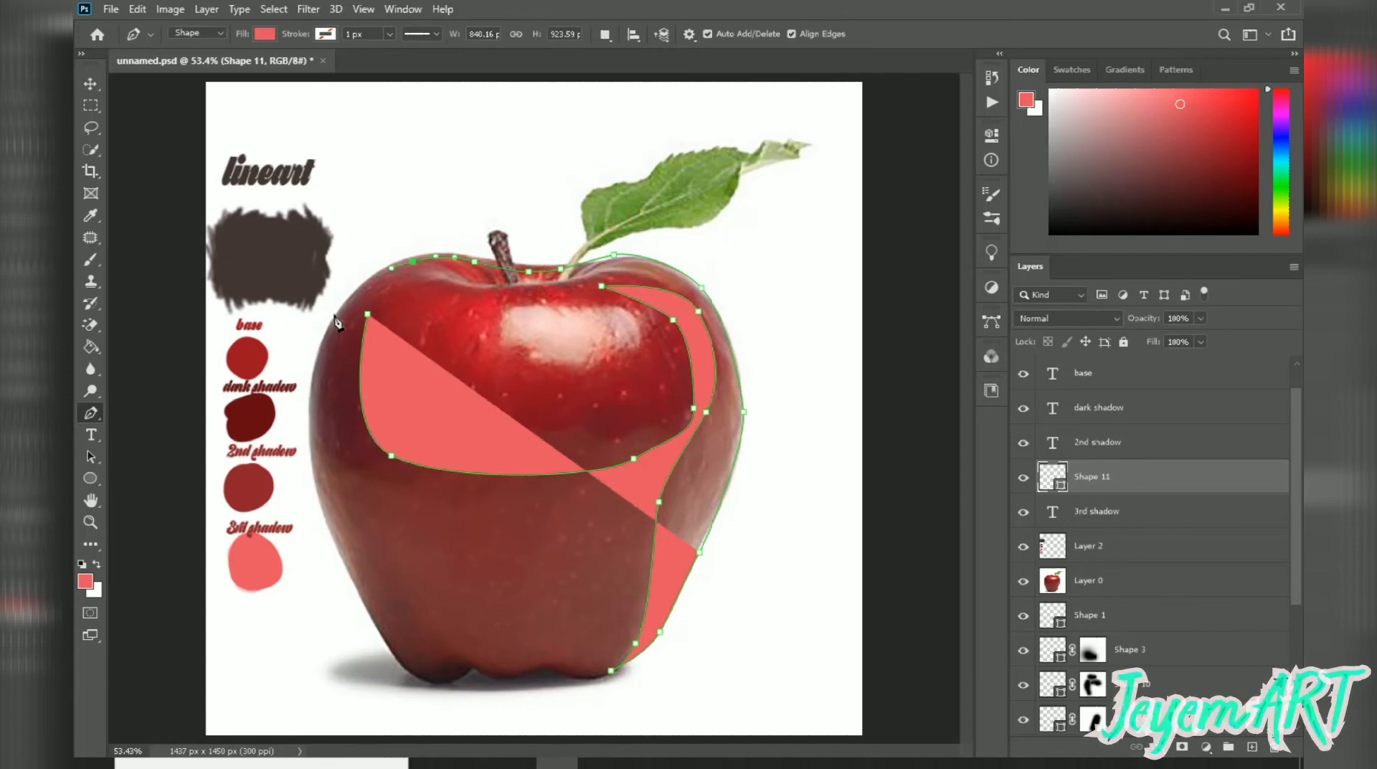
# - Trace the path down the apple's left edge and back up its inner side, closing the highlight shape
pyautogui.moveTo(311, 355); pyautogui.dragTo(311, 358)
pyautogui.moveTo(319, 492); pyautogui.dragTo(340, 548)
pyautogui.click(385, 647)
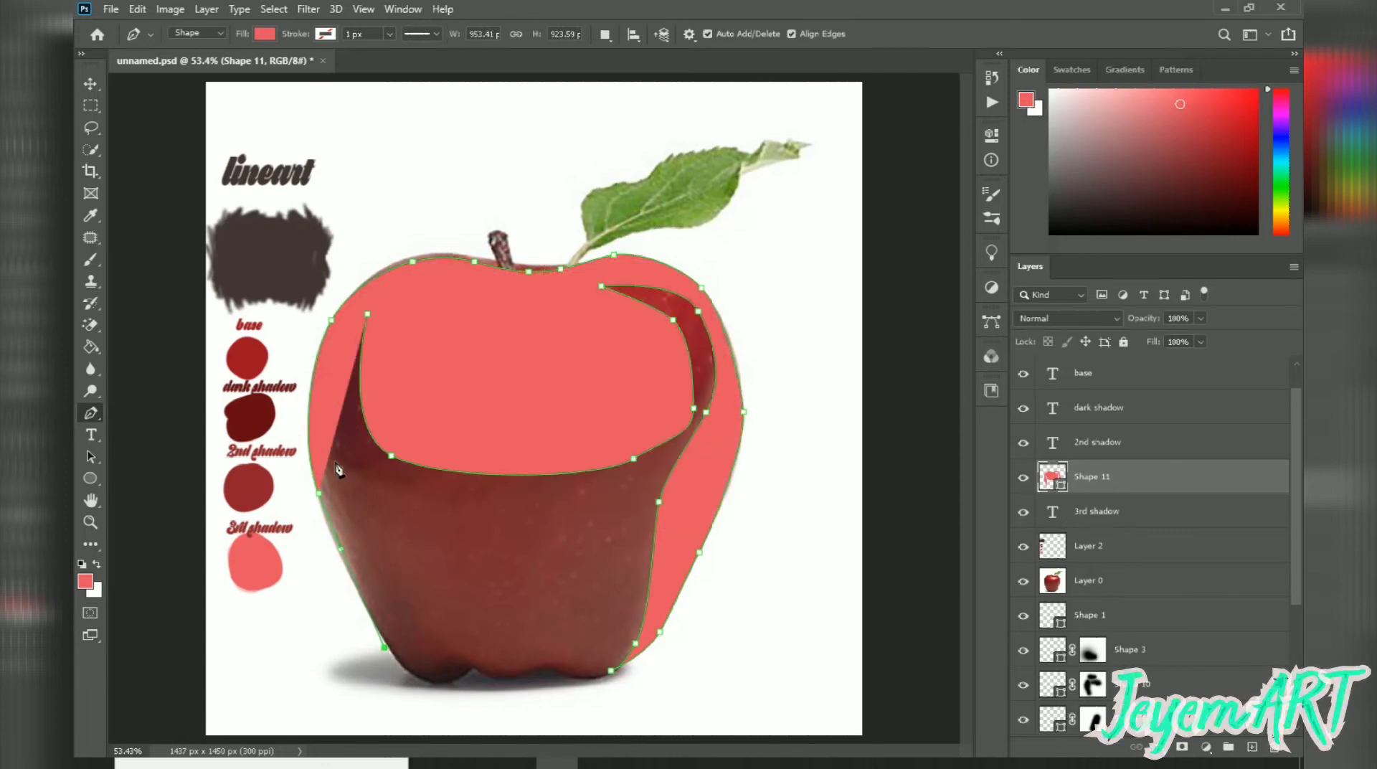
pyautogui.moveTo(334, 467); pyautogui.dragTo(335, 413)
pyautogui.moveTo(381, 305); pyautogui.dragTo(382, 305)
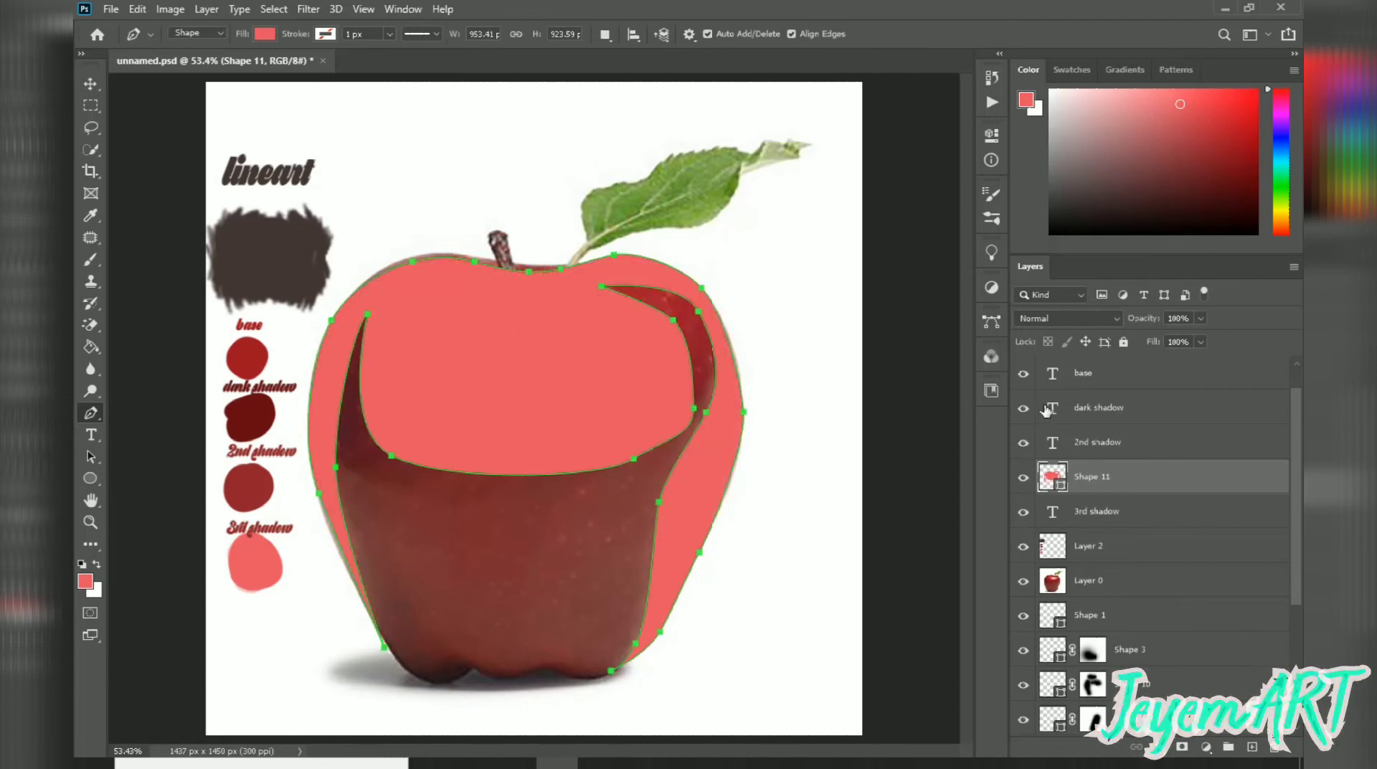
# - Move the new highlight shape beneath the hidden reference photo and recolor it pale pink (H 353, S 19, B 98)
pyautogui.moveTo(1138, 577); pyautogui.dragTo(1136, 584)
pyautogui.doubleClick(1051, 578)
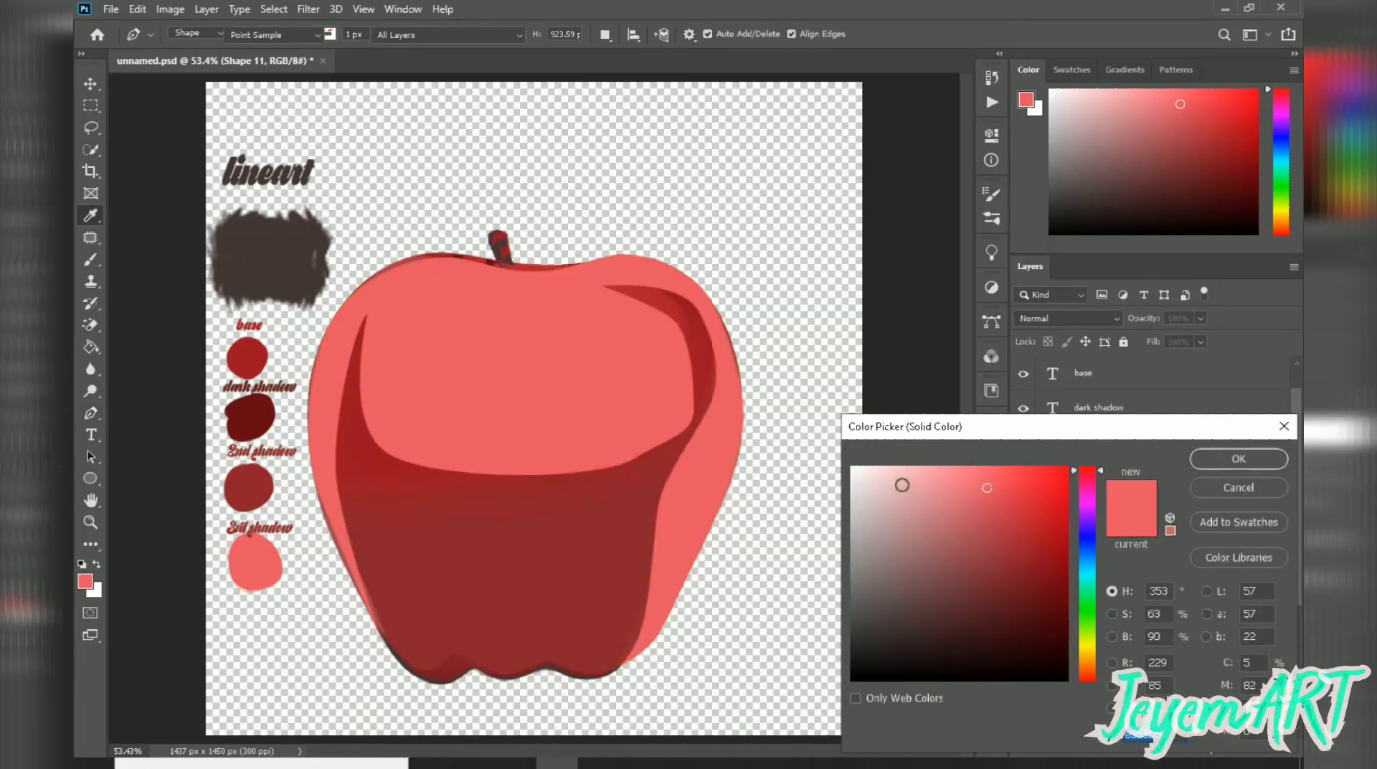
pyautogui.moveTo(901, 483); pyautogui.dragTo(882, 470)
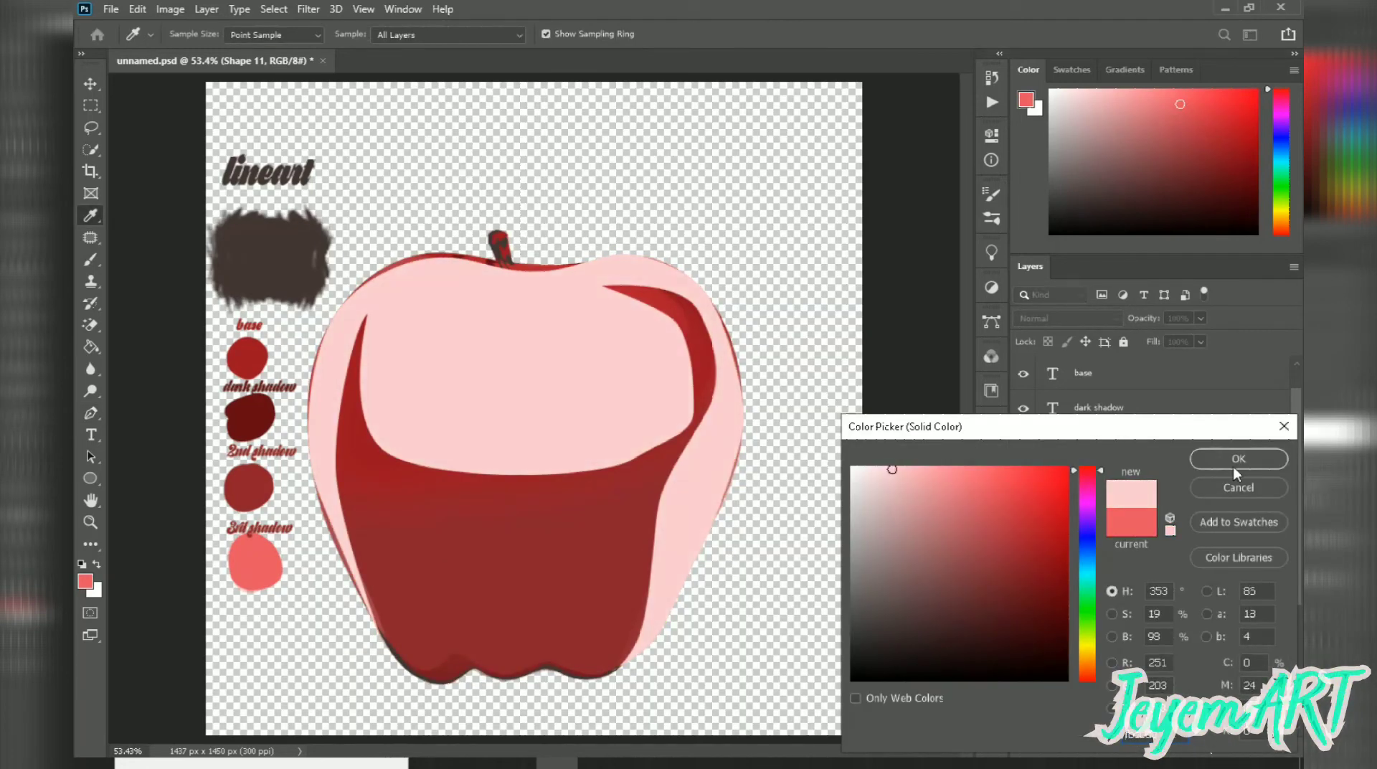
pyautogui.click(1234, 464)
# - Lower the pale pink shape's layer opacity to 27% and add a layer mask to it
pyautogui.moveTo(1159, 333); pyautogui.dragTo(1144, 334)
pyautogui.click(1182, 746)
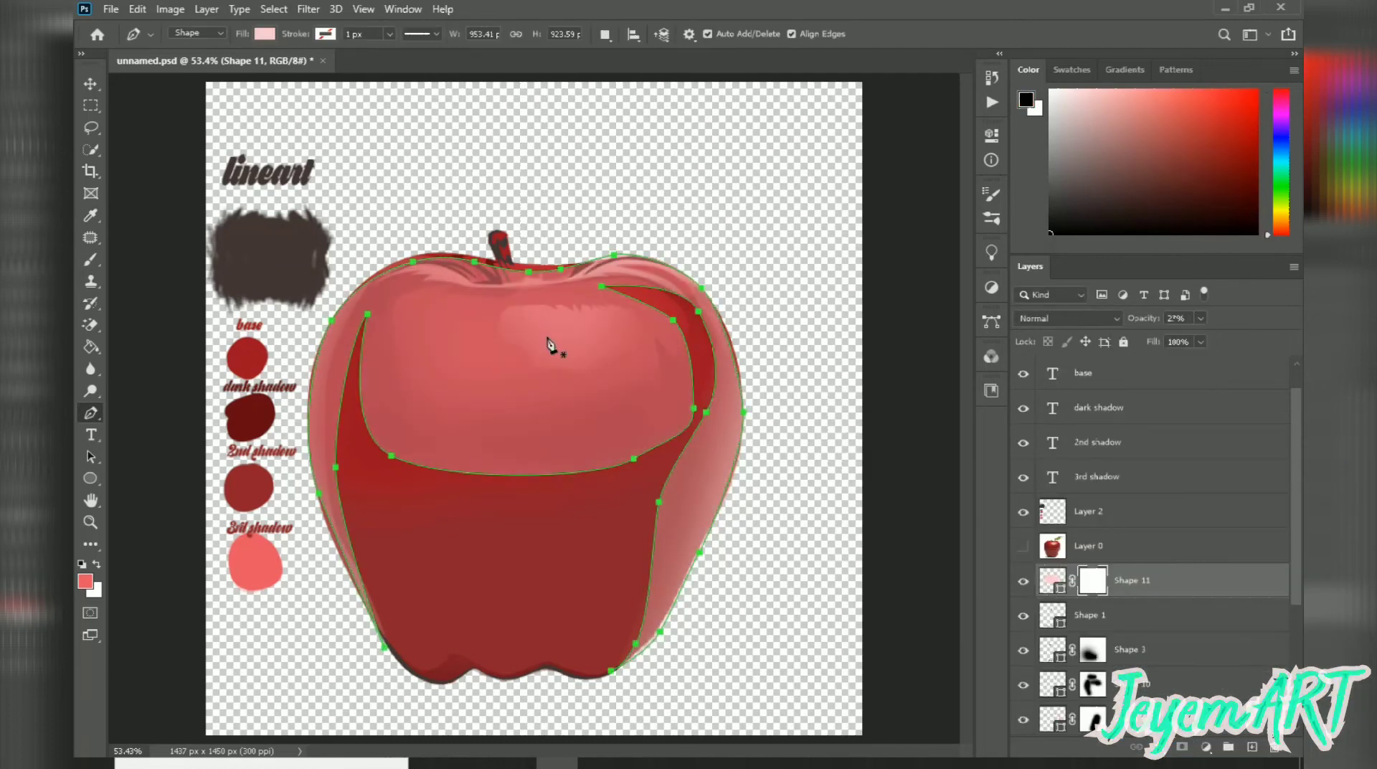
pyautogui.scroll(-1, 586, 424)
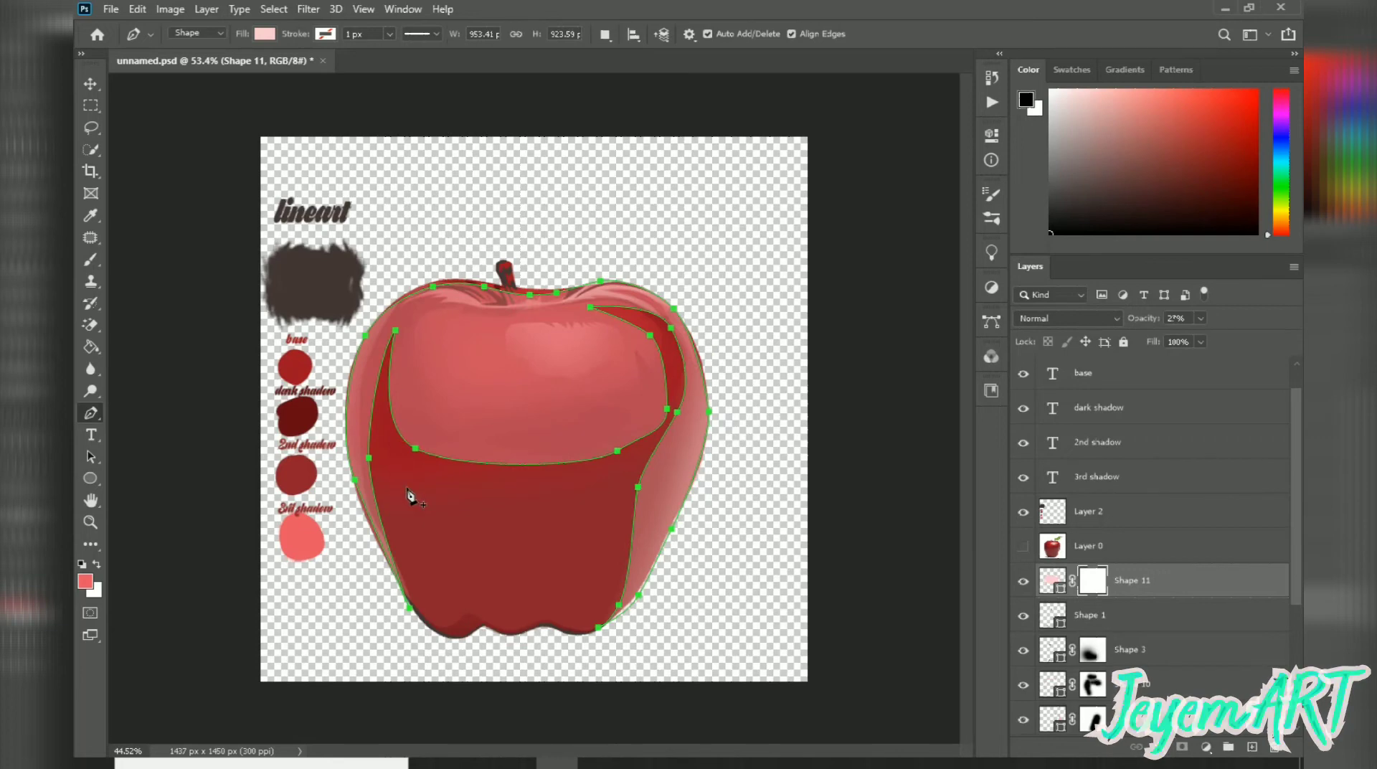
# - Soften the highlight's edges by painting black on its mask with a 338 px soft round brush, and reduce its layer opacity to 16%
pyautogui.press('b')
pyautogui.scroll(3, 436, 529)
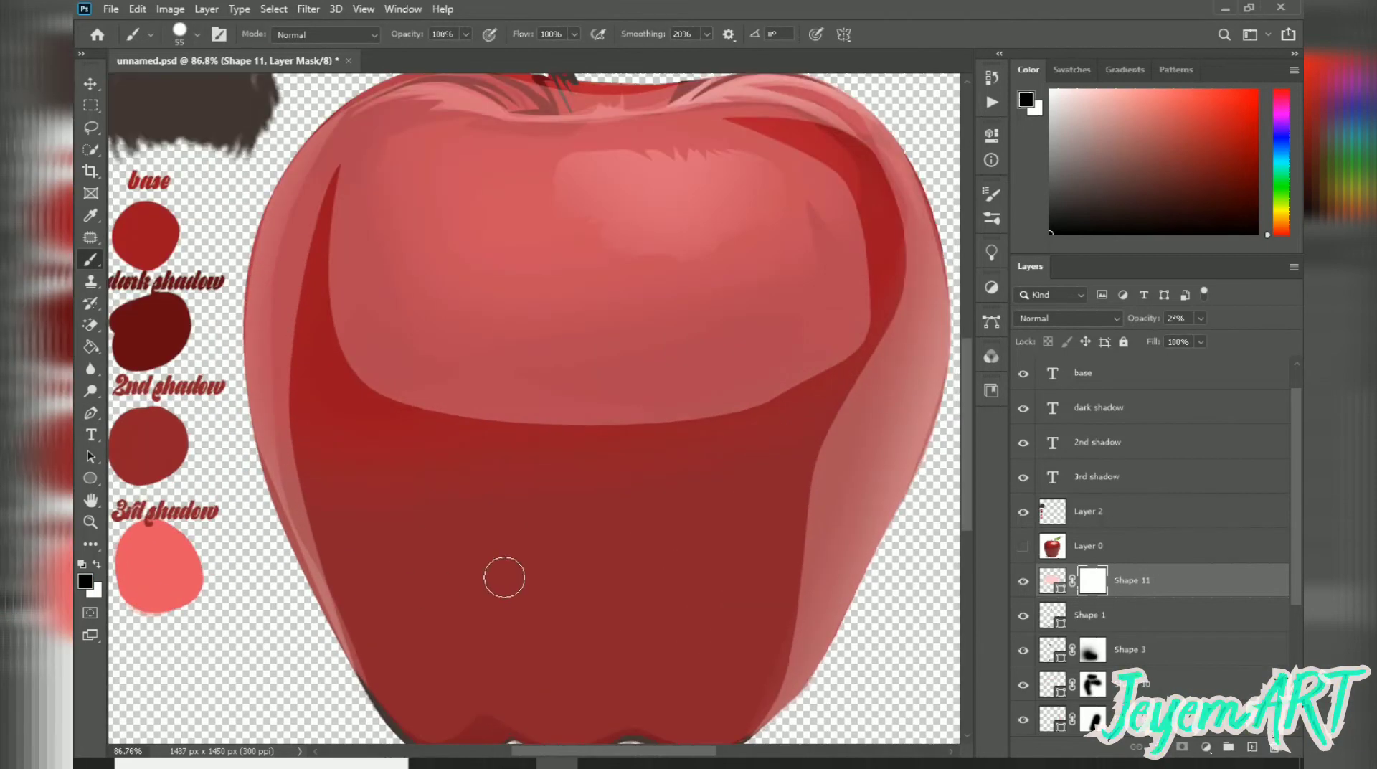
pyautogui.rightClick(463, 540)
pyautogui.click(616, 556)
pyautogui.moveTo(632, 446); pyautogui.dragTo(643, 446)
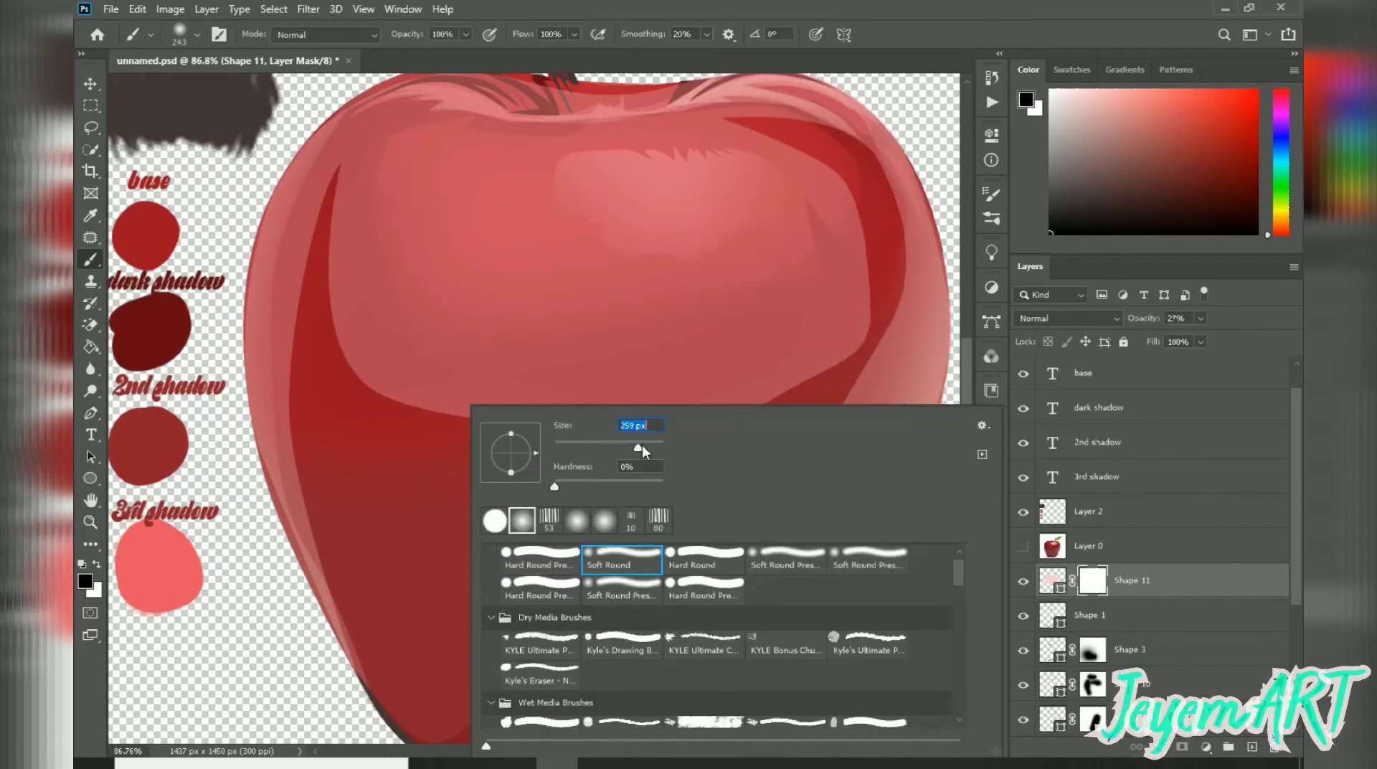
pyautogui.click(367, 539)
pyautogui.moveTo(435, 593)
pyautogui.mouseDown()
pyautogui.moveTo(349, 246)
pyautogui.moveTo(646, 489)
pyautogui.moveTo(823, 328)
pyautogui.moveTo(805, 157)
pyautogui.moveTo(728, 540)
pyautogui.moveTo(775, 638)
pyautogui.mouseUp()
pyautogui.scroll(-3, 775, 636)
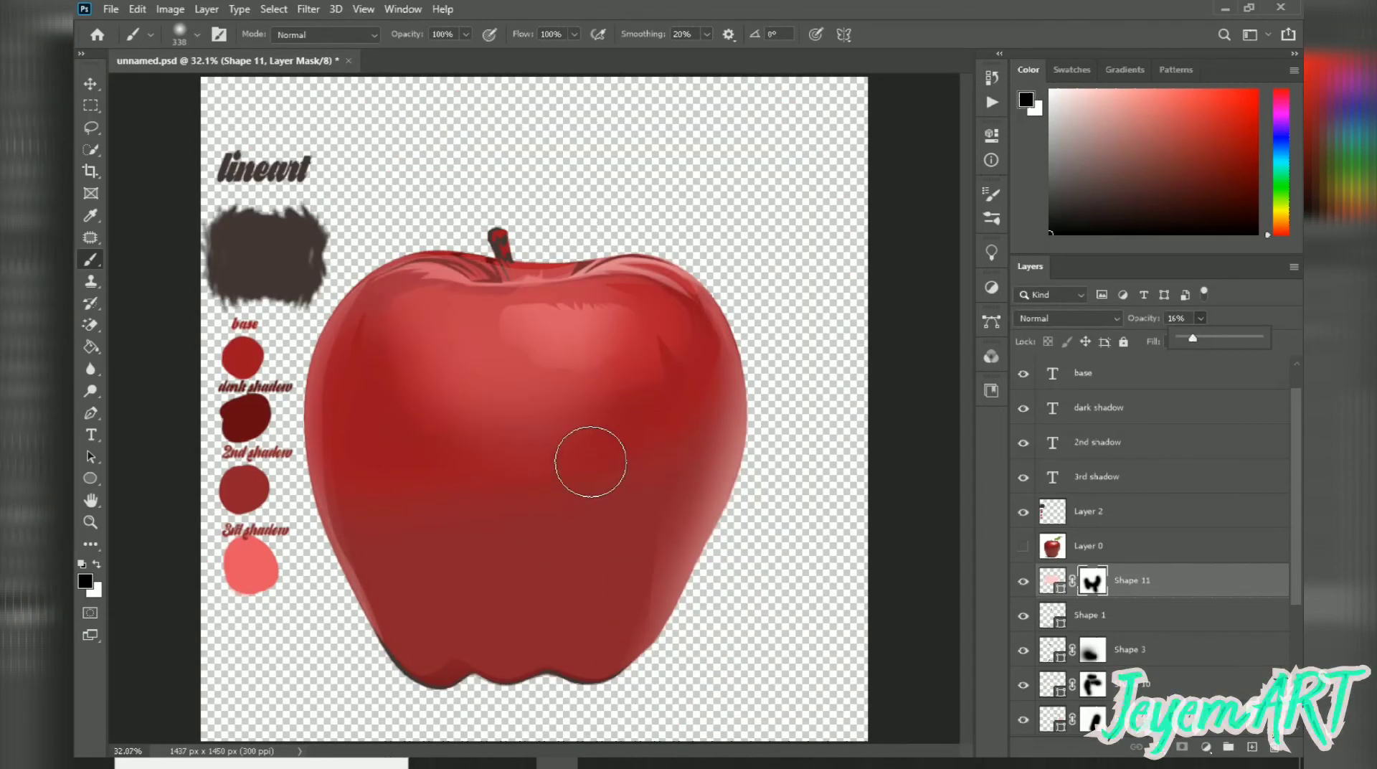
pyautogui.scroll(-3, 593, 461)
pyautogui.scroll(1, 501, 495)
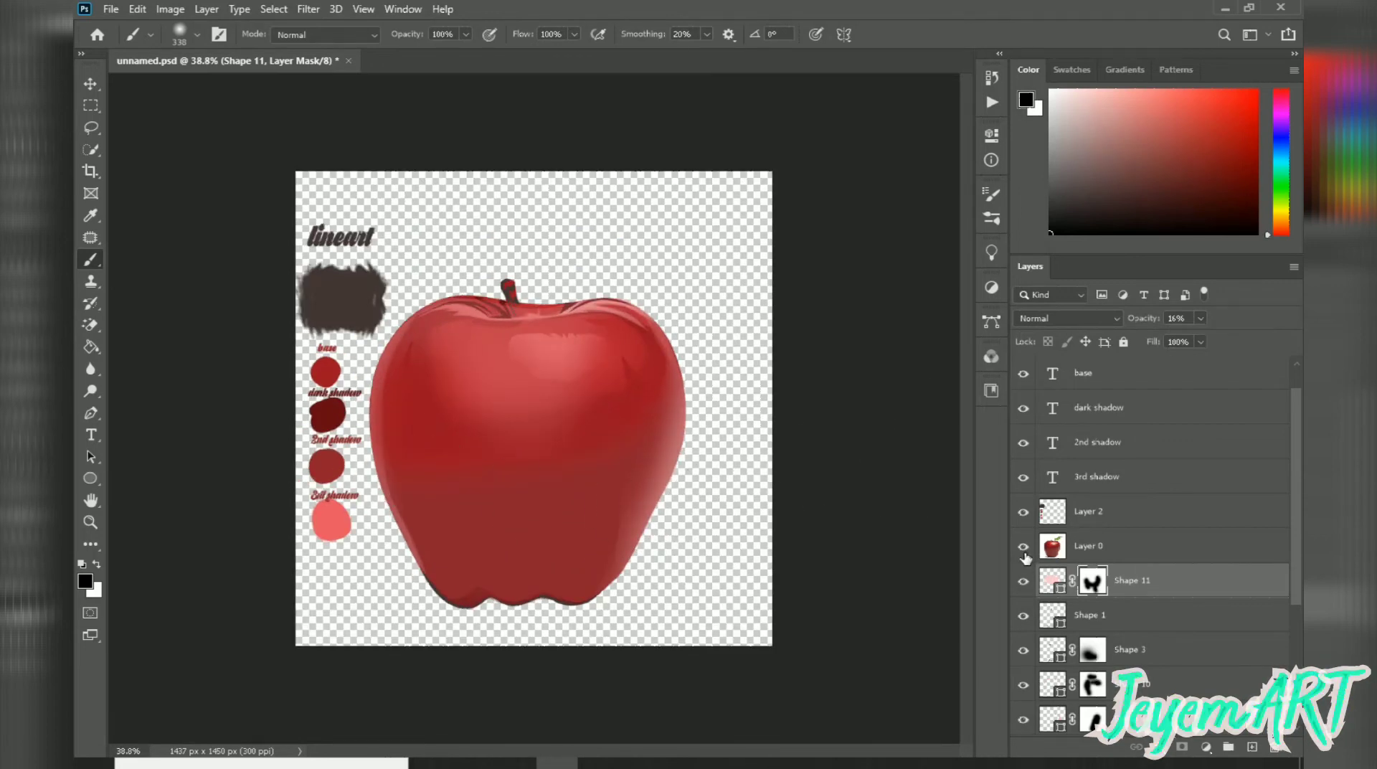
# - Show the reference photo again and start a Pen tool shape for the light streak on the apple's lower left side
pyautogui.click(1022, 545)
pyautogui.click(1023, 546)
pyautogui.press('p')
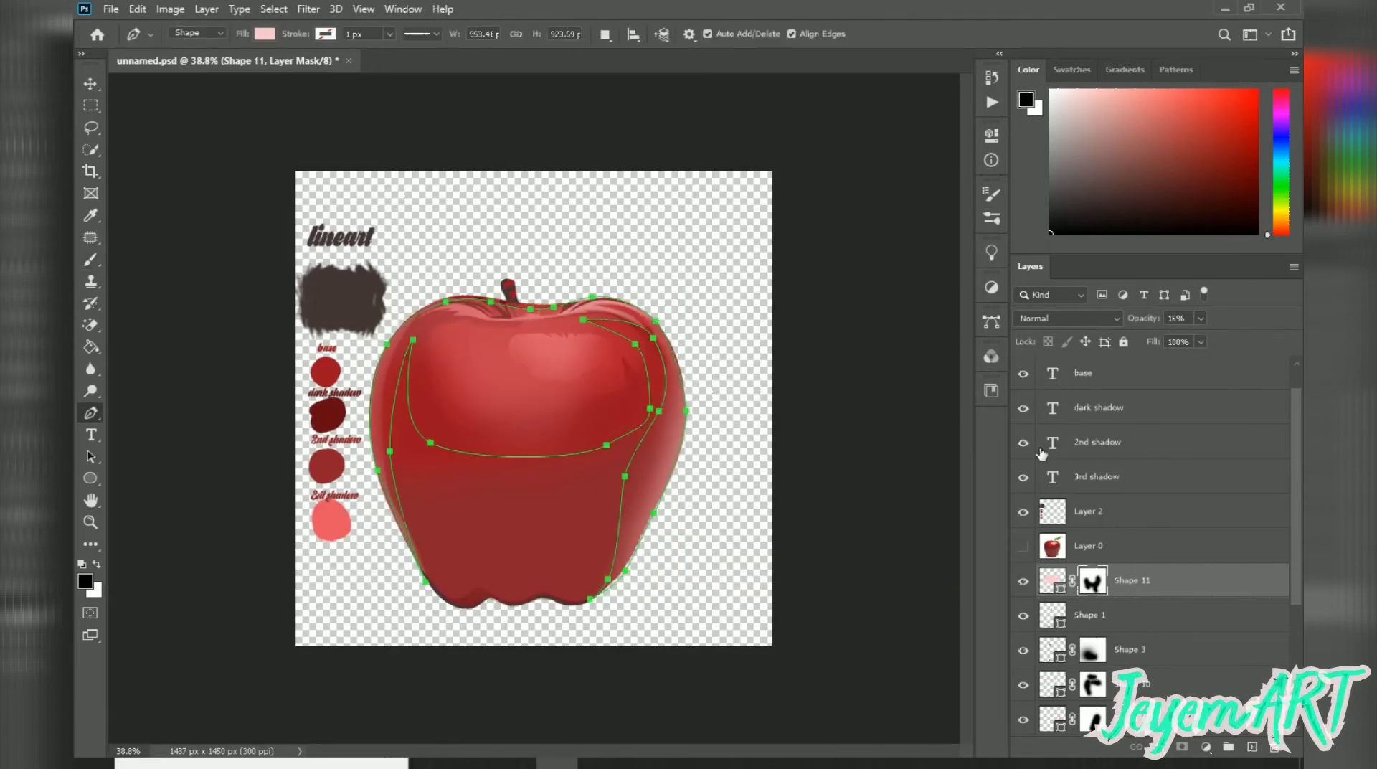
pyautogui.scroll(1, 1047, 423)
pyautogui.click(1023, 580)
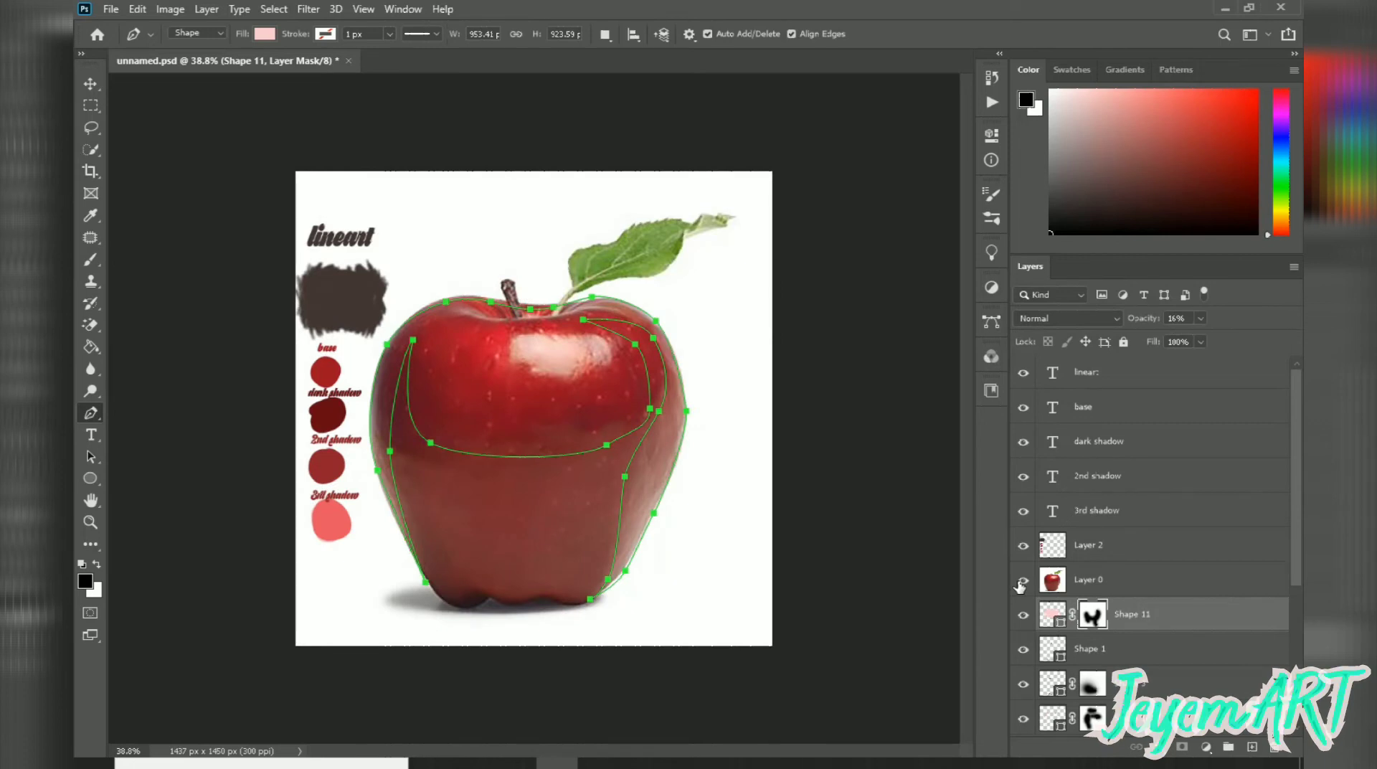
pyautogui.scroll(3, 548, 553)
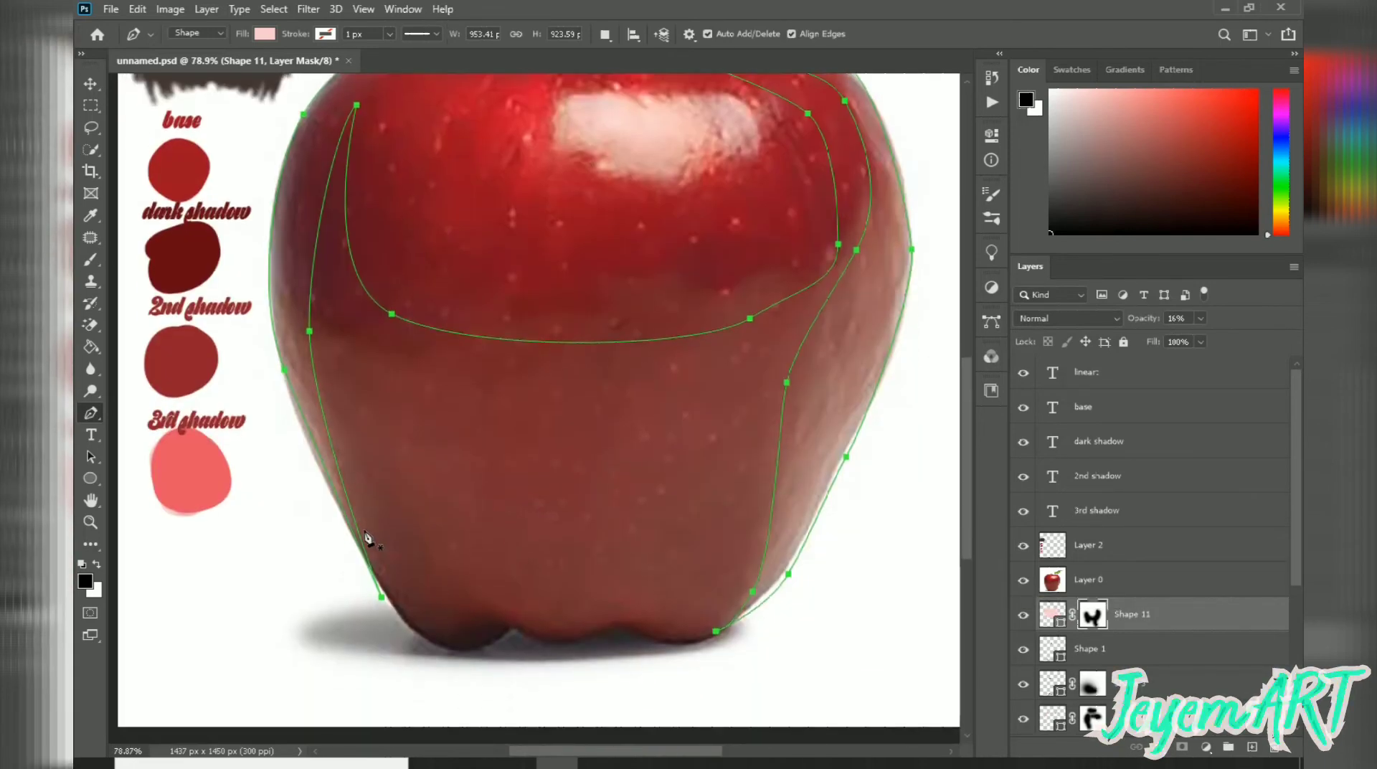
pyautogui.click(364, 530)
pyautogui.moveTo(413, 575); pyautogui.dragTo(413, 537)
pyautogui.moveTo(329, 404); pyautogui.dragTo(317, 366)
pyautogui.moveTo(403, 394); pyautogui.dragTo(451, 480)
# - Extend the path along the apple's scalloped bottom and back along its outer edge, closing the shape at the lower left
pyautogui.moveTo(508, 594); pyautogui.dragTo(700, 626)
pyautogui.moveTo(743, 605); pyautogui.dragTo(761, 583)
pyautogui.click(765, 583)
pyautogui.moveTo(722, 629); pyautogui.dragTo(639, 639)
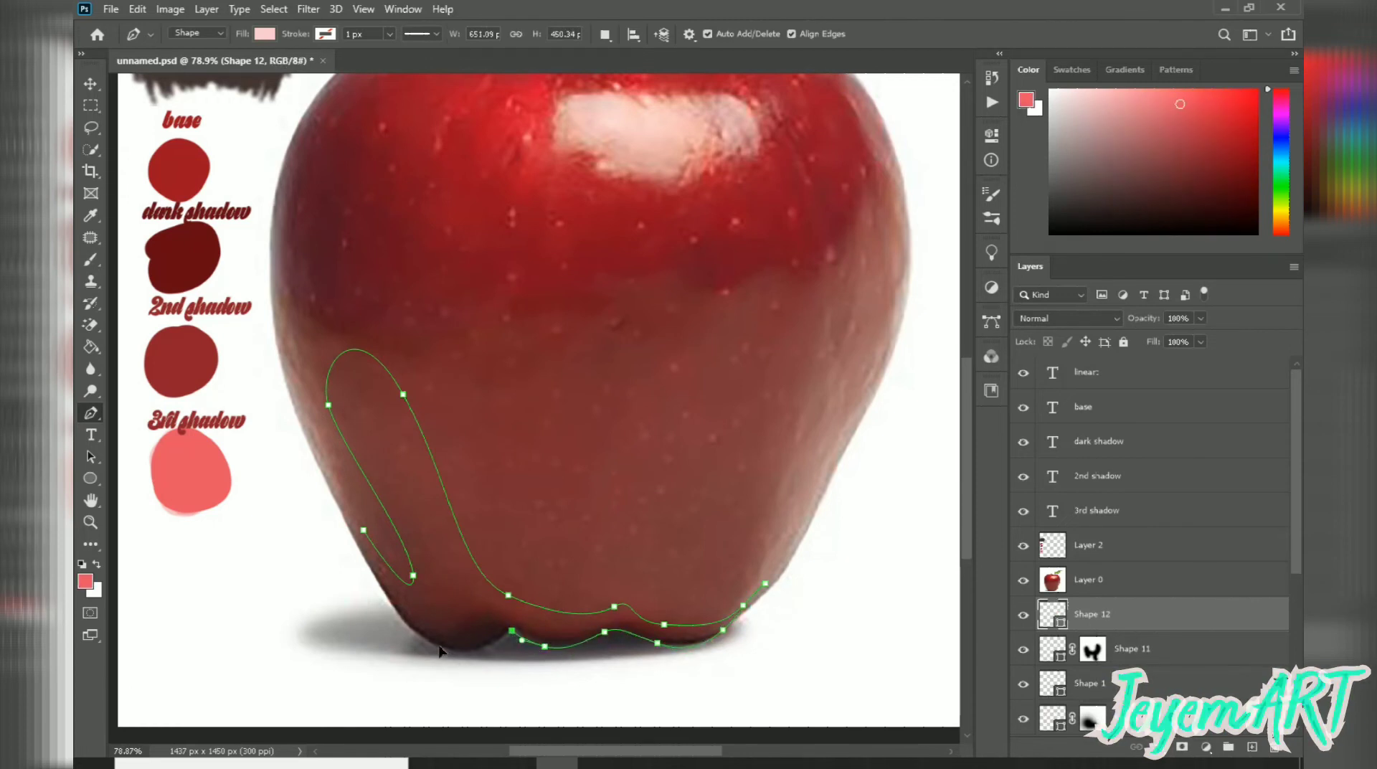
pyautogui.click(335, 493)
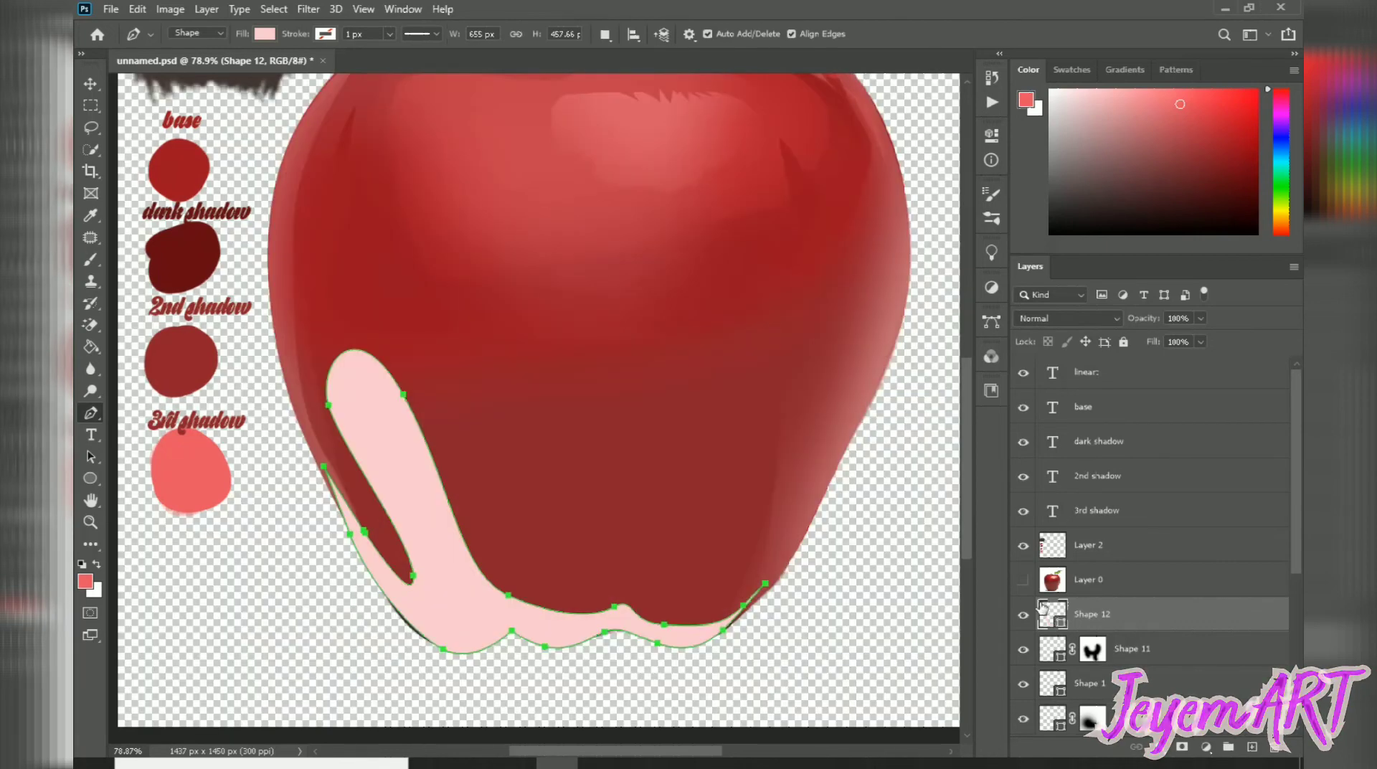
# - Recolor the lower streak shape to a muted red slightly lighter than the apple's lower body and add a layer mask
pyautogui.doubleClick(1041, 608)
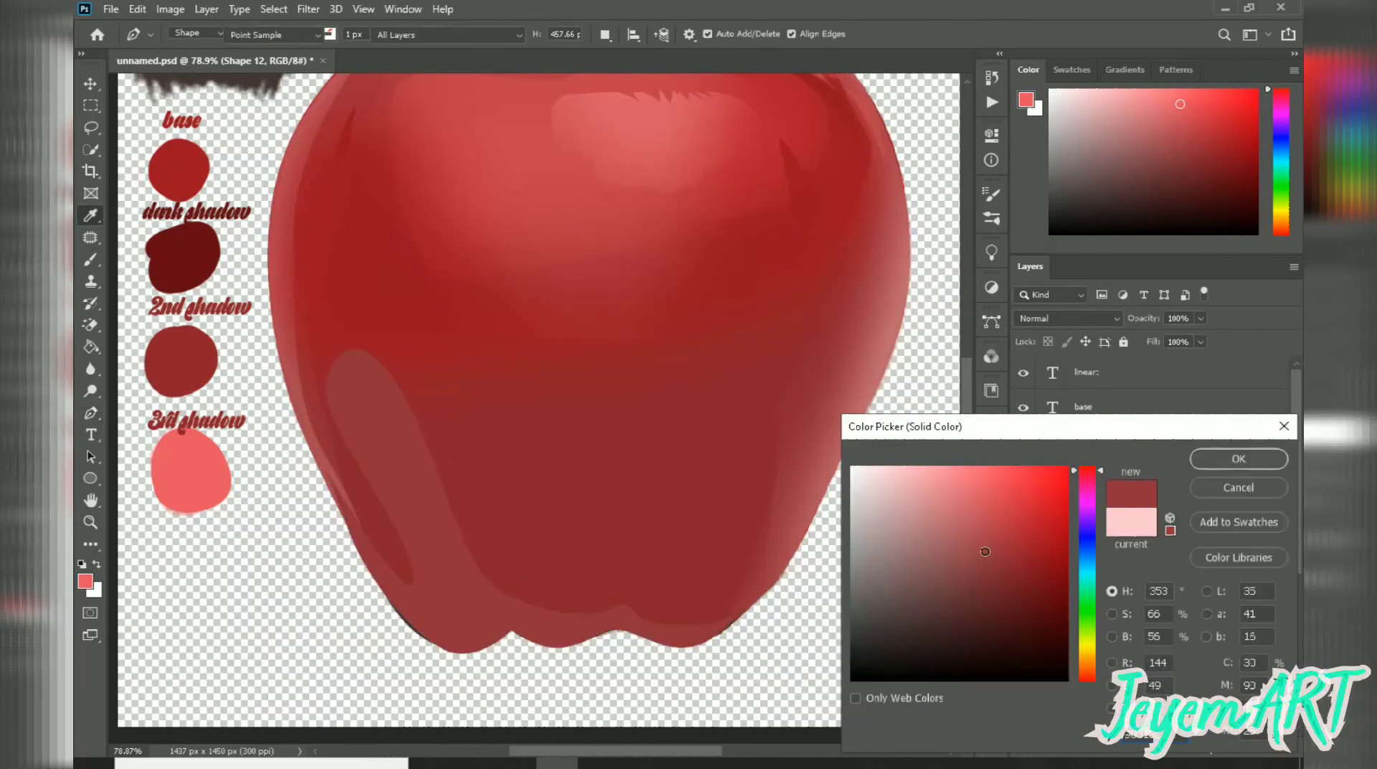
pyautogui.click(1229, 462)
pyautogui.click(1182, 747)
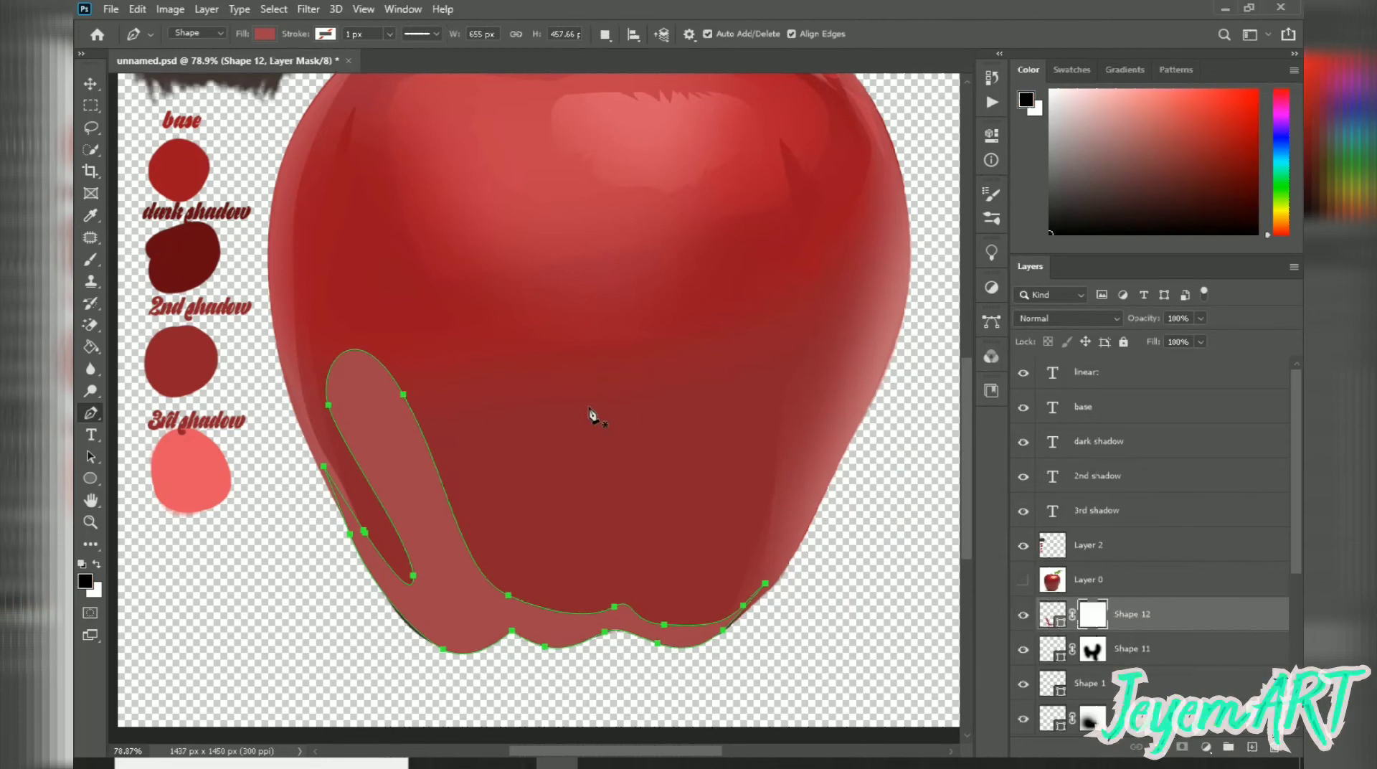
# - Fade the lower streak shape into the apple by painting black on its mask with the 338 px soft round brush
pyautogui.press('b')
pyautogui.moveTo(294, 388)
pyautogui.mouseDown()
pyautogui.moveTo(326, 304)
pyautogui.moveTo(631, 523)
pyautogui.moveTo(808, 399)
pyautogui.mouseUp()
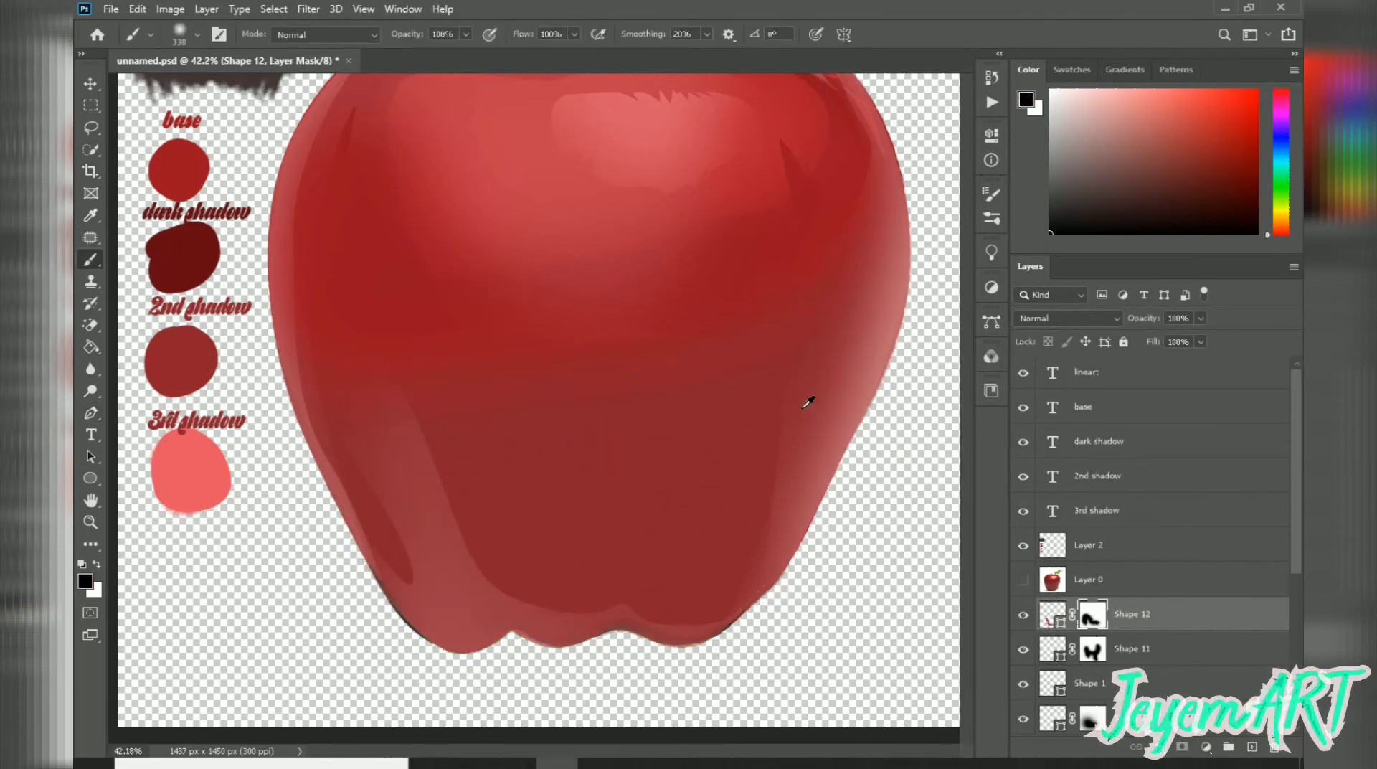
pyautogui.scroll(-3, 502, 495)
pyautogui.scroll(-1, 582, 410)
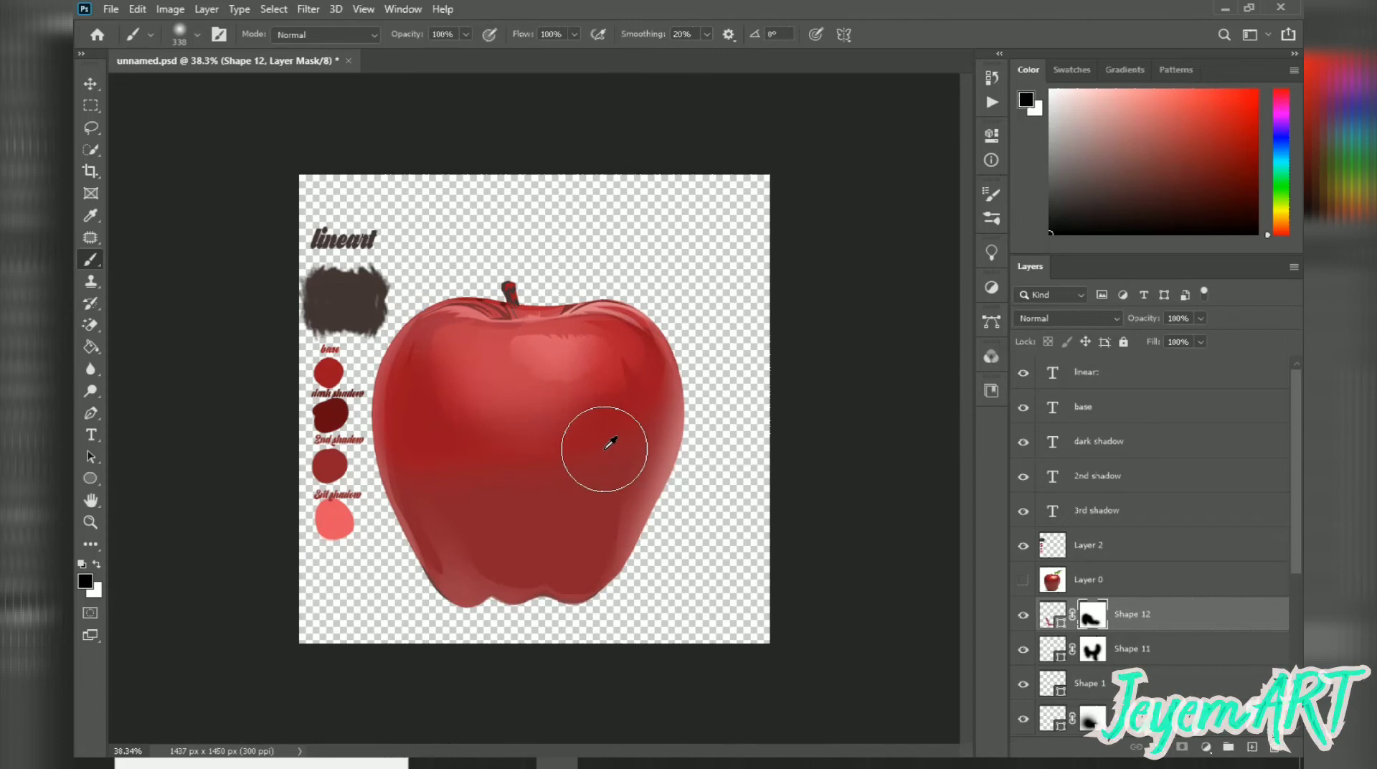
# - Add a new layer above the lower streak shape and disable the streak shape's layer mask
pyautogui.scroll(5, 440, 529)
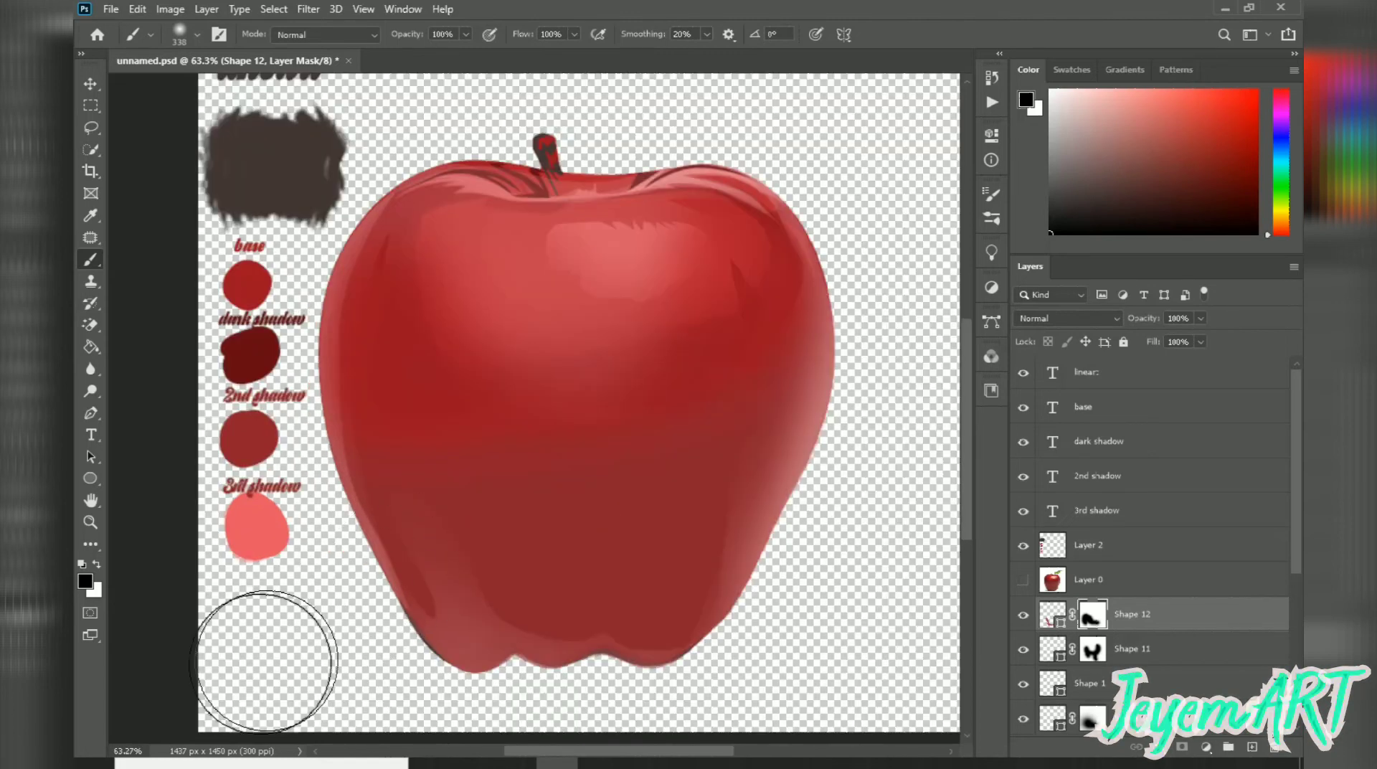
pyautogui.hscroll(-2, 347, 549)
pyautogui.scroll(5, 344, 563)
pyautogui.hscroll(-1, 341, 568)
pyautogui.rightClick(563, 439)
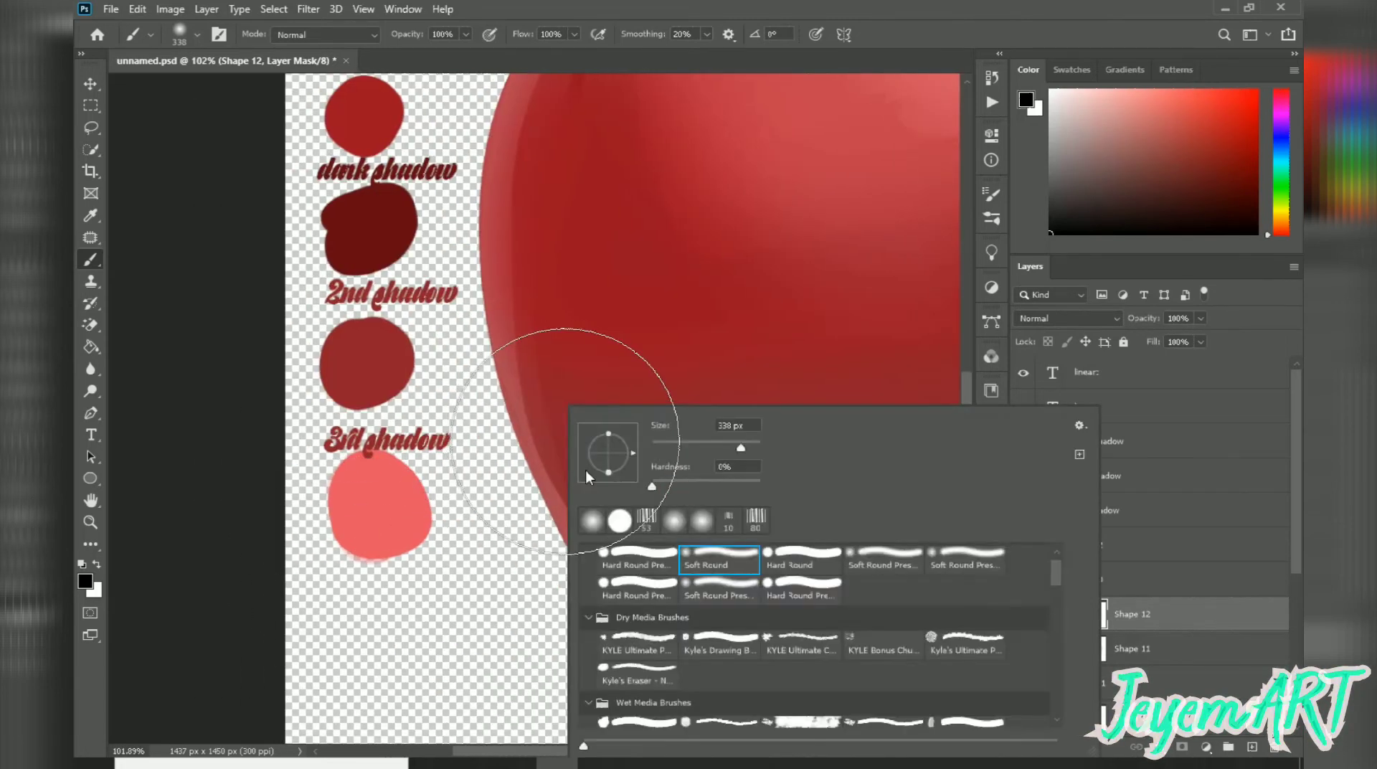
pyautogui.click(459, 430)
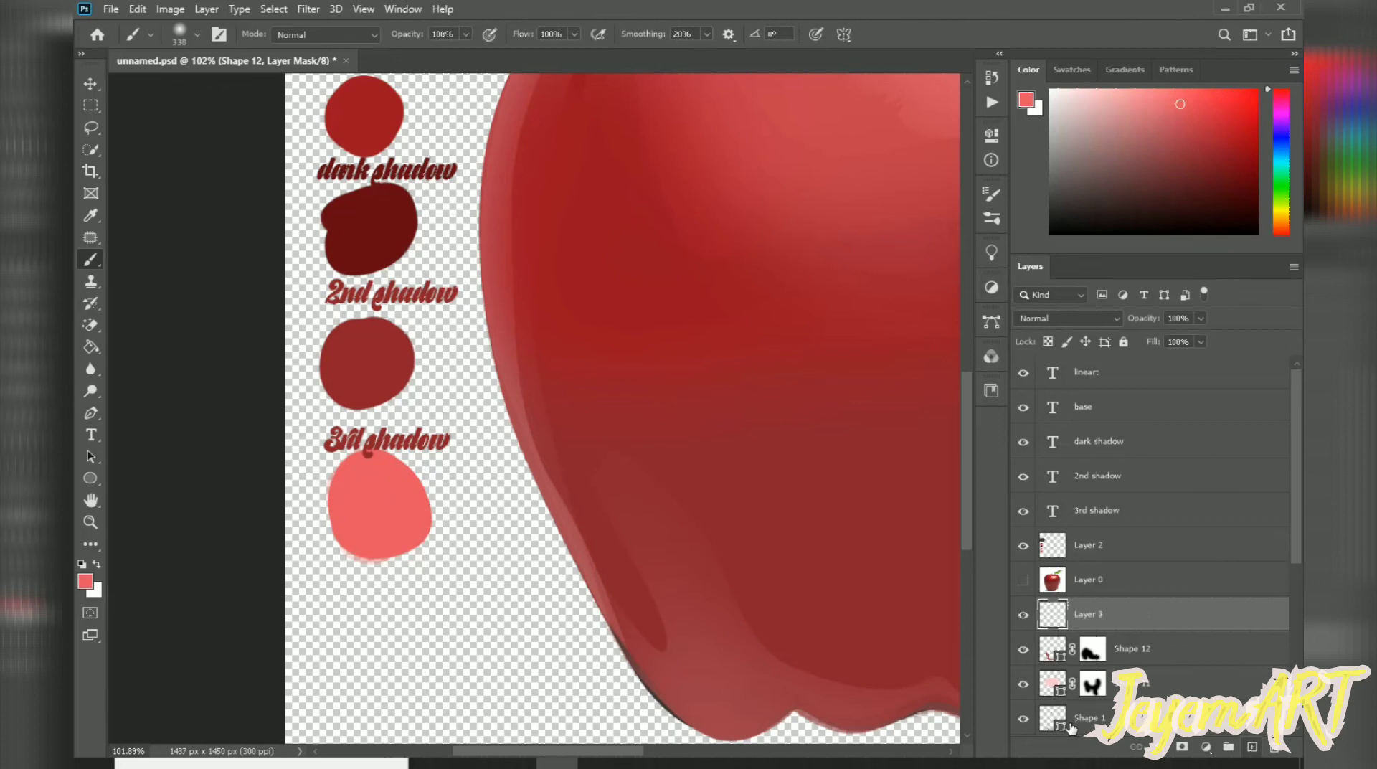
pyautogui.click(1053, 649)
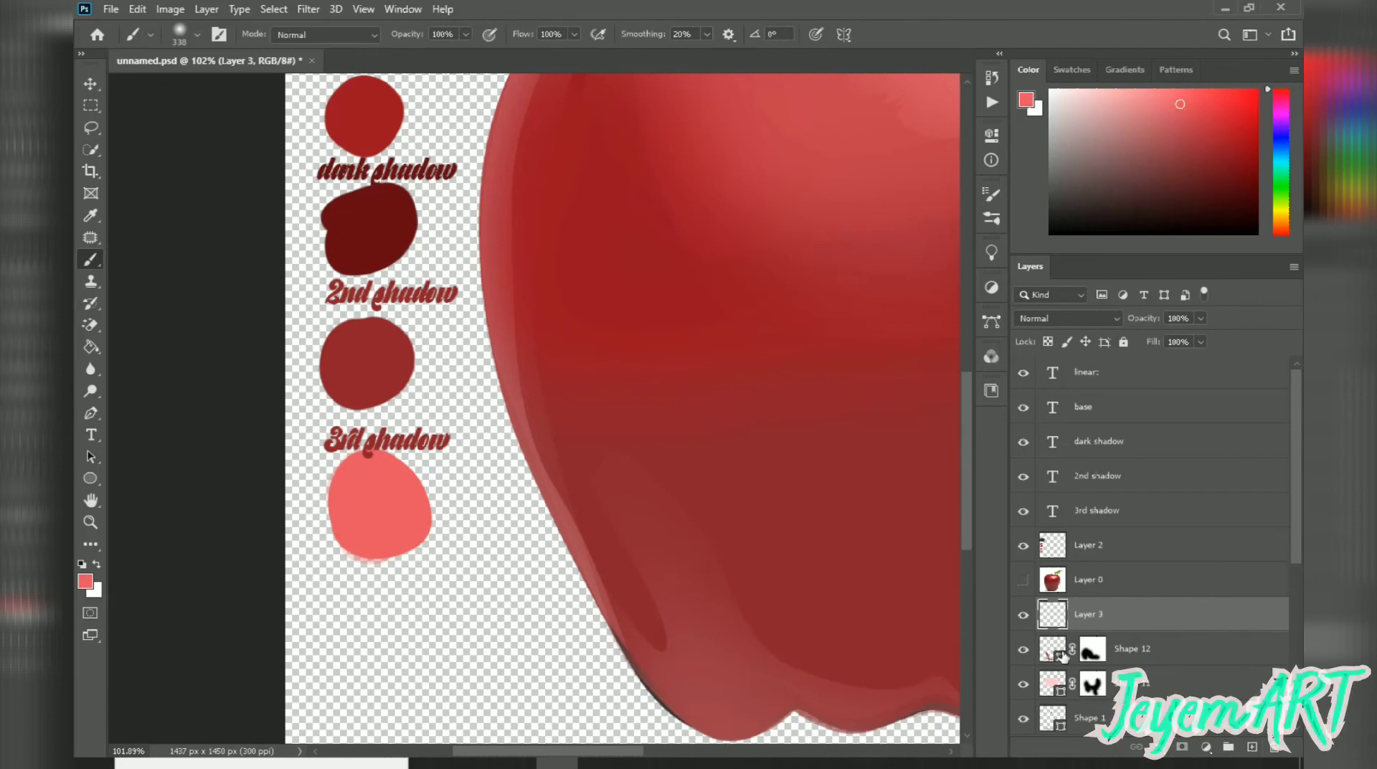
pyautogui.rightClick(1091, 649)
pyautogui.click(1135, 504)
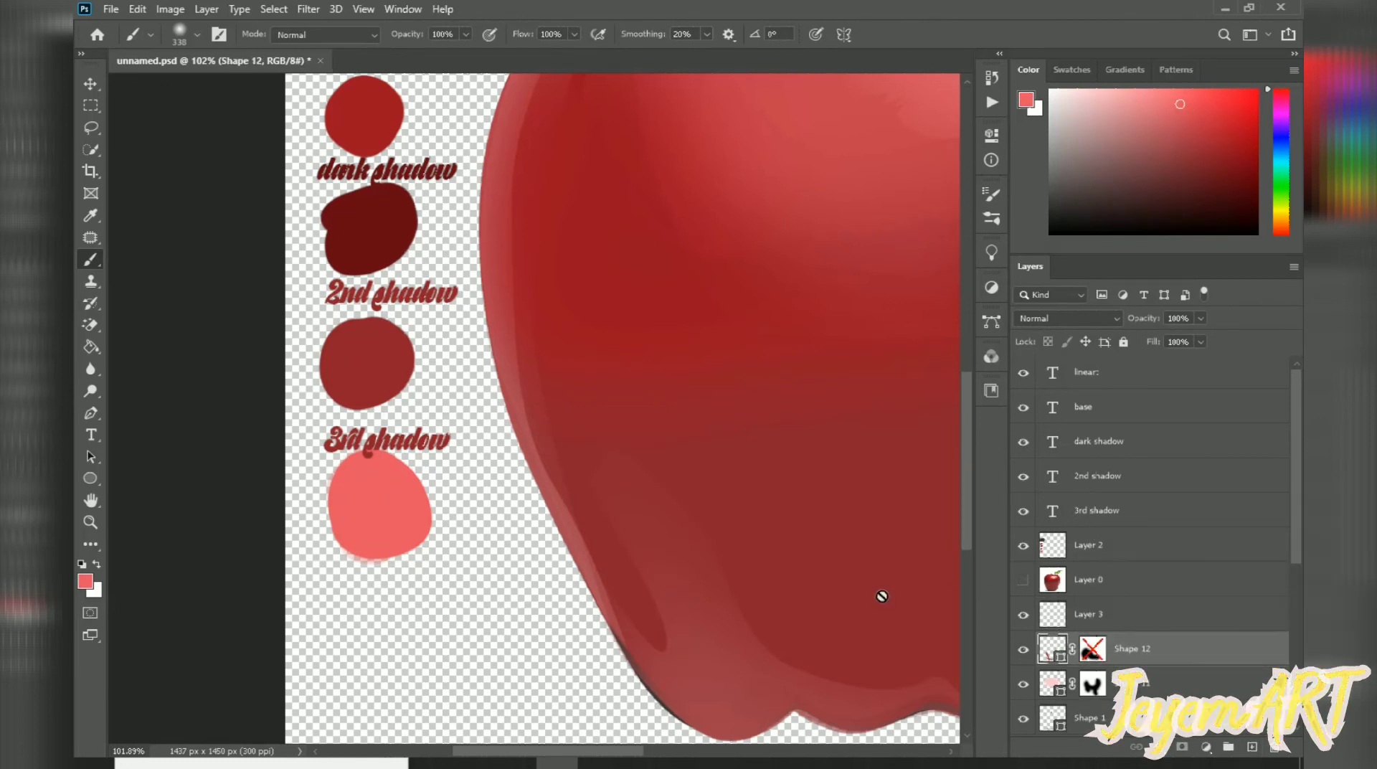
# - Set the foreground color to the muted red sampled from the unmasked lower streak
pyautogui.click(84, 582)
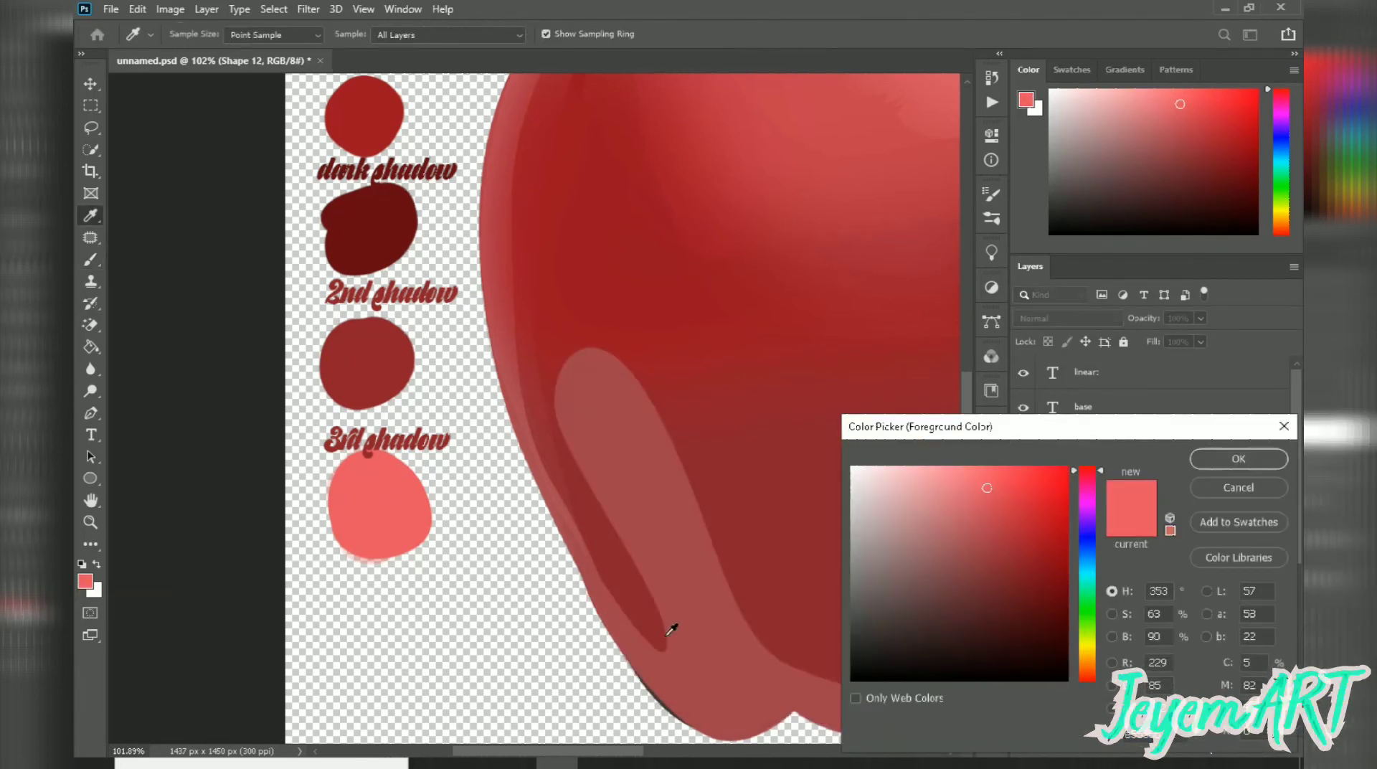
pyautogui.click(669, 630)
pyautogui.click(1221, 458)
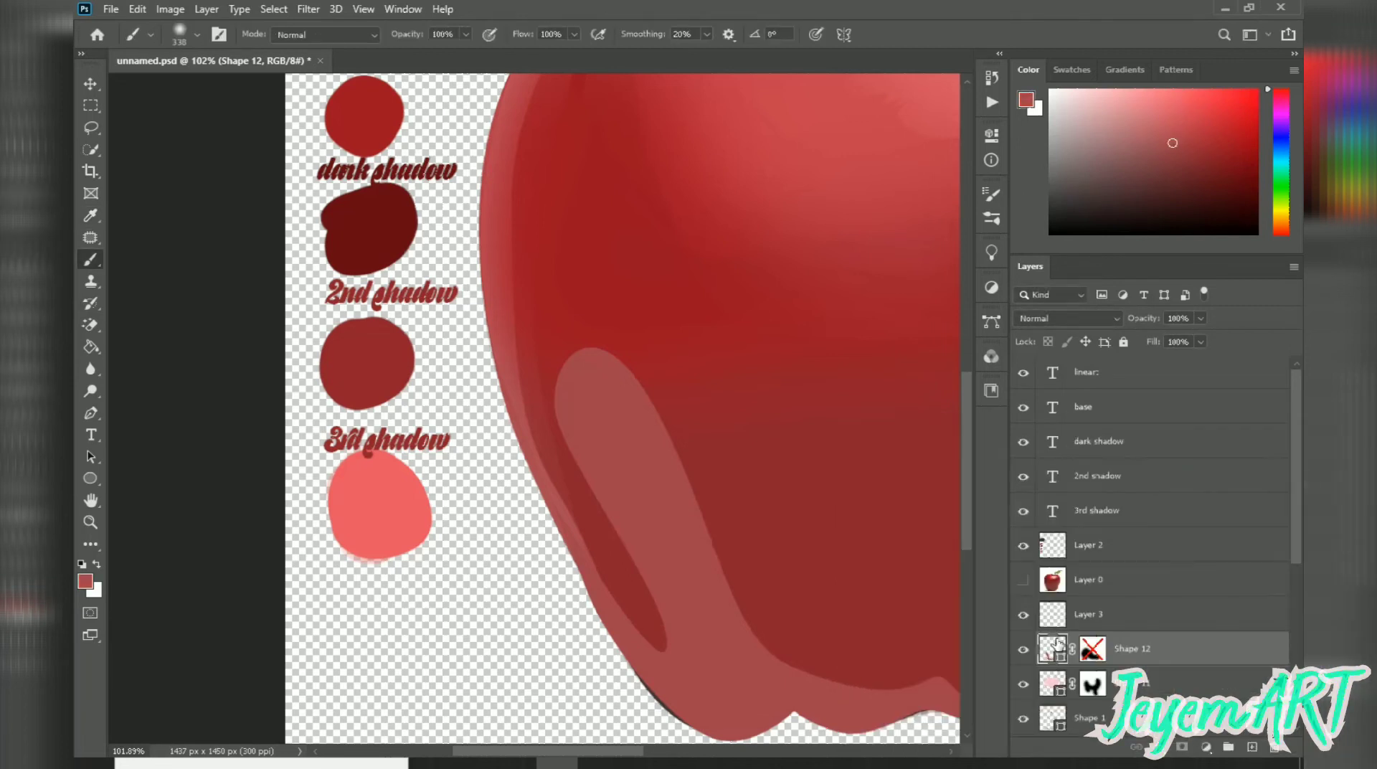
pyautogui.doubleClick(1054, 647)
pyautogui.click(925, 487)
pyautogui.moveTo(925, 487); pyautogui.dragTo(921, 472)
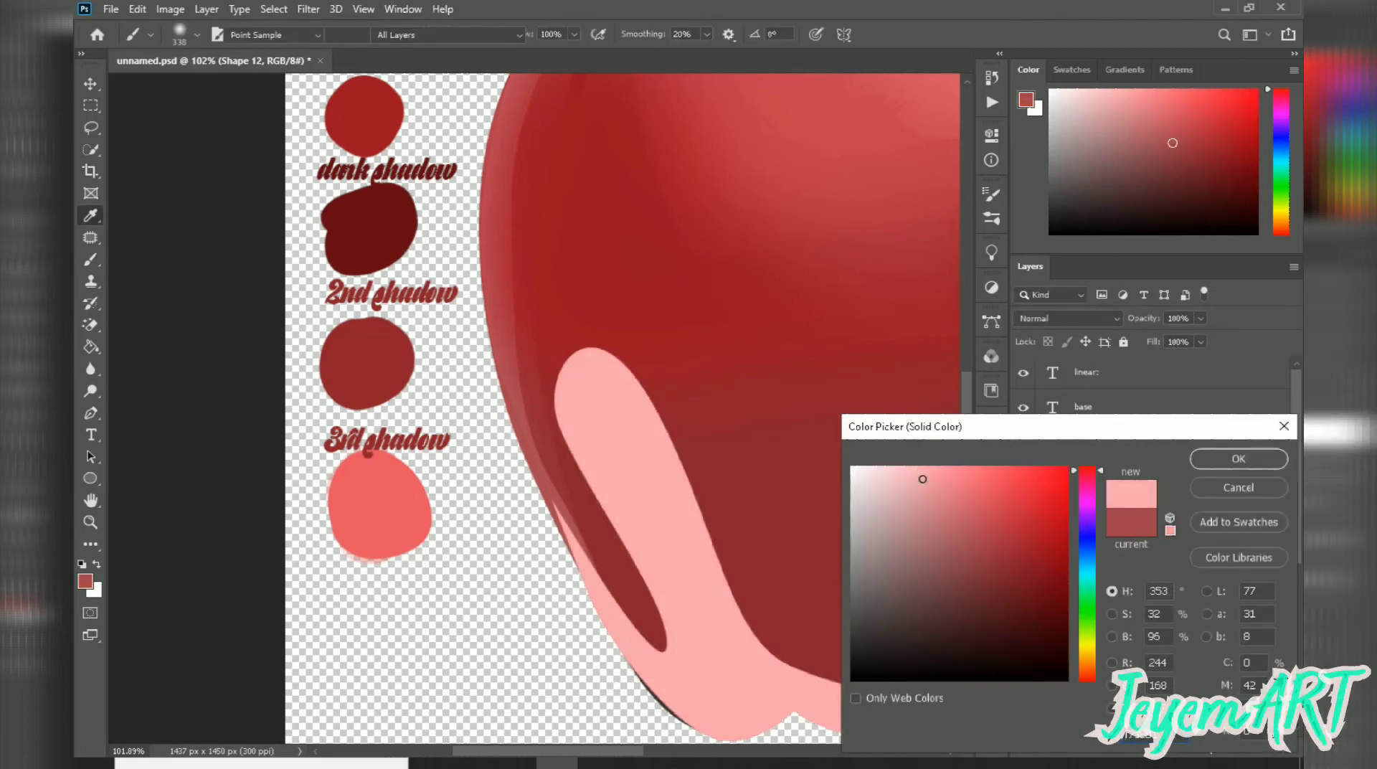
pyautogui.click(1257, 492)
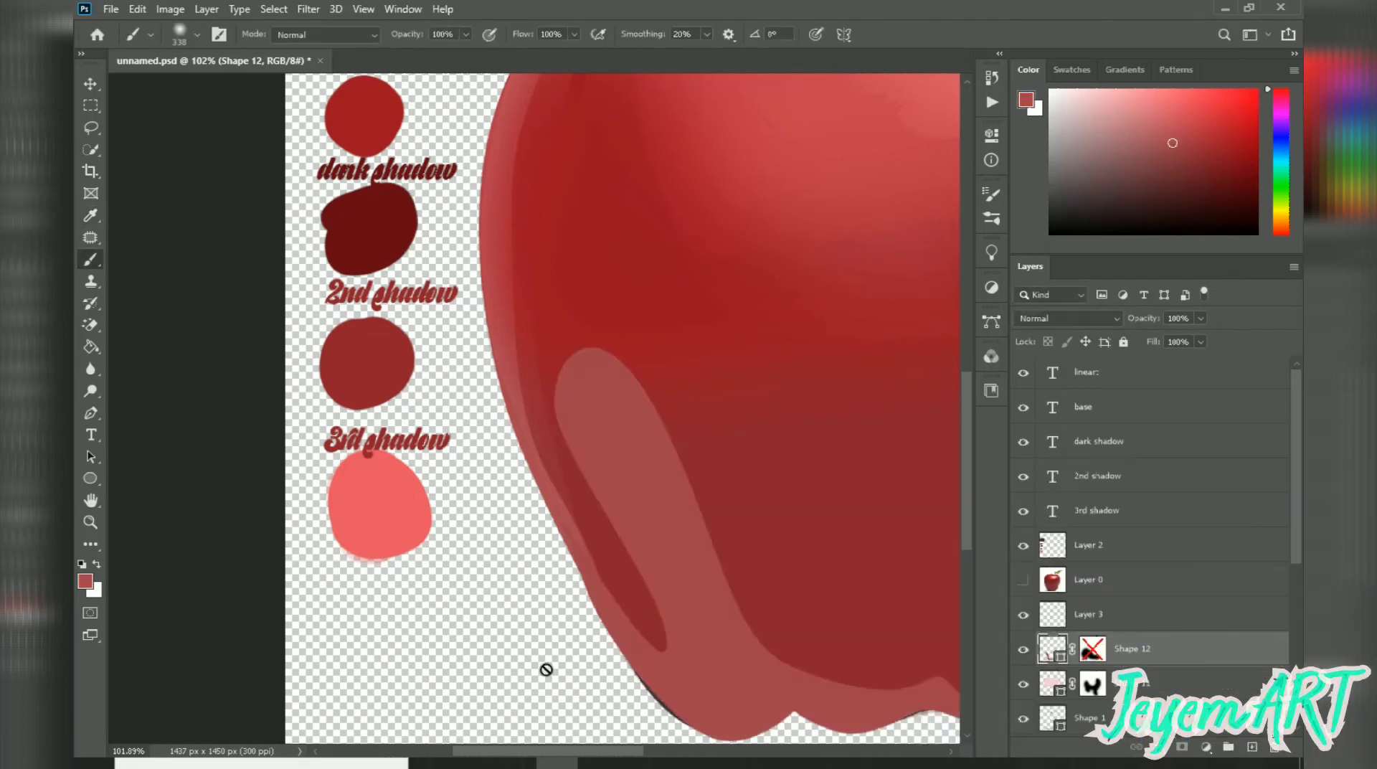
# - Lighten the foreground color to a soft muted pink
pyautogui.click(86, 580)
pyautogui.moveTo(900, 508); pyautogui.dragTo(949, 482)
pyautogui.click(1266, 464)
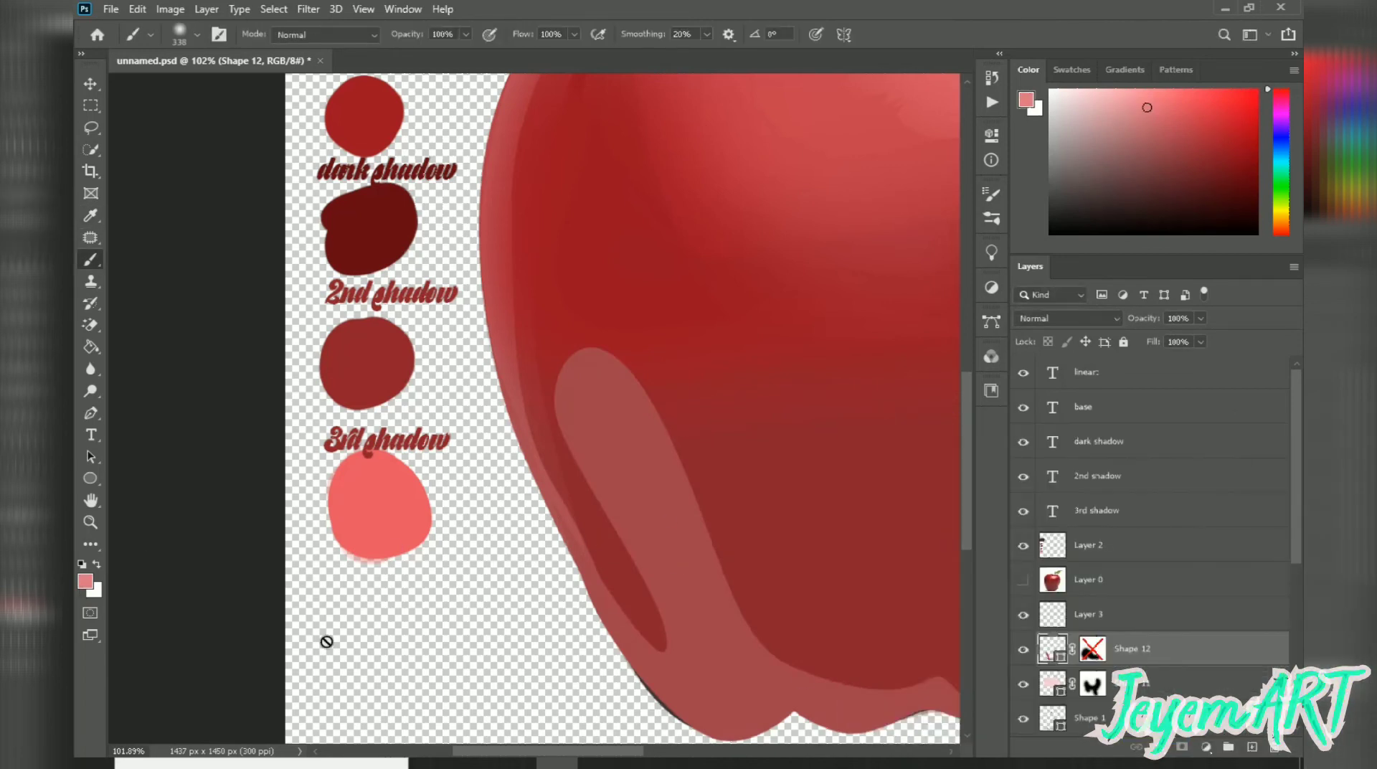
# - On Layer 2, paint a round muted-pink swatch below the 3rd shadow swatch with a 44 px hard round brush
pyautogui.click(1045, 547)
pyautogui.rightClick(606, 538)
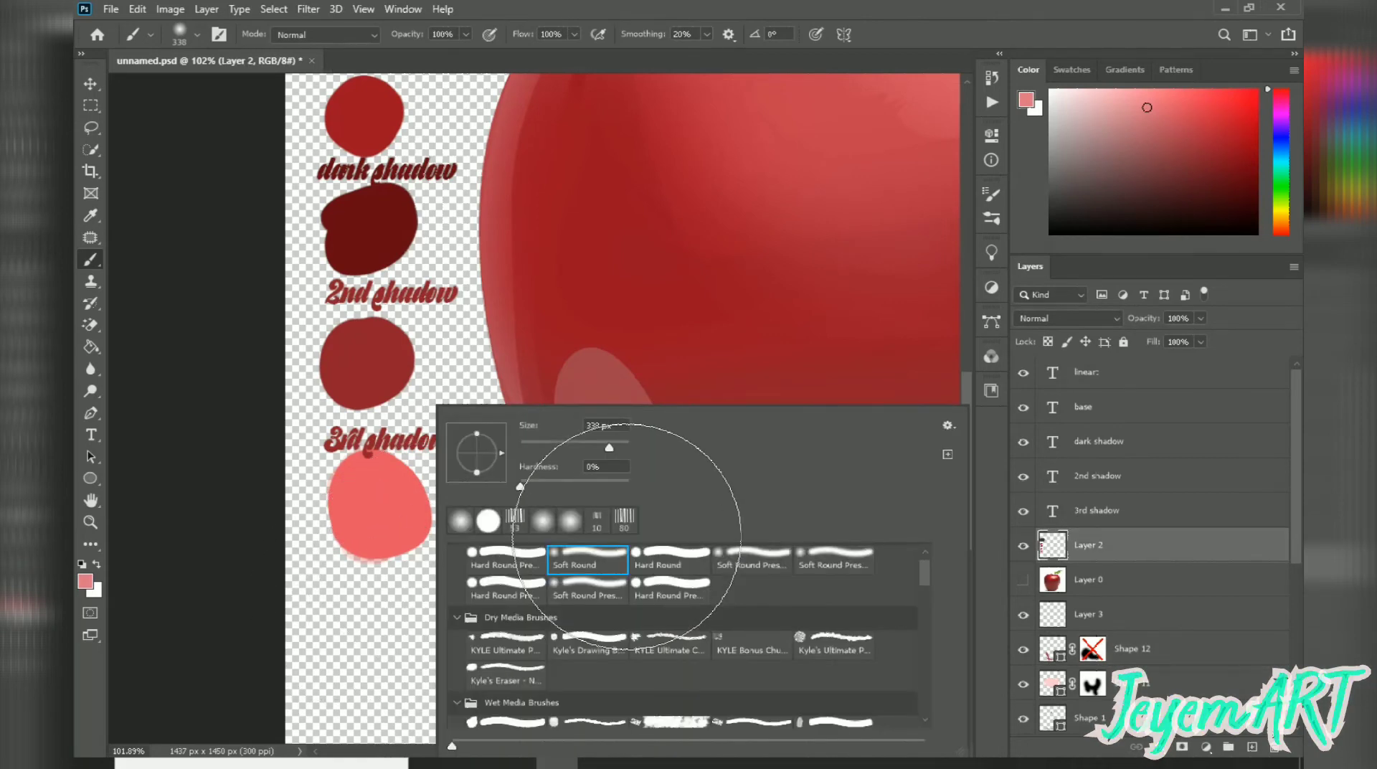
pyautogui.click(353, 595)
pyautogui.rightClick(339, 575)
pyautogui.moveTo(519, 447); pyautogui.dragTo(453, 449)
pyautogui.click(313, 613)
pyautogui.moveTo(317, 615)
pyautogui.mouseDown()
pyautogui.moveTo(357, 662)
pyautogui.moveTo(479, 482)
pyautogui.mouseUp()
pyautogui.press('4')
pyautogui.press('4')
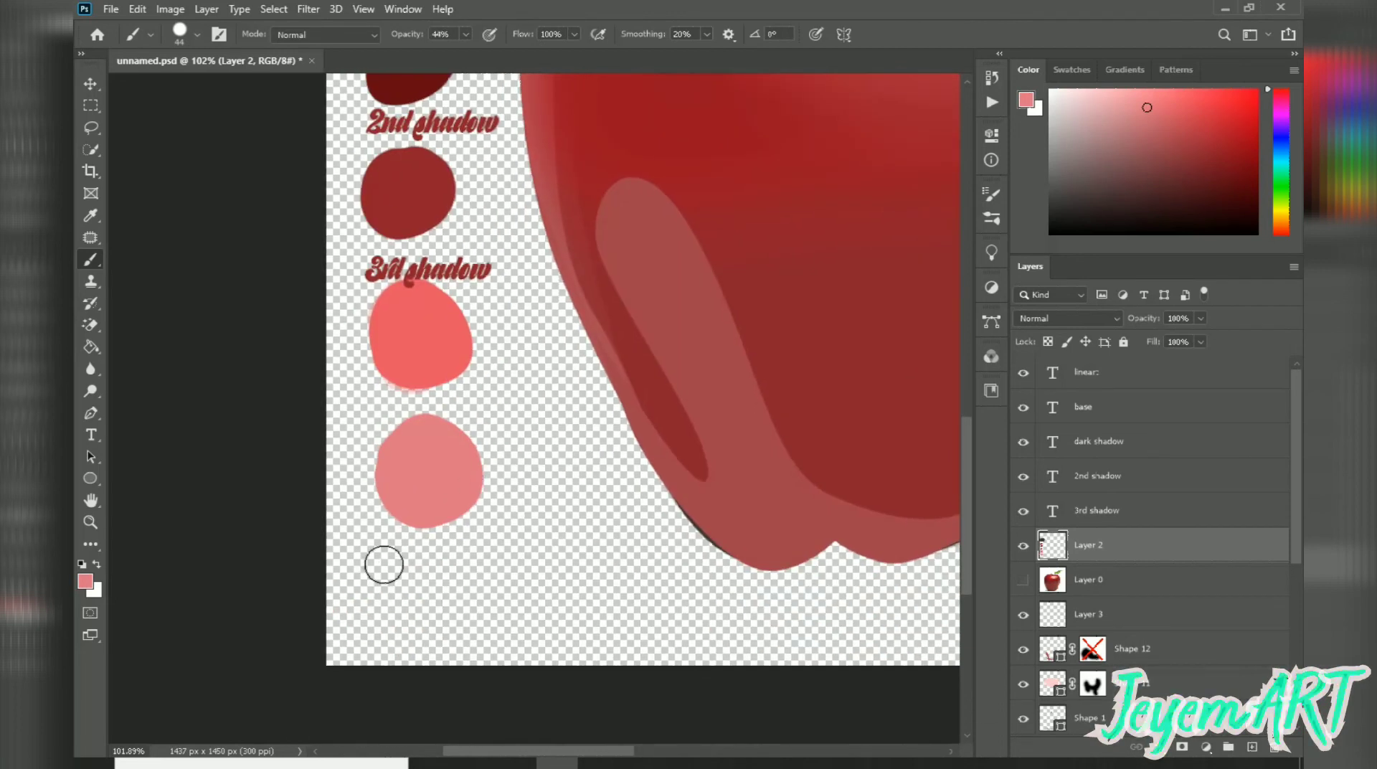
# - Add the text label "4 shadow" below the new muted-pink swatch
pyautogui.press('t')
pyautogui.click(392, 569)
pyautogui.press('BackSpace')
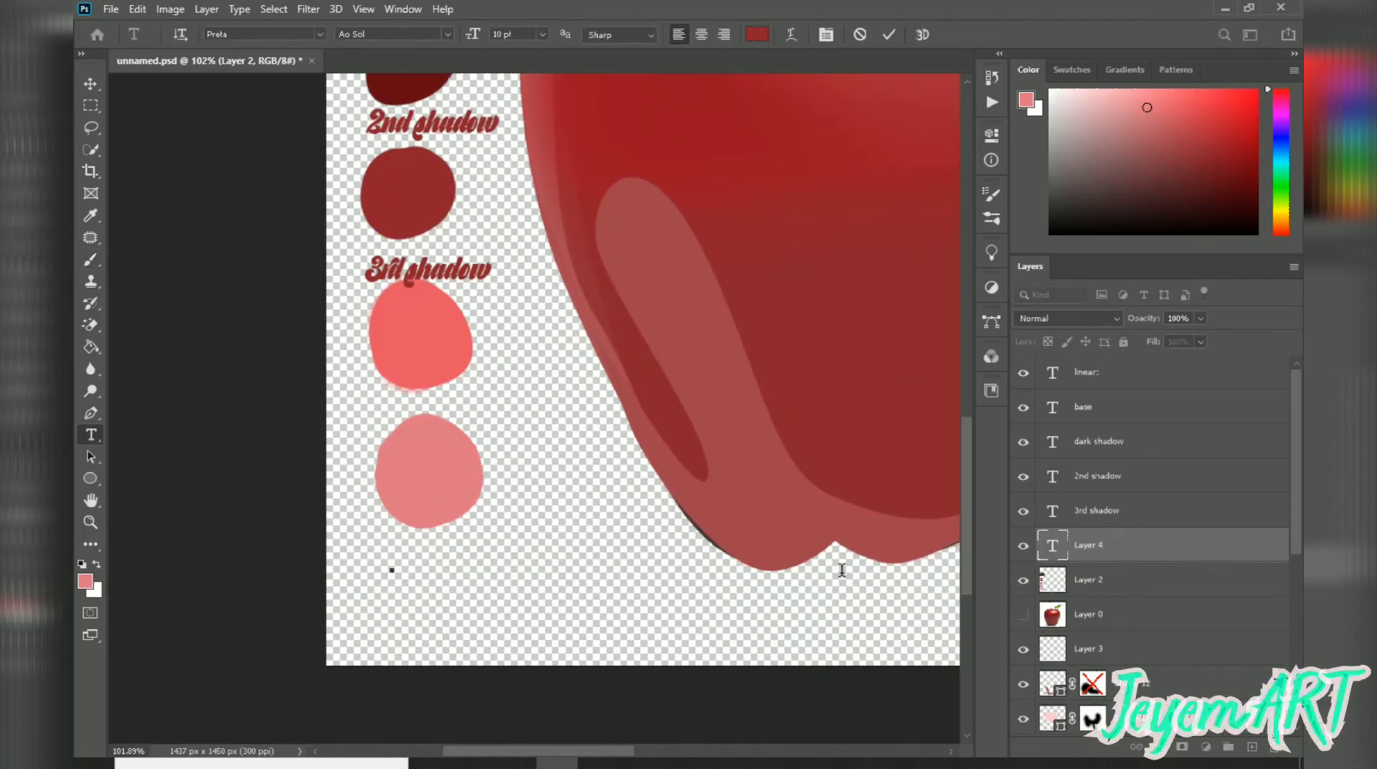
pyautogui.write('4th shadow')
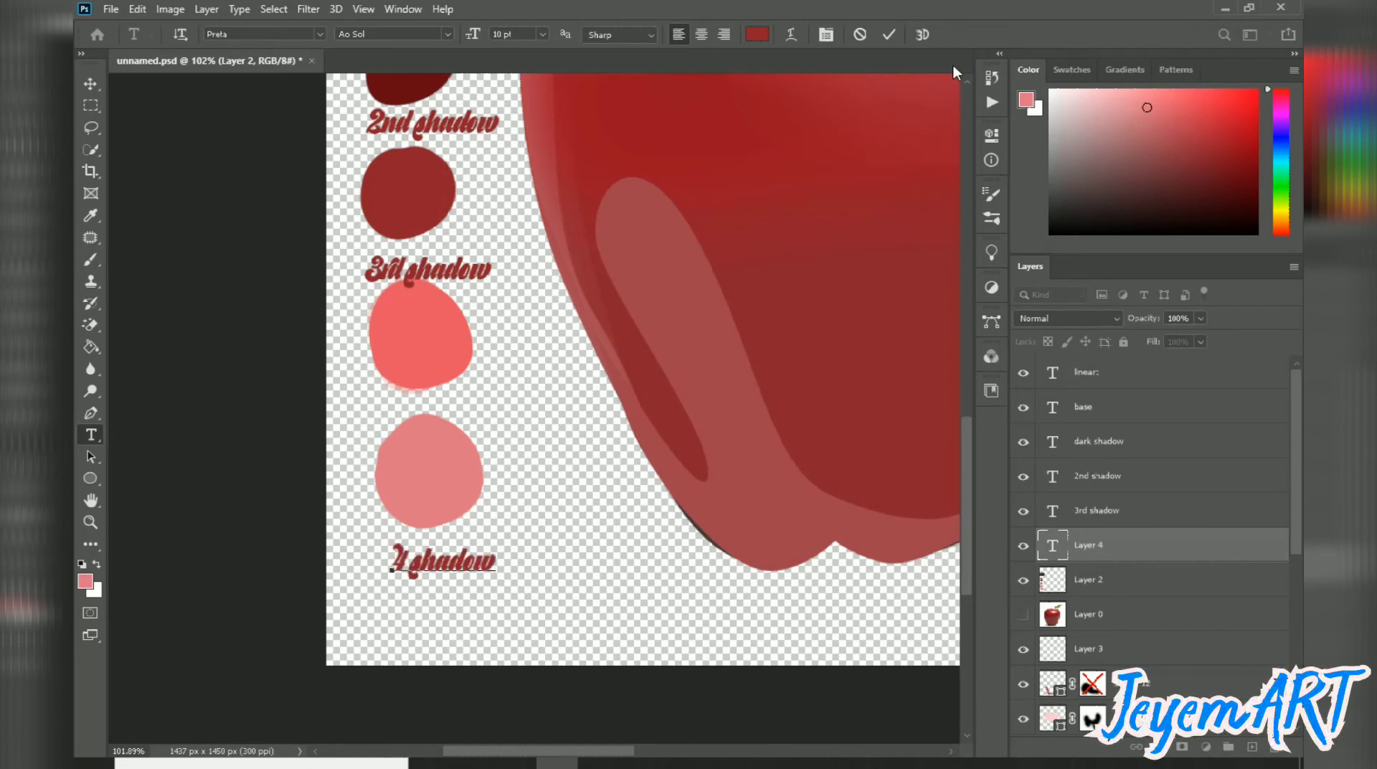
pyautogui.click(888, 34)
# - Re-enable the layer mask on the lower streak shape
pyautogui.keyDown('shift'); pyautogui.click(1092, 683); pyautogui.keyUp('shift')
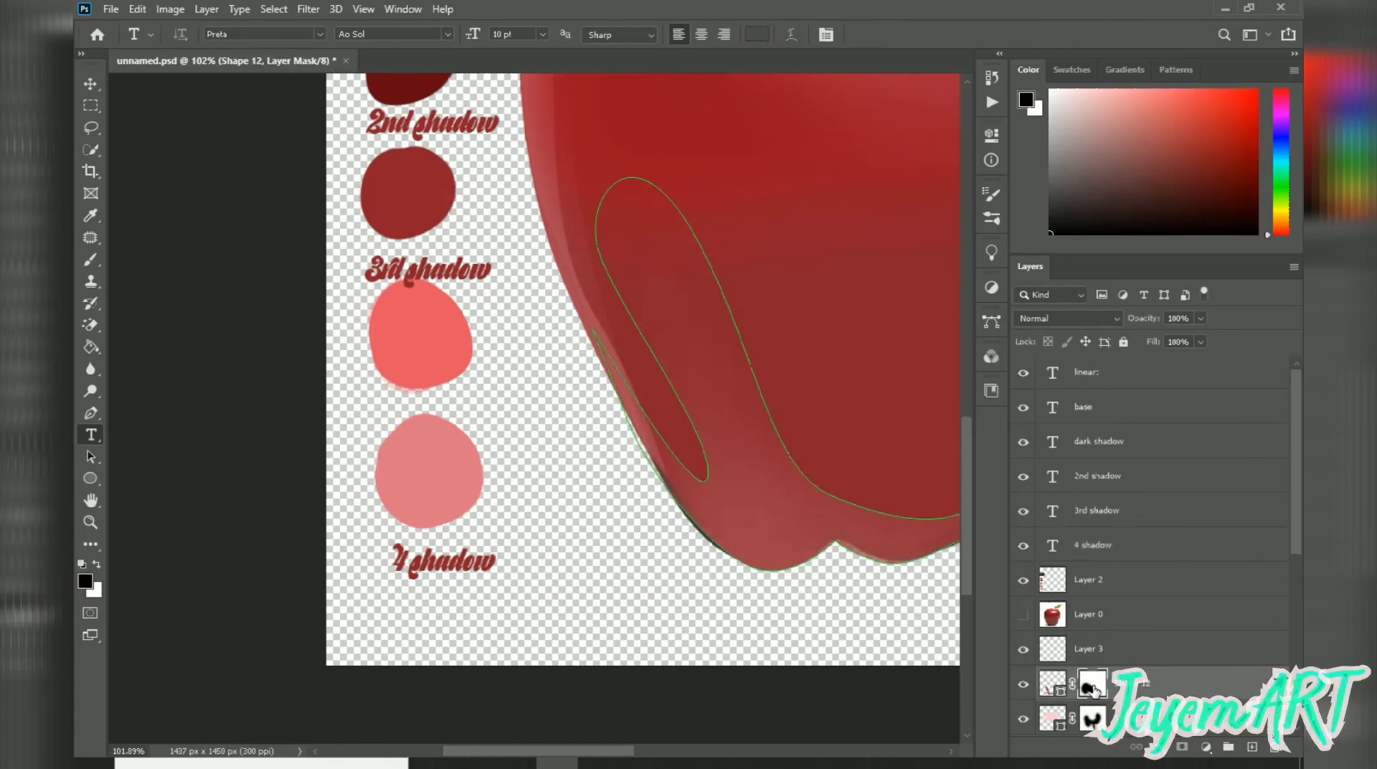
pyautogui.rightClick(1091, 683)
pyautogui.click(775, 590)
pyautogui.hscroll(1, 793, 587)
pyautogui.scroll(-6, 792, 587)
pyautogui.scroll(5, 587, 601)
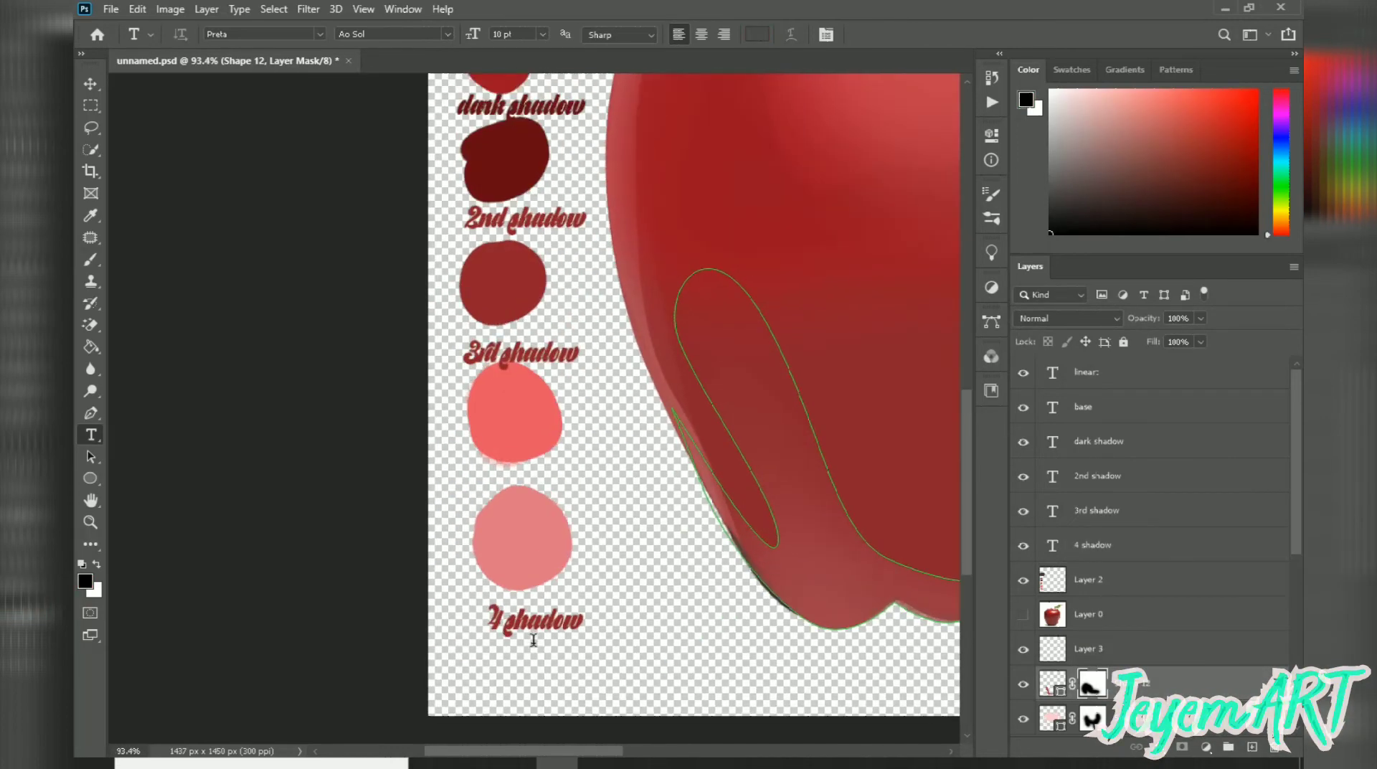
# - Move the "4 shadow" label into the gap directly above the muted-pink swatch
pyautogui.press('v')
pyautogui.click(543, 621)
pyautogui.moveTo(542, 621); pyautogui.dragTo(521, 480)
pyautogui.scroll(-6, 593, 566)
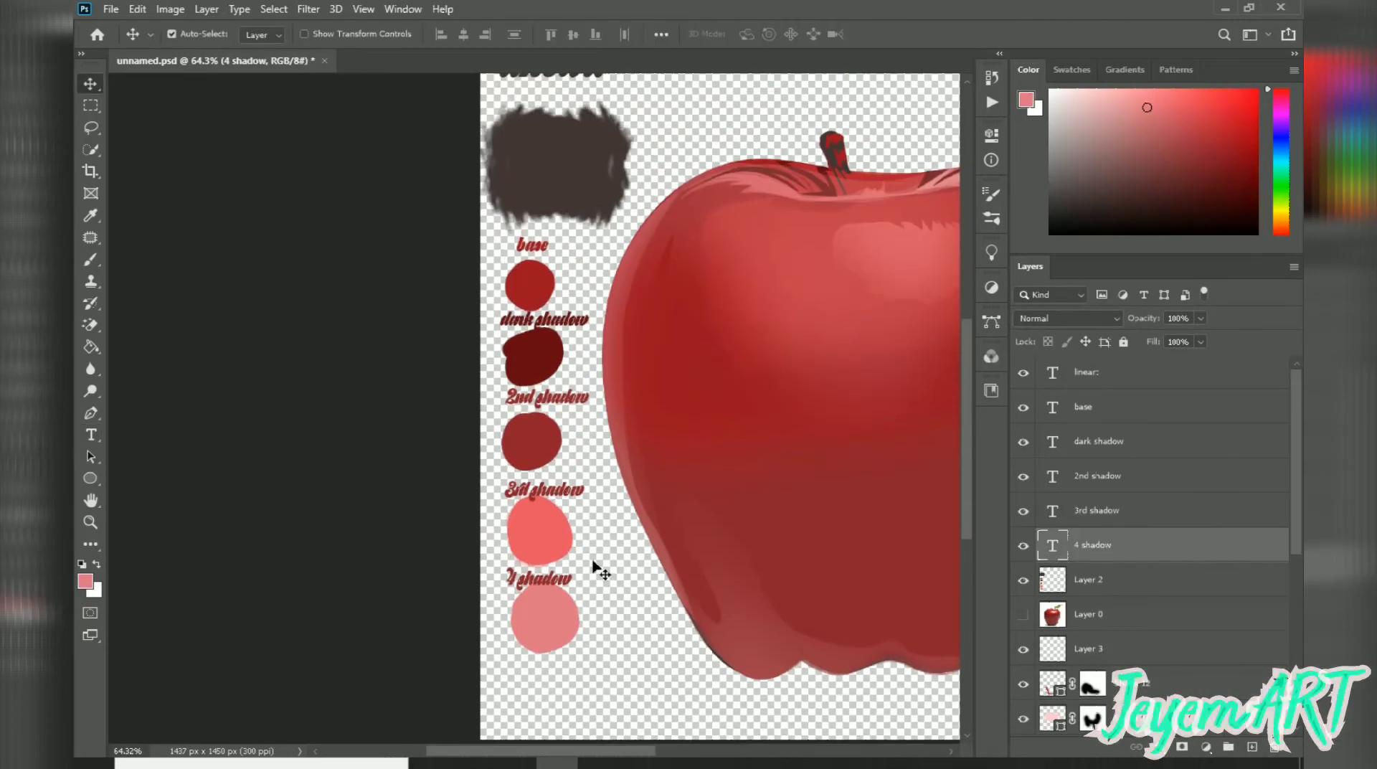
pyautogui.scroll(5, 583, 399)
pyautogui.scroll(-2, 621, 255)
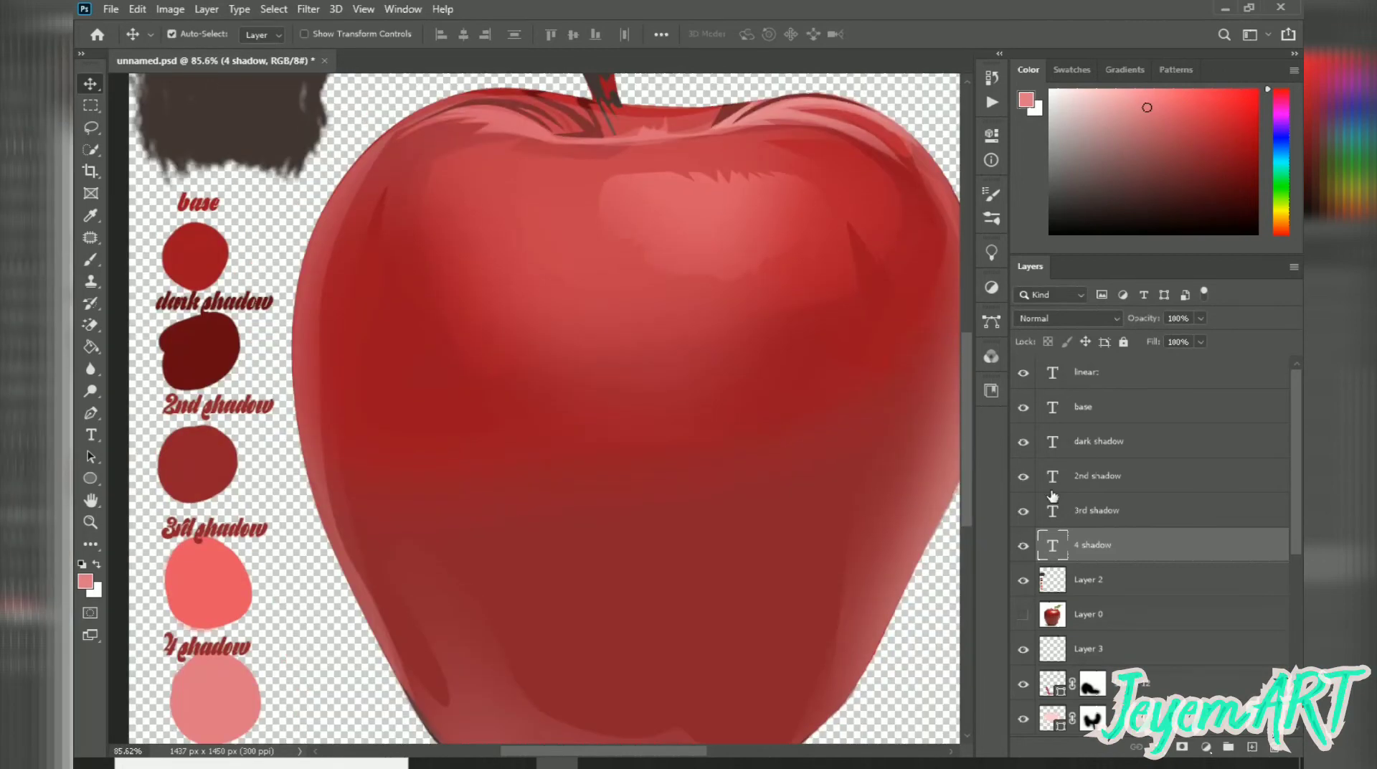
# - Paint a solid white swatch on Layer 2 below the 4 shadow swatch, raising the brush opacity to 100%
pyautogui.moveTo(427, 539); pyautogui.dragTo(495, 431)
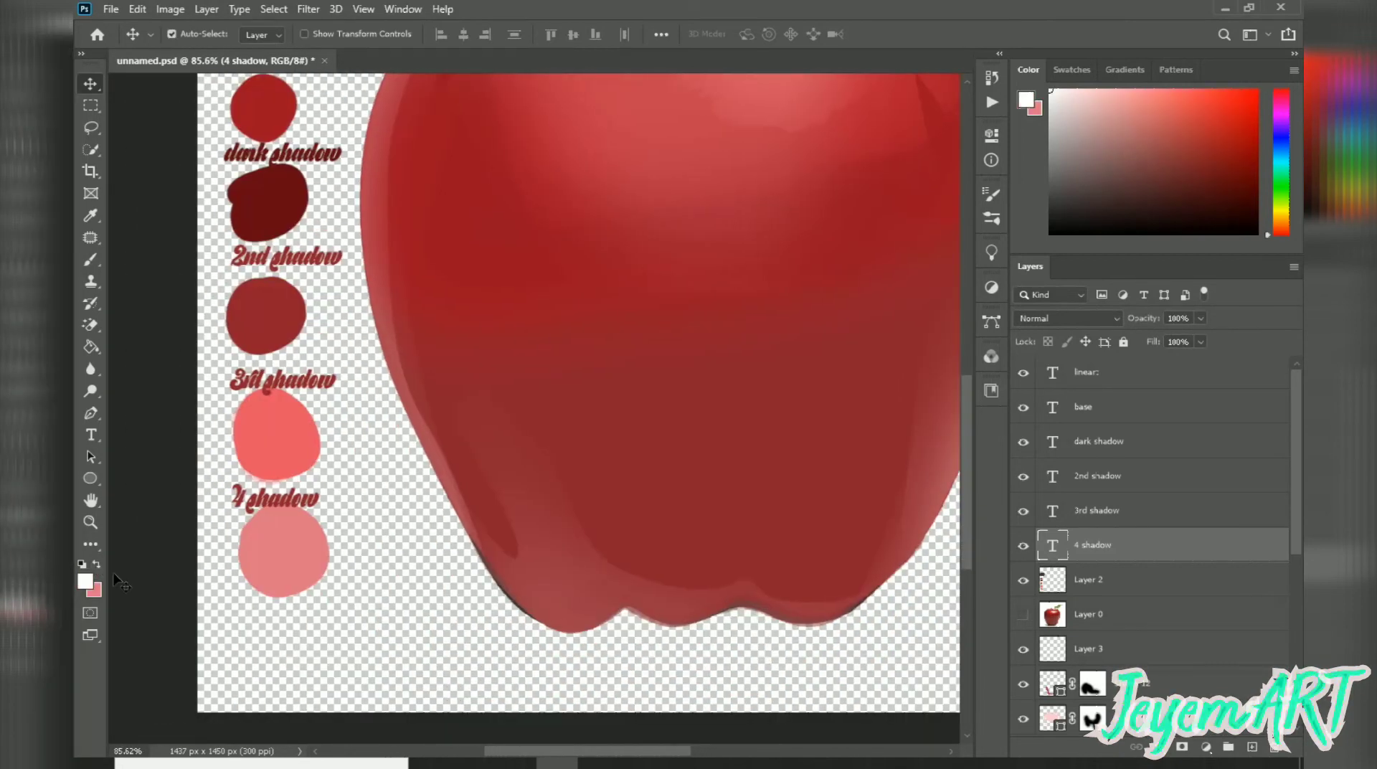
pyautogui.press('x')
pyautogui.press('b')
pyautogui.click(1056, 585)
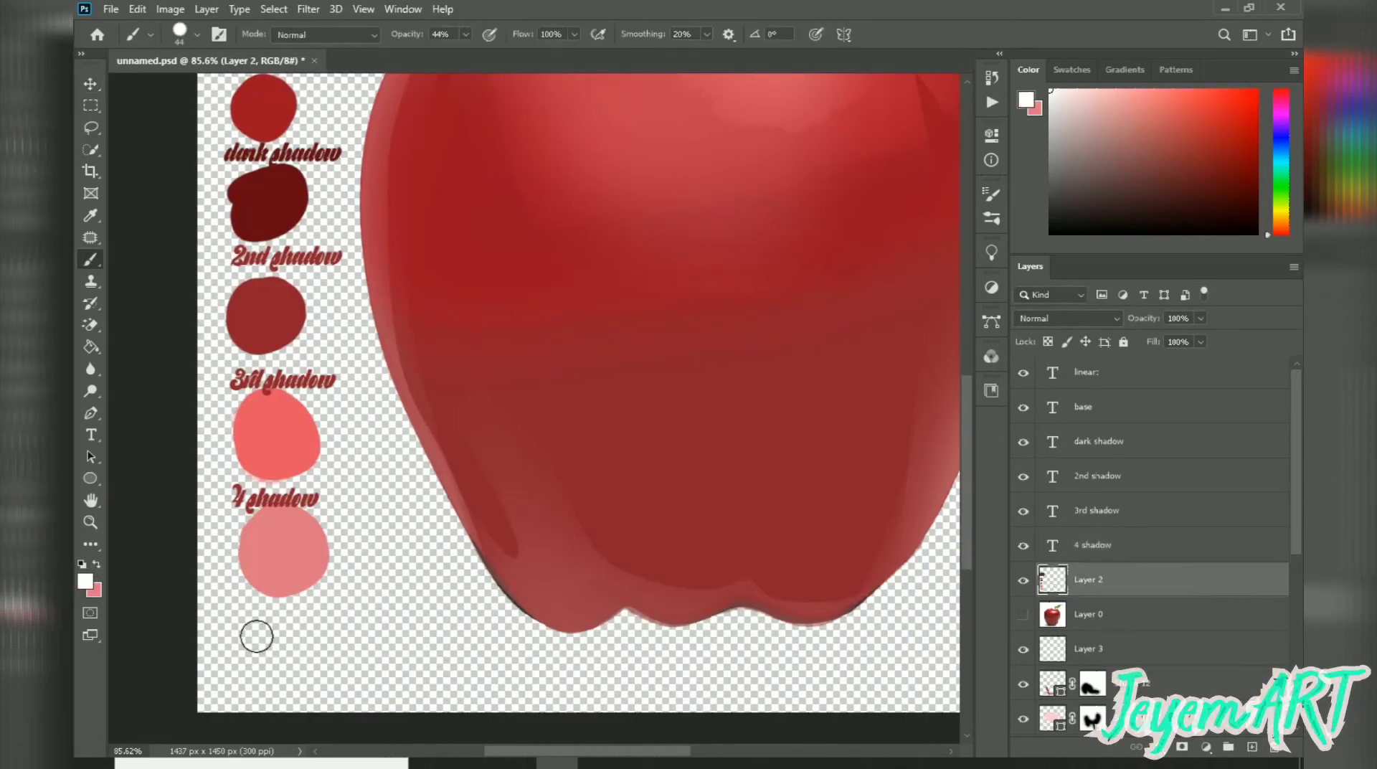
pyautogui.moveTo(298, 649)
pyautogui.mouseDown()
pyautogui.moveTo(264, 659)
pyautogui.moveTo(271, 648)
pyautogui.moveTo(245, 678)
pyautogui.mouseUp()
pyautogui.rightClick(426, 549)
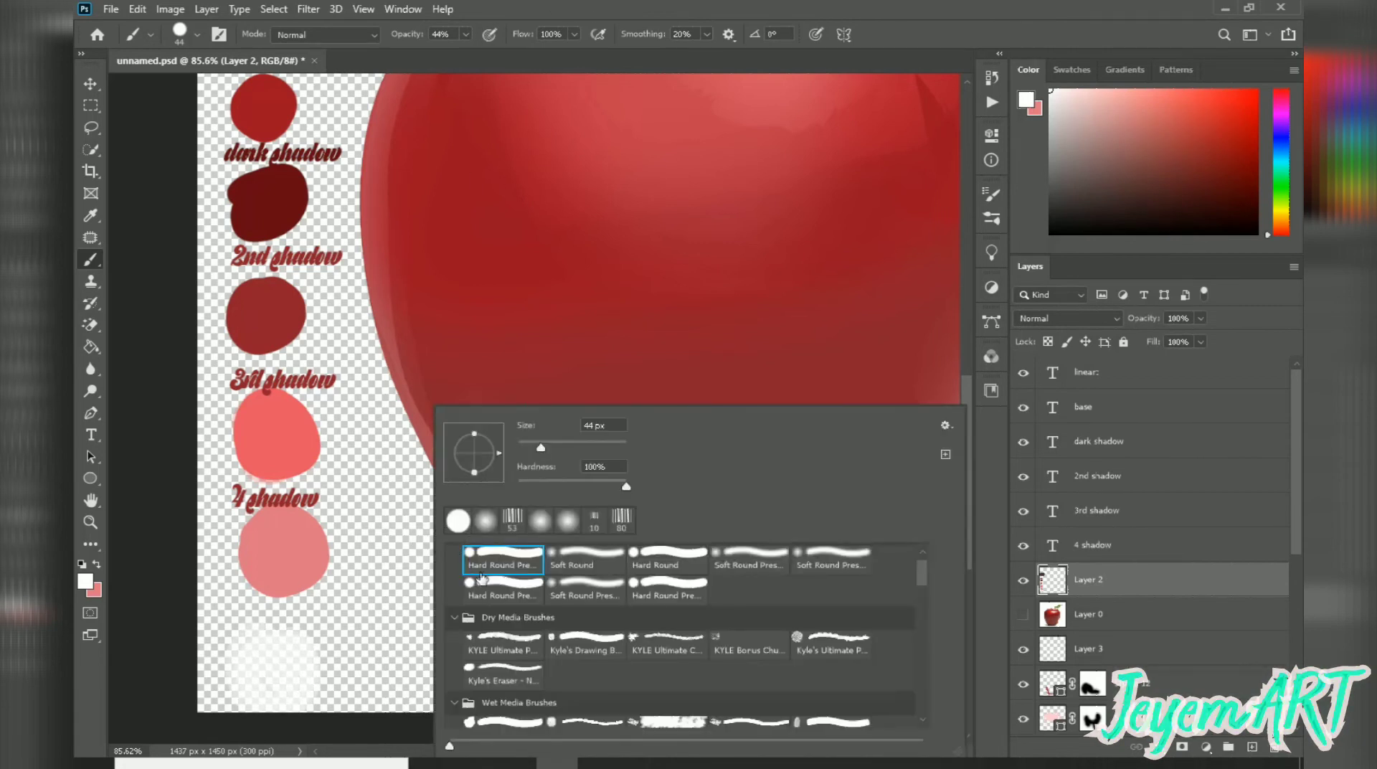
pyautogui.click(465, 34)
pyautogui.moveTo(466, 53); pyautogui.dragTo(565, 47)
pyautogui.moveTo(283, 663)
pyautogui.mouseDown()
pyautogui.moveTo(299, 696)
pyautogui.moveTo(328, 693)
pyautogui.moveTo(267, 684)
pyautogui.moveTo(276, 645)
pyautogui.mouseUp()
# - Add the text label "highlight" in muted pink and move it onto the white swatch
pyautogui.press('t')
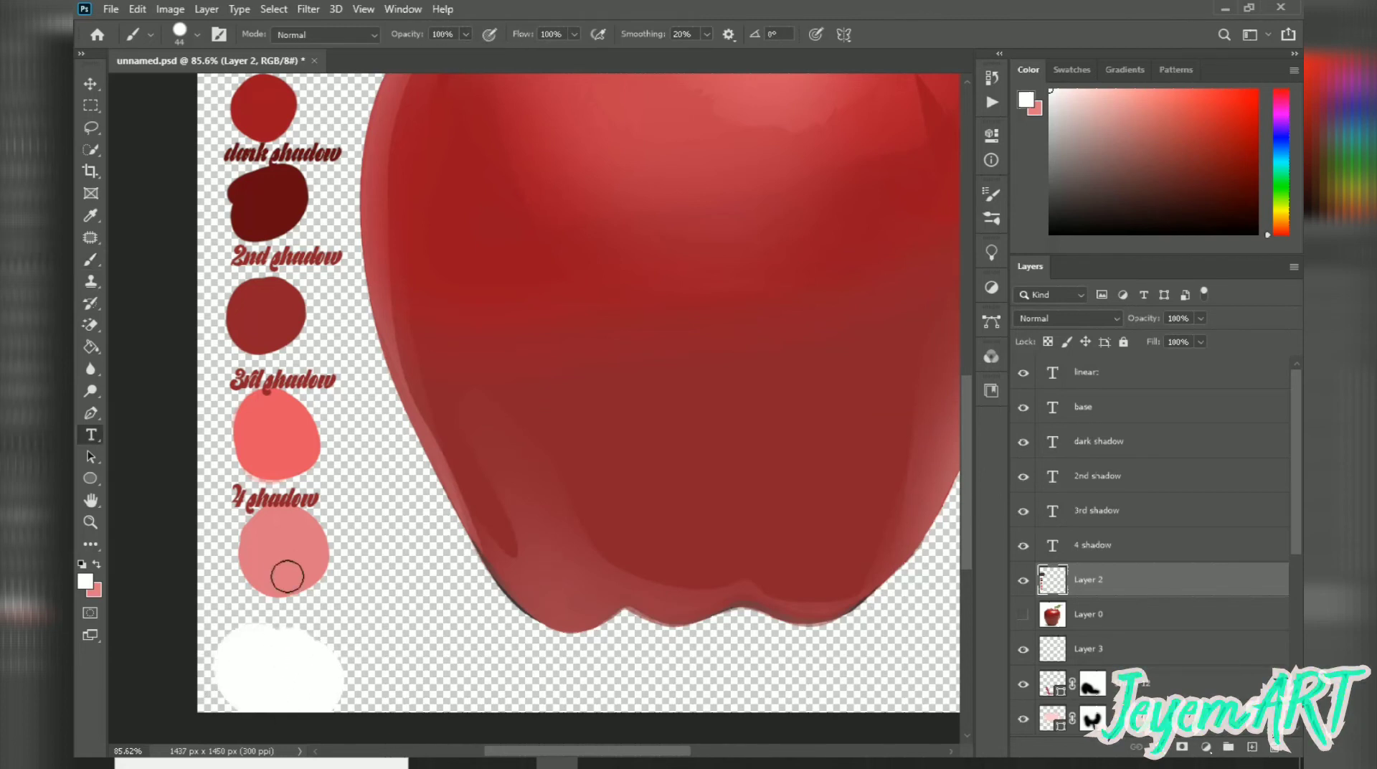
pyautogui.click(96, 566)
pyautogui.click(270, 606)
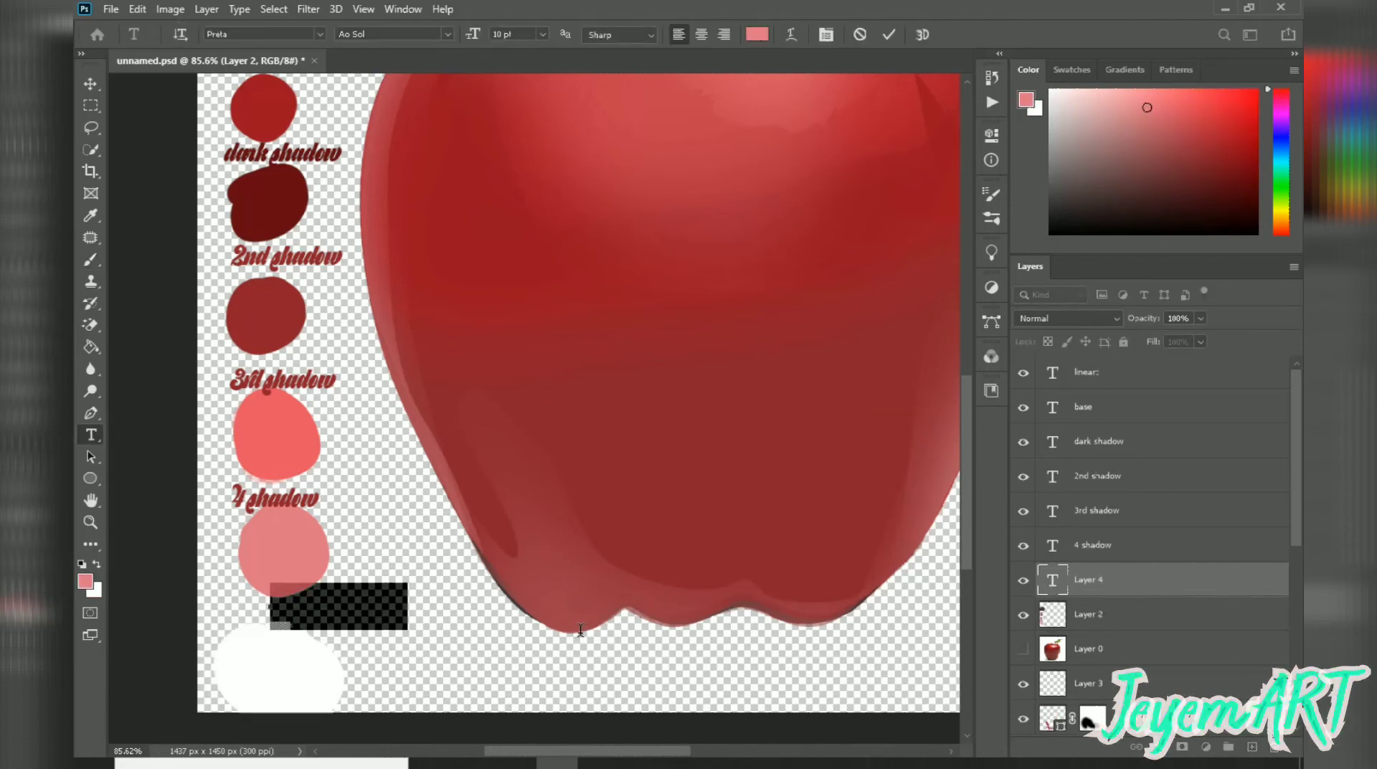
pyautogui.press('BackSpace')
pyautogui.write('highlight')
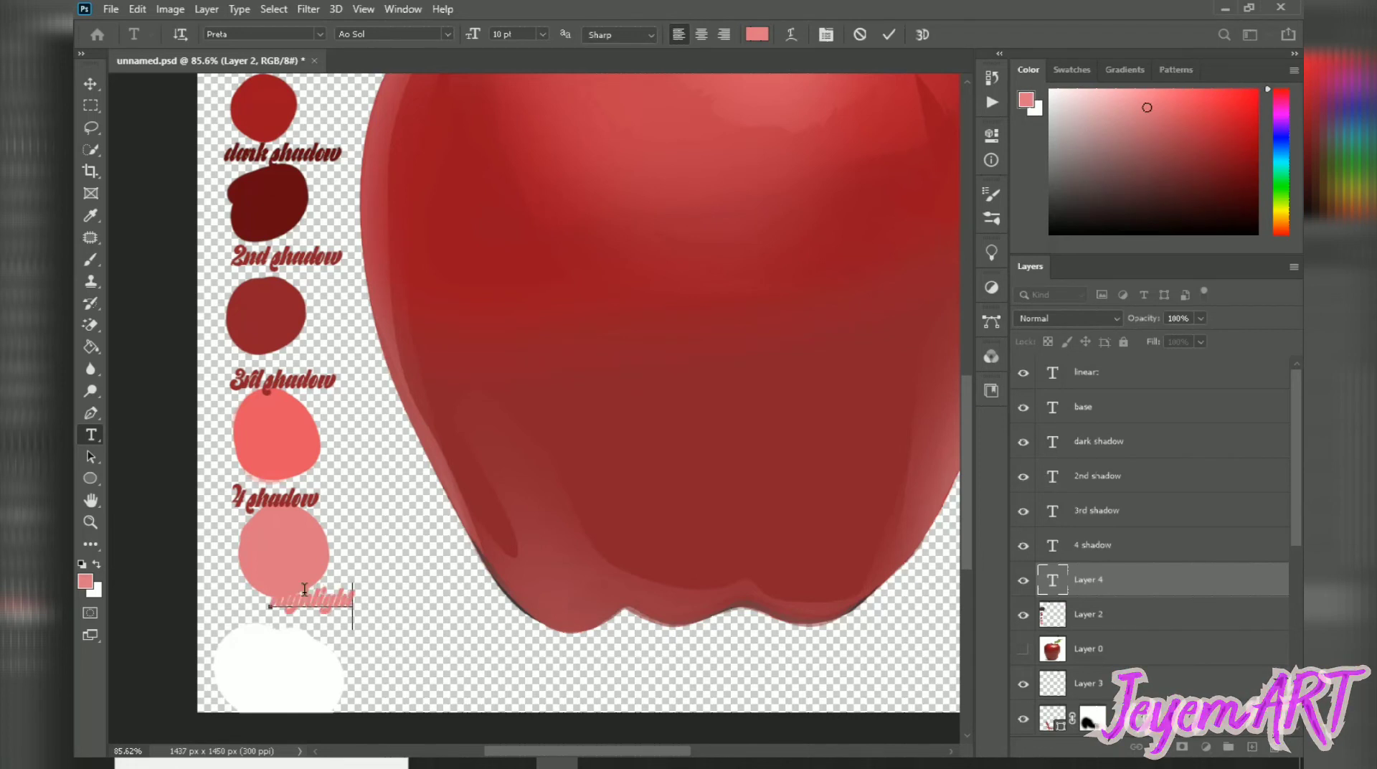
pyautogui.doubleClick(326, 601)
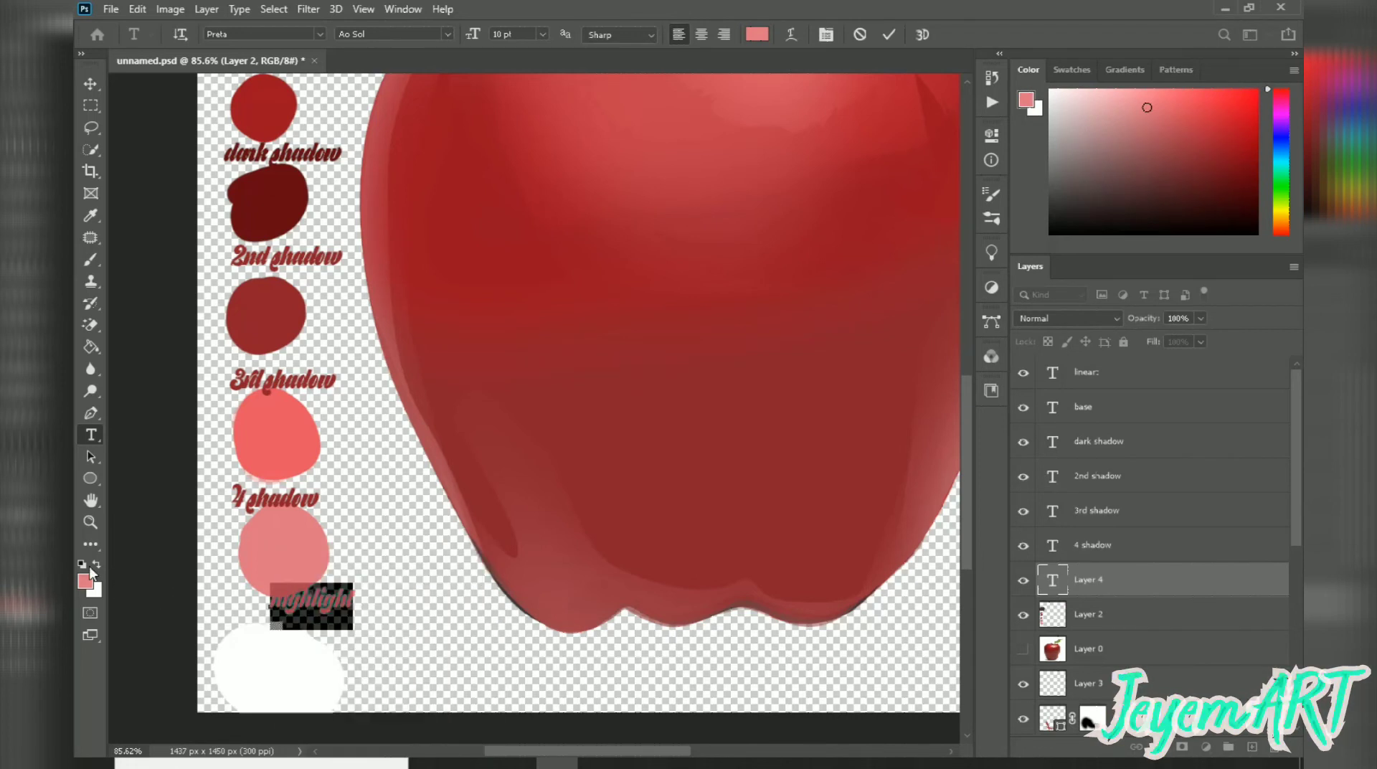
pyautogui.click(889, 35)
pyautogui.moveTo(323, 609); pyautogui.dragTo(308, 681)
# - Show the reference photo and add a new layer directly beneath it for a Pen tool shape
pyautogui.scroll(-3, 788, 416)
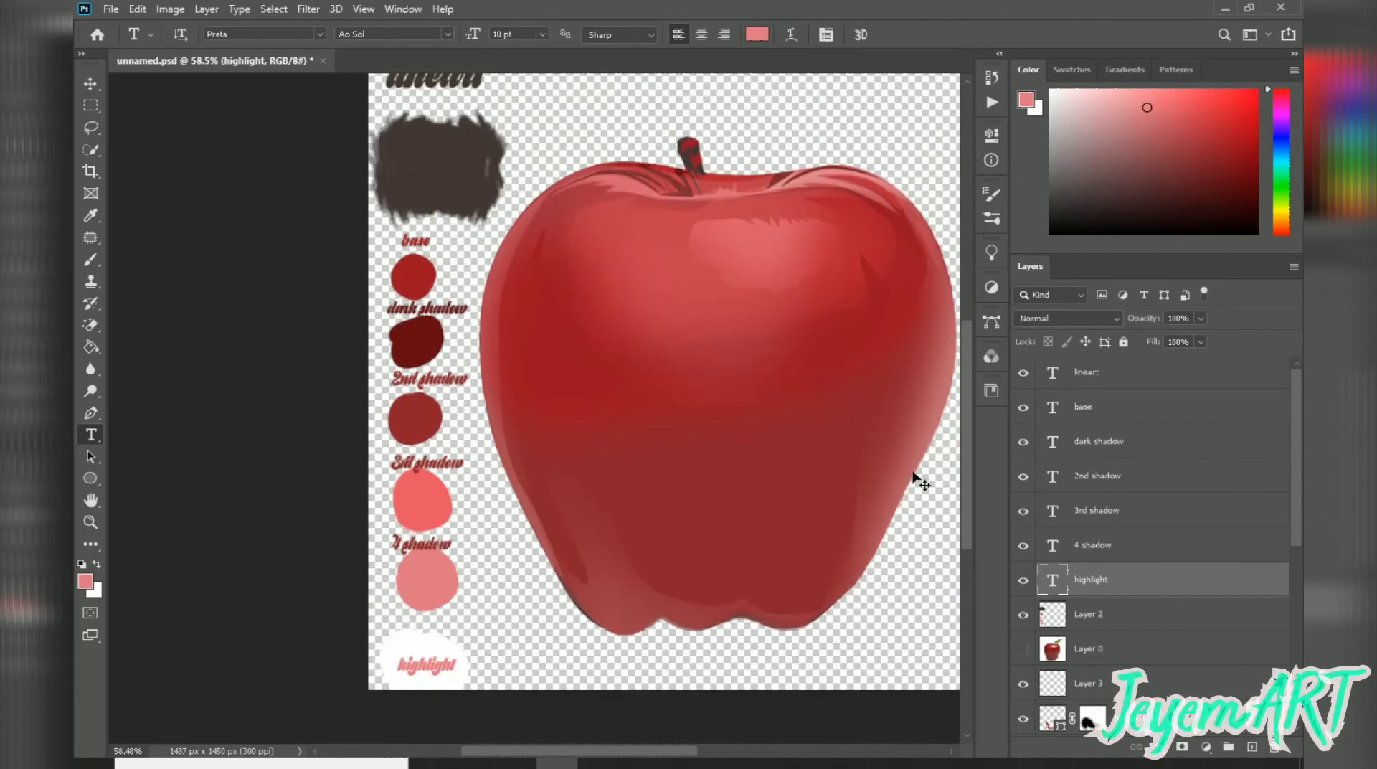
pyautogui.click(1022, 652)
pyautogui.press('p')
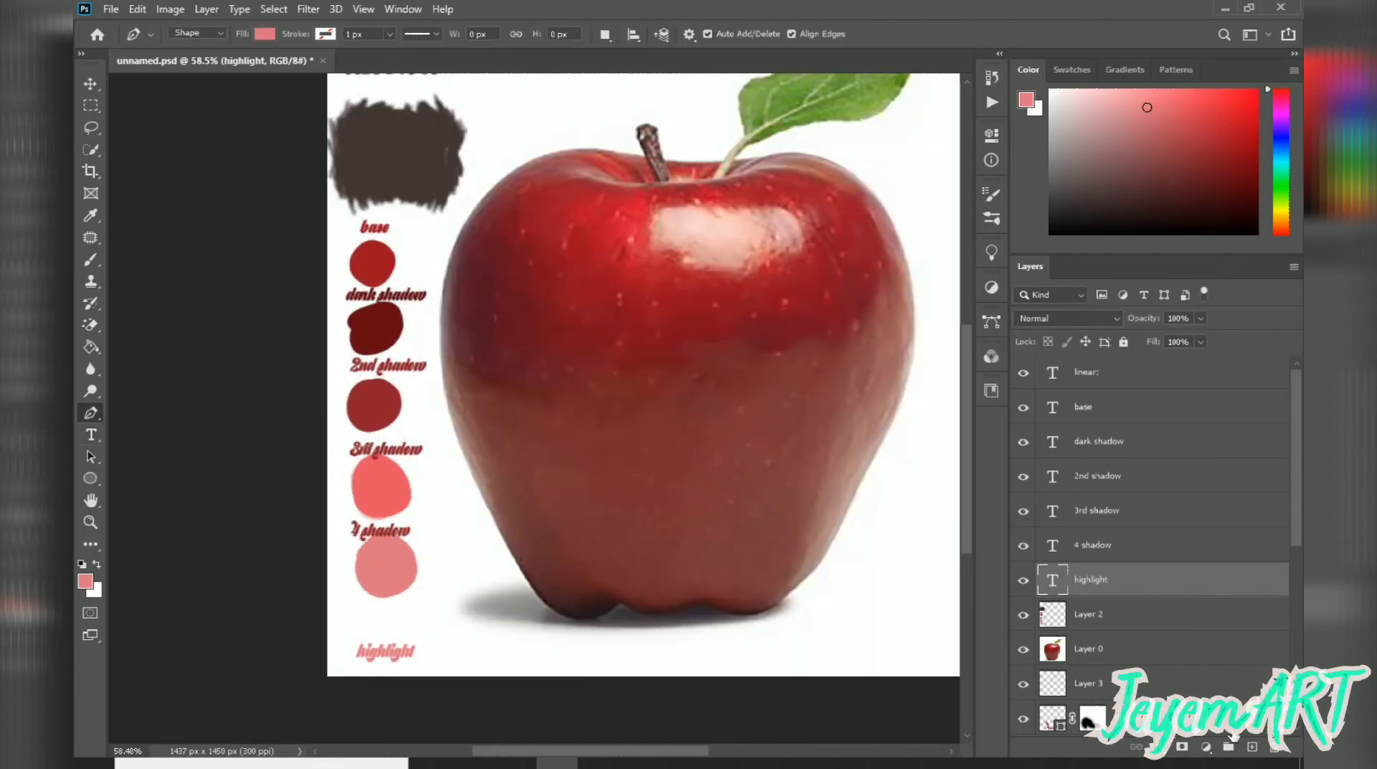
pyautogui.click(1252, 746)
pyautogui.moveTo(1161, 588); pyautogui.dragTo(1155, 682)
pyautogui.moveTo(1154, 674); pyautogui.dragTo(1155, 674)
# - Start a Pen tool shape along the jagged upper edge of the apple's bright highlight in the photo
pyautogui.scroll(5, 684, 333)
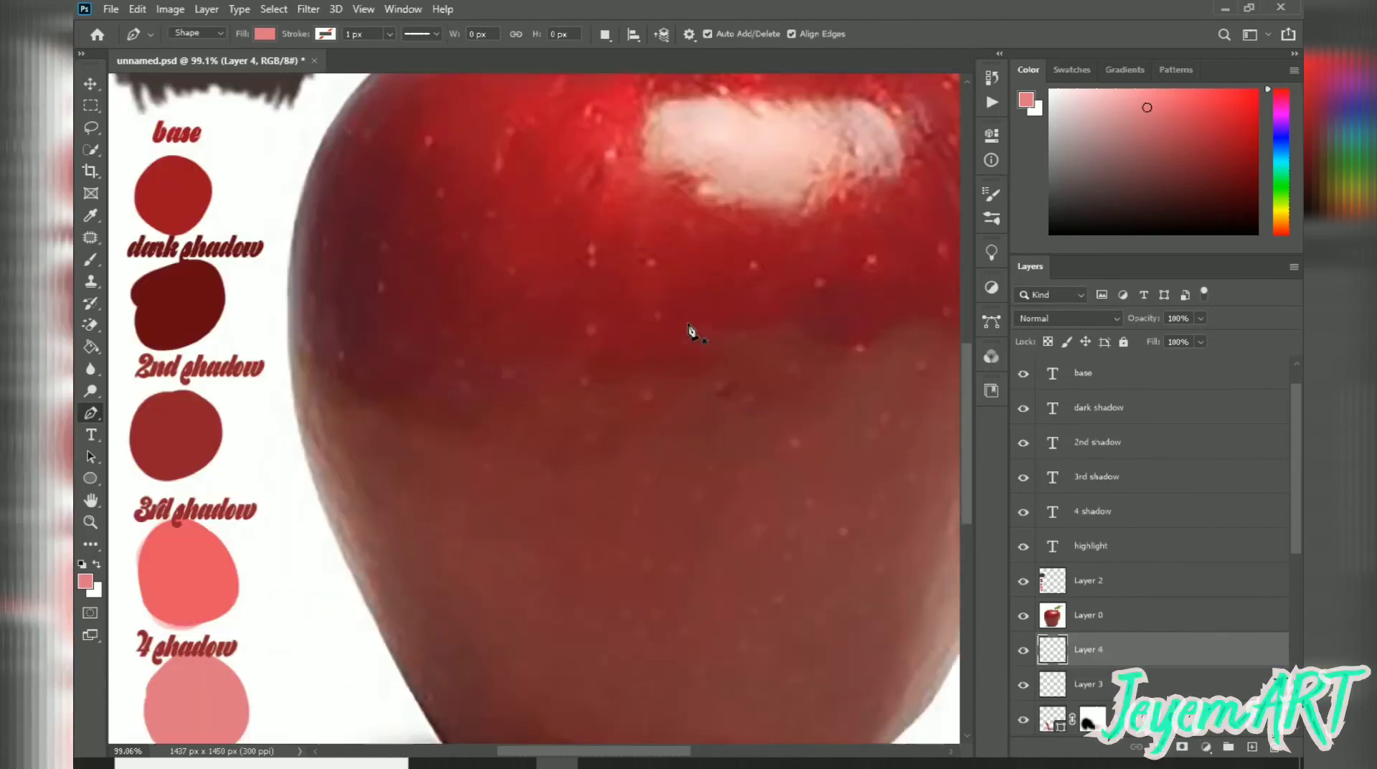
pyautogui.moveTo(691, 329); pyautogui.dragTo(639, 476)
pyautogui.scroll(5, 699, 261)
pyautogui.click(542, 249)
pyautogui.moveTo(623, 241); pyautogui.dragTo(659, 254)
pyautogui.click(698, 278)
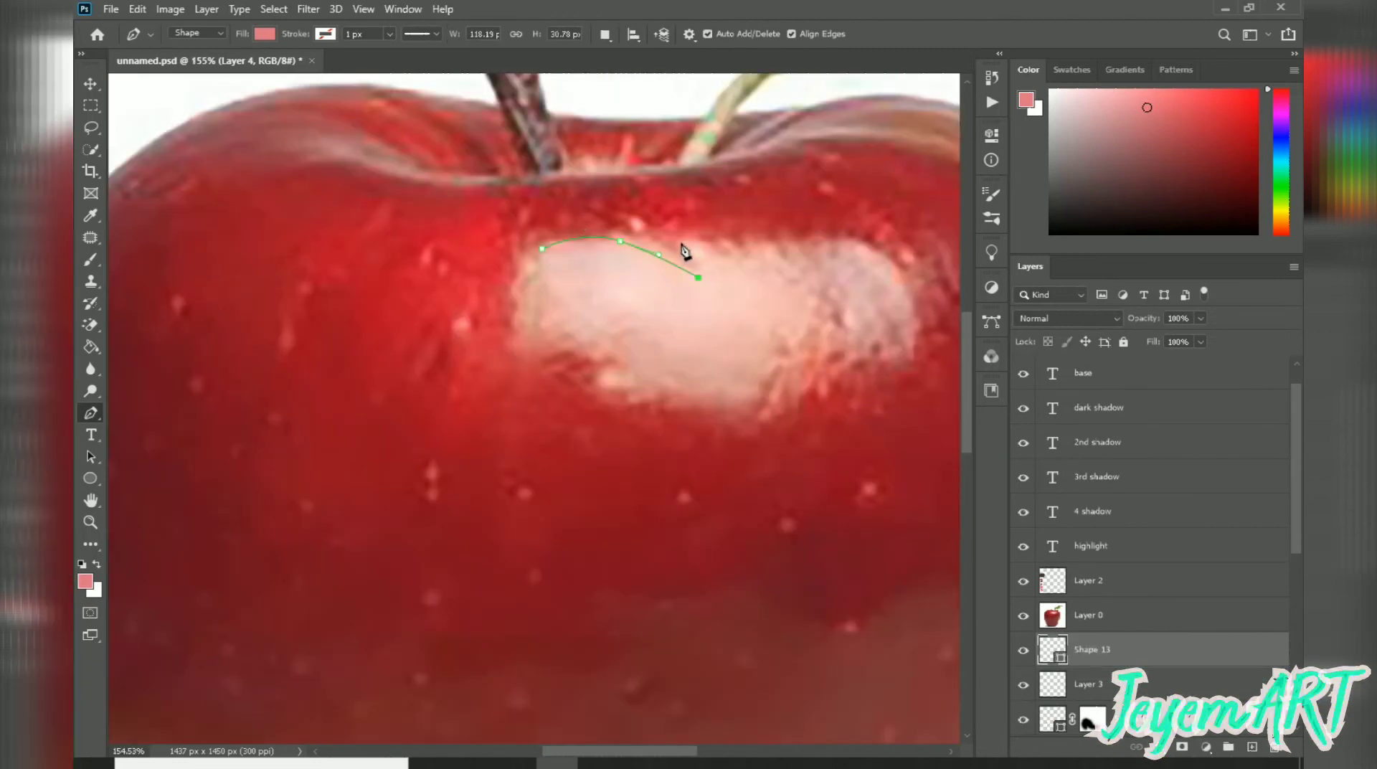
pyautogui.moveTo(738, 272); pyautogui.dragTo(736, 271)
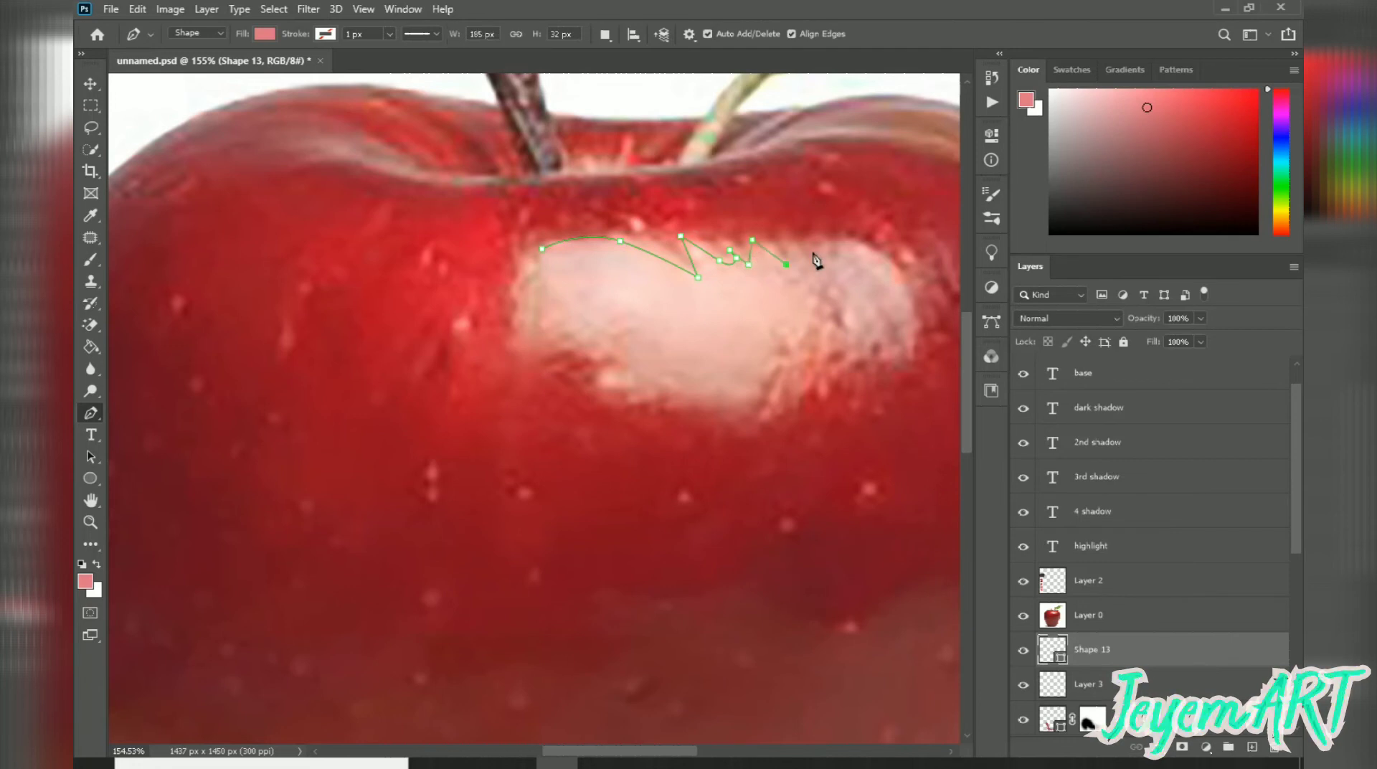
# - Continue the path around the highlight's spiky right end and lower edge, close the shape, and hide the reference photo
pyautogui.moveTo(907, 295); pyautogui.dragTo(920, 338)
pyautogui.moveTo(771, 395); pyautogui.dragTo(754, 422)
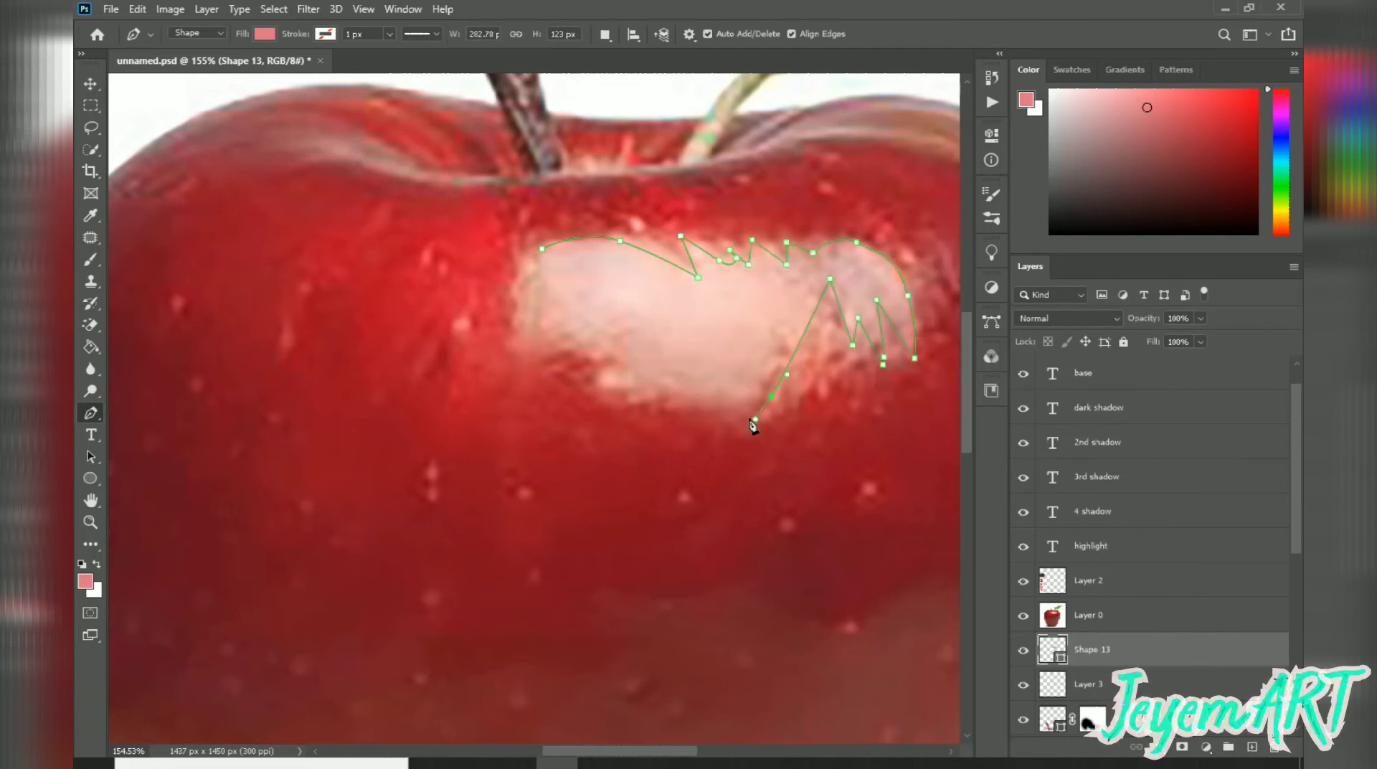
pyautogui.click(672, 350)
pyautogui.click(554, 308)
pyautogui.moveTo(542, 250); pyautogui.dragTo(560, 224)
pyautogui.moveTo(445, 171); pyautogui.dragTo(446, 314)
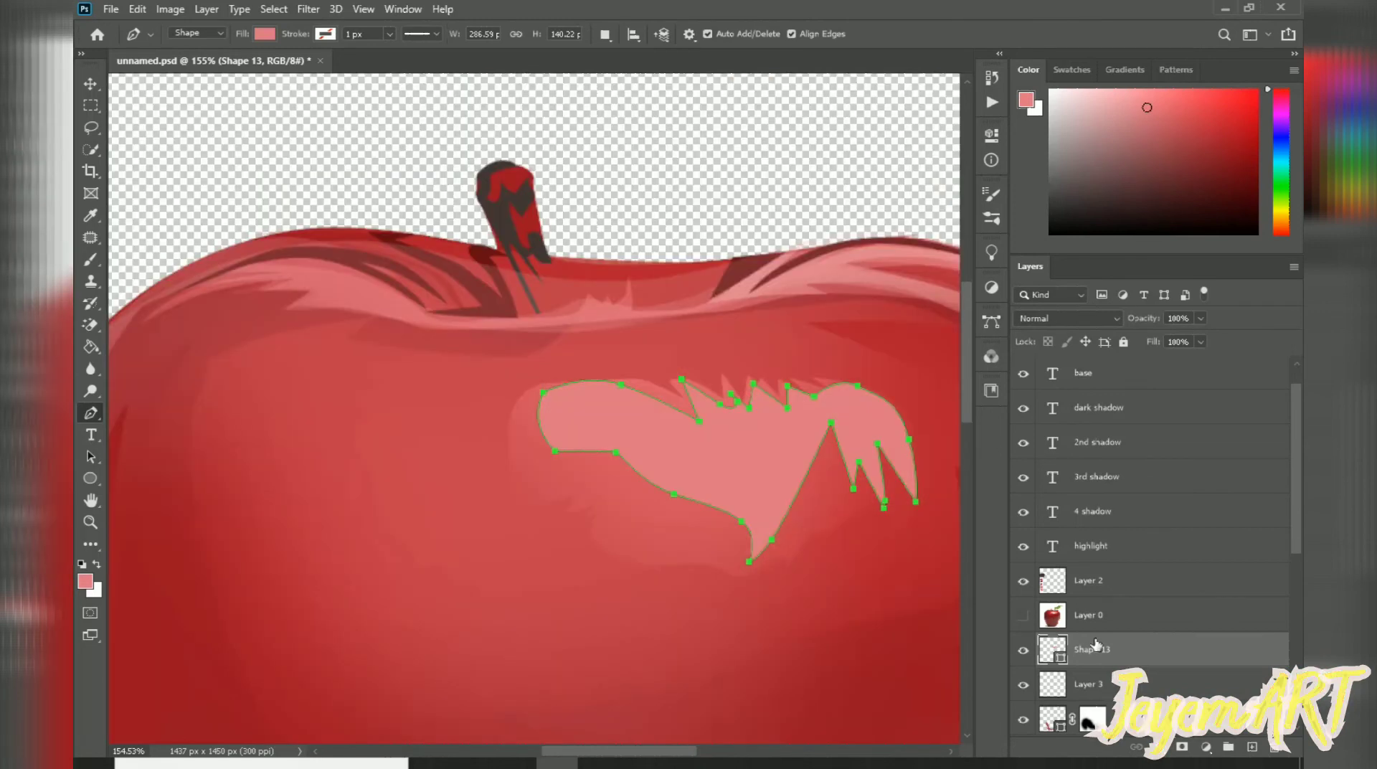
# - Recolor the highlight shape to white and lower its layer opacity to about 48%
pyautogui.doubleClick(1051, 655)
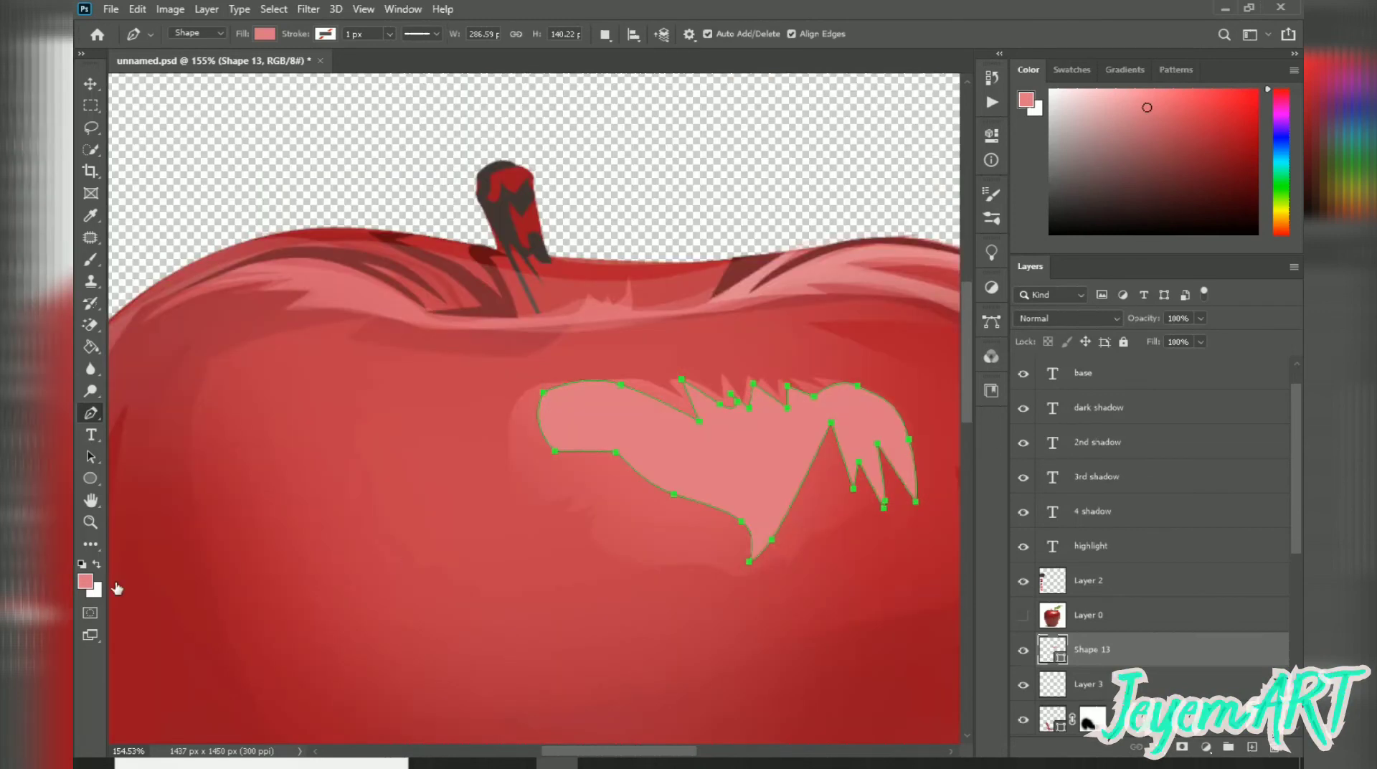
pyautogui.click(96, 591)
pyautogui.click(1225, 457)
pyautogui.click(1201, 318)
pyautogui.moveTo(1206, 336); pyautogui.dragTo(1162, 337)
# - Add a layer mask to the highlight shape and fade it by painting black with a 130 px, 0% hardness brush
pyautogui.press('b')
pyautogui.rightClick(463, 410)
pyautogui.click(552, 485)
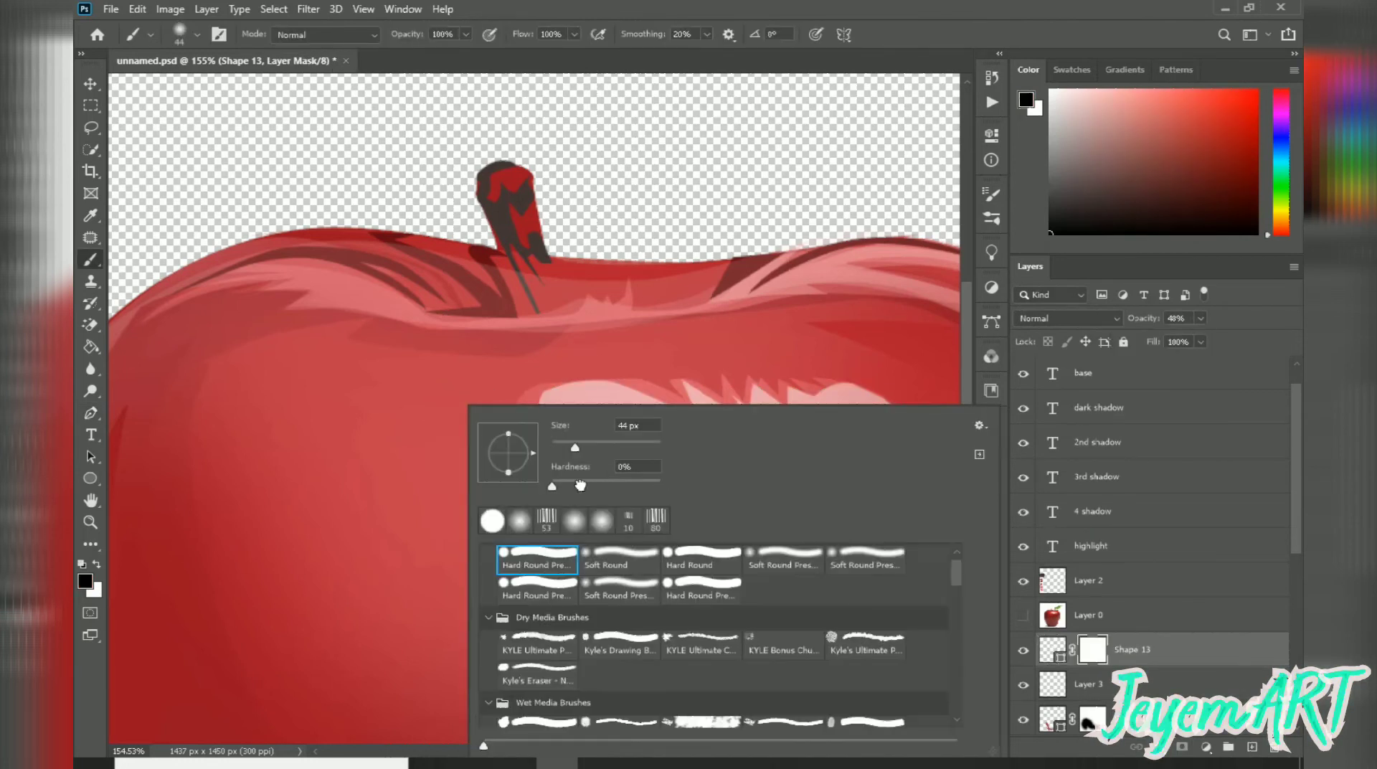
pyautogui.moveTo(575, 448); pyautogui.dragTo(615, 458)
pyautogui.moveTo(461, 448)
pyautogui.mouseDown()
pyautogui.moveTo(490, 392)
pyautogui.moveTo(571, 511)
pyautogui.moveTo(765, 581)
pyautogui.moveTo(943, 405)
pyautogui.mouseUp()
pyautogui.scroll(-6, 680, 286)
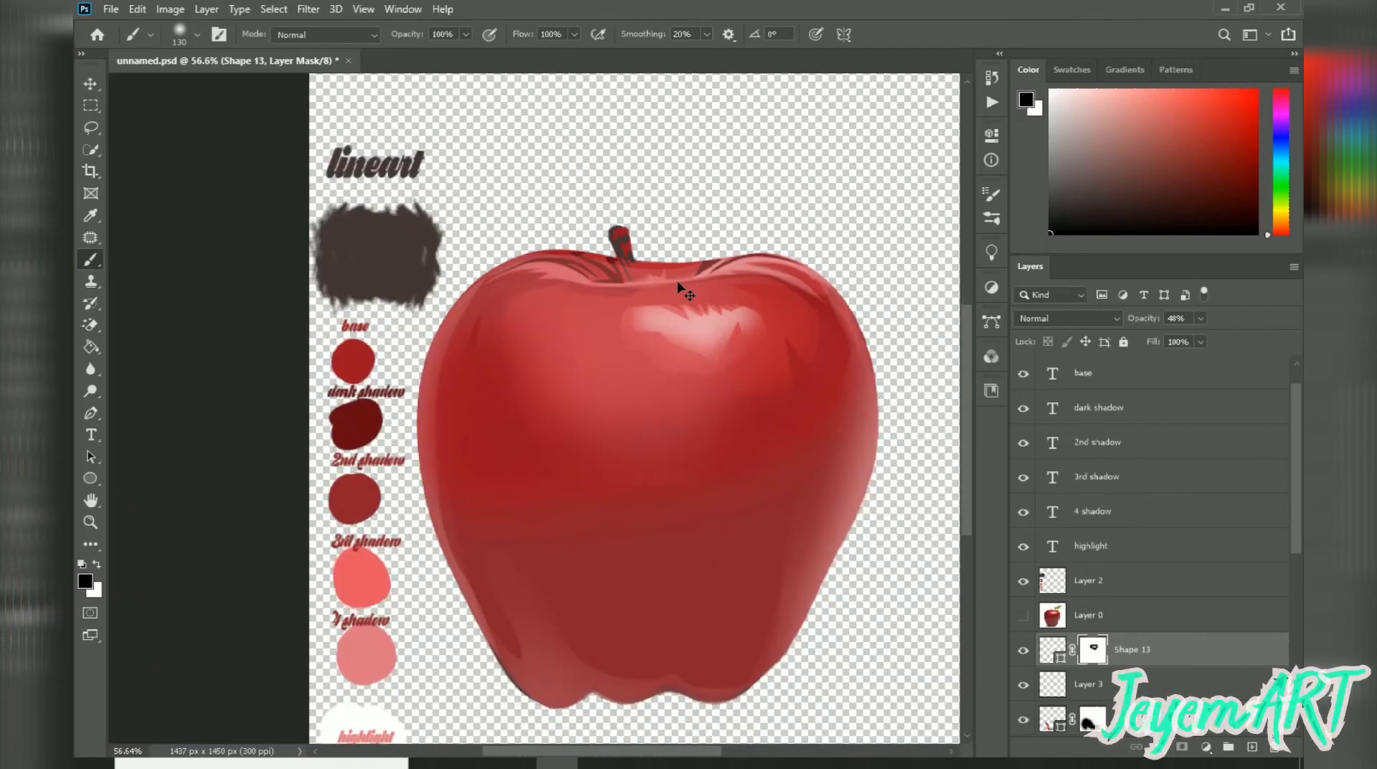
# - Trace a Pen tool highlight shape along the pale rim of the apple's stem hollow, with spiky ends and a jagged middle
pyautogui.scroll(4, 516, 352)
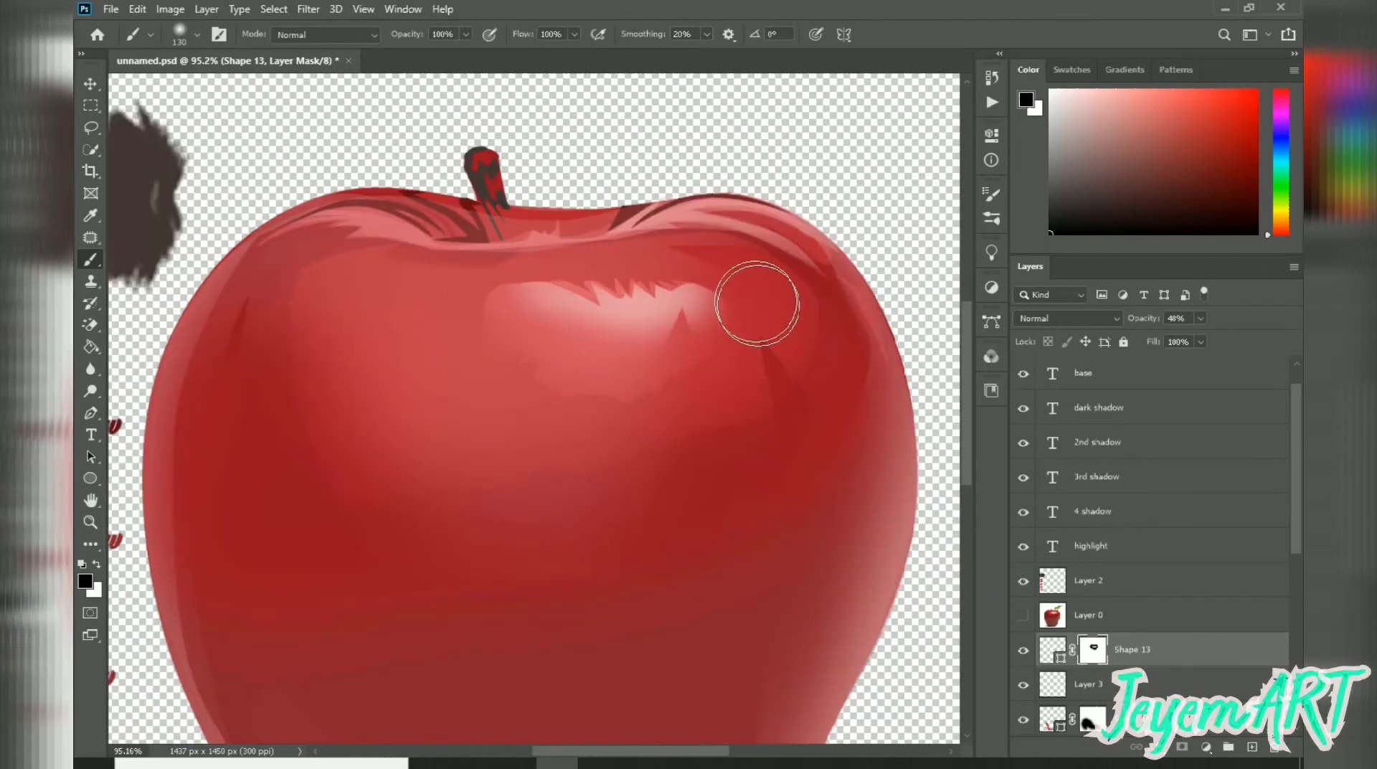
pyautogui.scroll(-4, 644, 289)
pyautogui.scroll(-1, 536, 394)
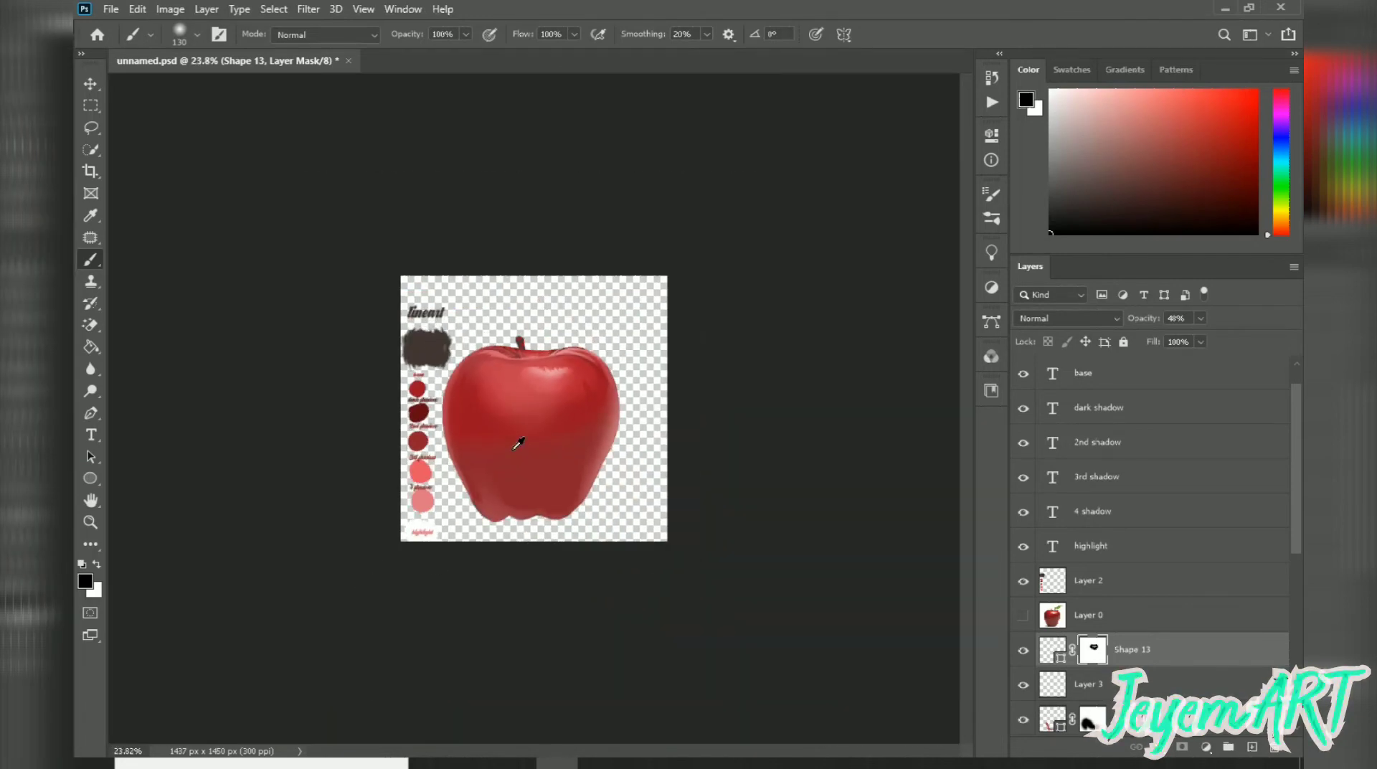
pyautogui.scroll(6, 520, 372)
pyautogui.scroll(1, 1025, 383)
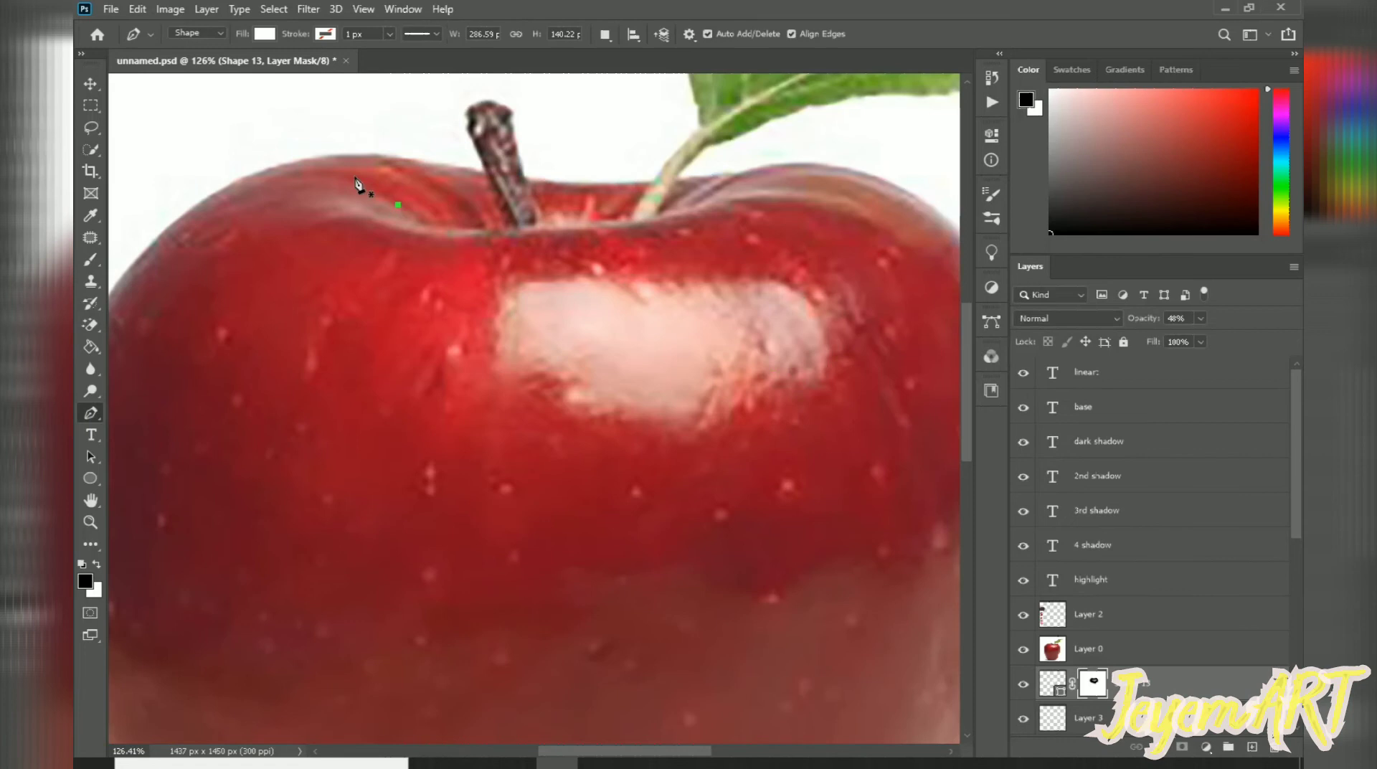
pyautogui.moveTo(321, 184); pyautogui.dragTo(290, 188)
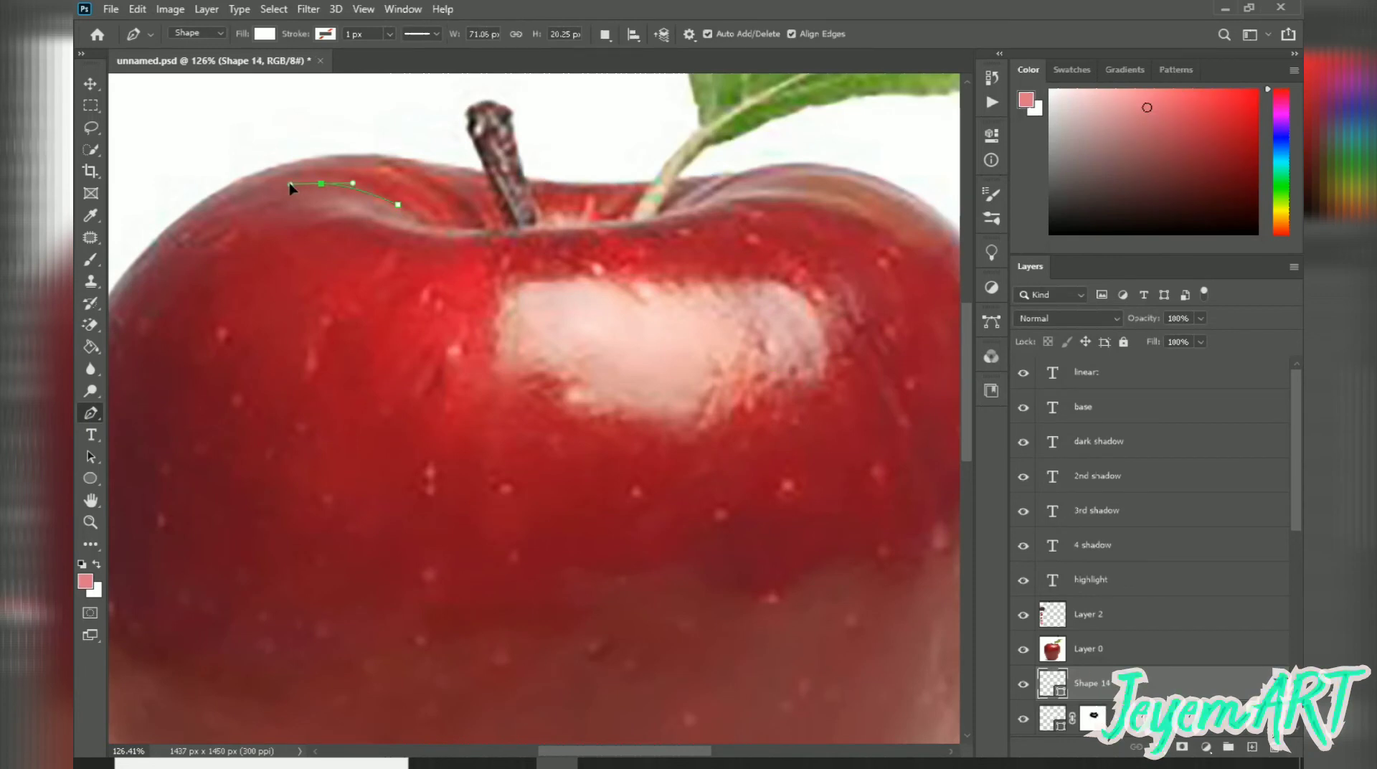
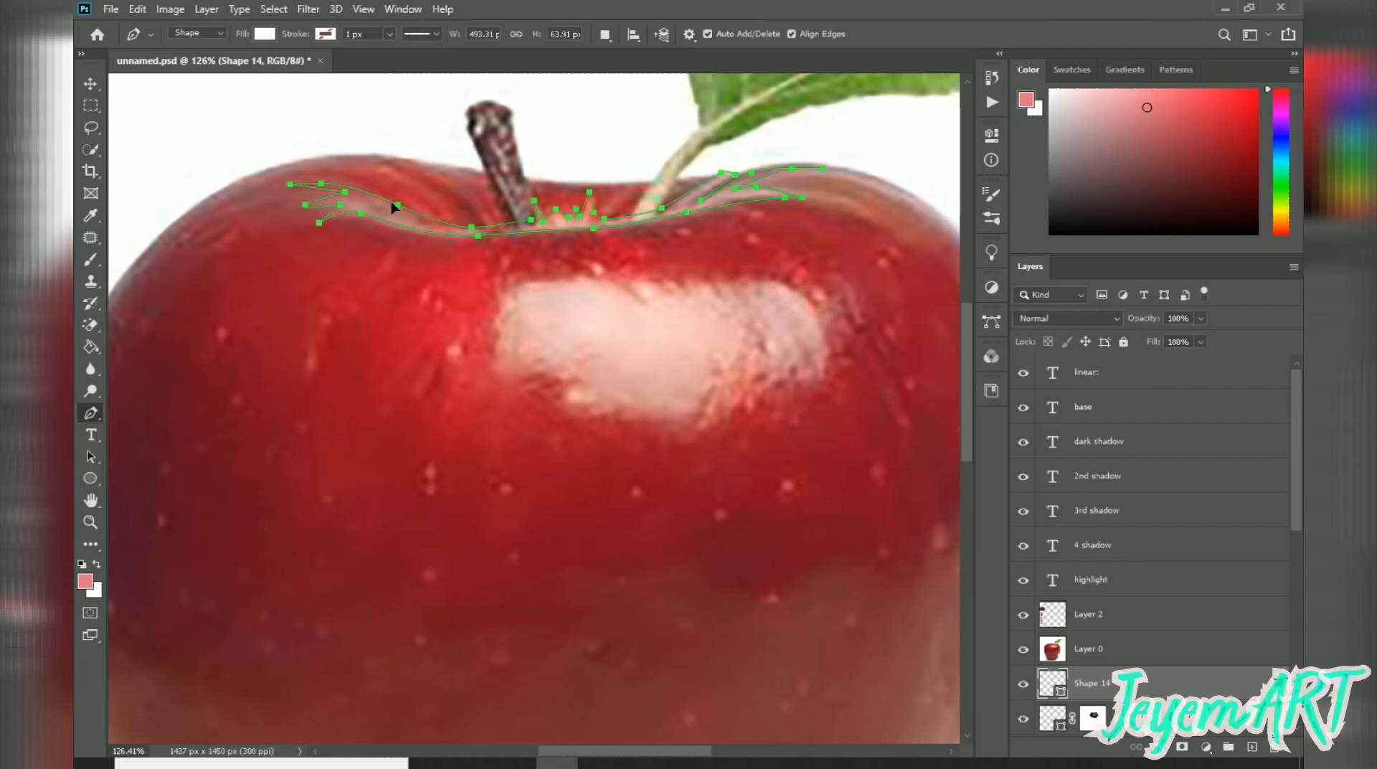
pyautogui.hotkey('ctrl', '0')
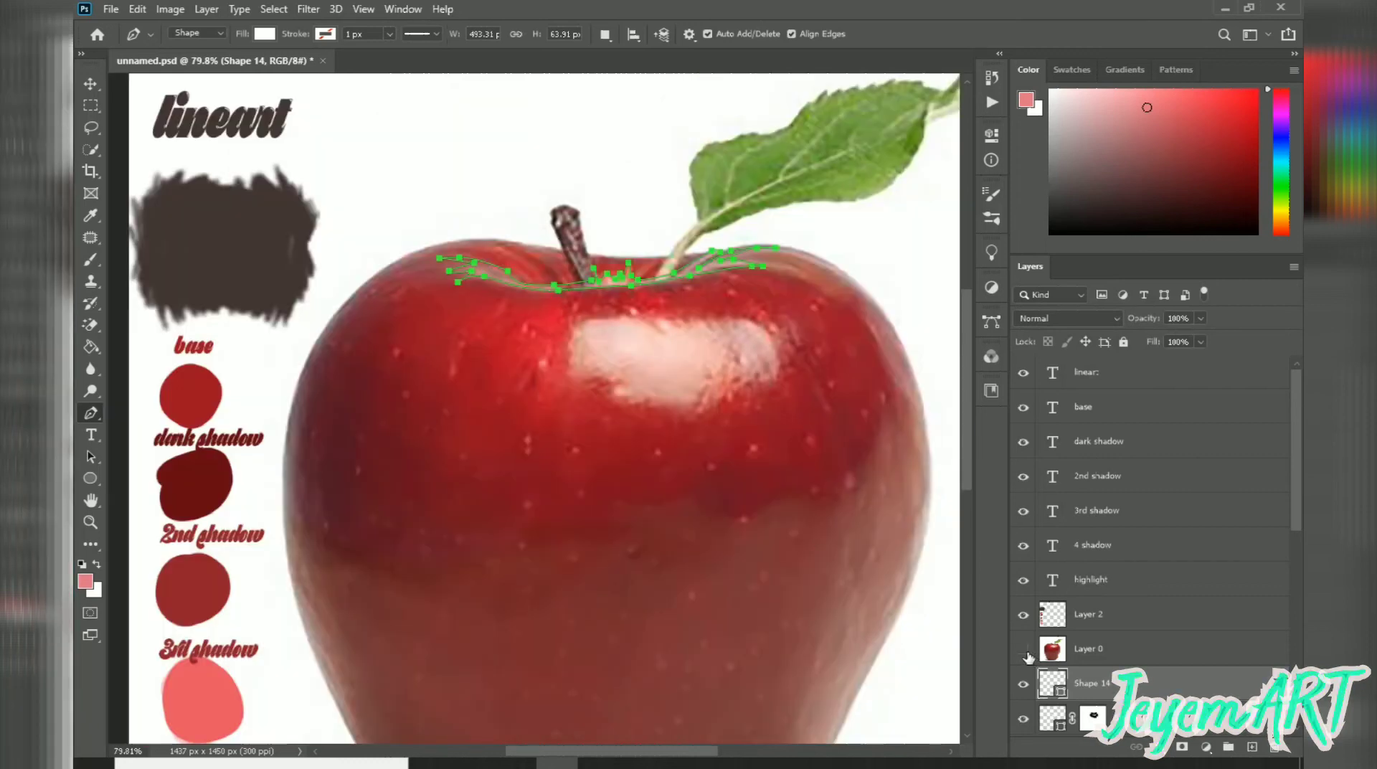
# - Hide the reference photo and lower the rim highlight shape's layer opacity to 66%
pyautogui.click(1023, 648)
pyautogui.click(1200, 341)
pyautogui.moveTo(1183, 341); pyautogui.dragTo(1176, 340)
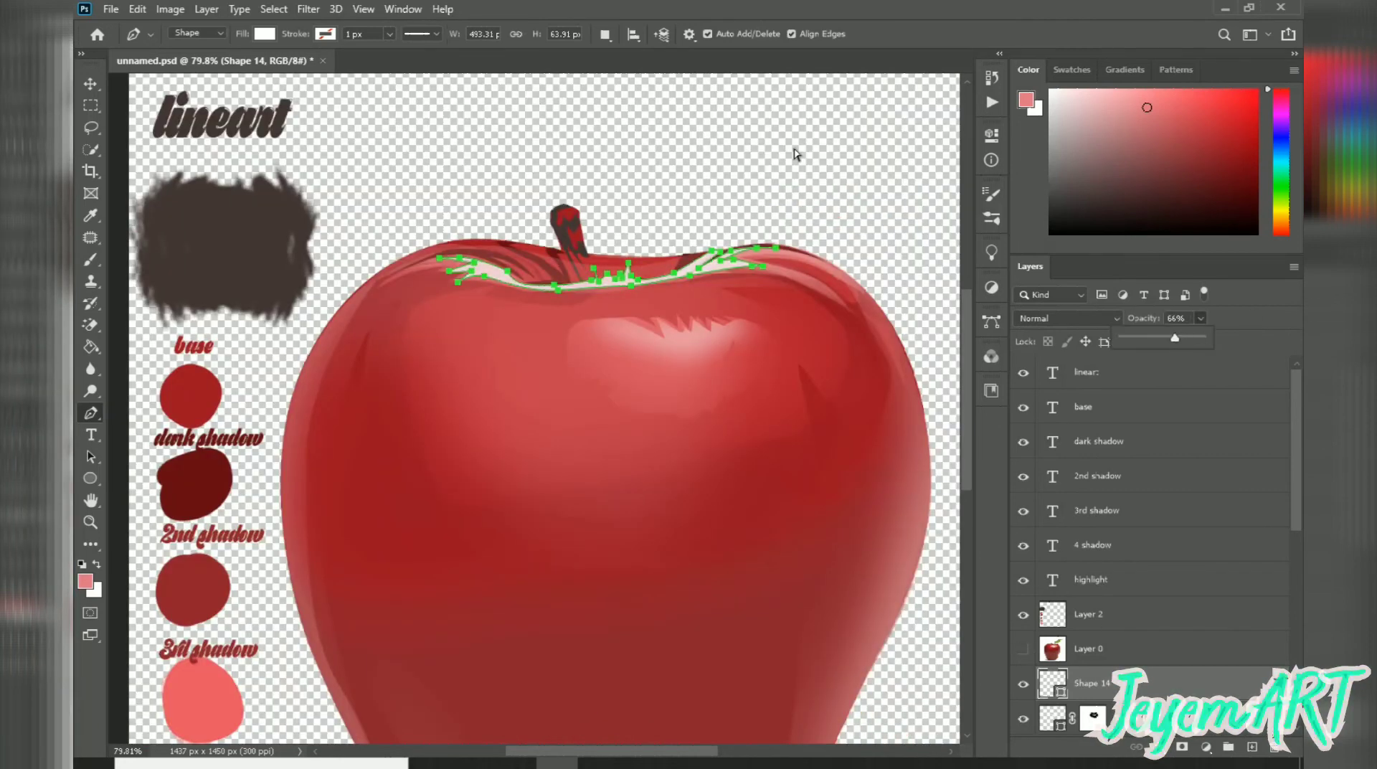
pyautogui.click(796, 154)
pyautogui.press('Return')
pyautogui.scroll(-8, 763, 251)
pyautogui.scroll(5, 515, 428)
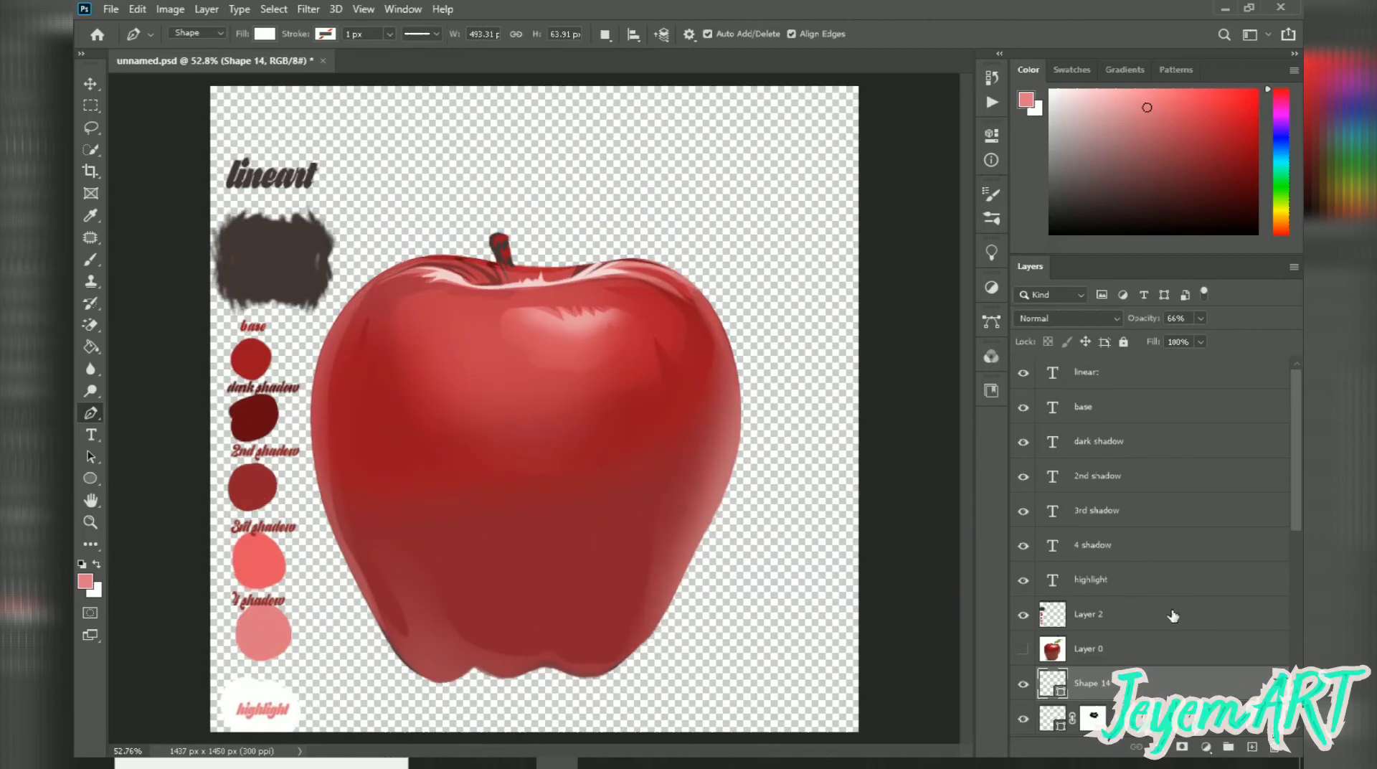
# - Add a layer mask to the rim highlight and fade it by painting black with the soft 130 px brush
pyautogui.click(1182, 746)
pyautogui.press('b')
pyautogui.moveTo(430, 240)
pyautogui.mouseDown()
pyautogui.moveTo(548, 257)
pyautogui.moveTo(615, 240)
pyautogui.mouseUp()
pyautogui.scroll(-5, 569, 347)
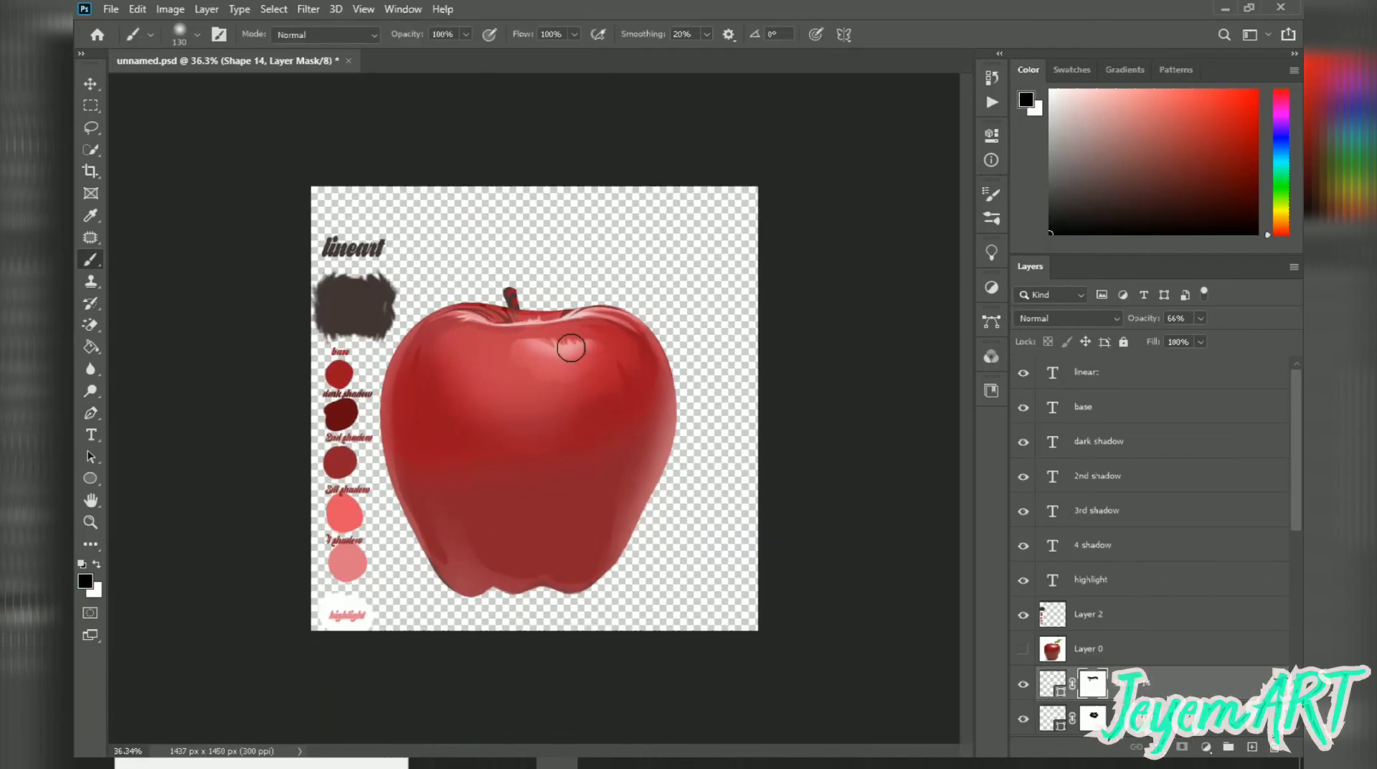
# - Show the reference photo and trace Pen tool shapes over the dark areas around the stem hollow and along the right shoulder's edge
pyautogui.scroll(15, 538, 384)
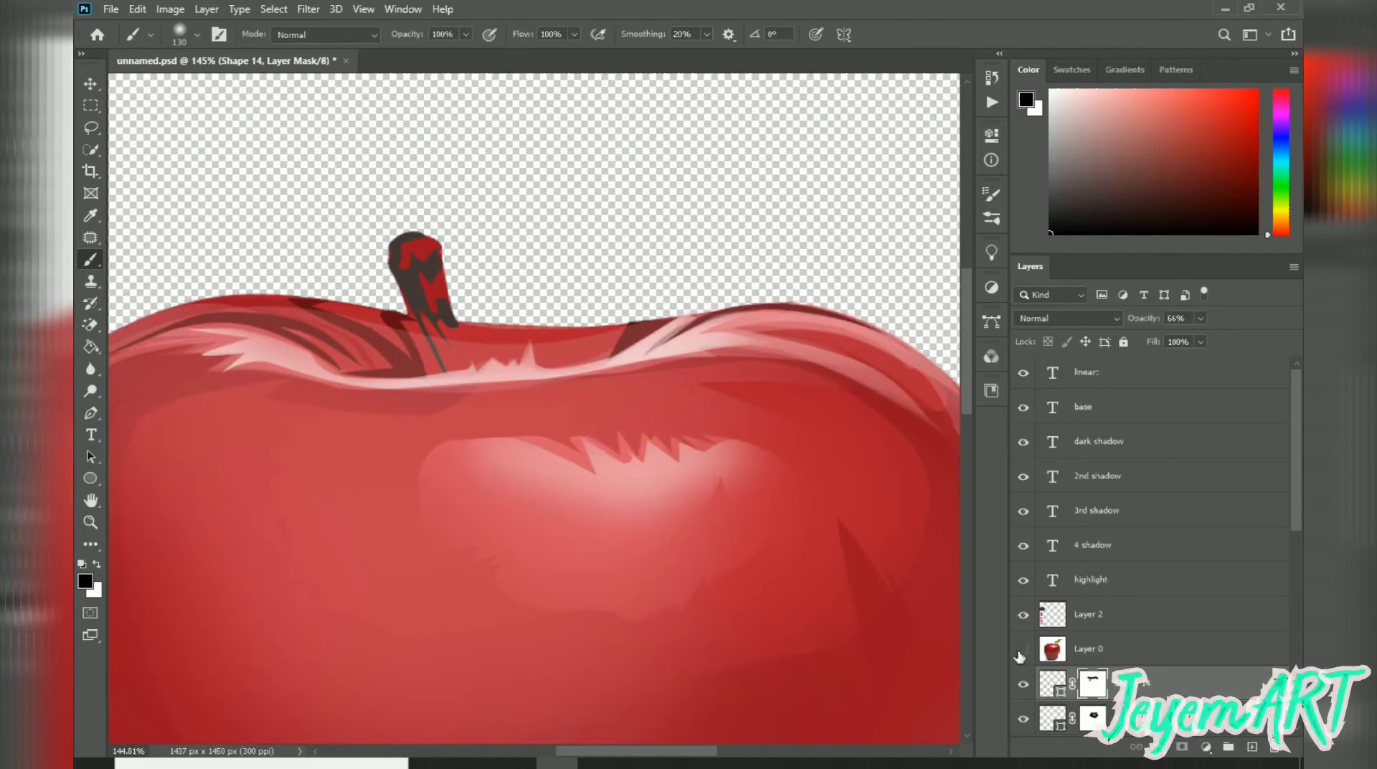
pyautogui.click(1022, 649)
pyautogui.press('p')
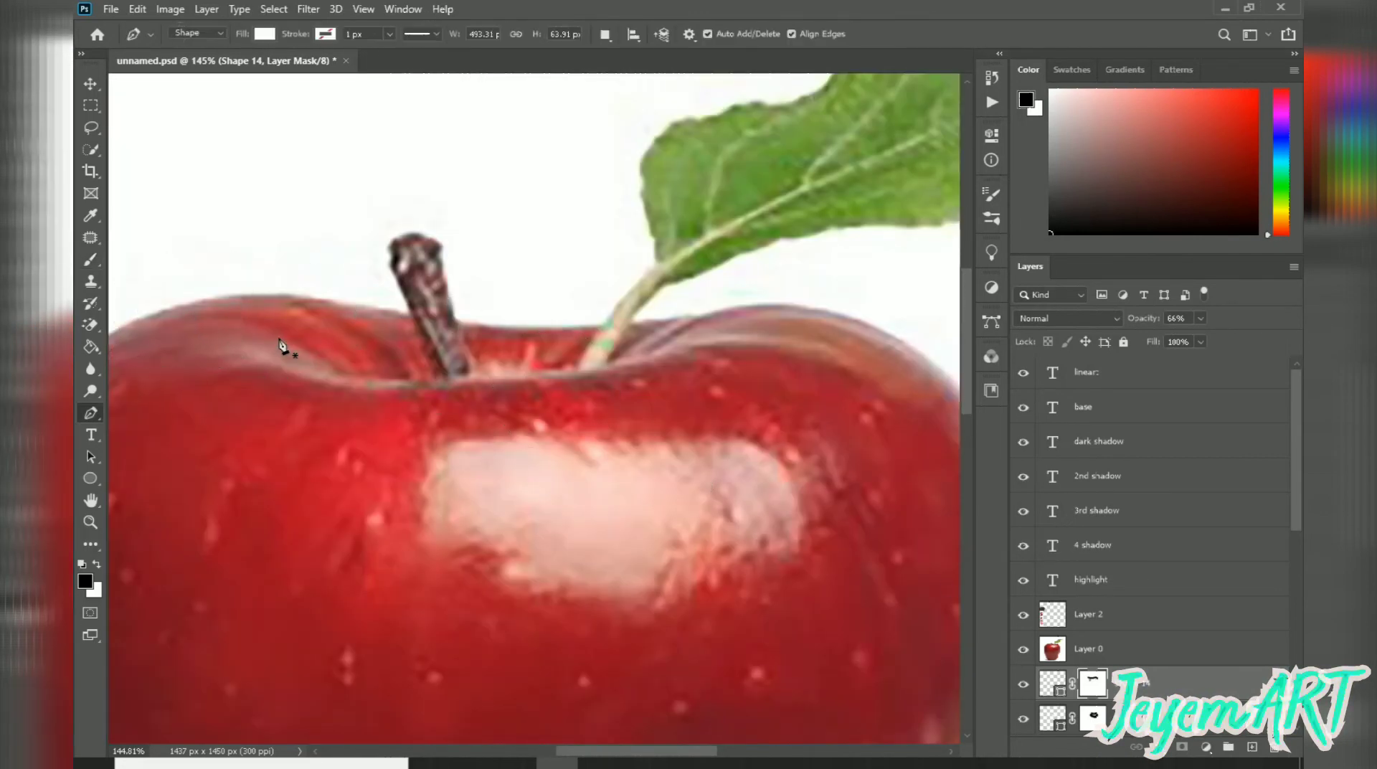
pyautogui.moveTo(358, 366); pyautogui.dragTo(367, 379)
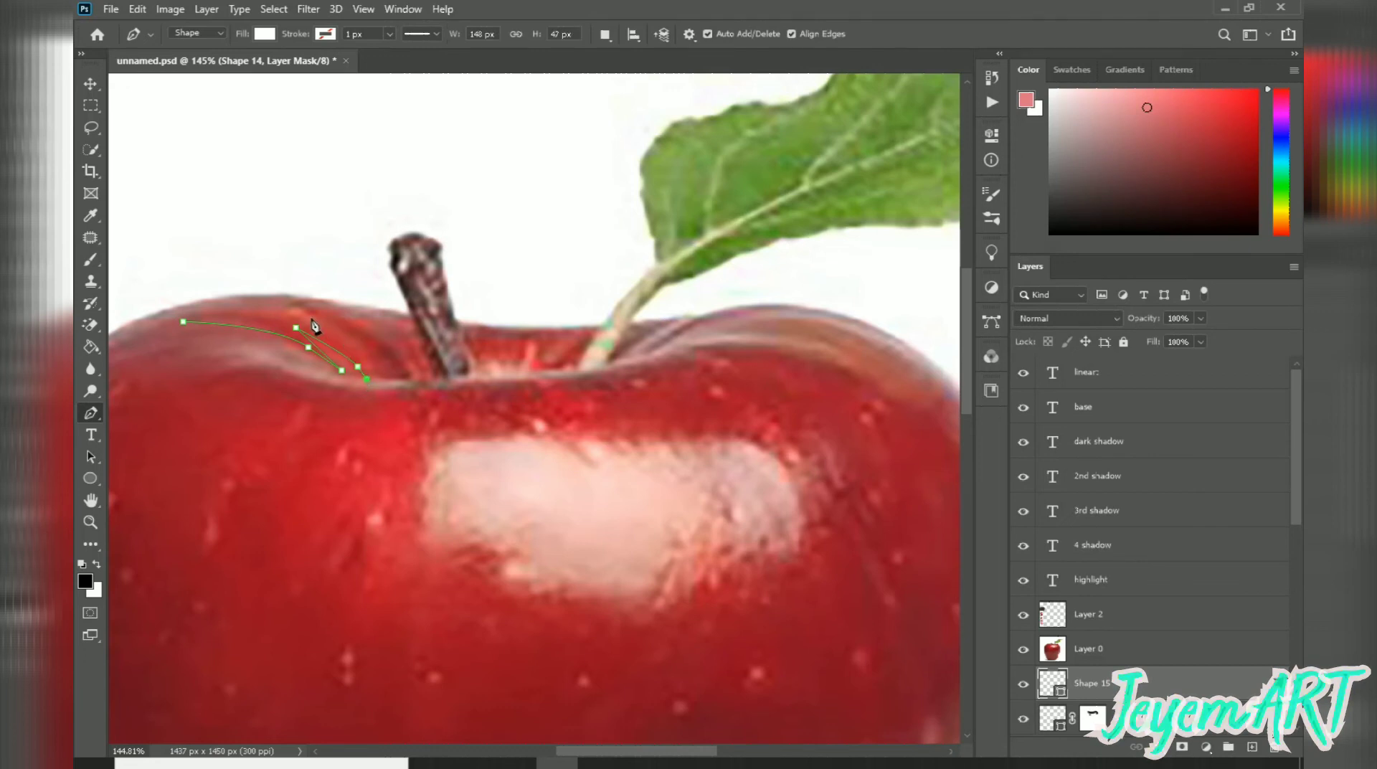
pyautogui.click(609, 71)
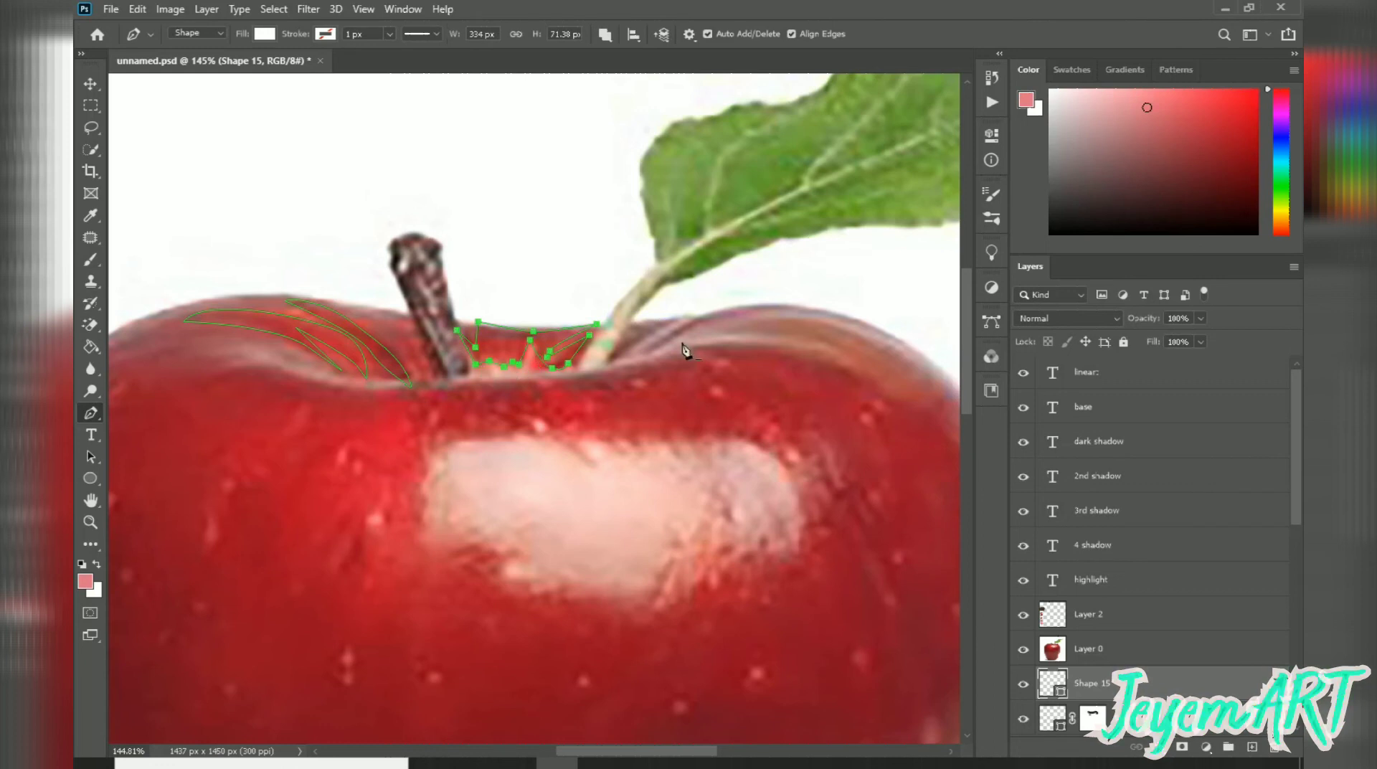
pyautogui.moveTo(730, 310); pyautogui.dragTo(656, 314)
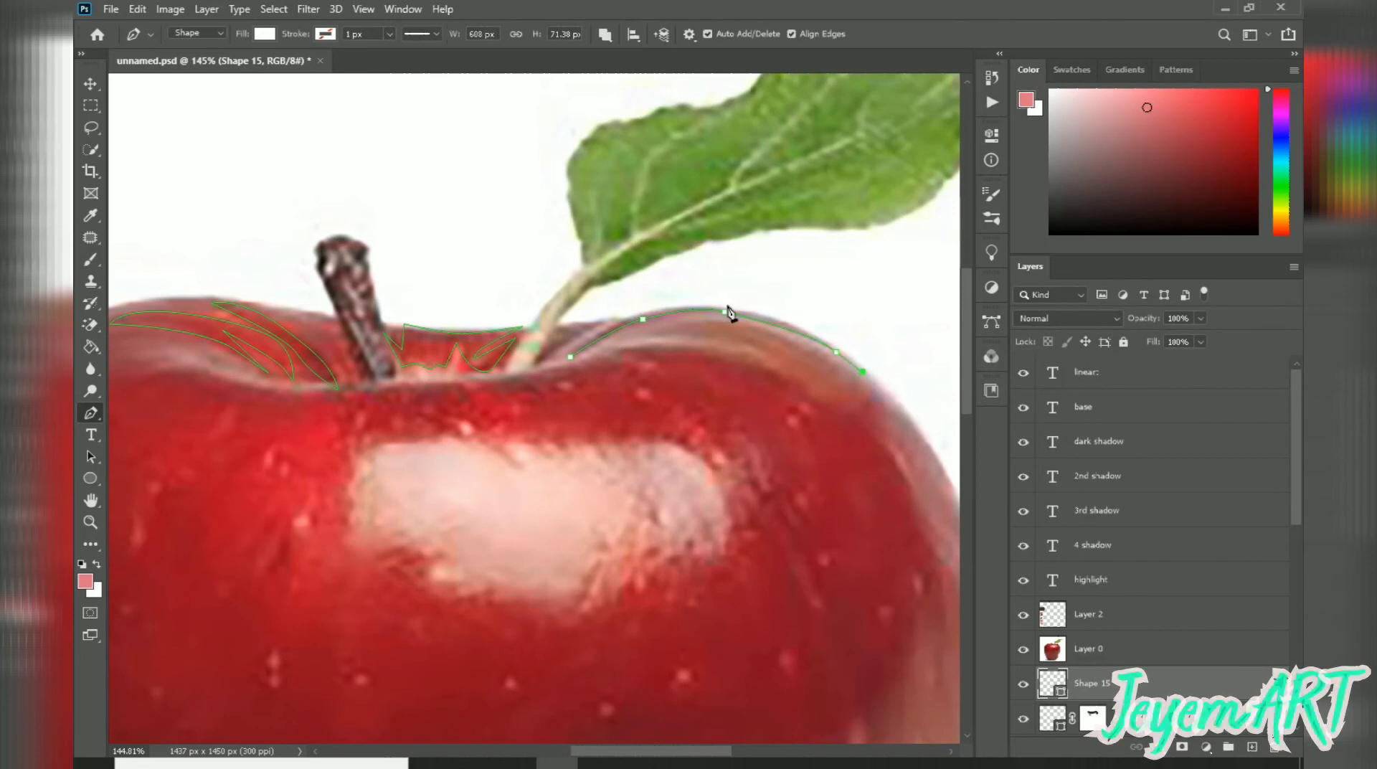
pyautogui.moveTo(672, 307); pyautogui.dragTo(620, 294)
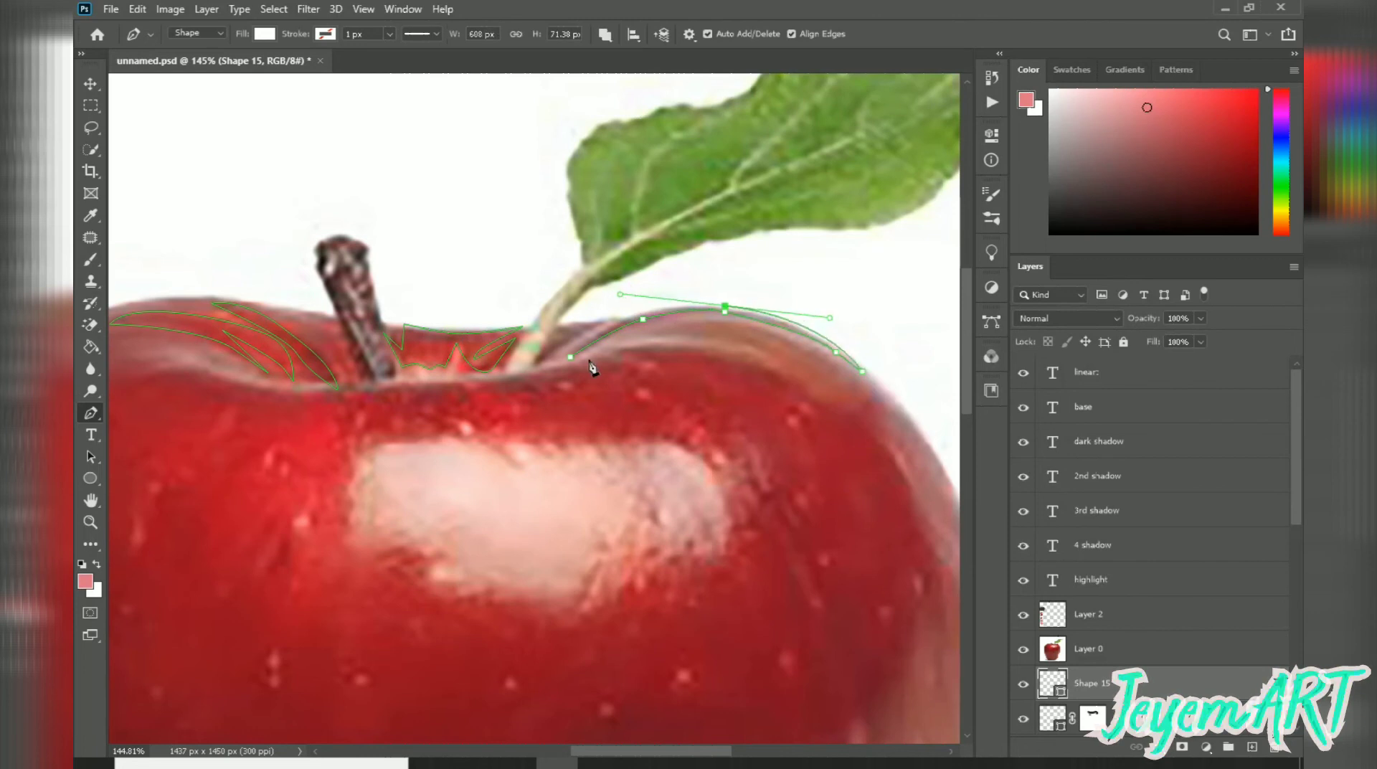
pyautogui.click(572, 359)
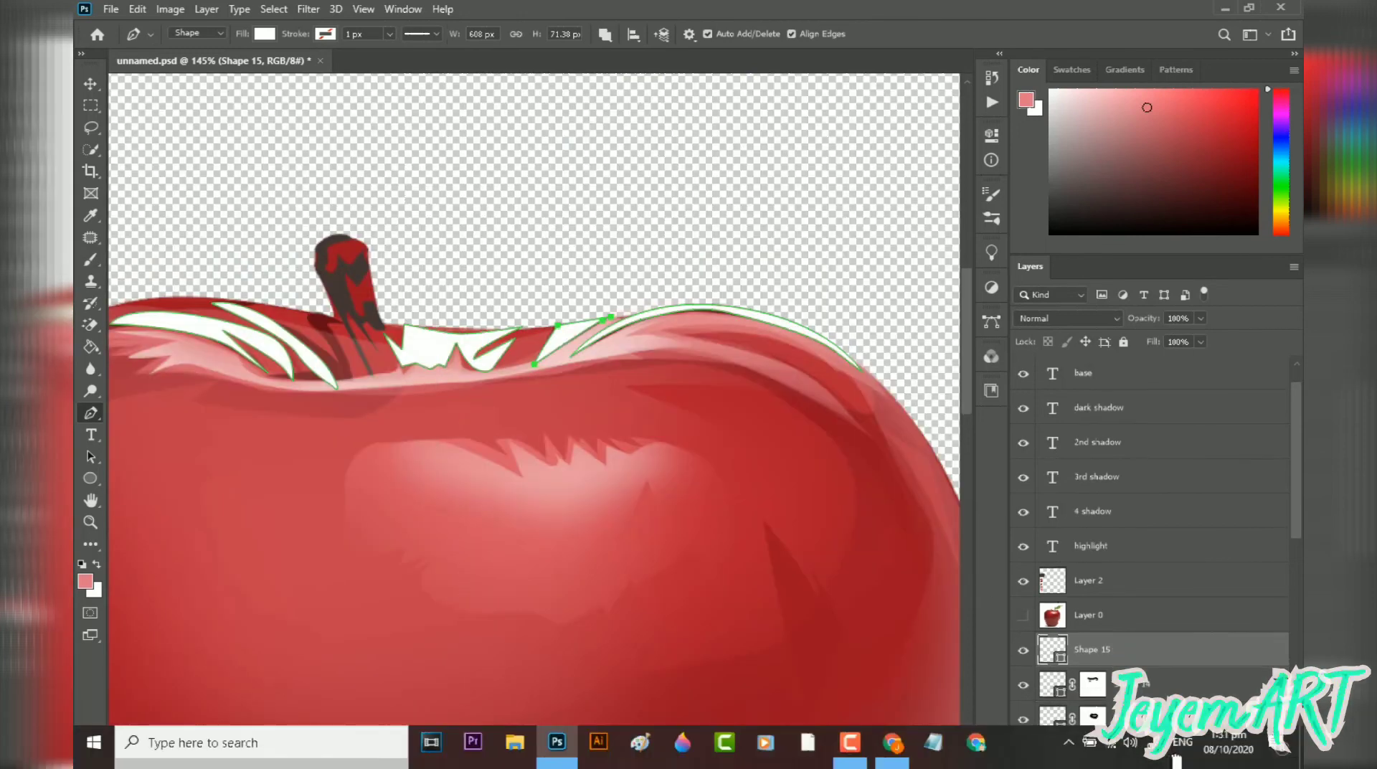
# - Move the stem hollow shadow layer below Shape 12 and recolor it to a dark maroon
pyautogui.moveTo(1174, 742); pyautogui.dragTo(1084, 617)
pyautogui.doubleClick(1052, 614)
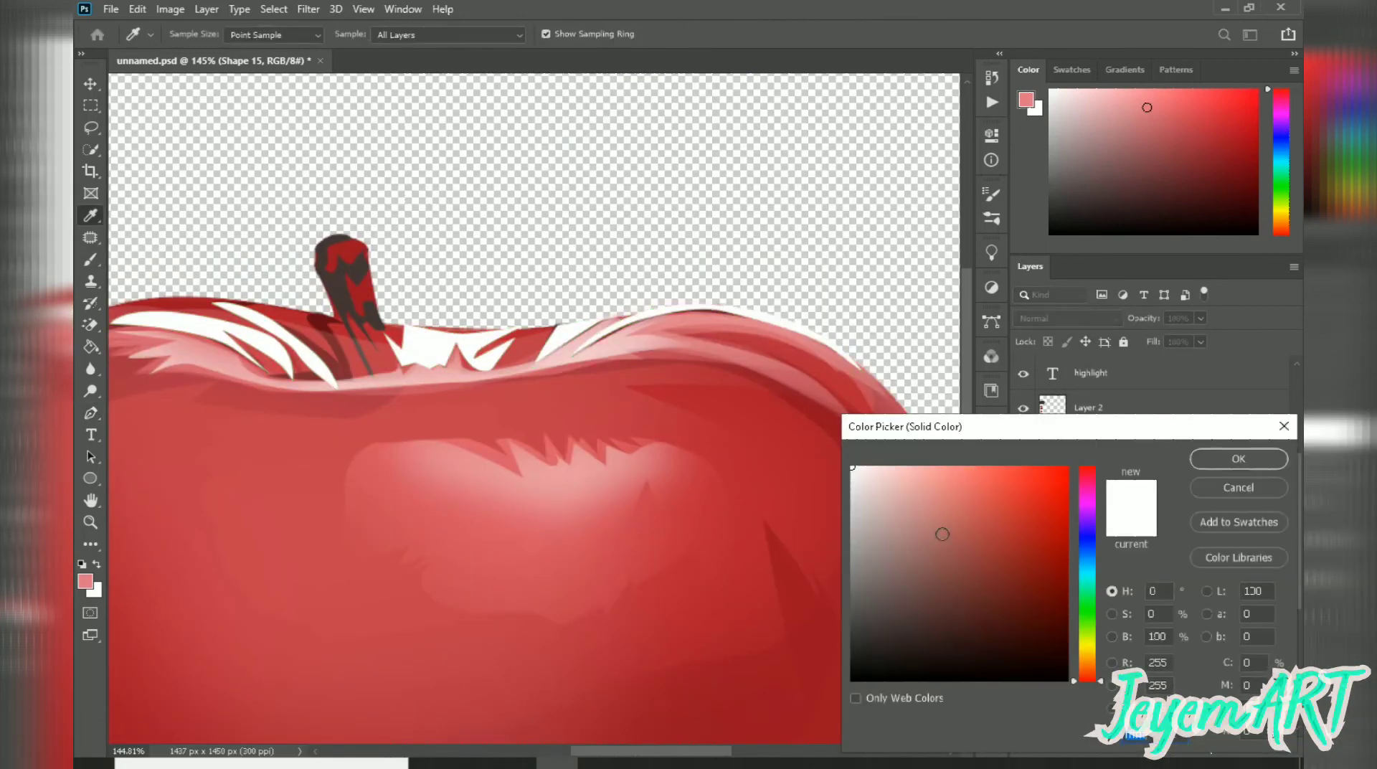
pyautogui.click(817, 396)
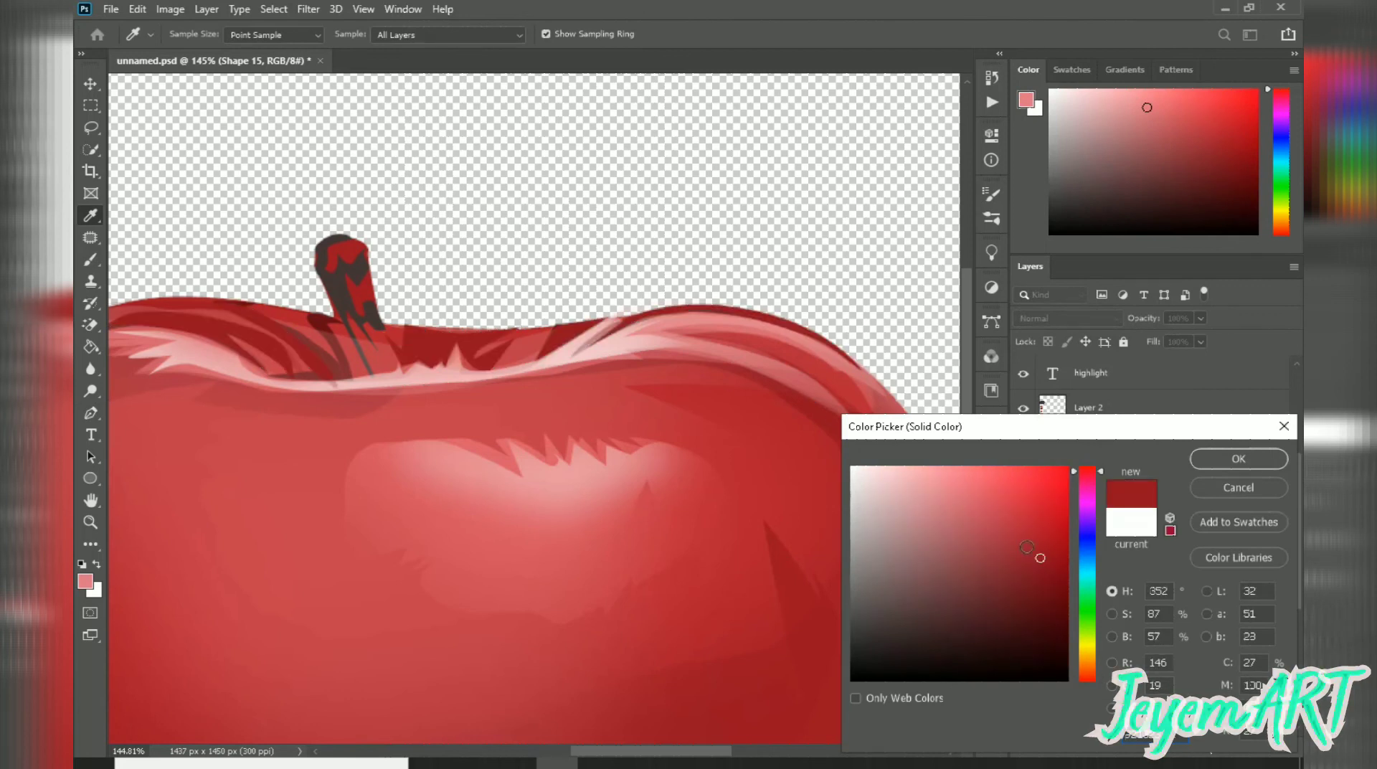
pyautogui.click(1051, 608)
pyautogui.click(1229, 456)
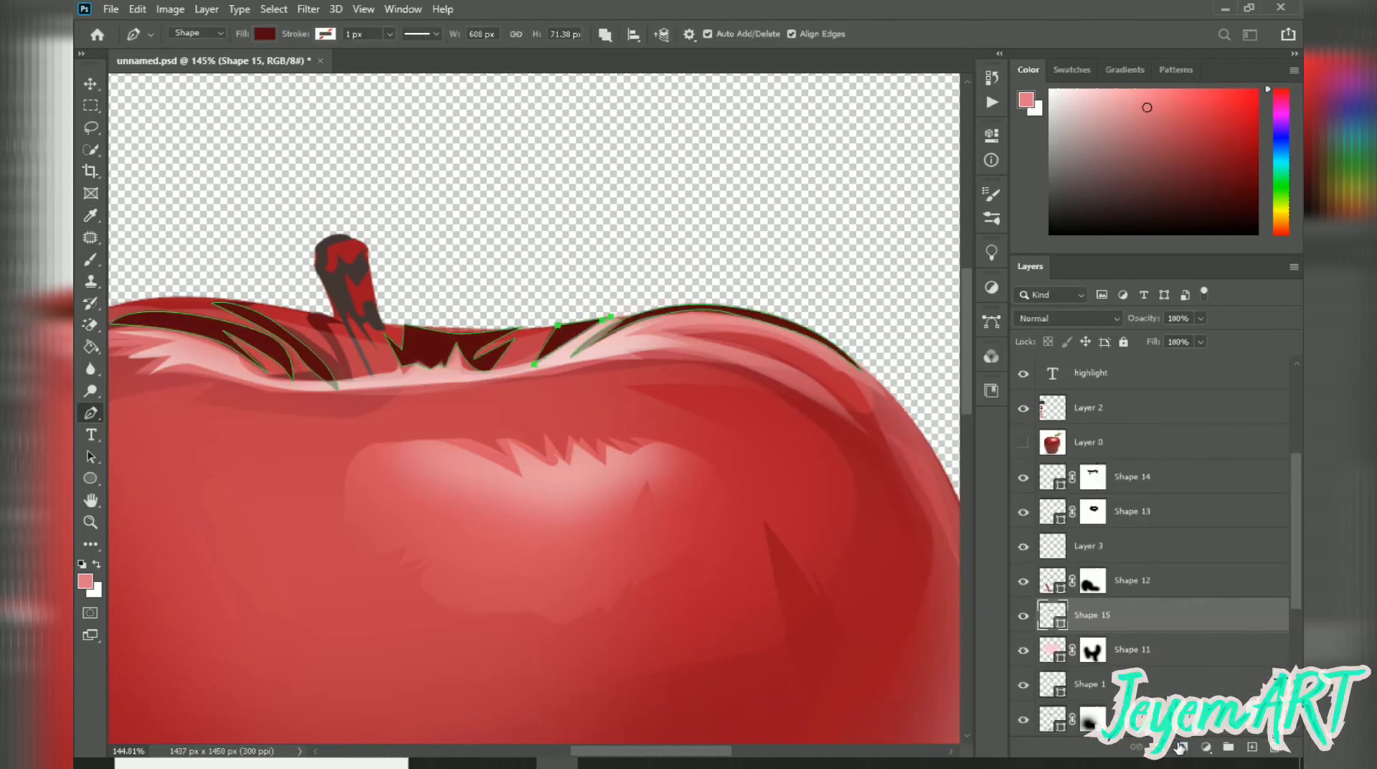
# - Add a layer mask to the stem hollow shadow and soften its edges with a black 130 px brush
pyautogui.press('d')
pyautogui.press('b')
pyautogui.moveTo(380, 443); pyautogui.dragTo(498, 459)
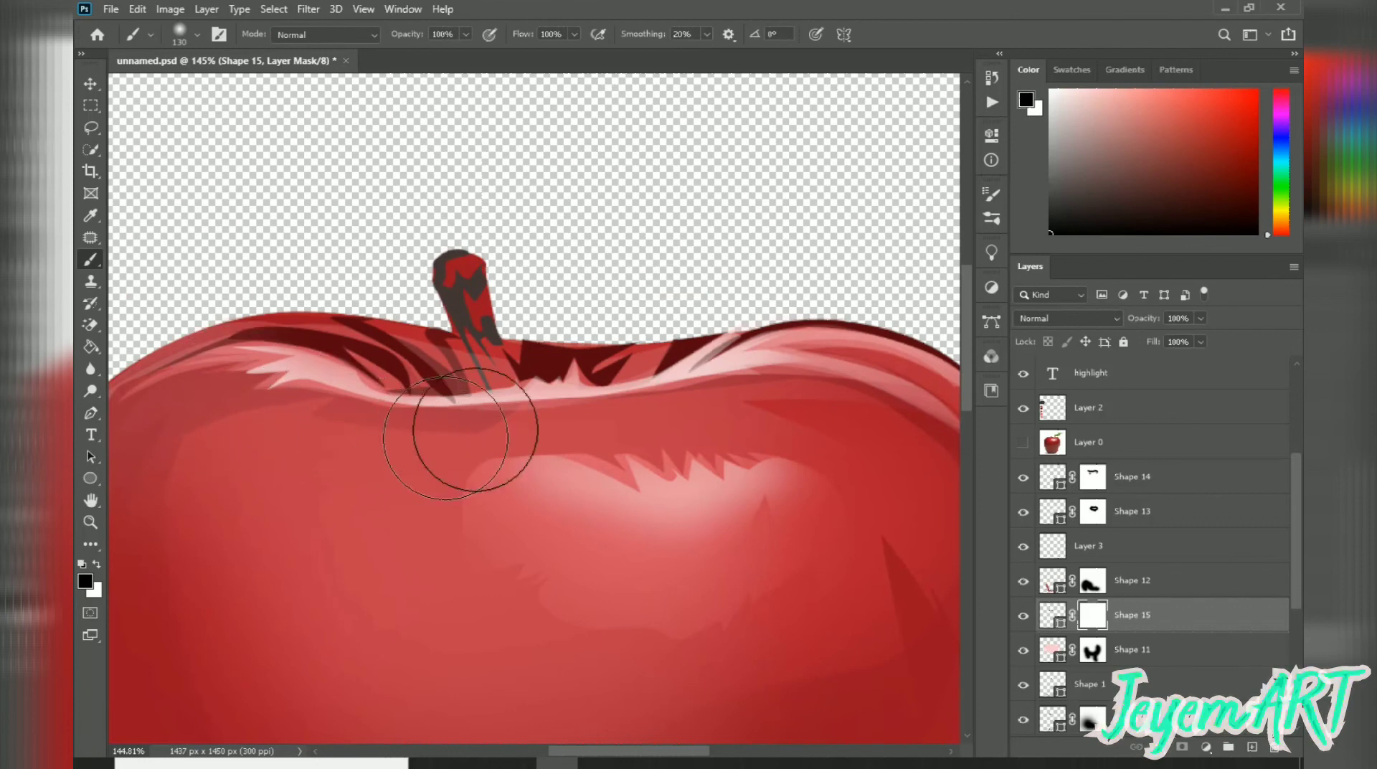
pyautogui.click(528, 475)
# - Lower the stem hollow shadow's layer opacity to 72% and save the document
pyautogui.hotkey('ctrl', '0')
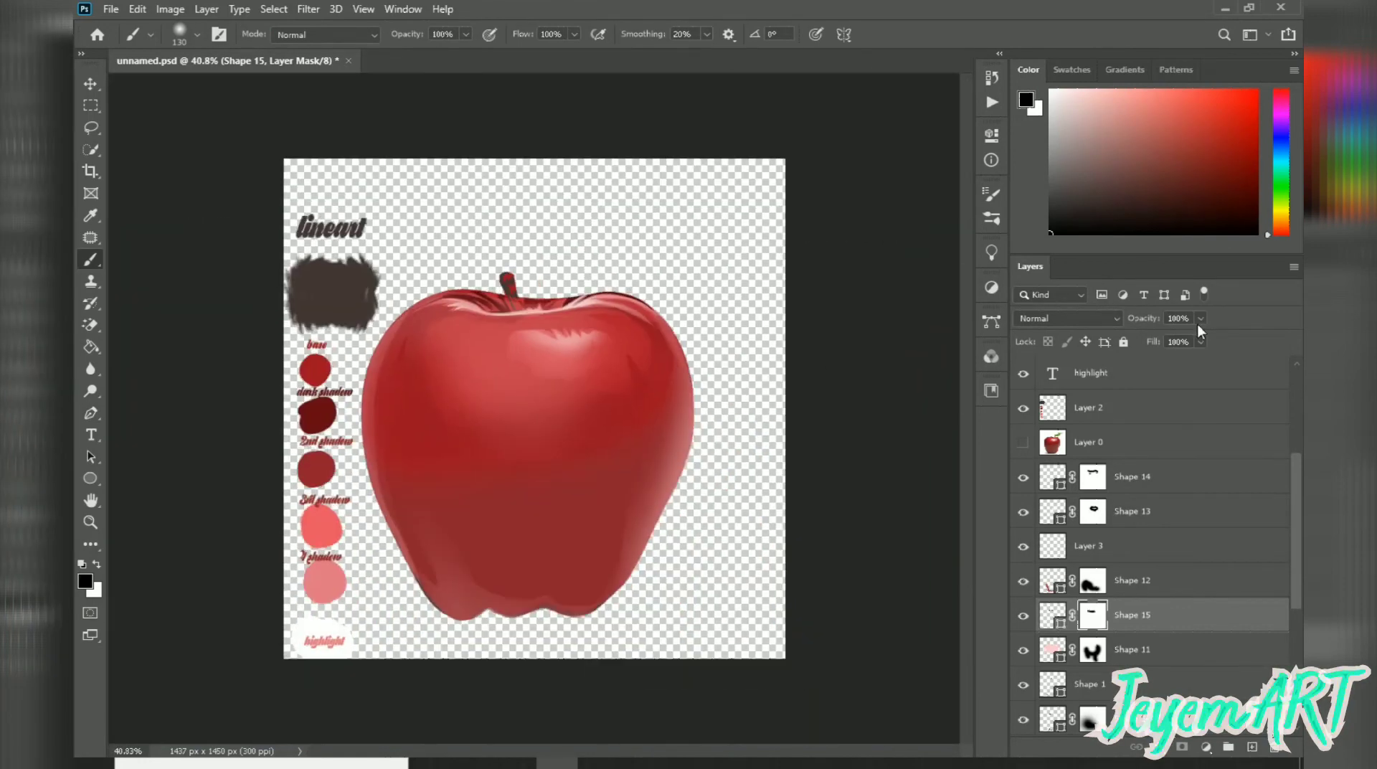
pyautogui.keyDown('alt'); pyautogui.scroll(-1, 618, 448); pyautogui.keyUp('alt')
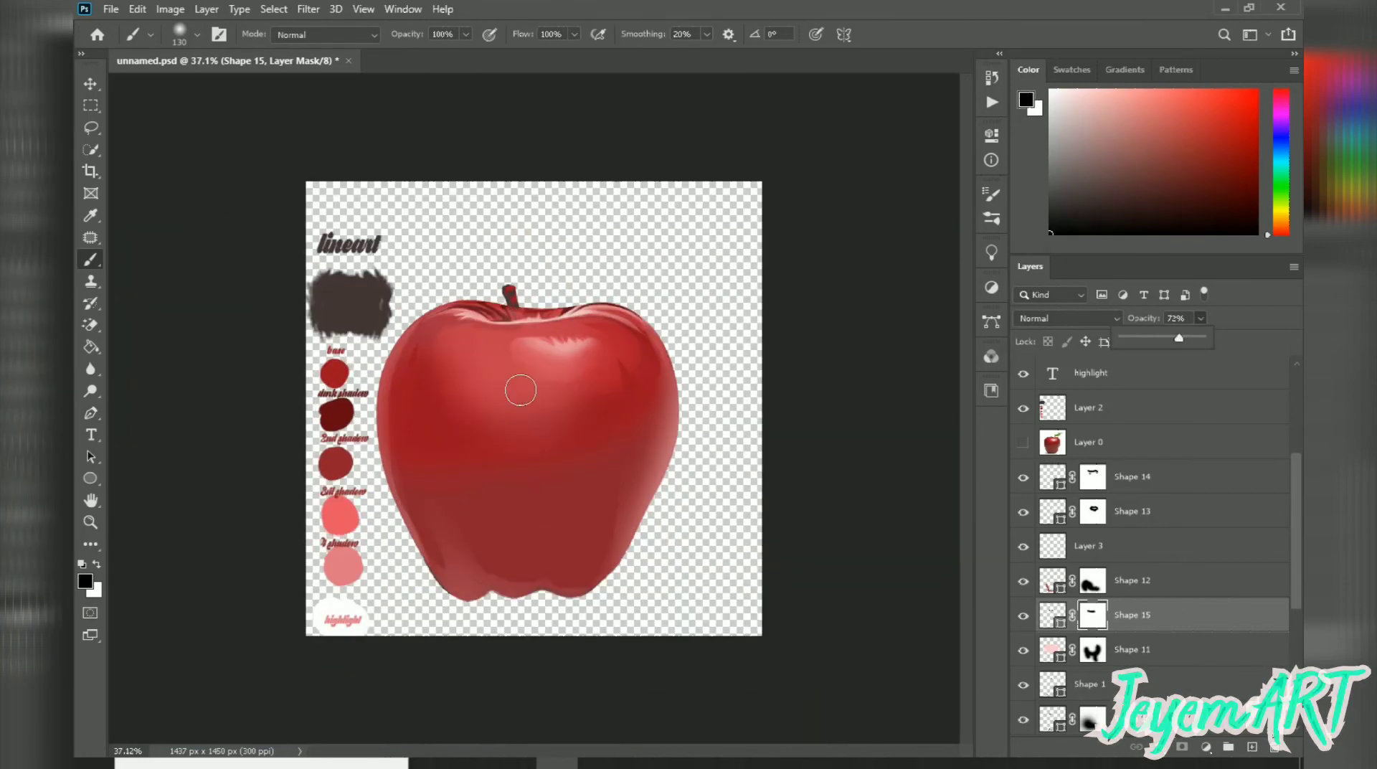
pyautogui.hotkey('ctrl', 's')
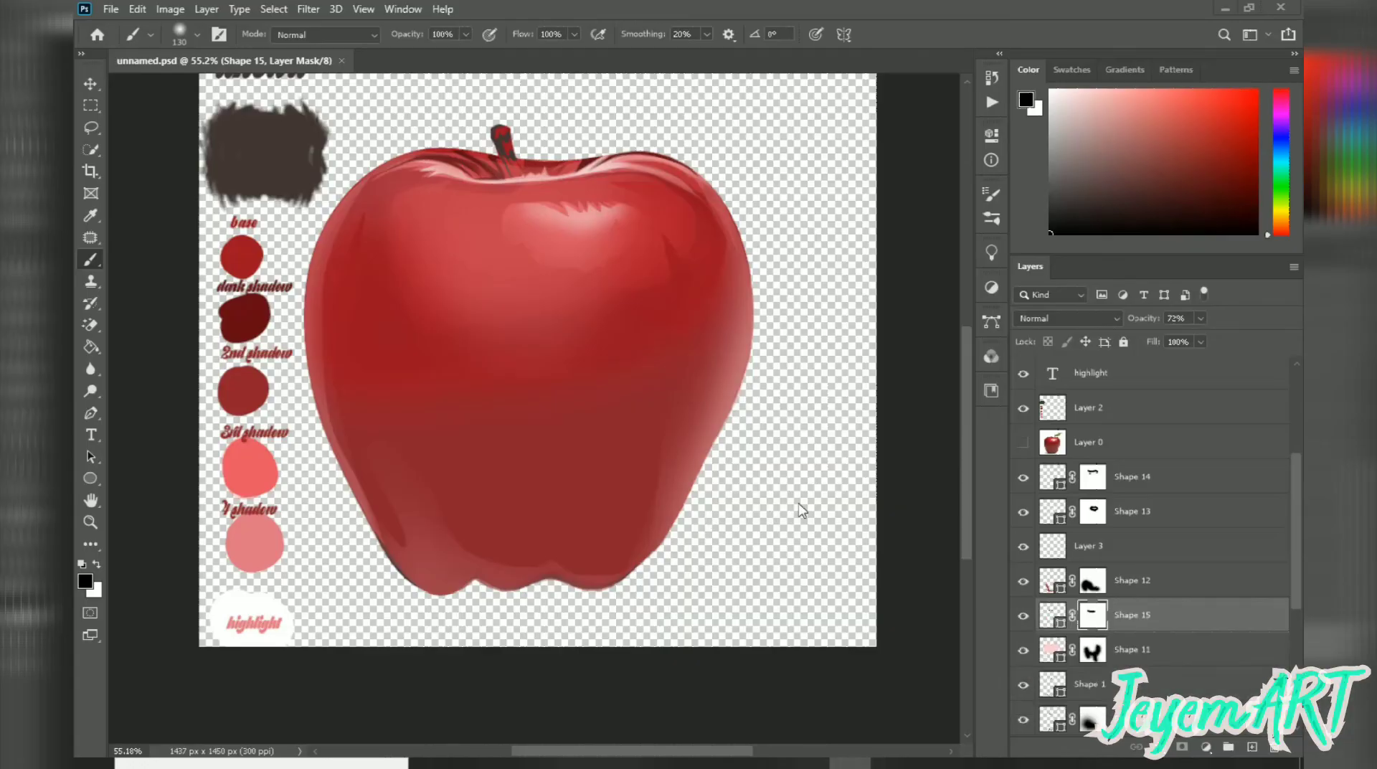
# - Show the reference photo and draw a closed Pen tool shape about 71 px tall over the contact shadow under the apple's base
pyautogui.click(1022, 442)
pyautogui.press('p')
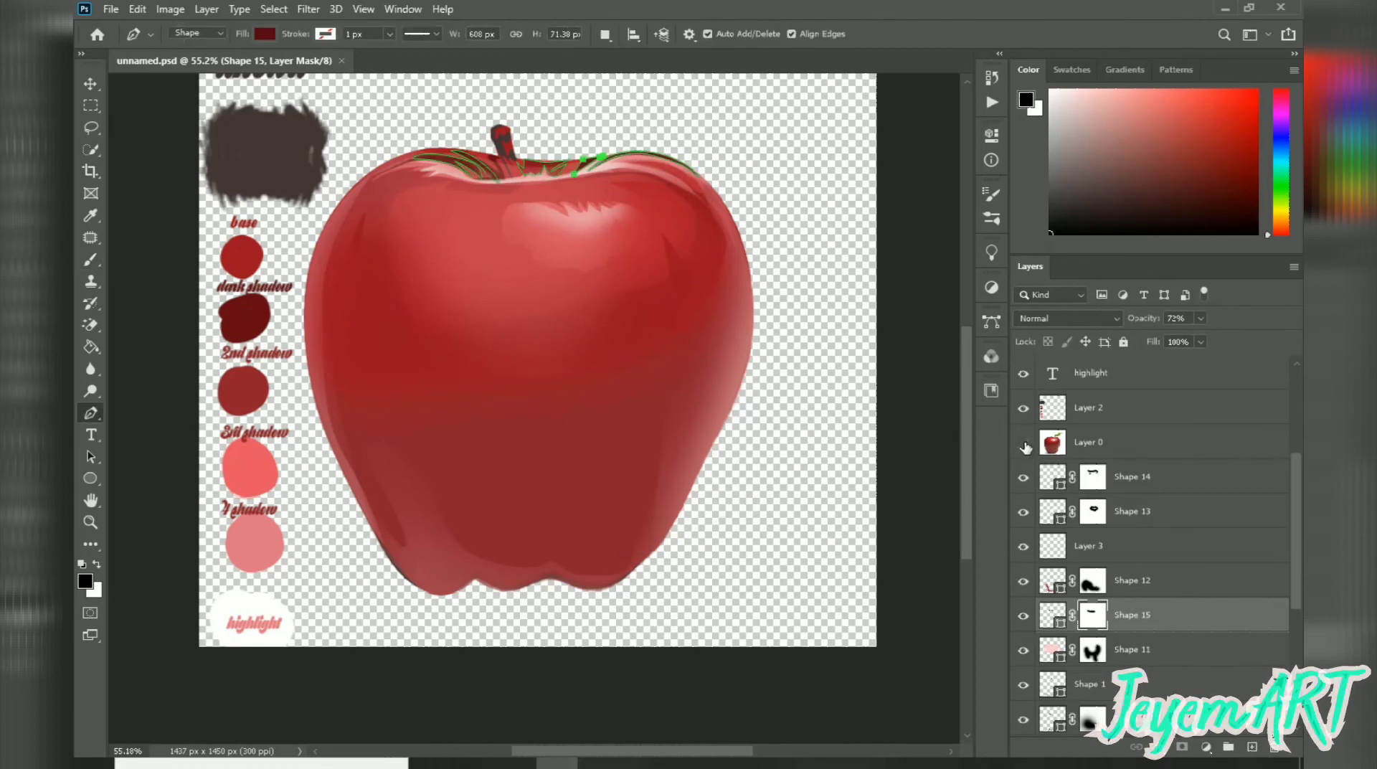
pyautogui.click(410, 580)
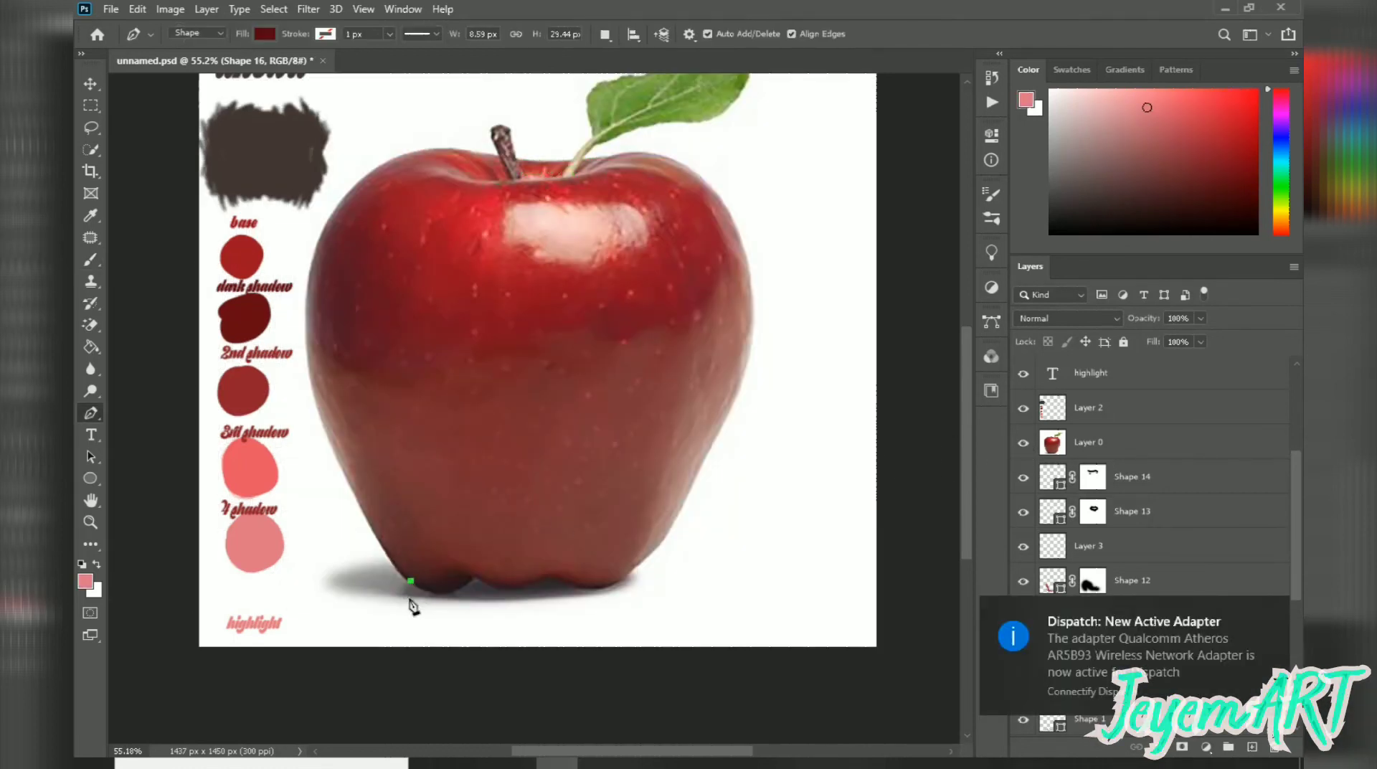
pyautogui.moveTo(514, 597); pyautogui.dragTo(566, 597)
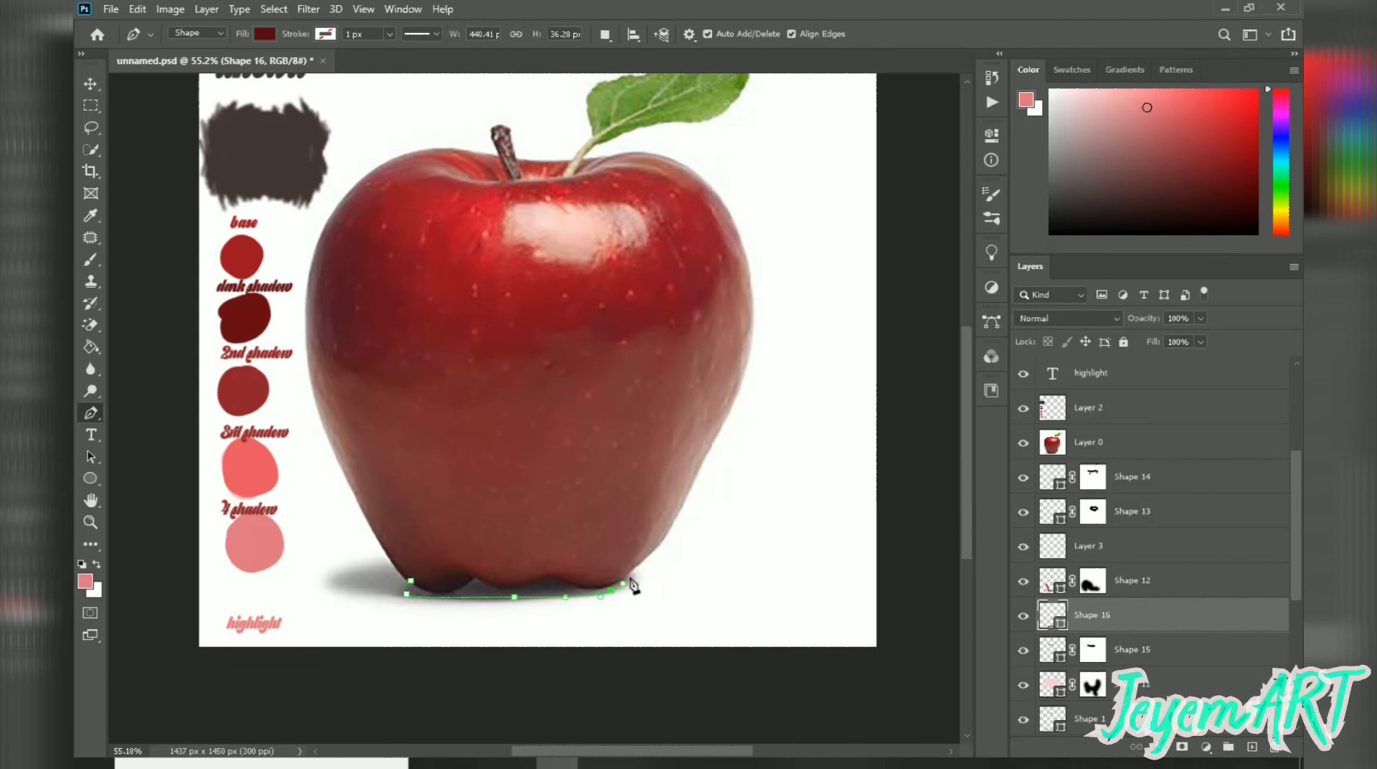
pyautogui.click(411, 582)
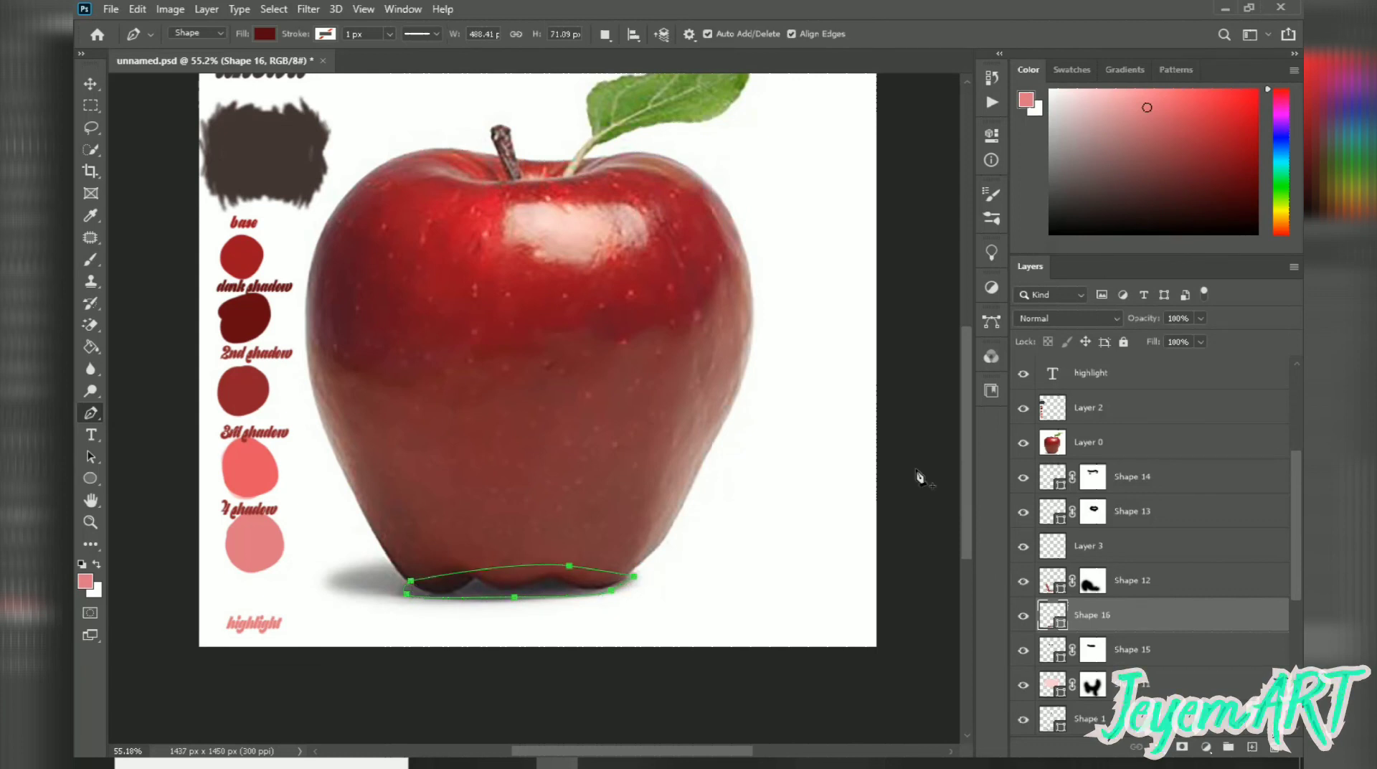
# - Hide the reference photo and recolor the contact shadow shape to a dark charcoal brown
pyautogui.click(1023, 444)
pyautogui.click(82, 564)
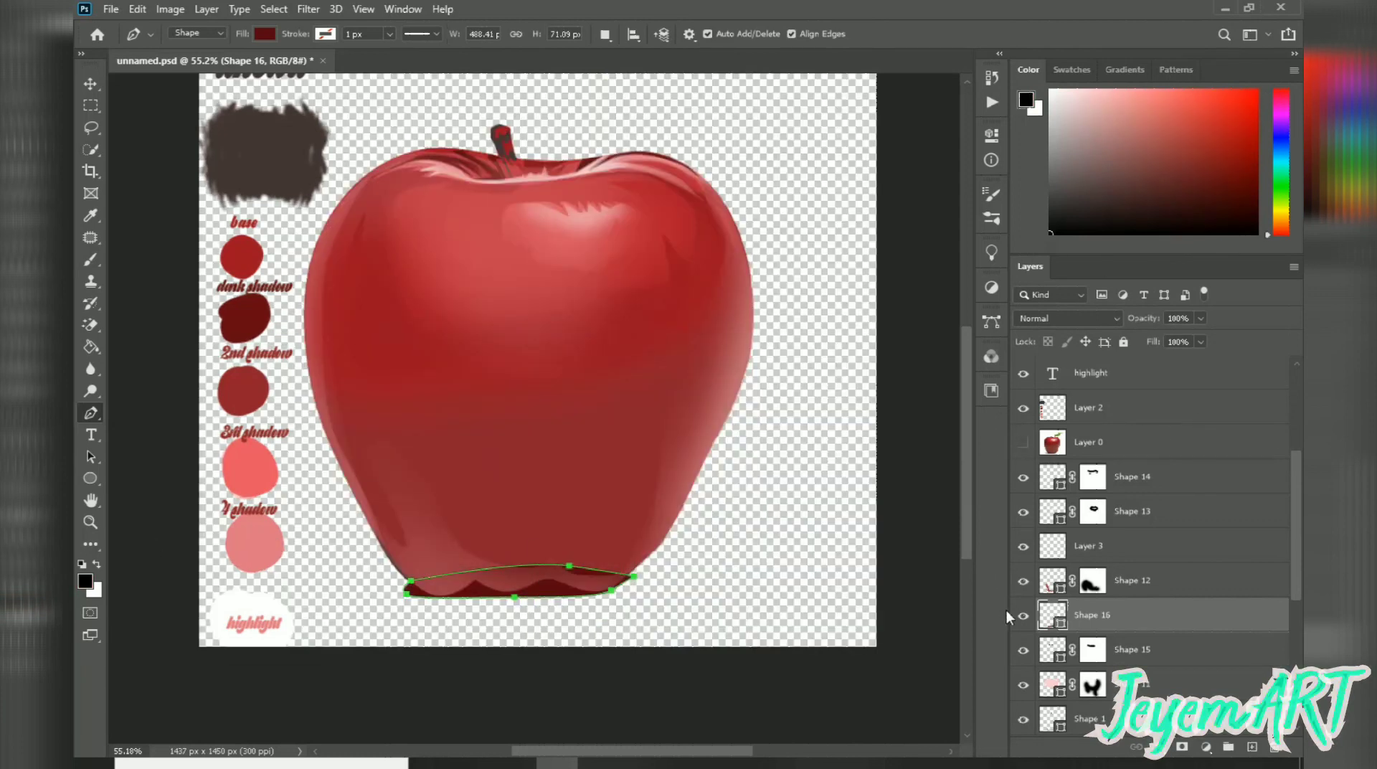
pyautogui.doubleClick(1052, 615)
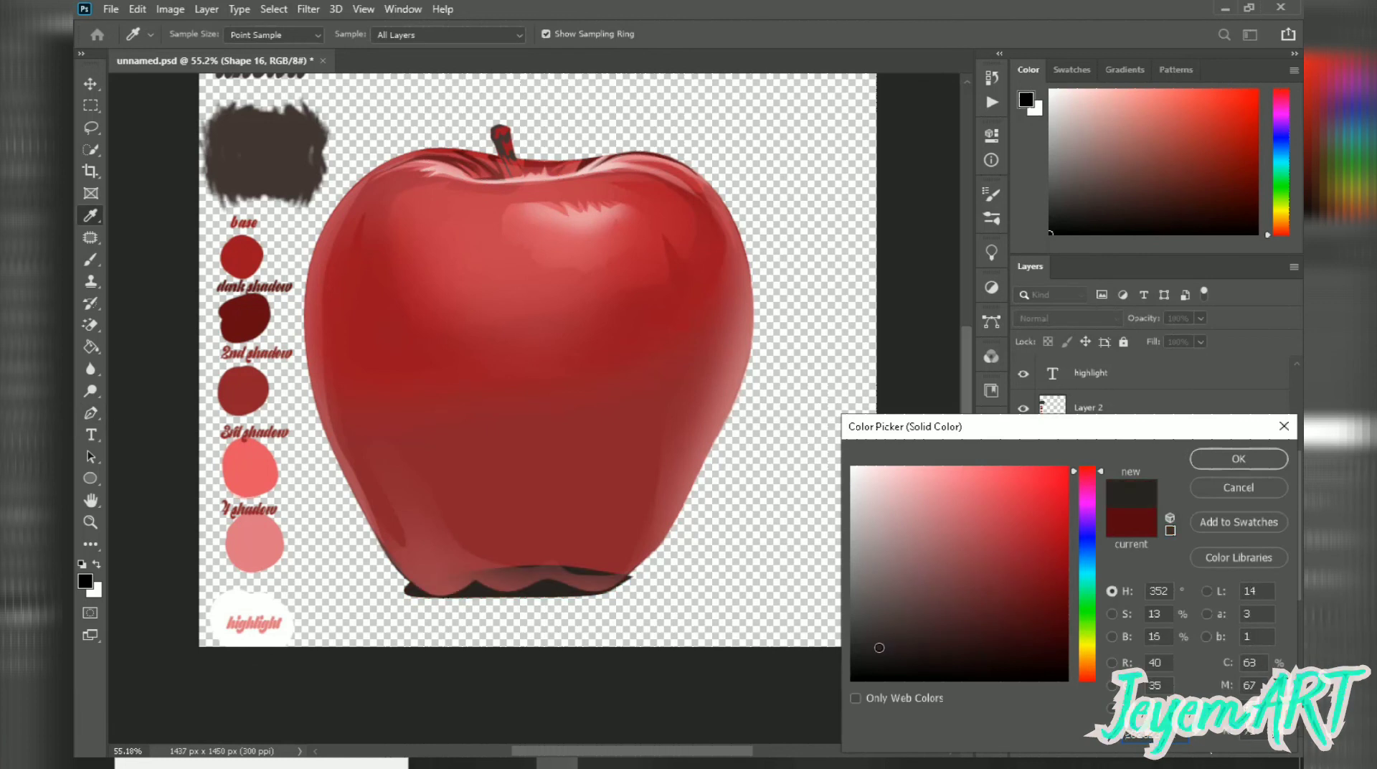
pyautogui.press('Return')
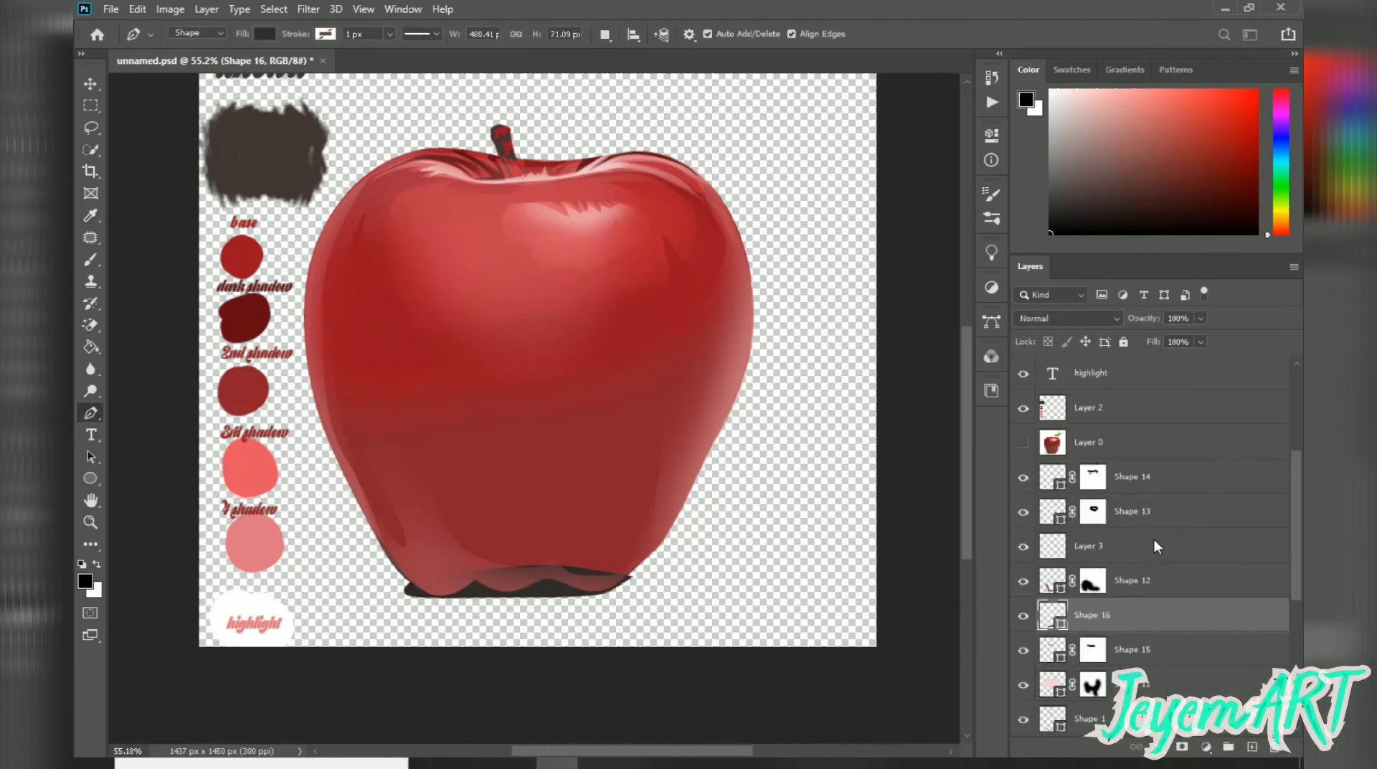
# - Move the contact shadow layer below Shape 2, add a layer mask, and fade its outer edge with a soft black brush
pyautogui.scroll(-2, 1155, 539)
pyautogui.moveTo(1194, 381); pyautogui.dragTo(1097, 717)
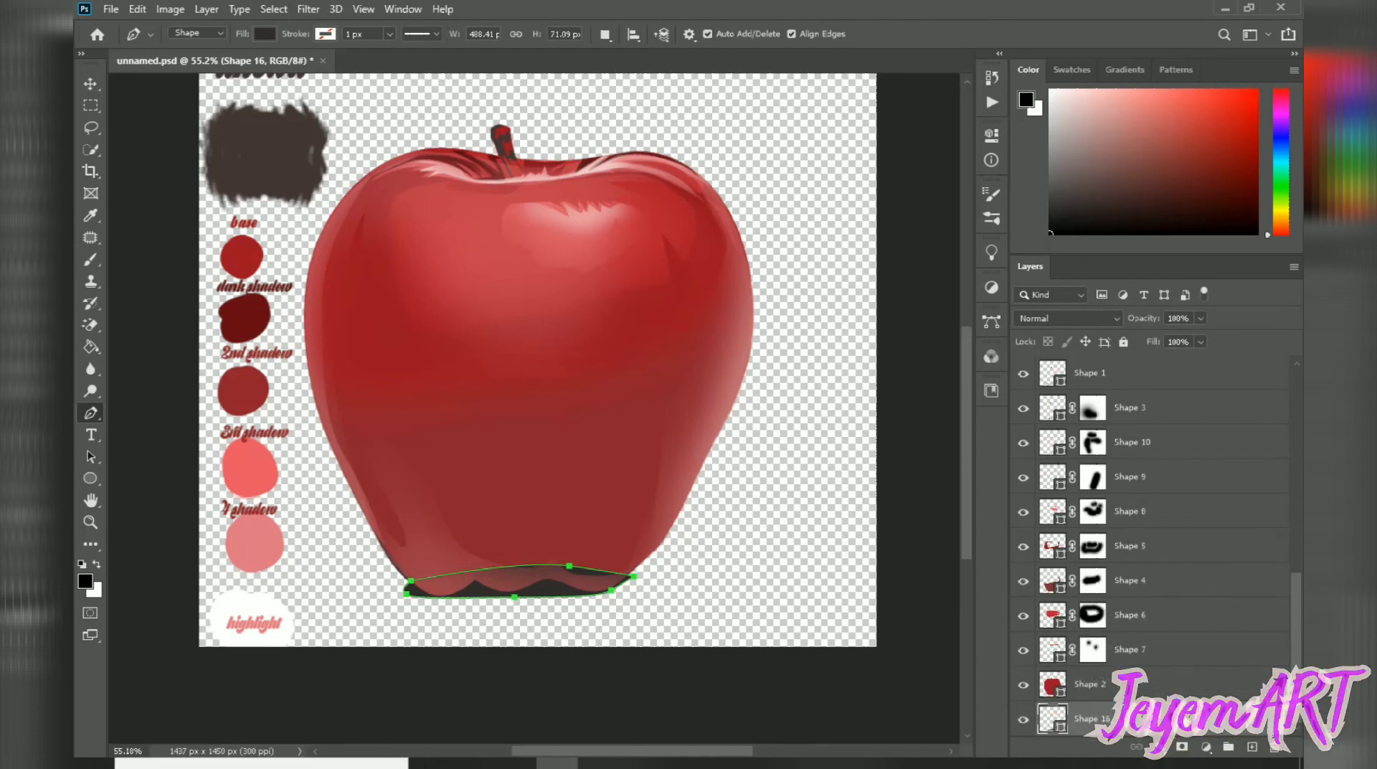
pyautogui.click(1182, 747)
pyautogui.press('b')
pyautogui.moveTo(390, 600)
pyautogui.mouseDown()
pyautogui.moveTo(551, 621)
pyautogui.moveTo(645, 608)
pyautogui.moveTo(663, 573)
pyautogui.mouseUp()
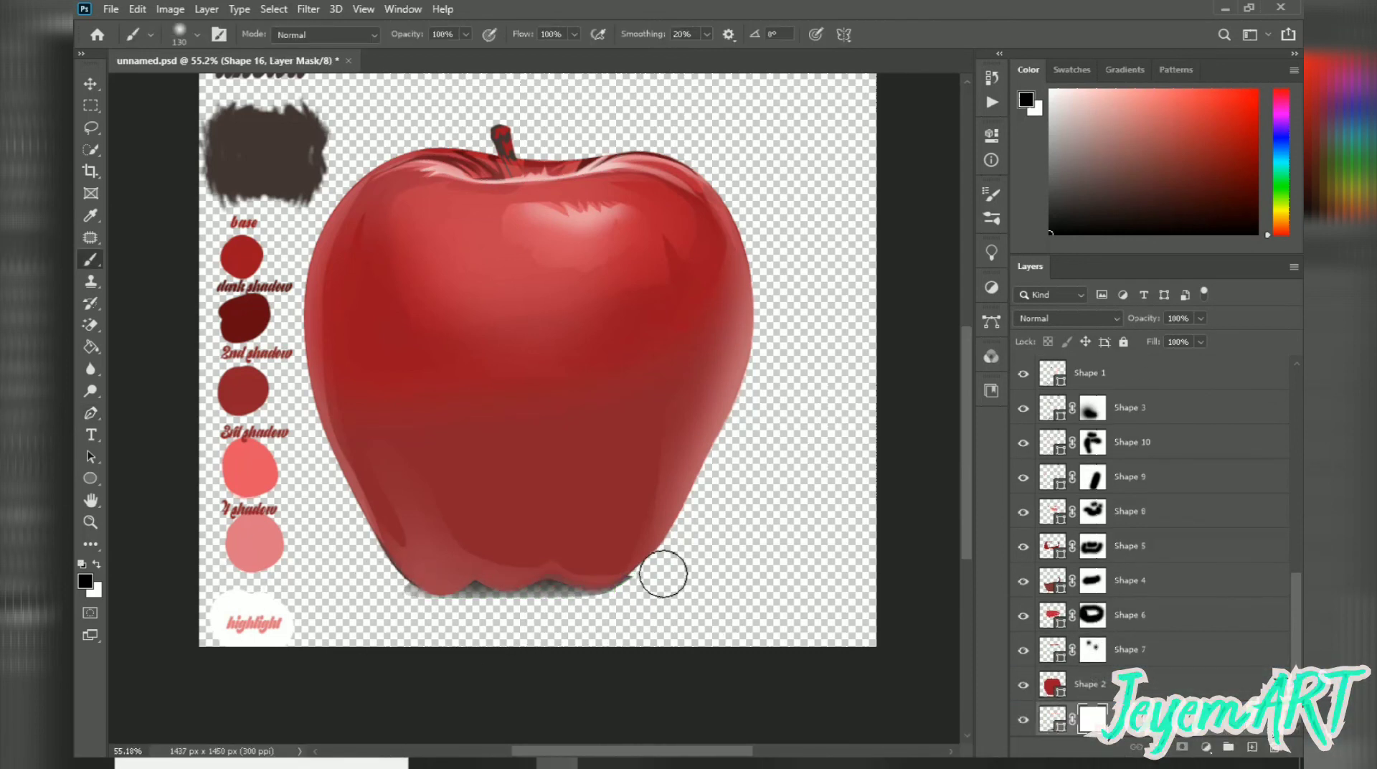
# - Show the reference photo and draw a closed Pen tool shape about 637 px wide over the cast shadow beneath the apple
pyautogui.scroll(5, 1033, 495)
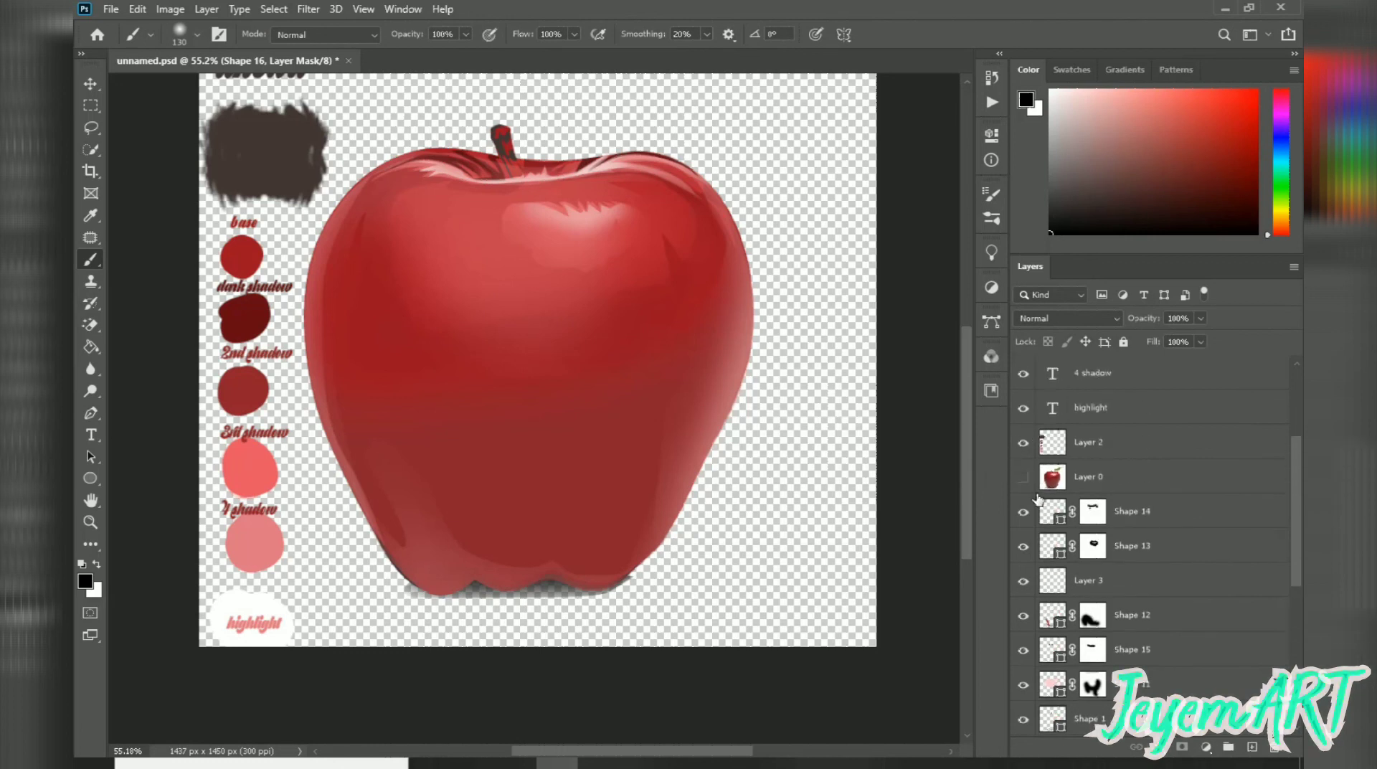
pyautogui.click(1024, 478)
pyautogui.press('p')
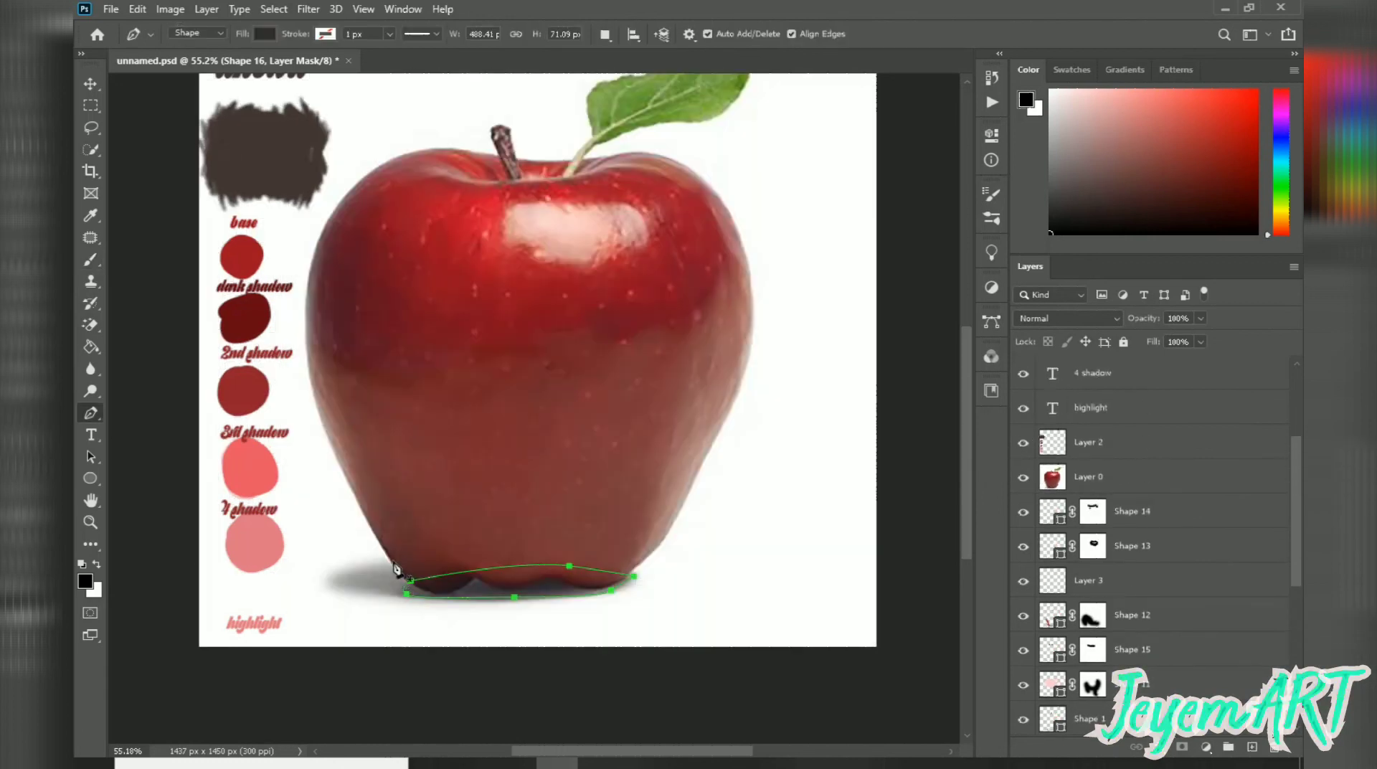
pyautogui.click(391, 565)
pyautogui.moveTo(332, 585); pyautogui.dragTo(345, 600)
pyautogui.moveTo(486, 600); pyautogui.dragTo(517, 603)
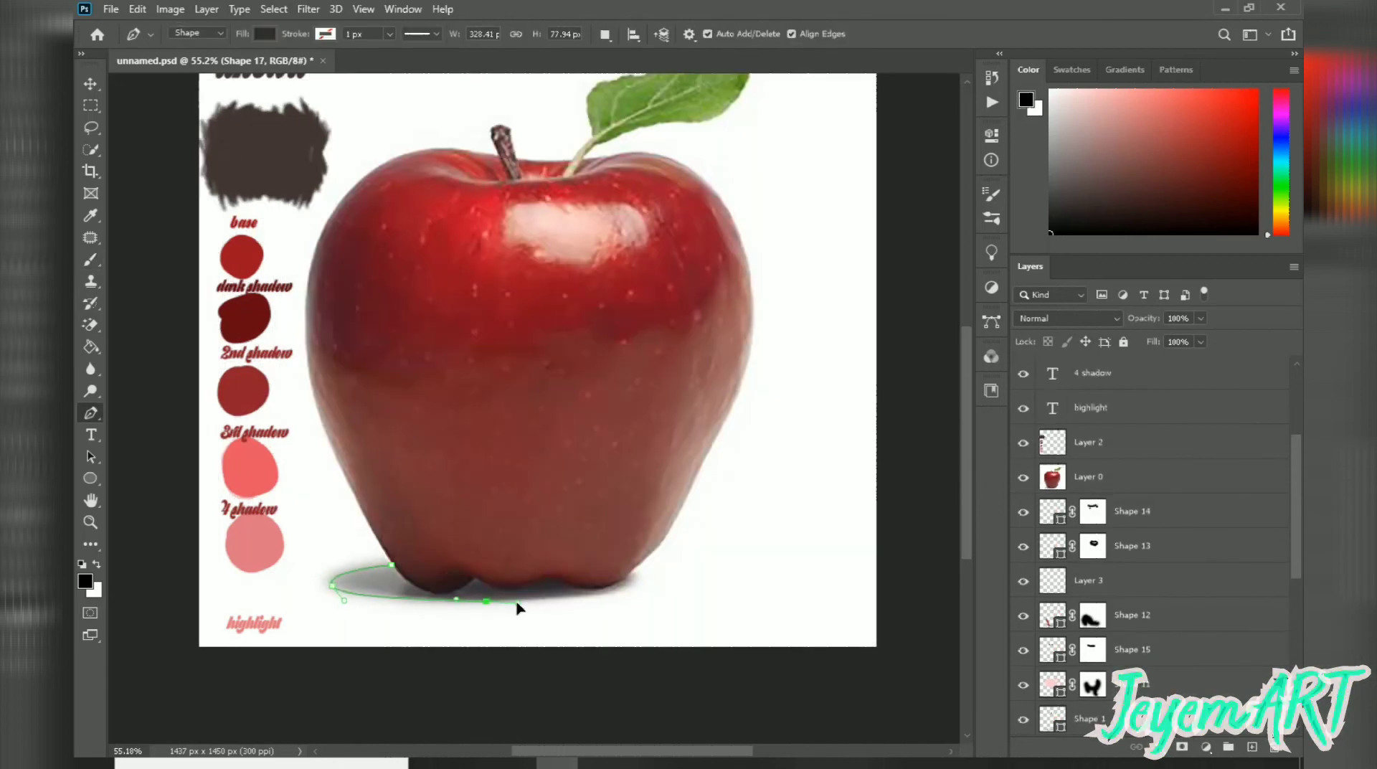
pyautogui.click(617, 589)
pyautogui.click(631, 571)
pyautogui.click(391, 565)
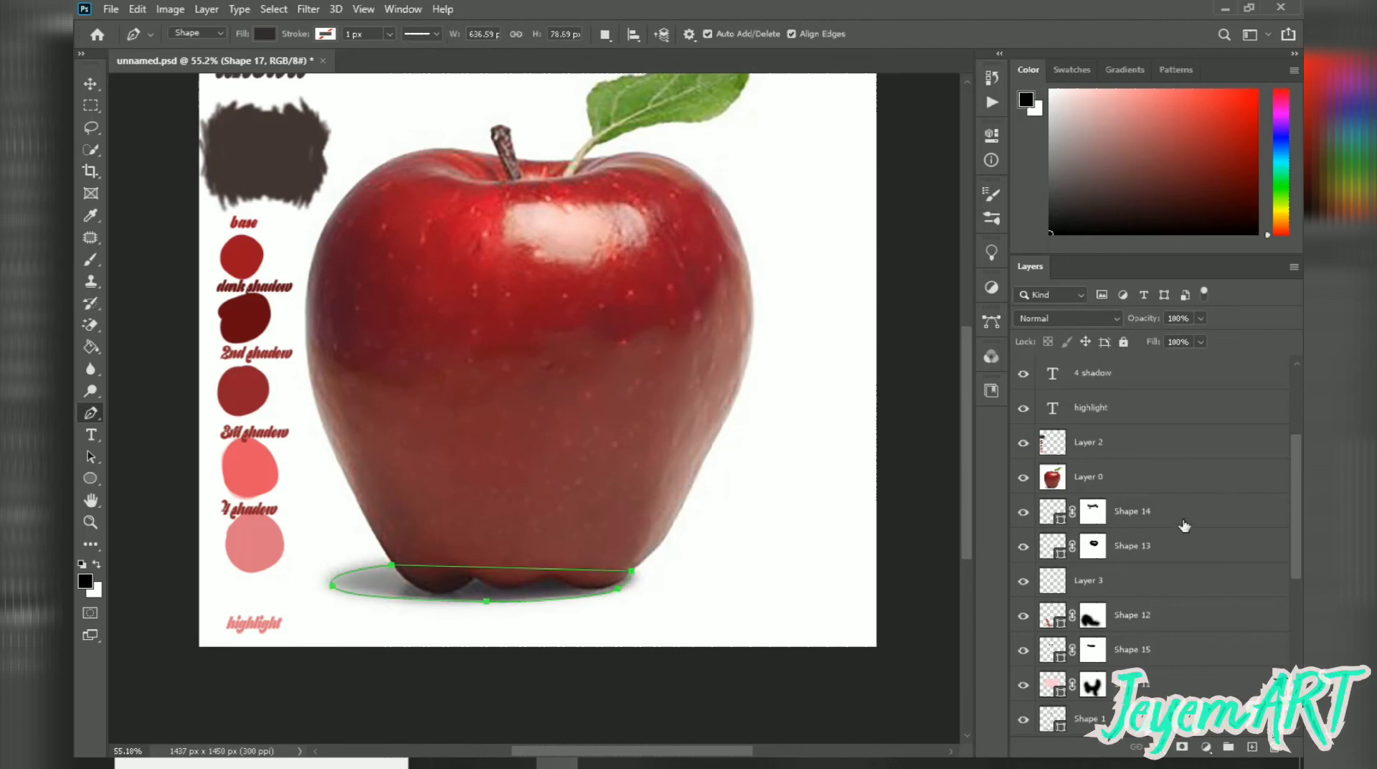
# - Hide the reference photo and recolor the cast shadow shape to a dark gray with hue 352, saturation 7% and brightness 29%
pyautogui.scroll(-5, 1184, 530)
pyautogui.scroll(10, 1186, 536)
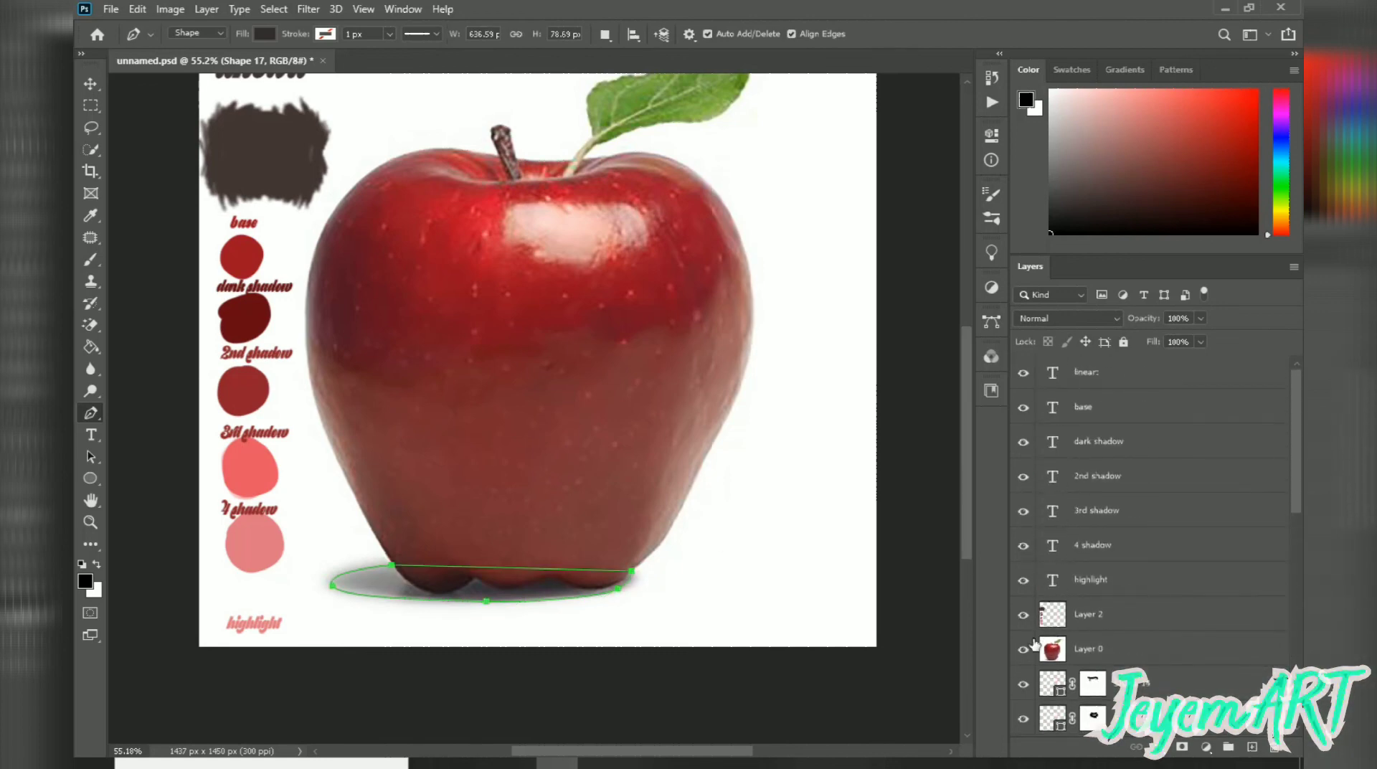
pyautogui.scroll(-8, 1135, 611)
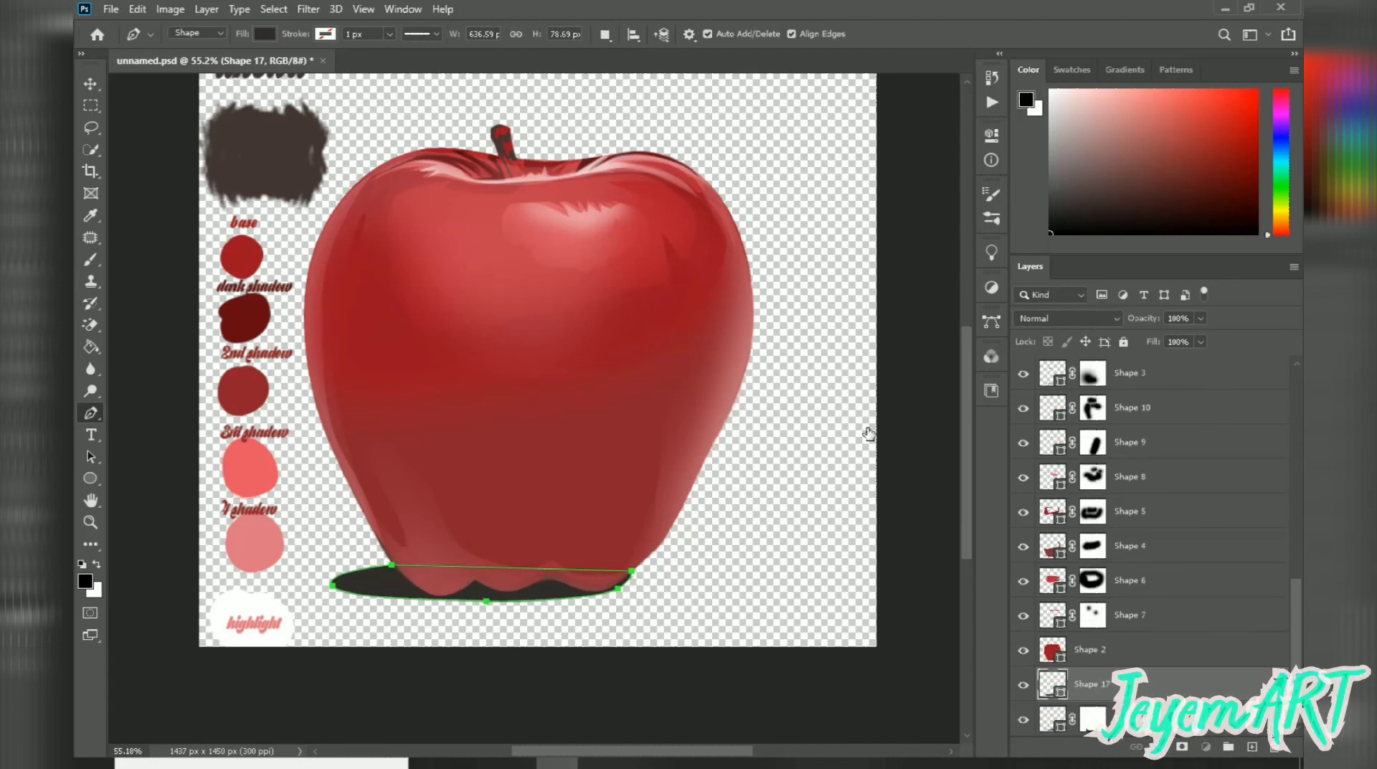
pyautogui.doubleClick(1052, 683)
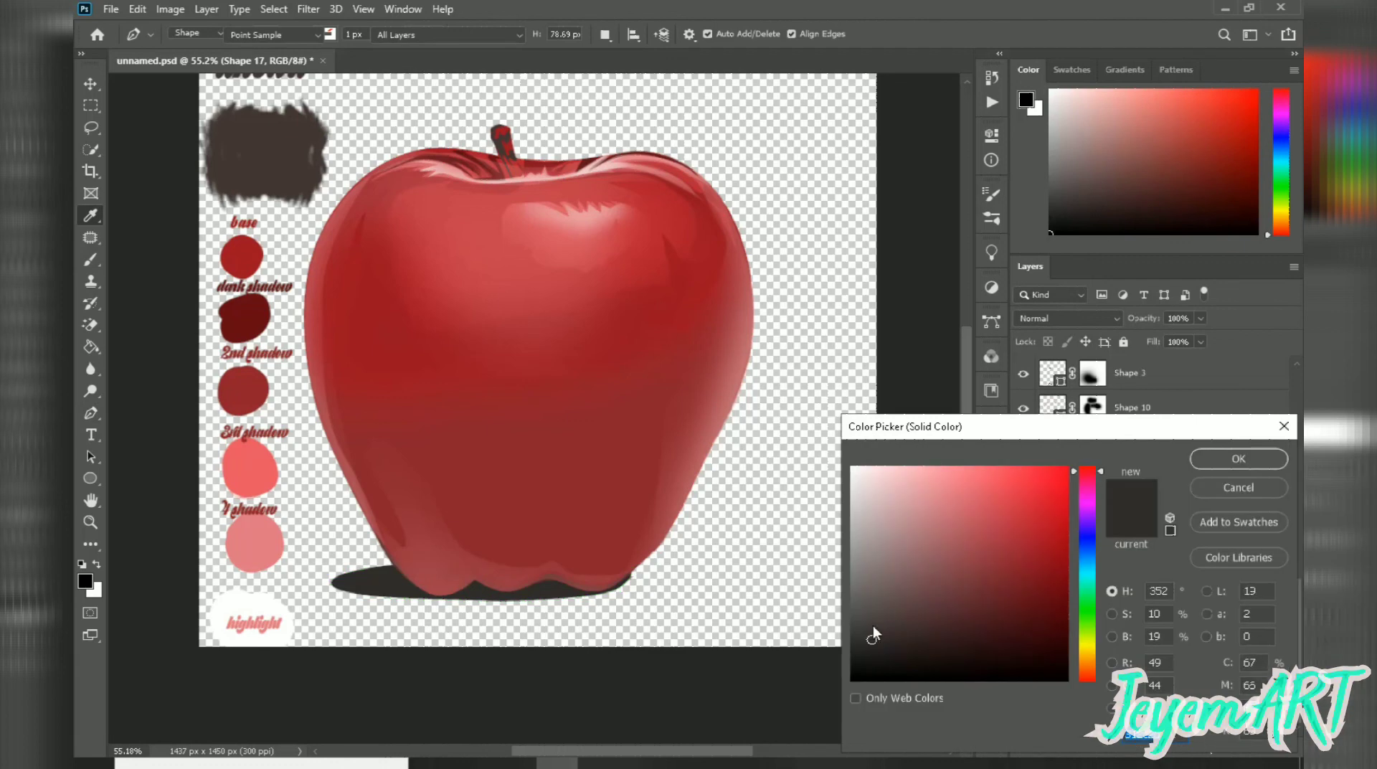
pyautogui.moveTo(872, 638); pyautogui.dragTo(866, 619)
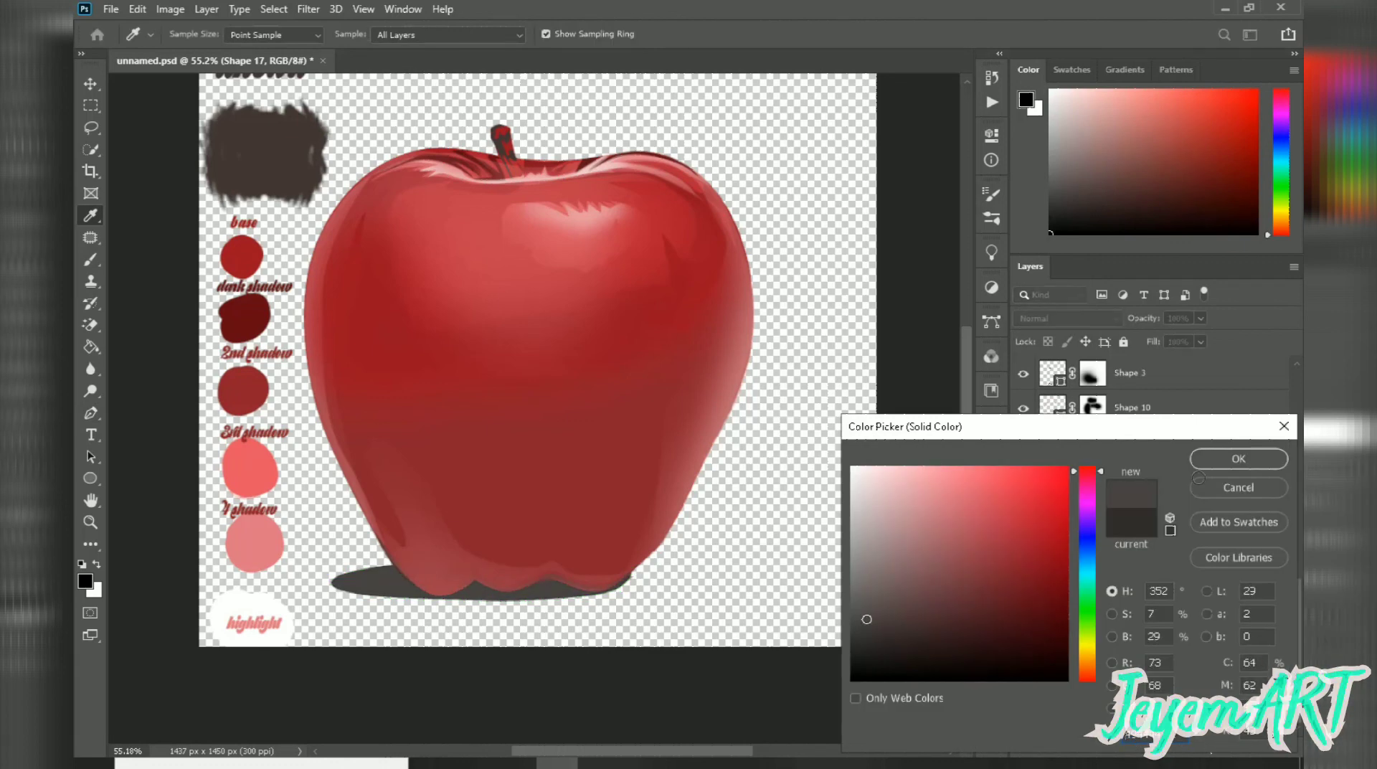
pyautogui.click(1234, 460)
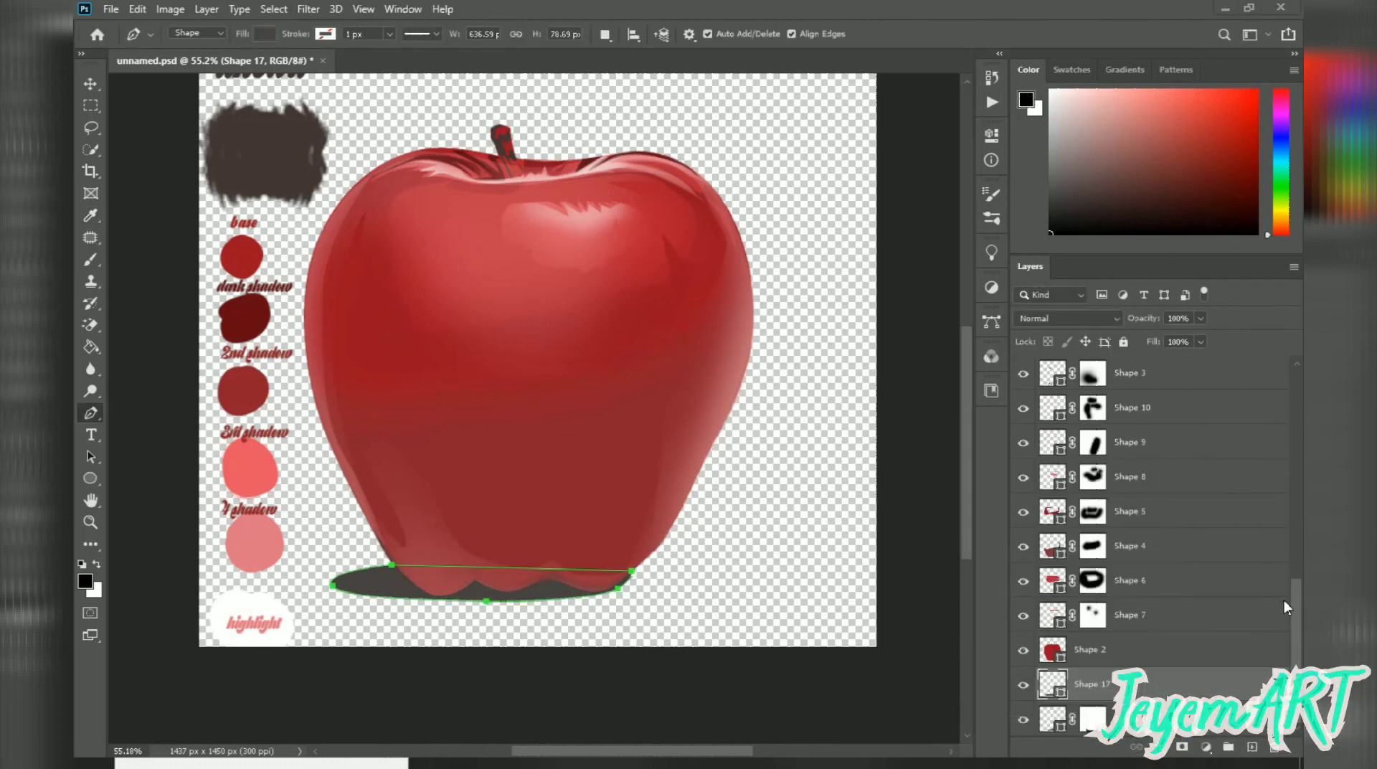
# - Move the cast shadow layer below Shape 16, add a layer mask, and fade its outer left end with a soft 275 px black brush
pyautogui.moveTo(1176, 685); pyautogui.dragTo(1178, 730)
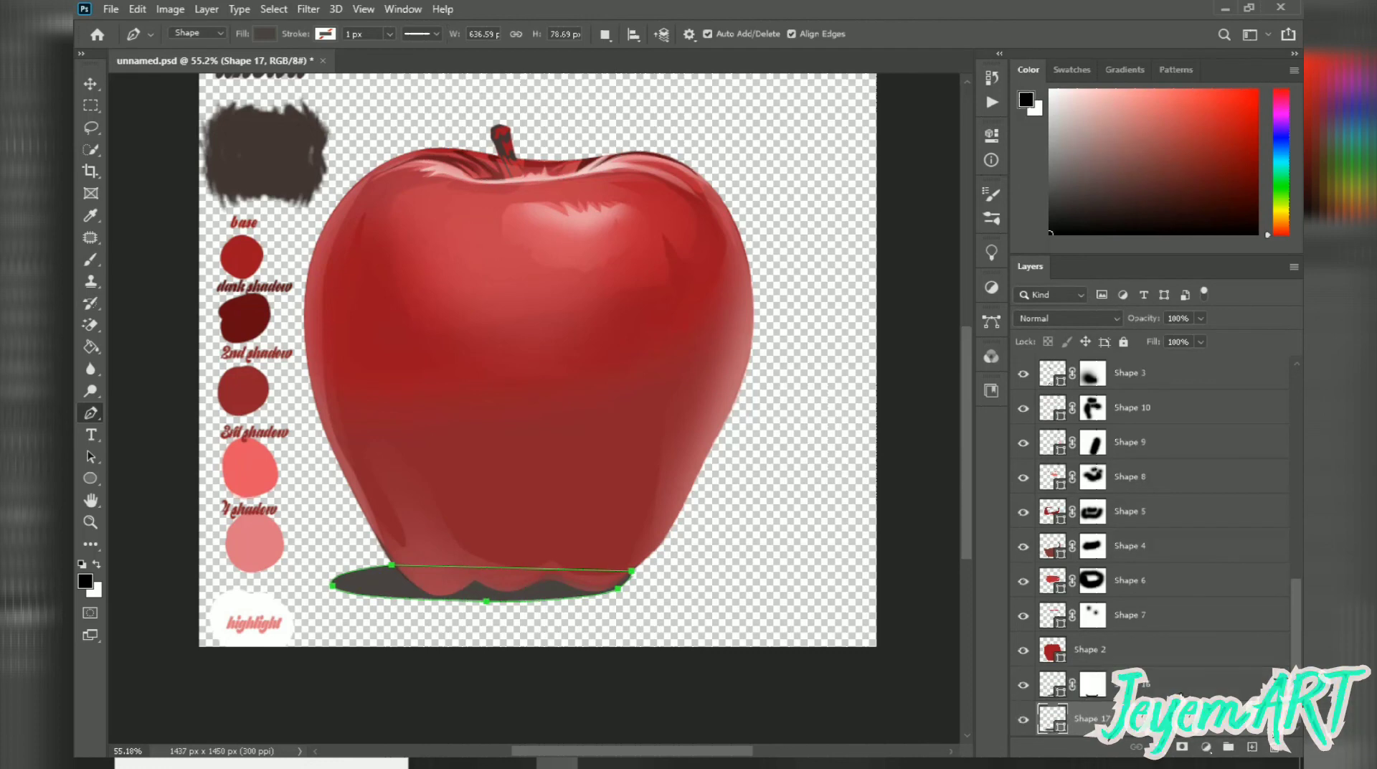
pyautogui.click(1182, 746)
pyautogui.press('b')
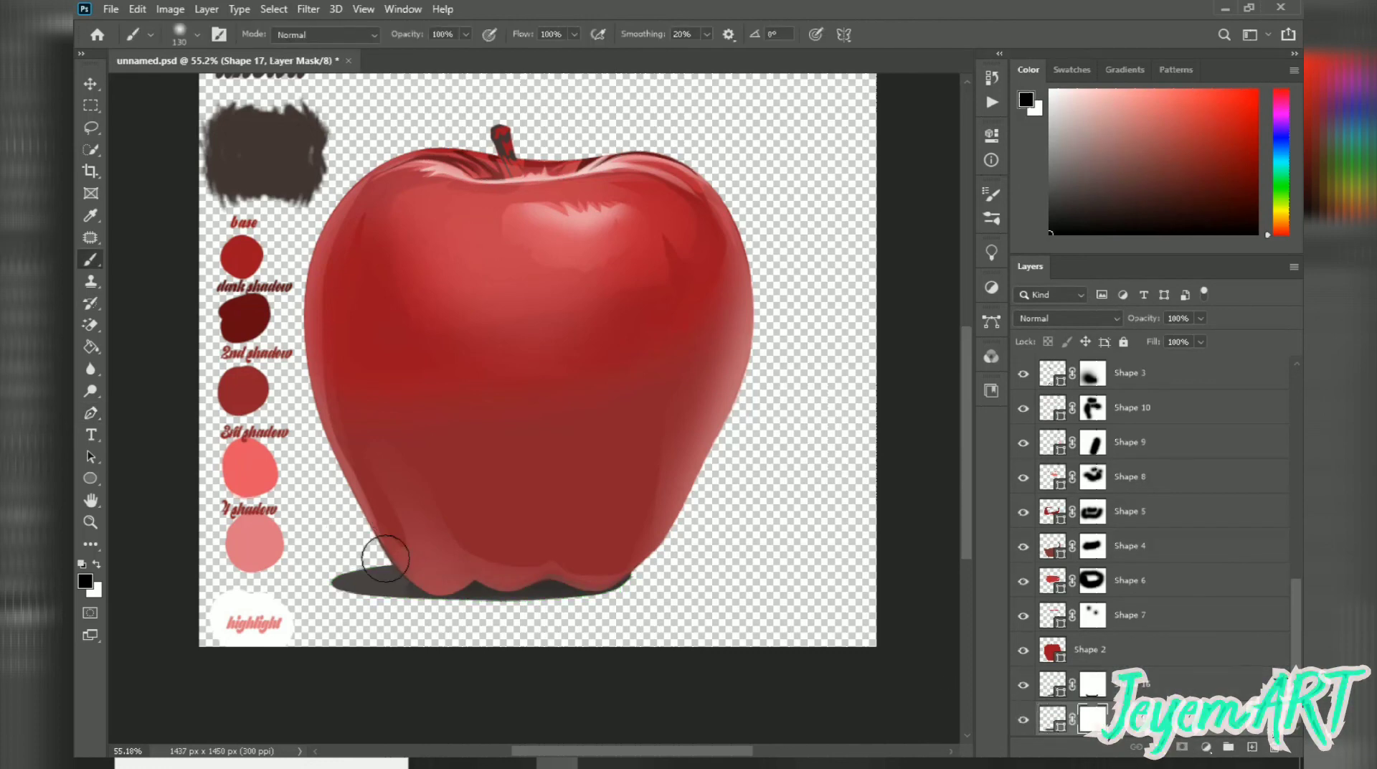
pyautogui.scroll(5, 324, 574)
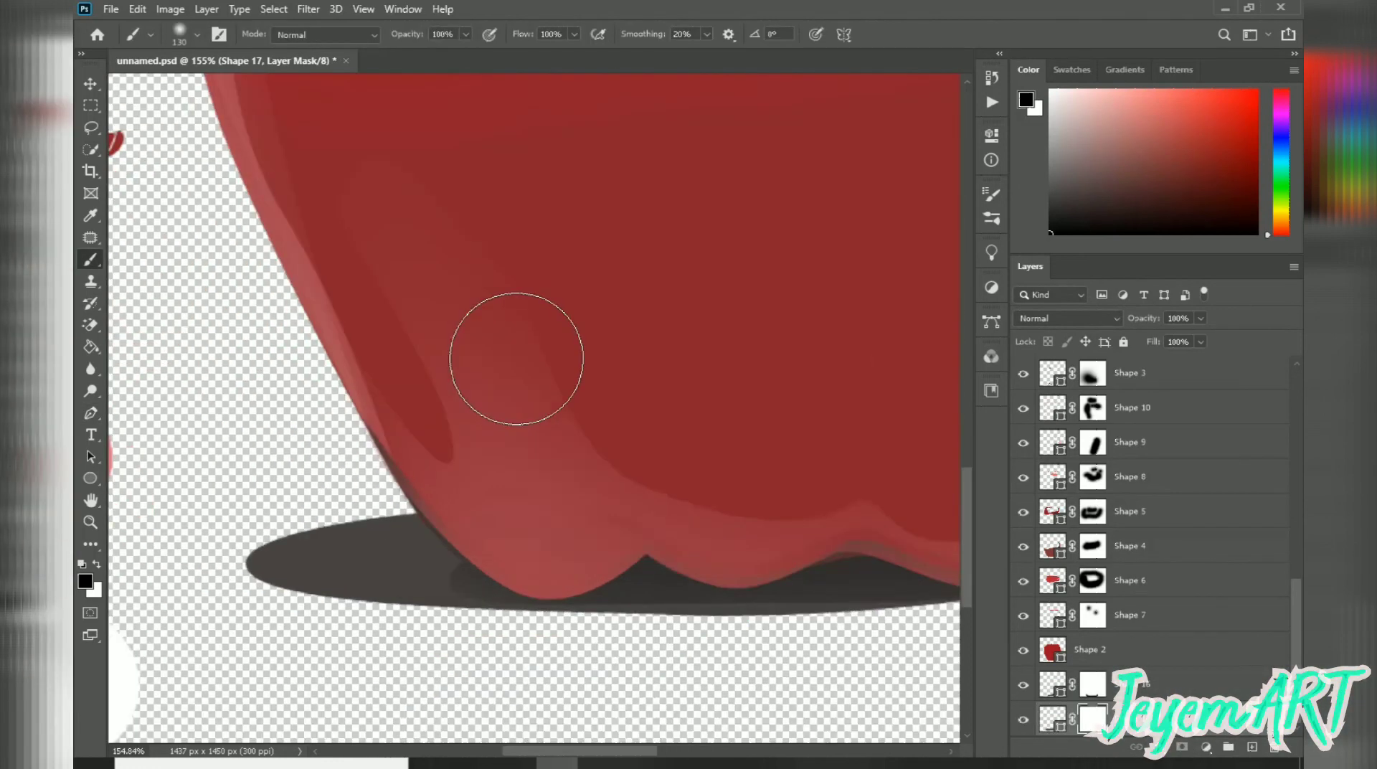
pyautogui.rightClick(507, 354)
pyautogui.click(695, 395)
pyautogui.click(423, 326)
pyautogui.moveTo(287, 410)
pyautogui.mouseDown()
pyautogui.moveTo(278, 699)
pyautogui.moveTo(294, 631)
pyautogui.mouseUp()
pyautogui.scroll(-5, 685, 482)
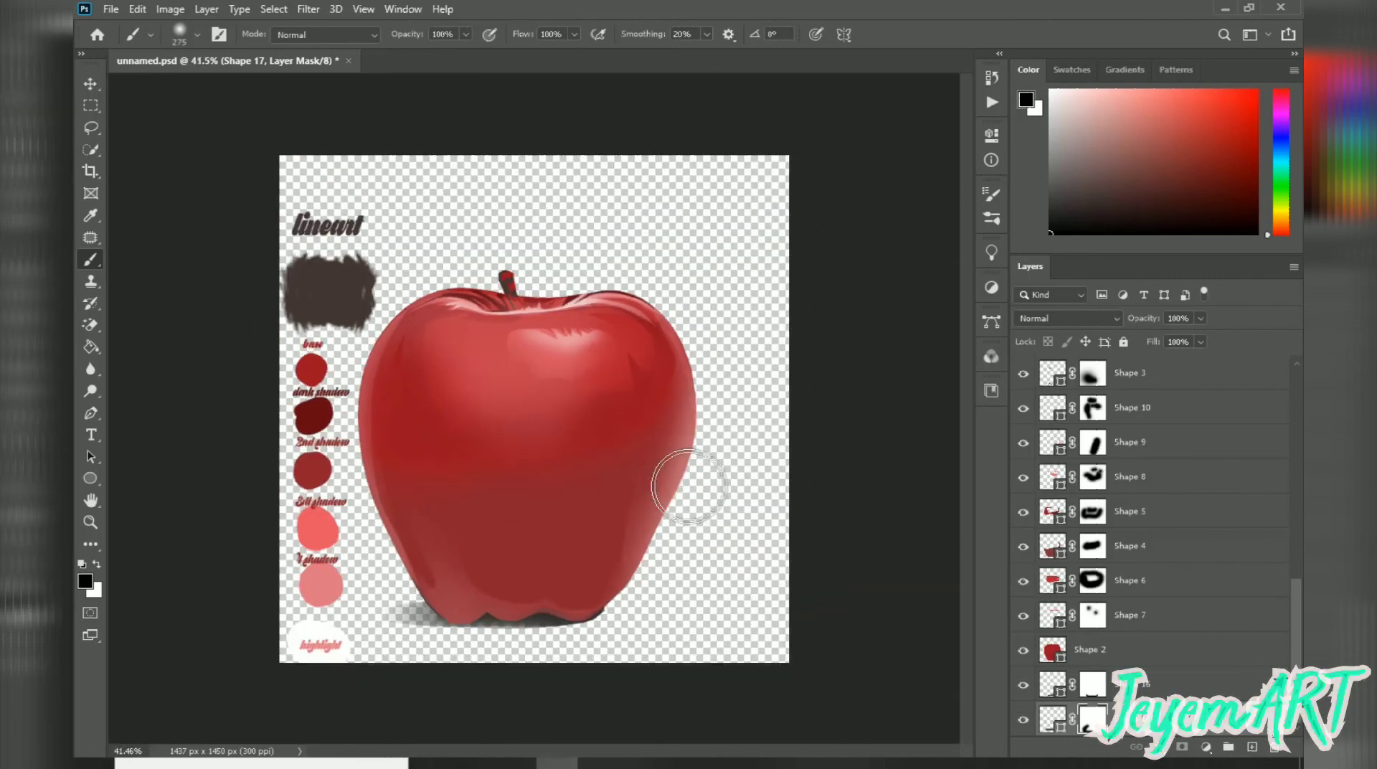
# - Draw a closed four-point Pen tool shape about 1966 by 1801 px around the entire canvas as a background
pyautogui.press('p')
pyautogui.click(199, 143)
pyautogui.click(831, 124)
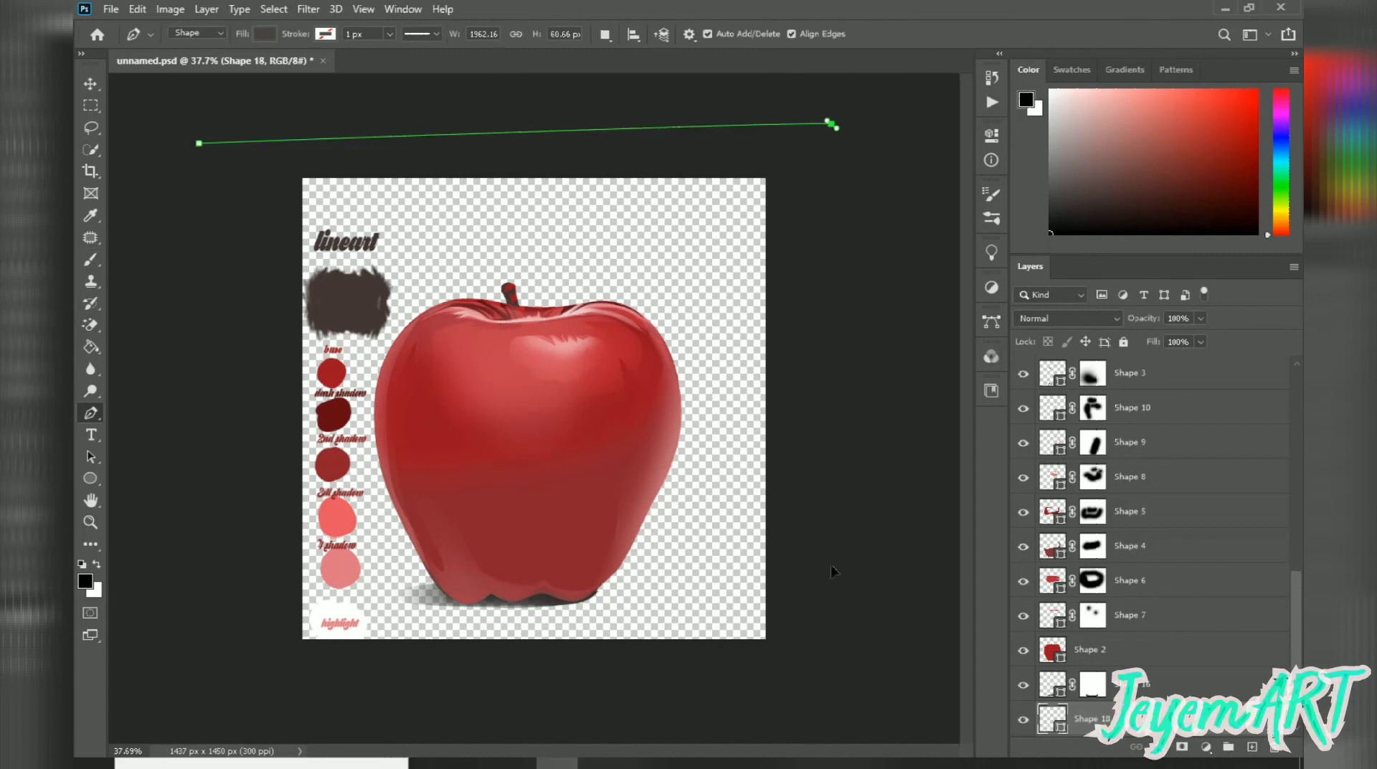
pyautogui.click(828, 673)
pyautogui.click(282, 696)
pyautogui.click(198, 144)
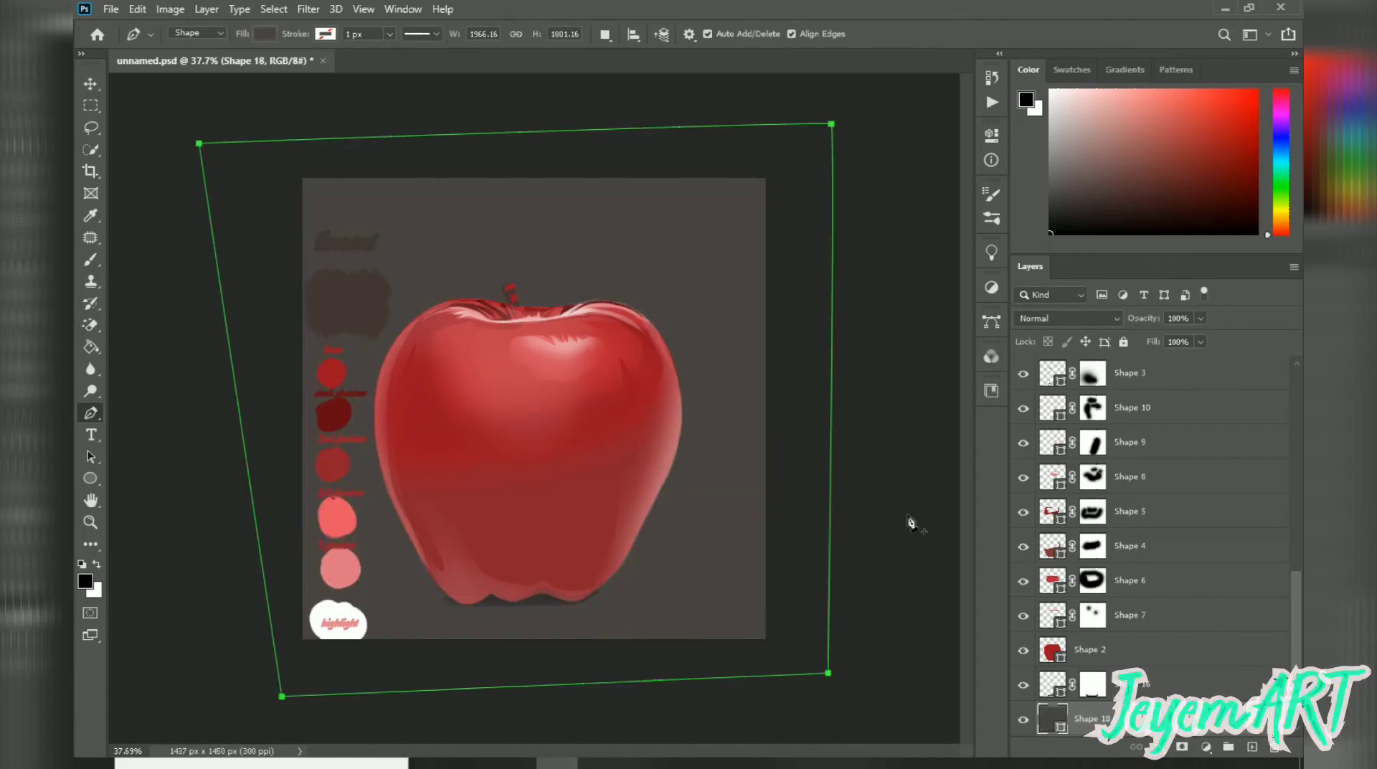
# - Recolor the background shape to a medium gray with hue 352, saturation 1% and brightness 56%
pyautogui.doubleClick(1053, 718)
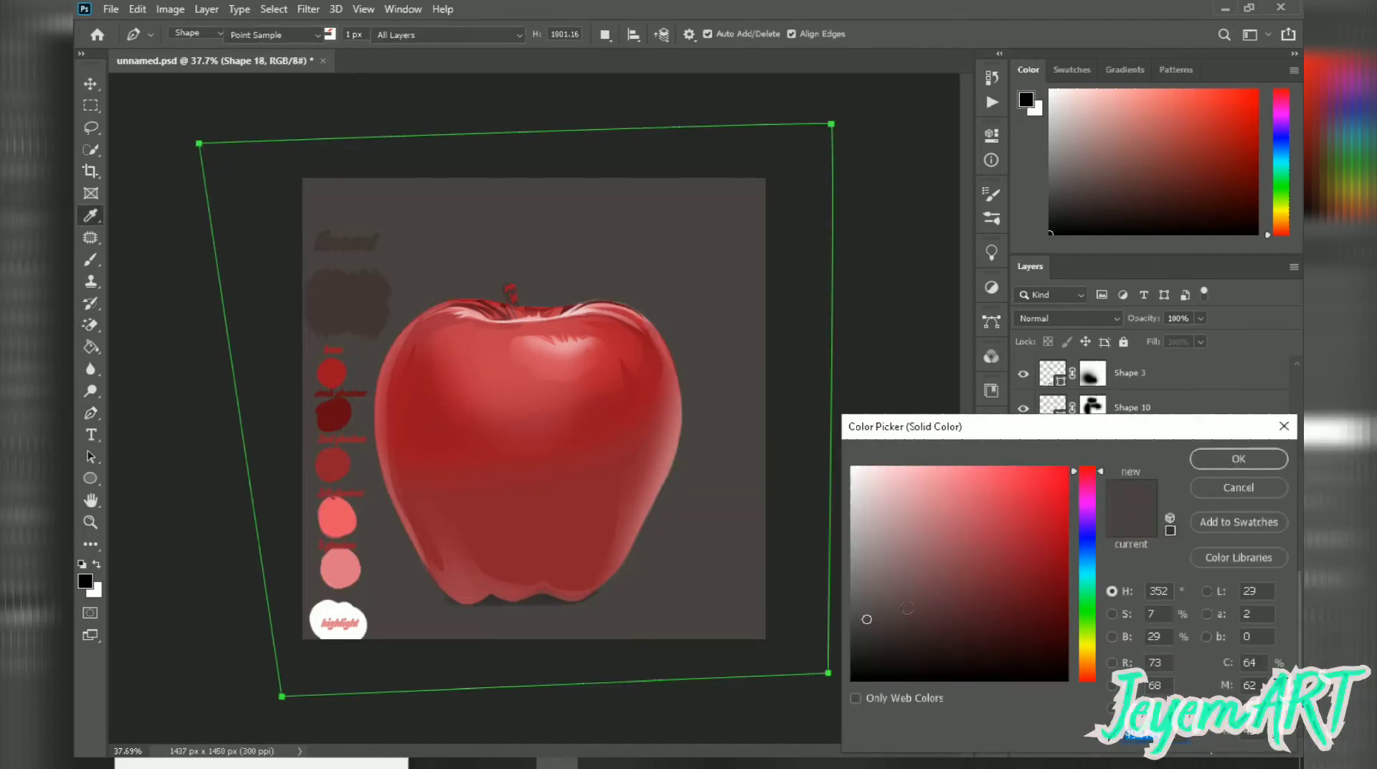
pyautogui.click(863, 596)
pyautogui.click(854, 559)
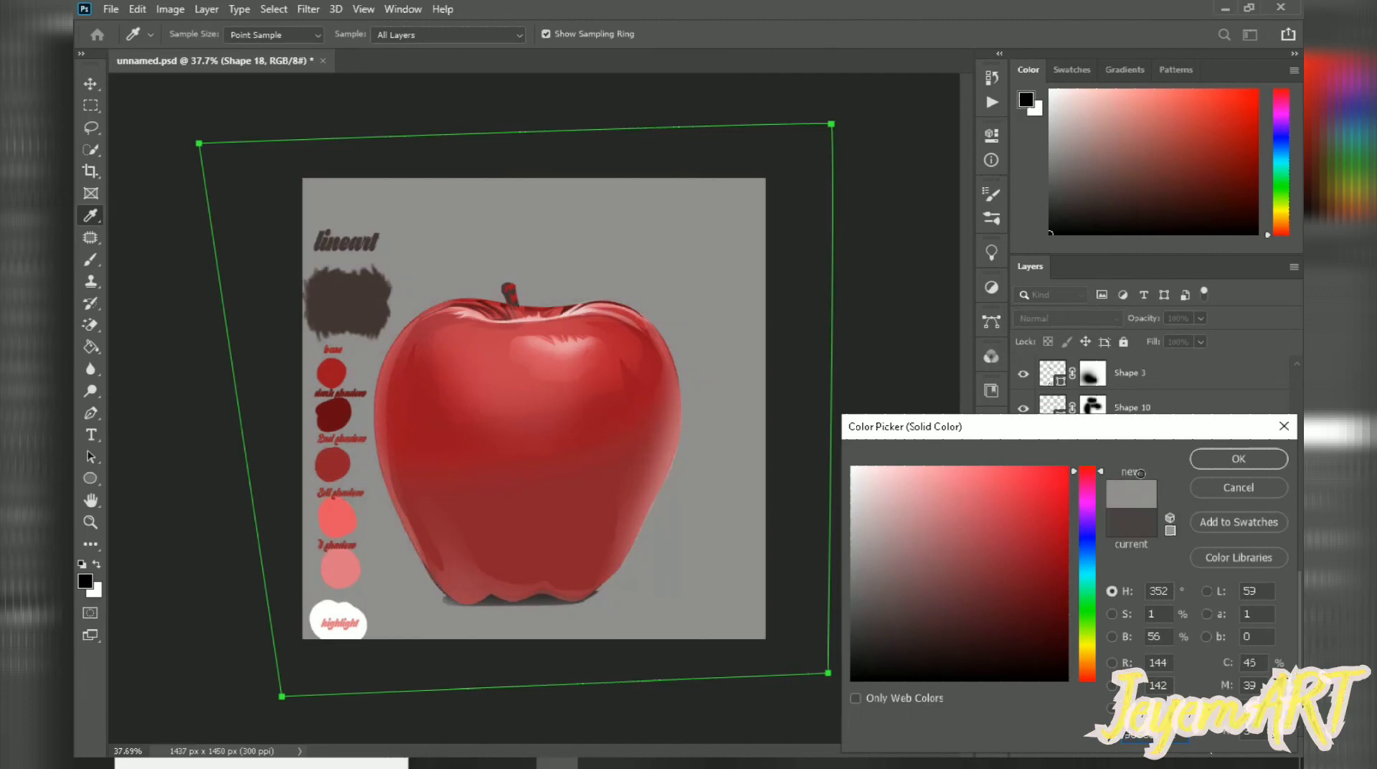
pyautogui.click(1214, 464)
pyautogui.press('Return')
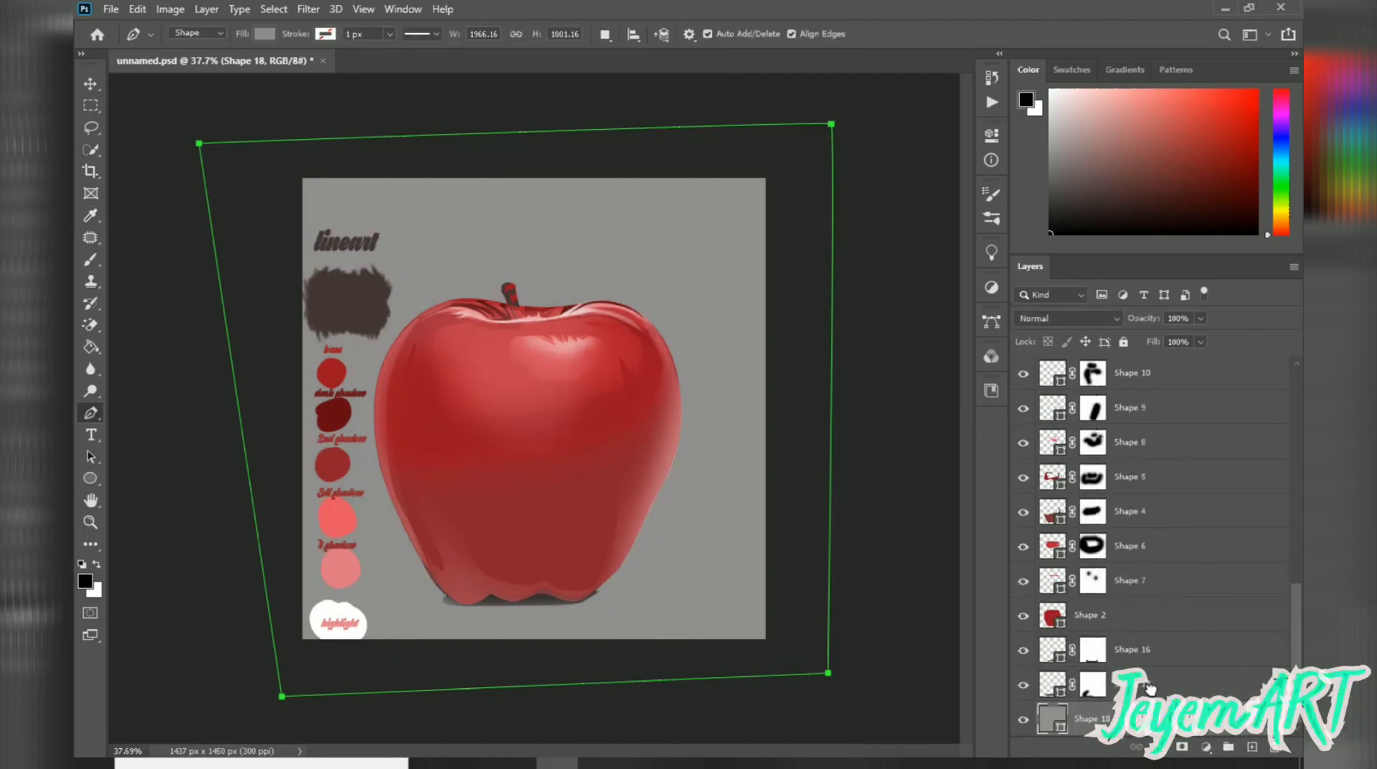